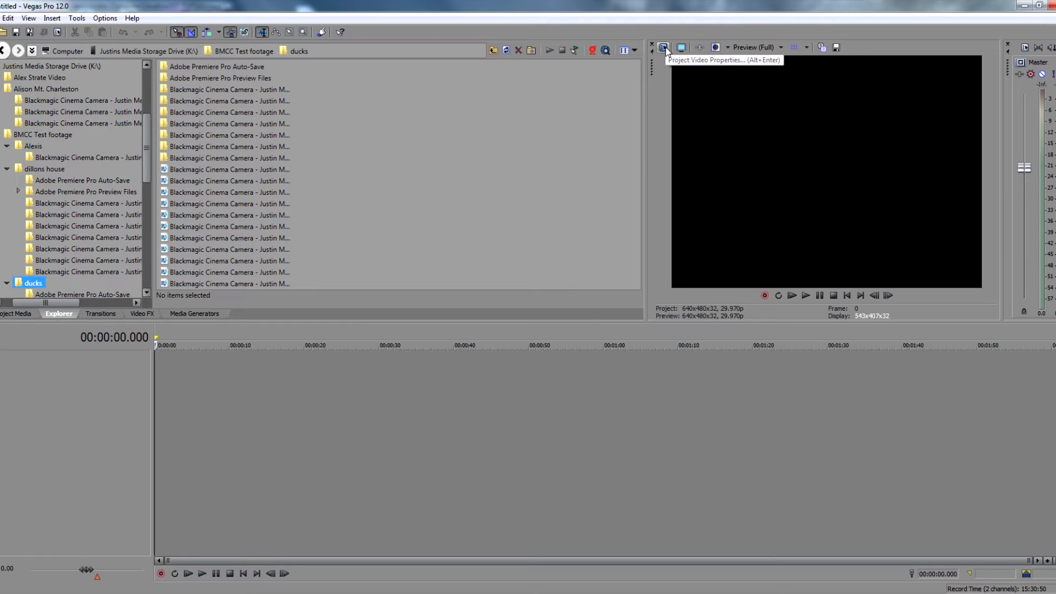
left_click(663, 47)
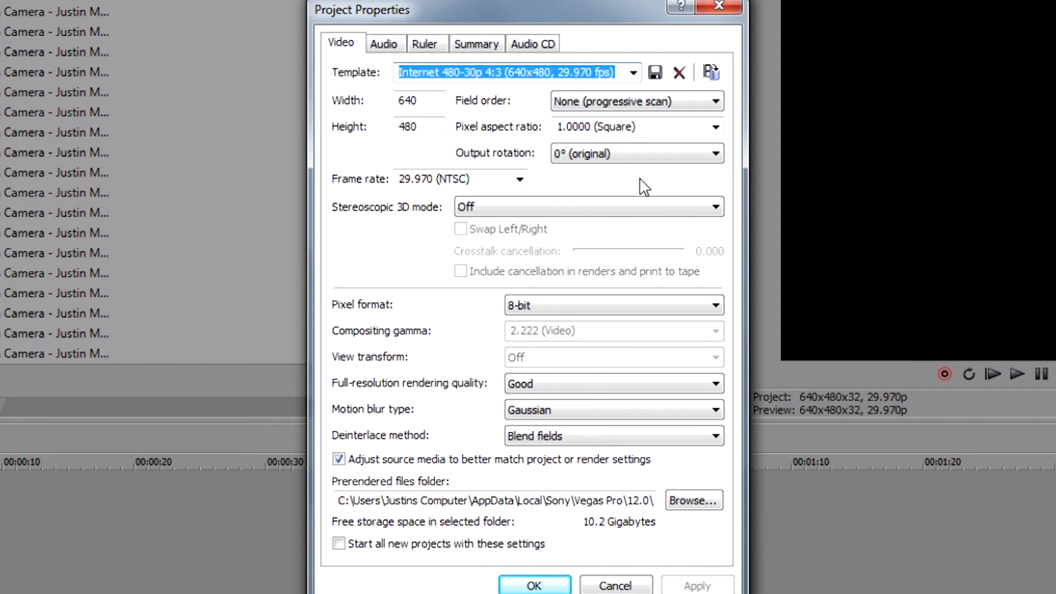
left_click(634, 73)
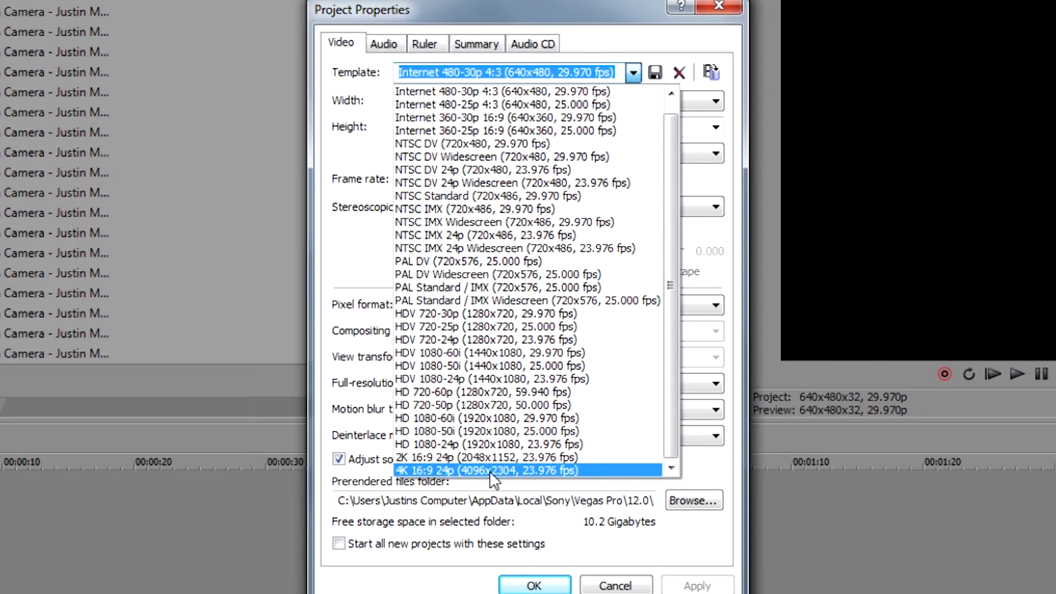
left_click(359, 240)
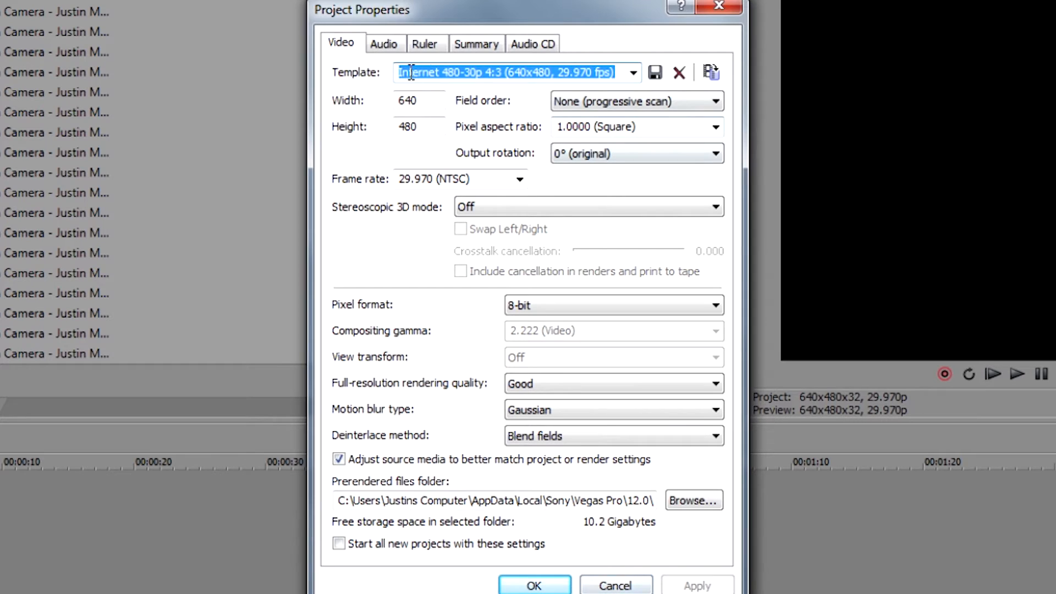
left_click(621, 108)
left_click(620, 107)
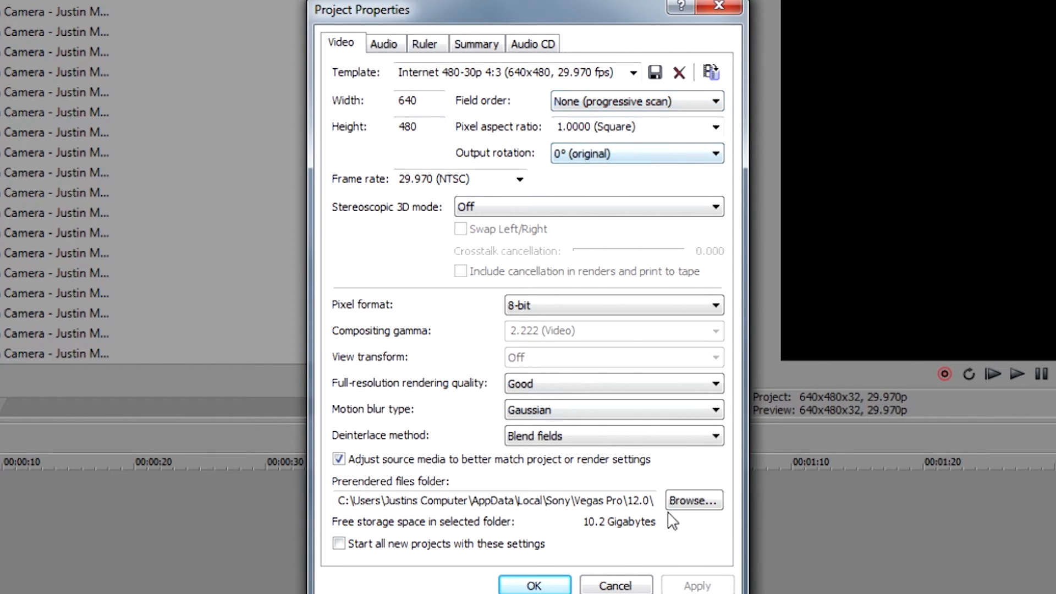
left_click(615, 585)
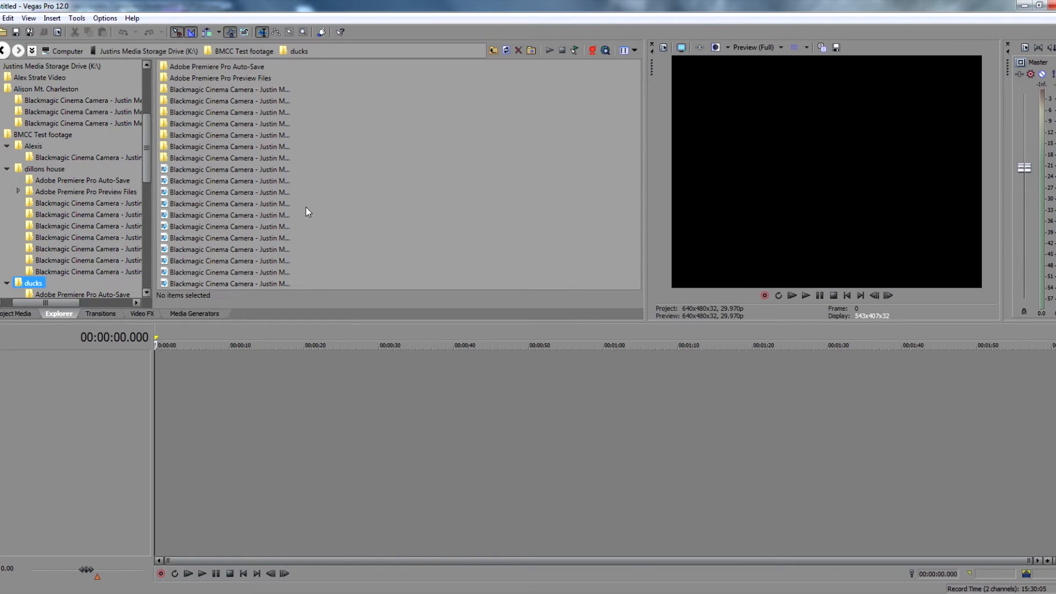
Add the third video clip from the ducks folder to the timeline, matching the project video settings to this media
left_click(216, 192)
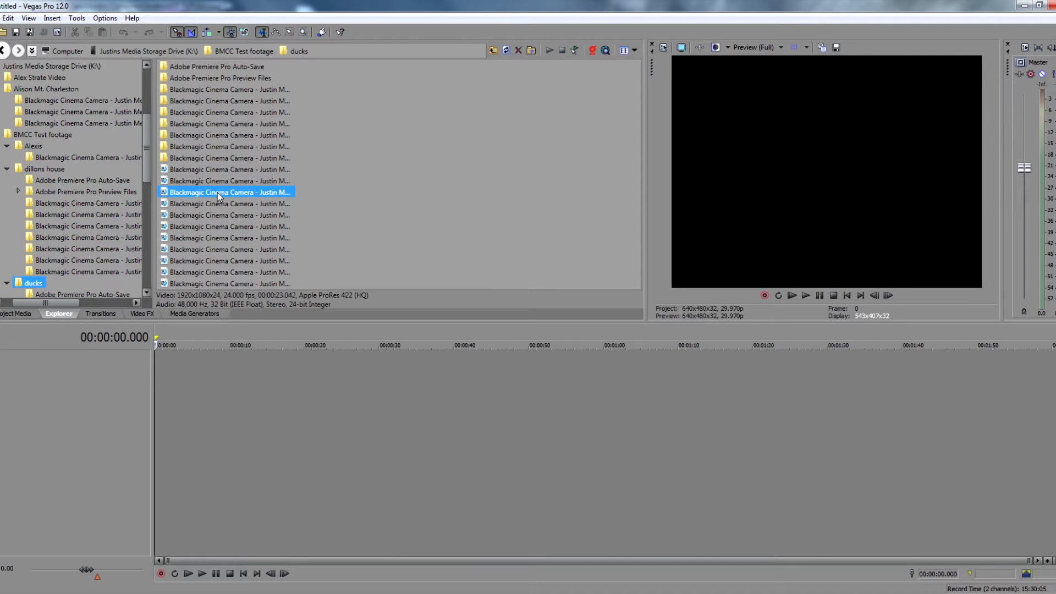
left_click_drag(203, 381, 204, 383)
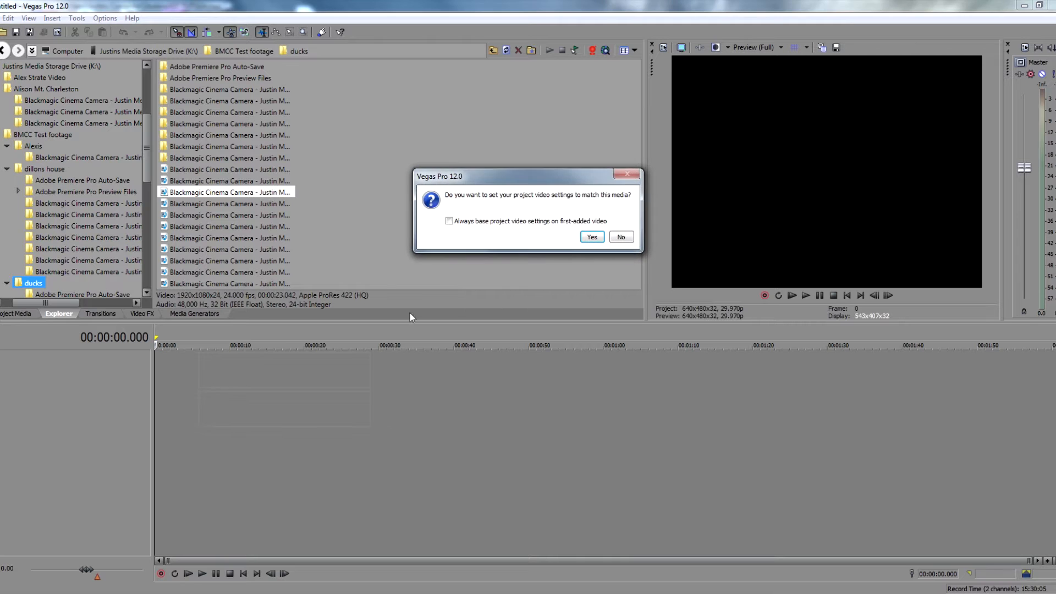
left_click(590, 237)
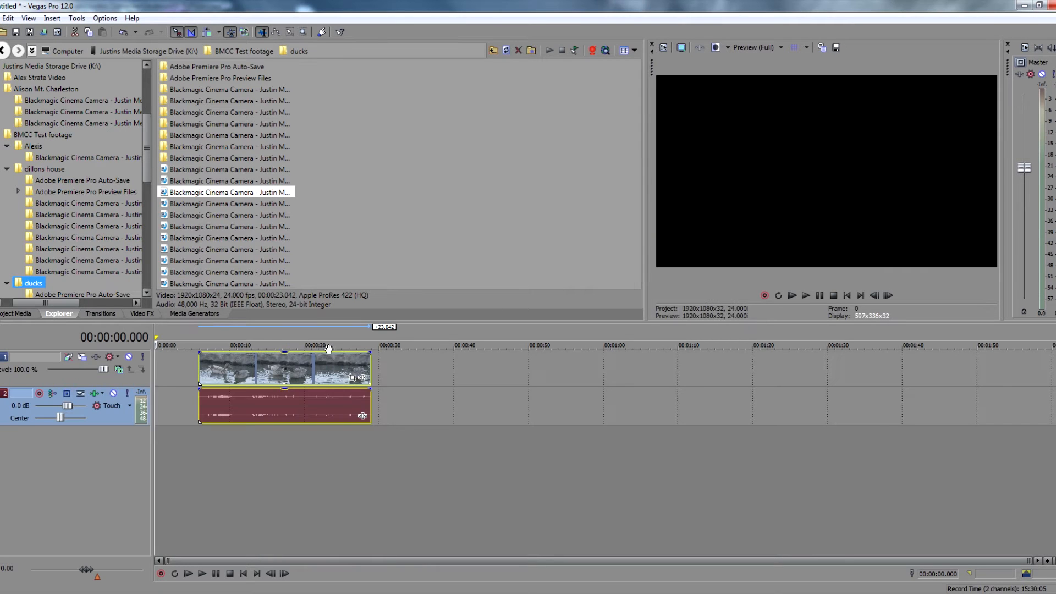
left_click(296, 366)
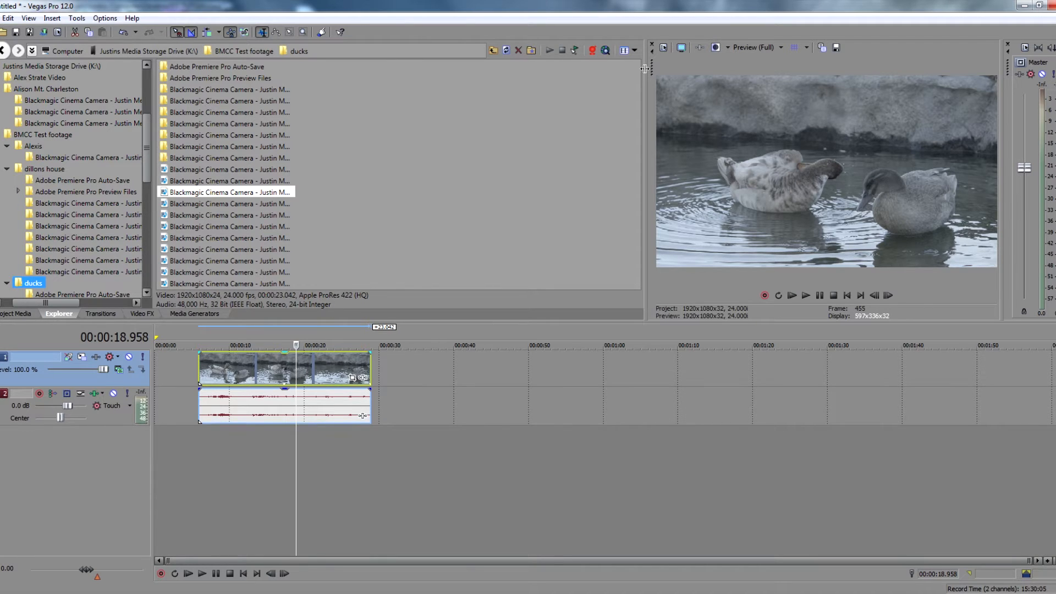
Configure the project video properties with None (progressive scan) field order, 24.000 (Film) frame rate and 8-bit pixel format
left_click(663, 48)
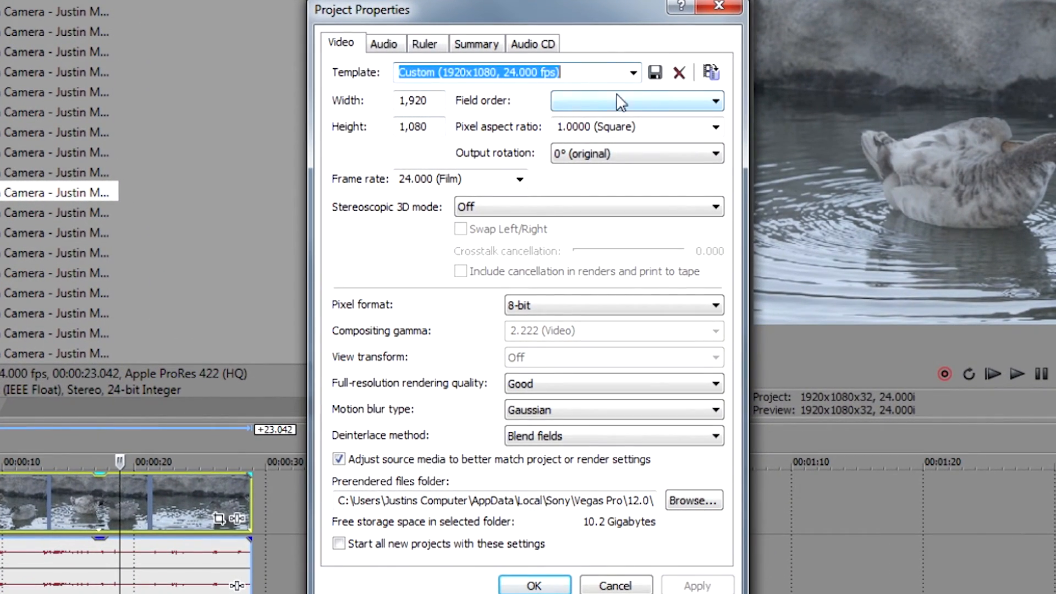
left_click(644, 102)
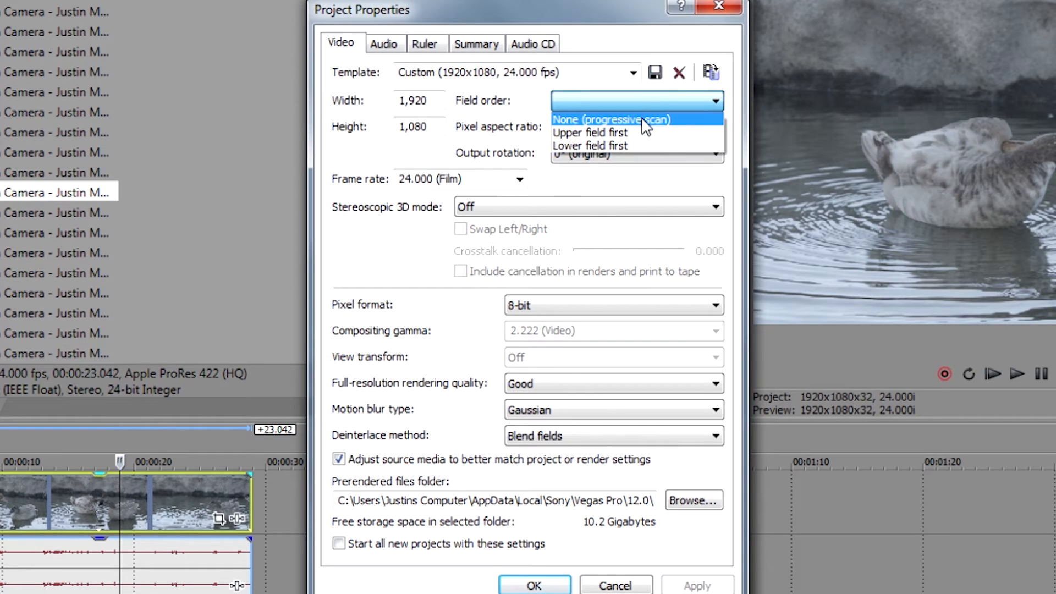
left_click(642, 119)
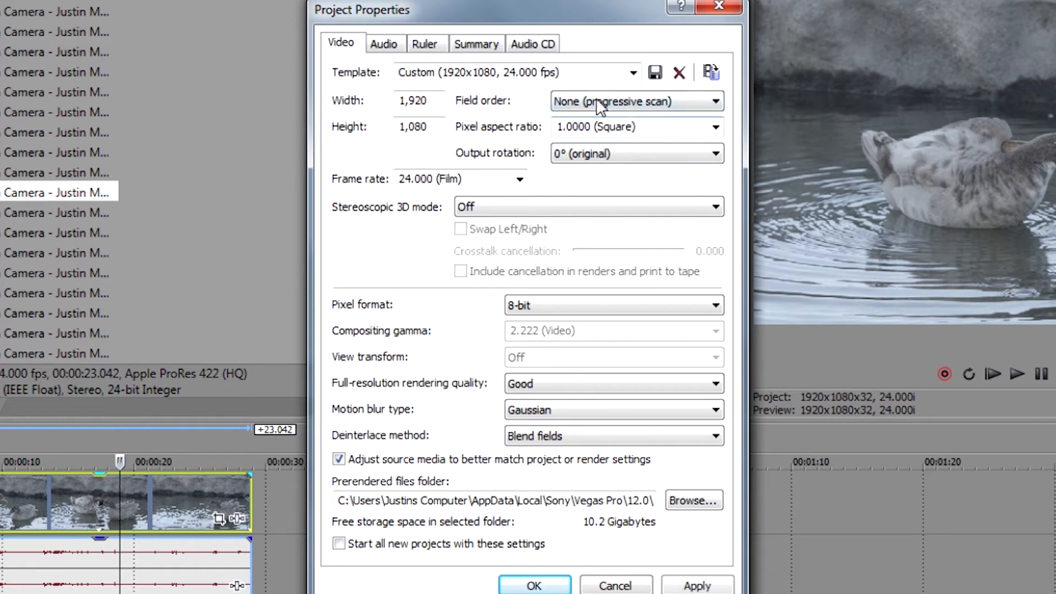
left_click(521, 180)
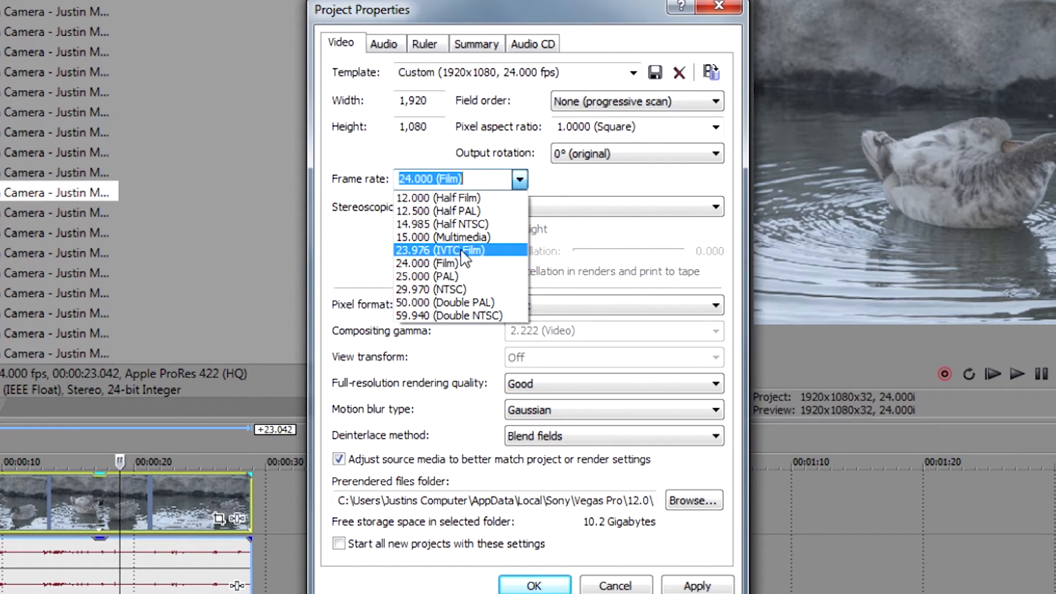
left_click(437, 264)
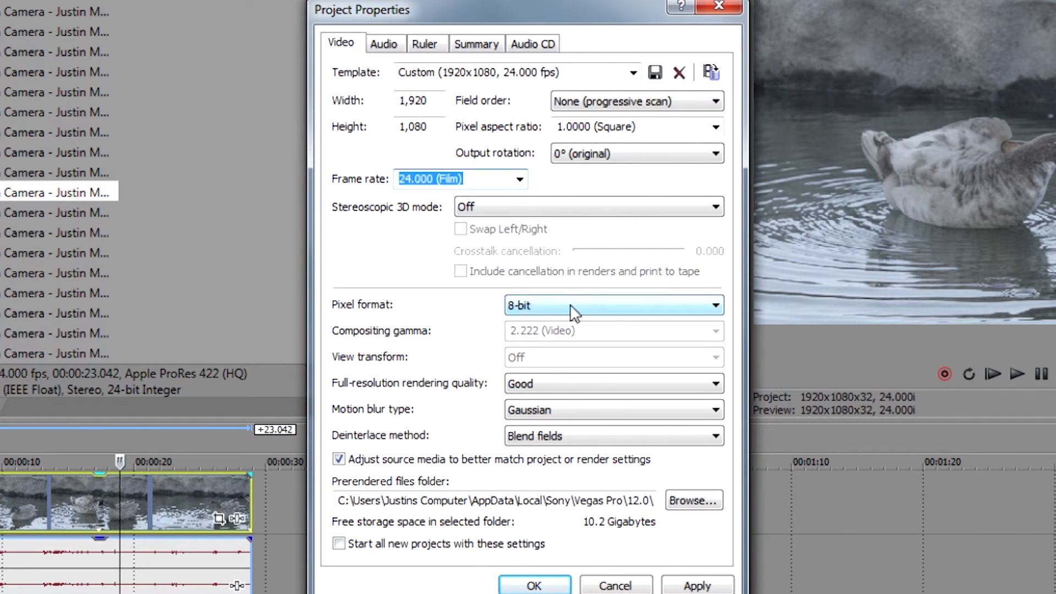
left_click(533, 309)
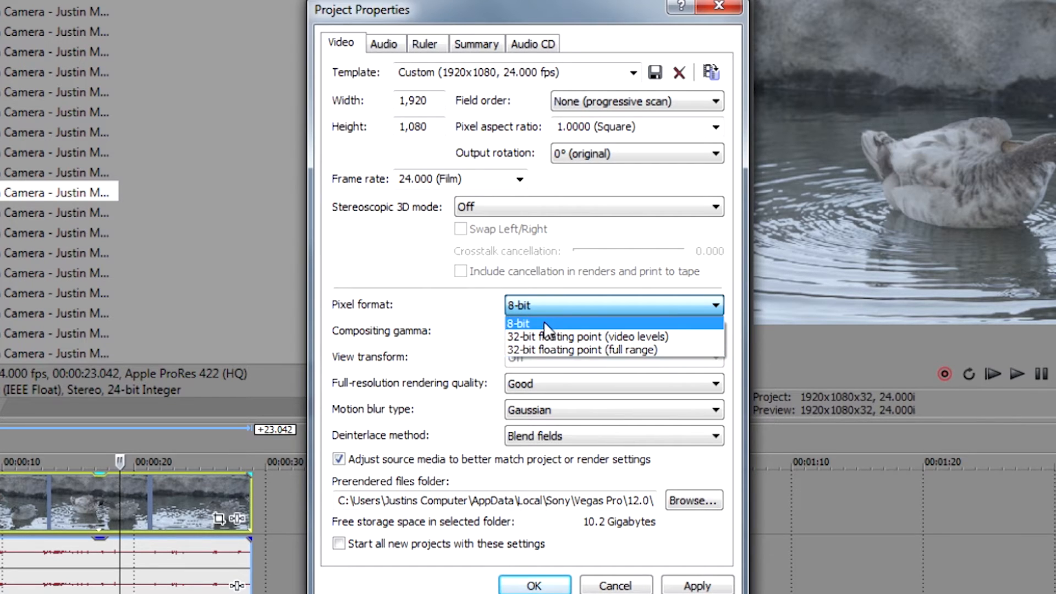
left_click(525, 323)
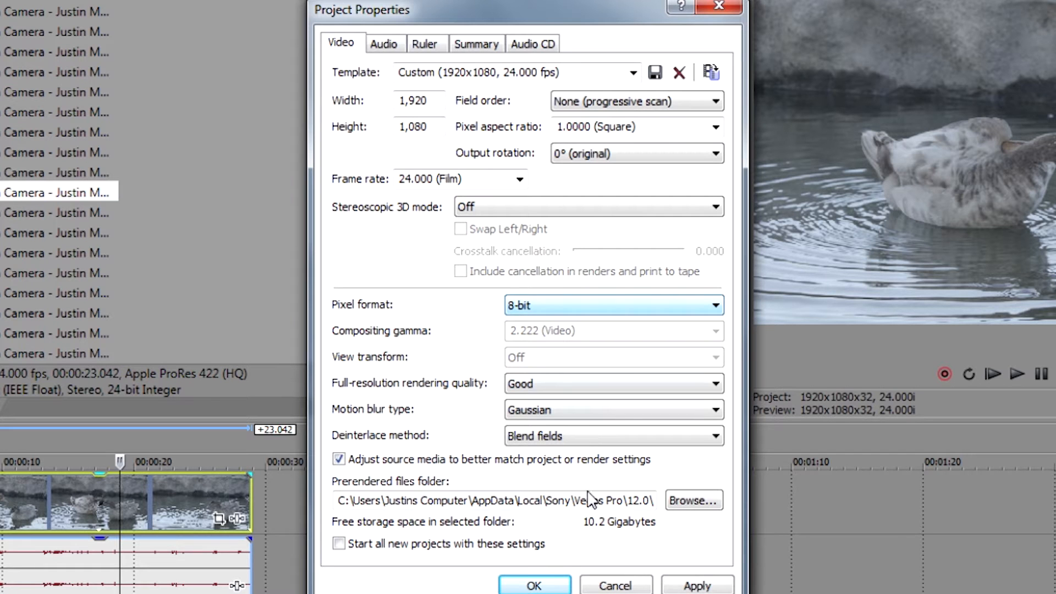
left_click(695, 586)
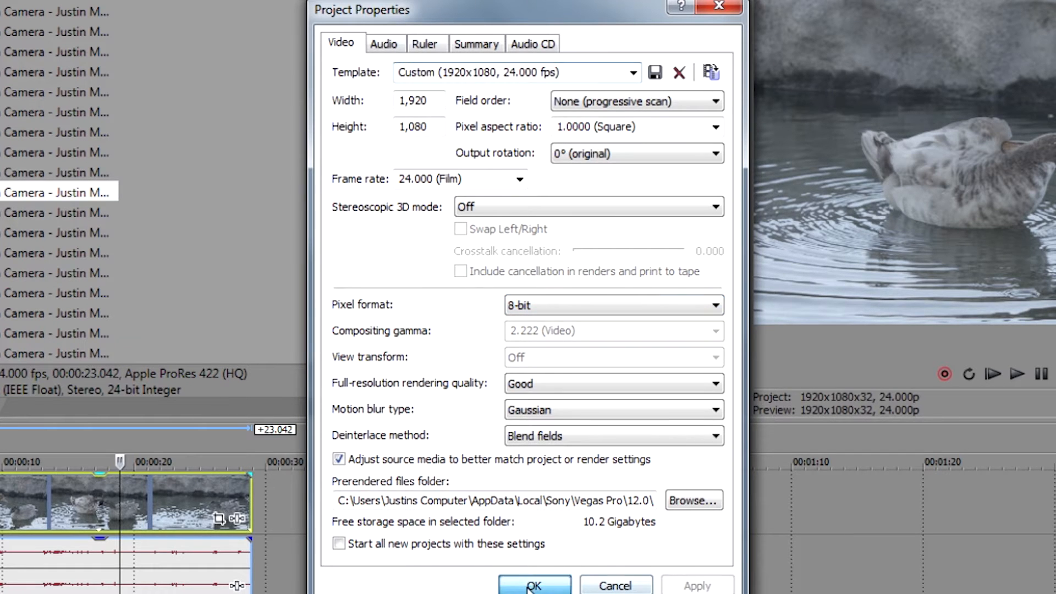
left_click(533, 585)
Move the duck clip to the start of the timeline and crop it with the 2.35.1 AR preset in Event Pan/Crop
left_click_drag(286, 372, 212, 366)
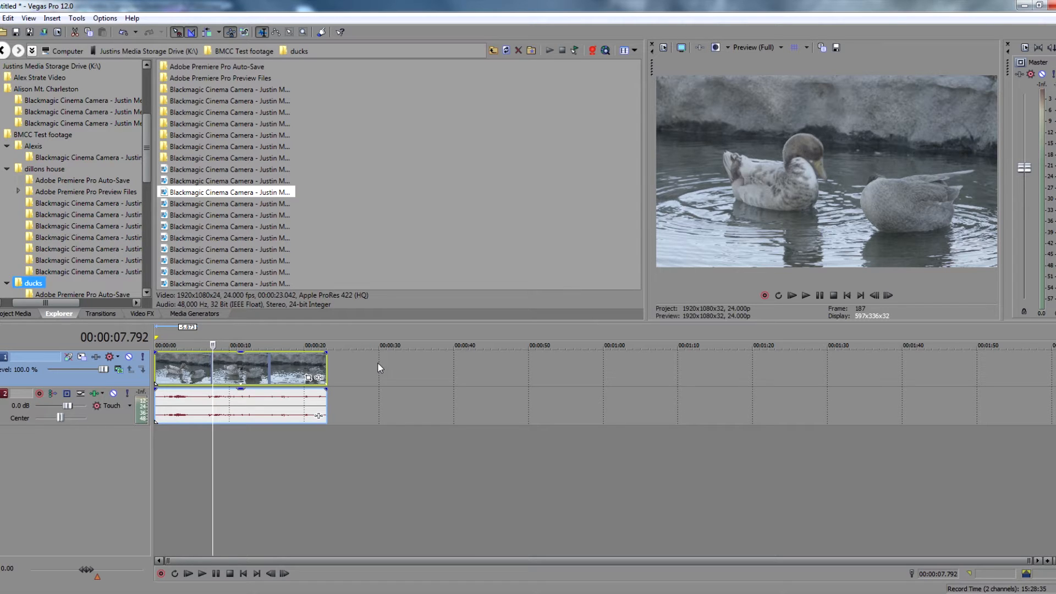
left_click(309, 378)
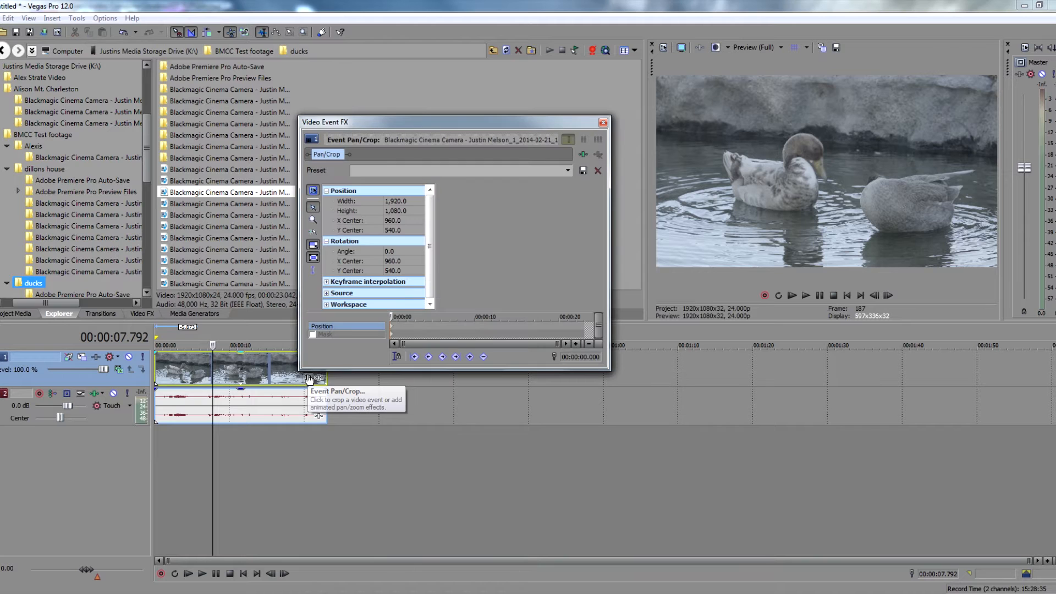
left_click(567, 170)
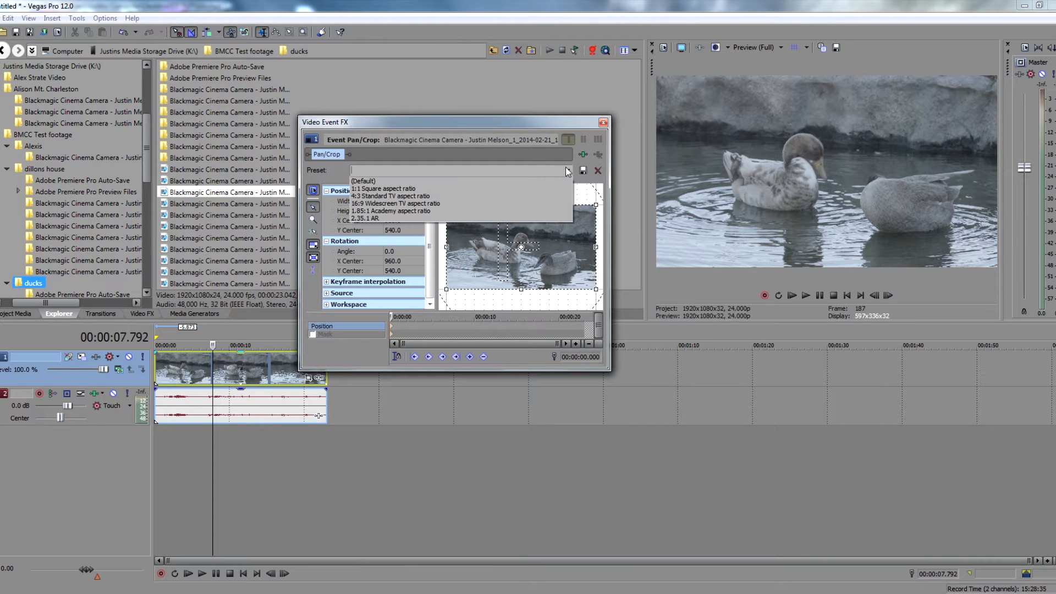
left_click(383, 219)
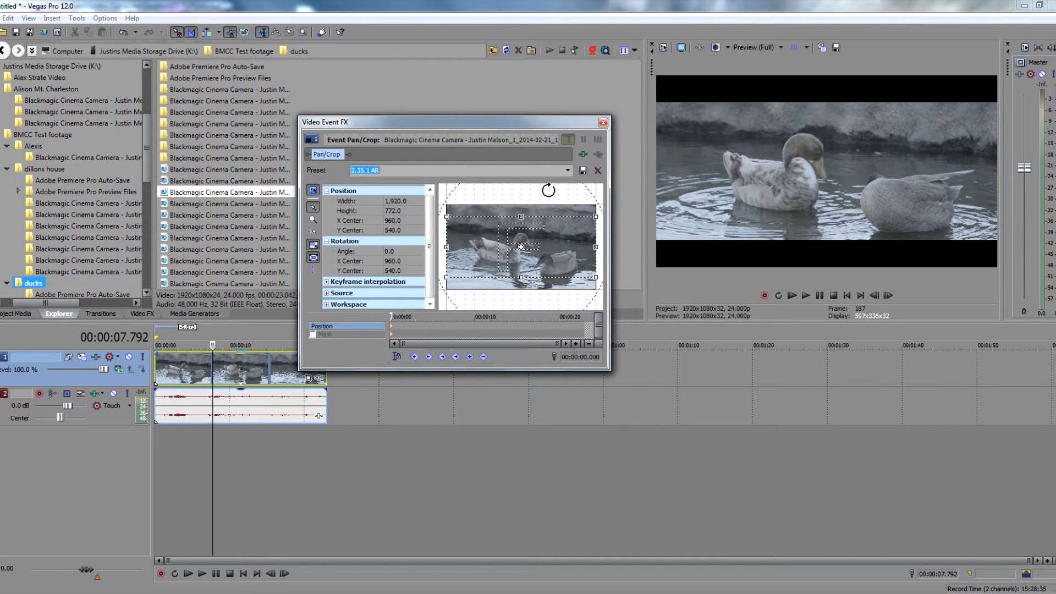
Try reshaping the crop frame's upper edge with the aspect ratio lock off, restore the lock and leave Event Pan/Crop
left_click(313, 245)
mouse_move(521, 214)
left_mouse_down()
mouse_move(524, 204)
mouse_move(527, 215)
left_mouse_up()
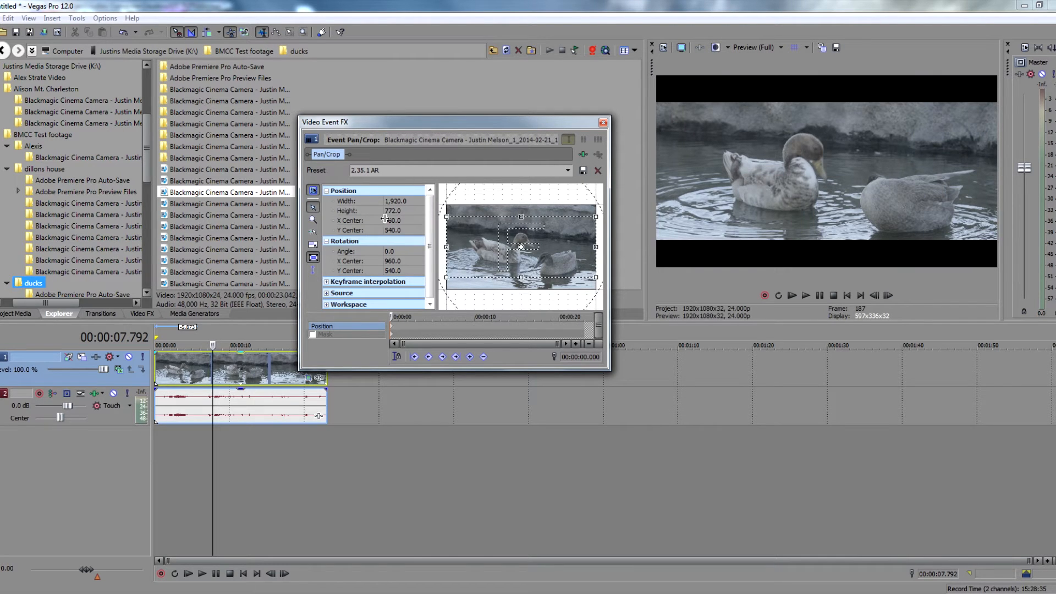
left_click(313, 244)
left_click(603, 123)
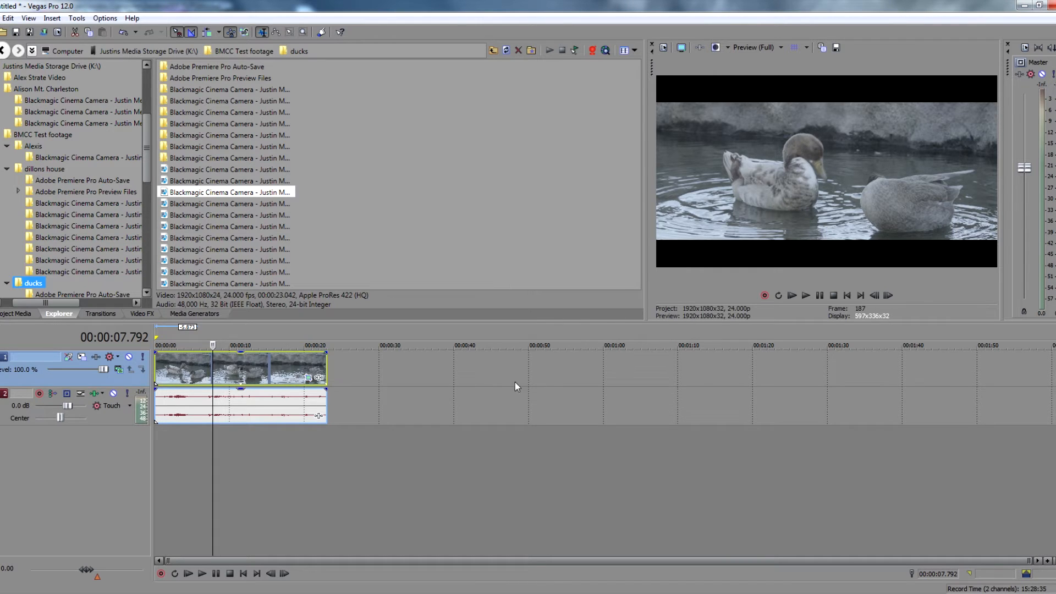
Add Sony Color Curves, Color Corrector, Color Balance, Brightness and Contrast, and Black and White effects to the duck clip, in that order
left_click(206, 366)
left_click(213, 366)
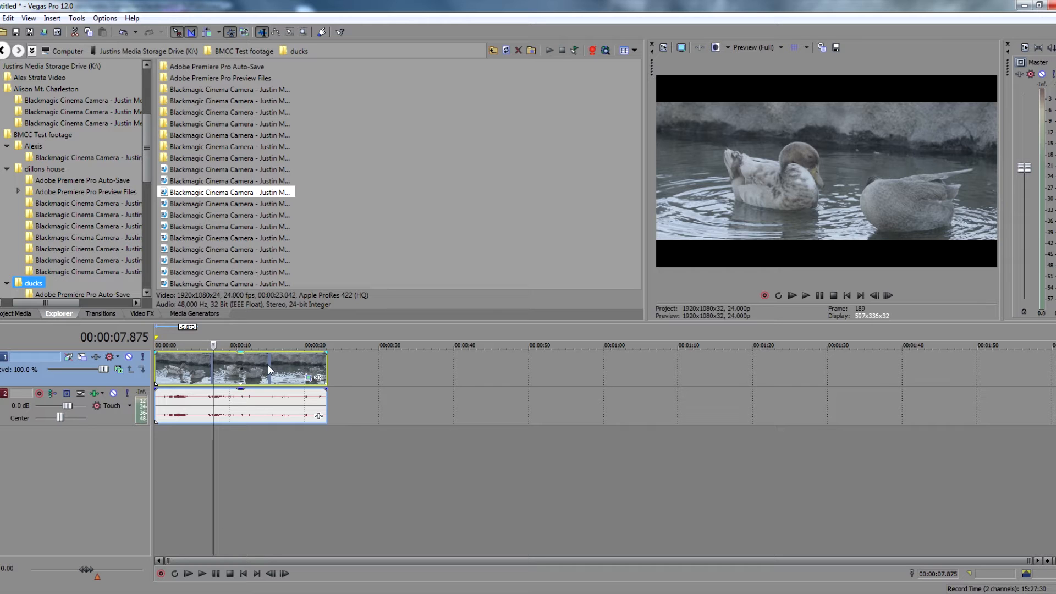
left_click(319, 378)
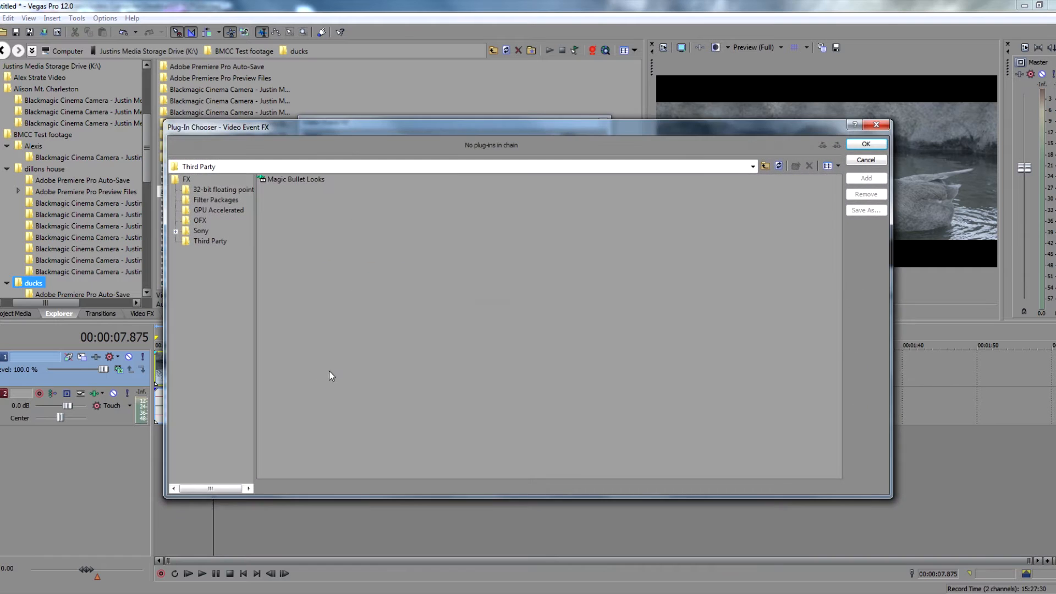
double_click(191, 179)
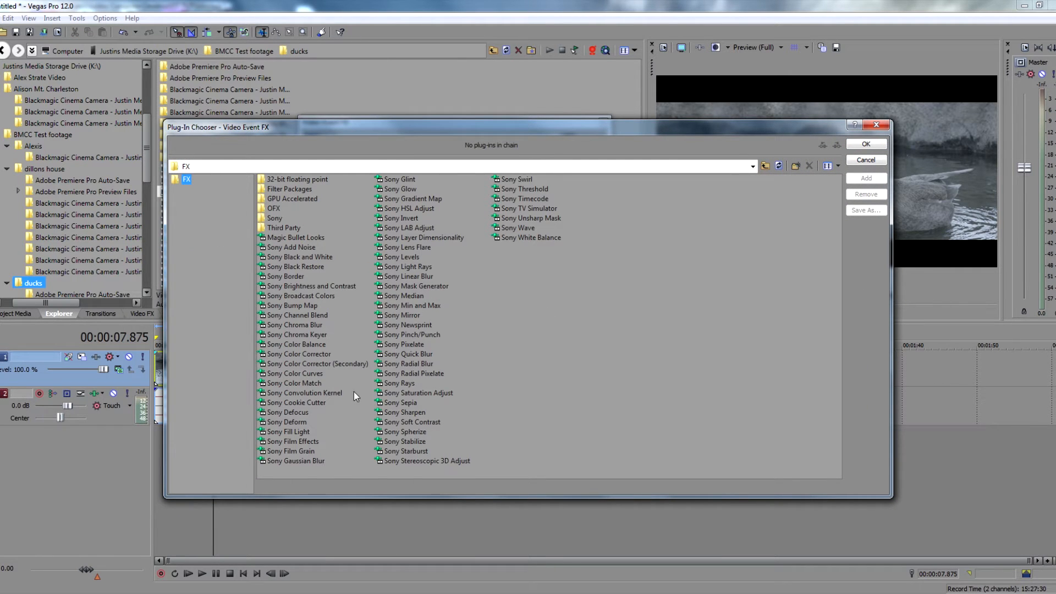
double_click(312, 374)
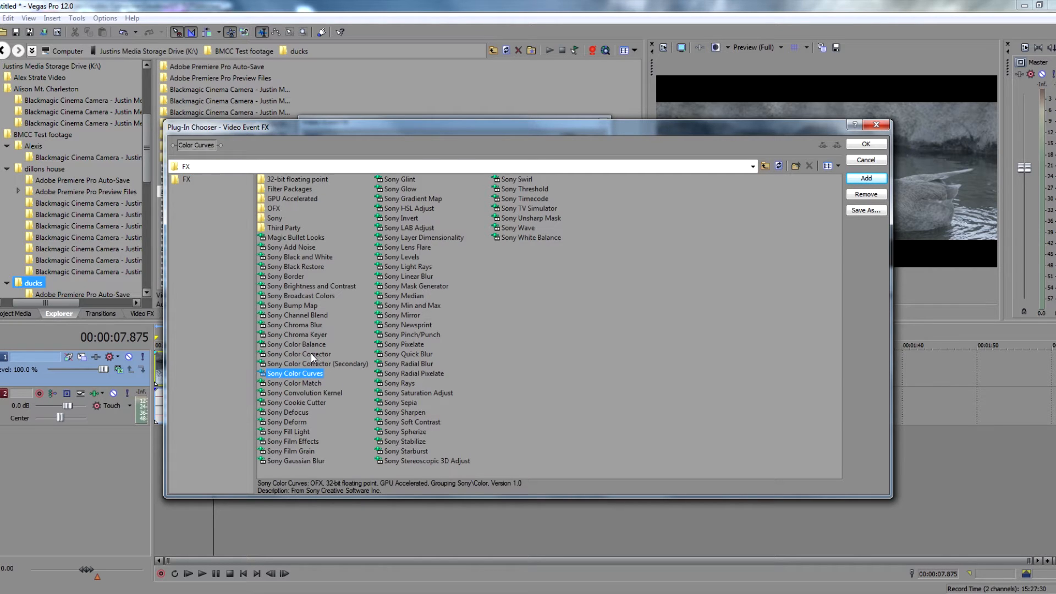
double_click(312, 353)
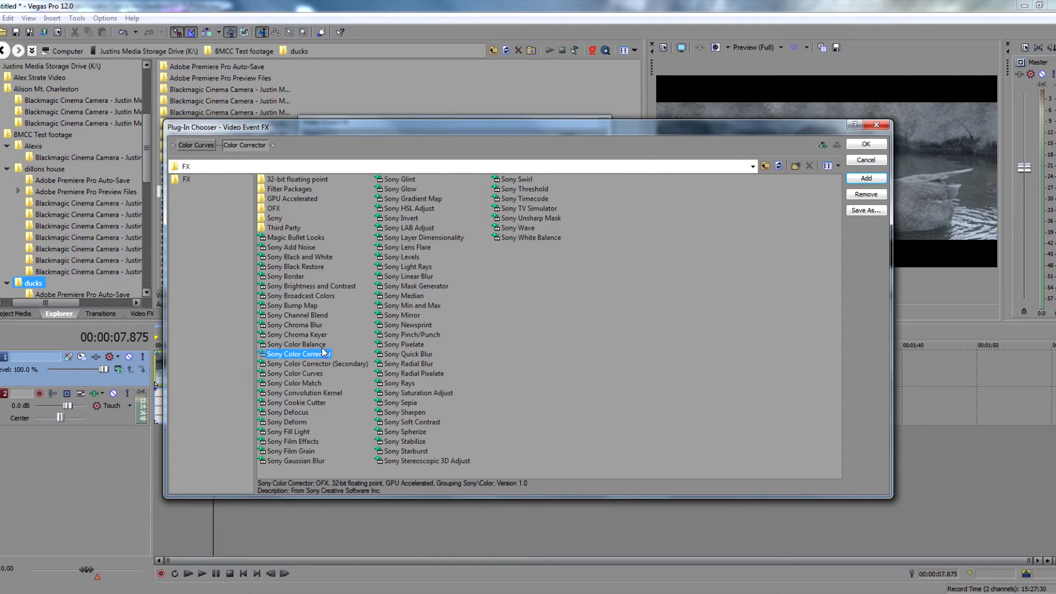
double_click(308, 344)
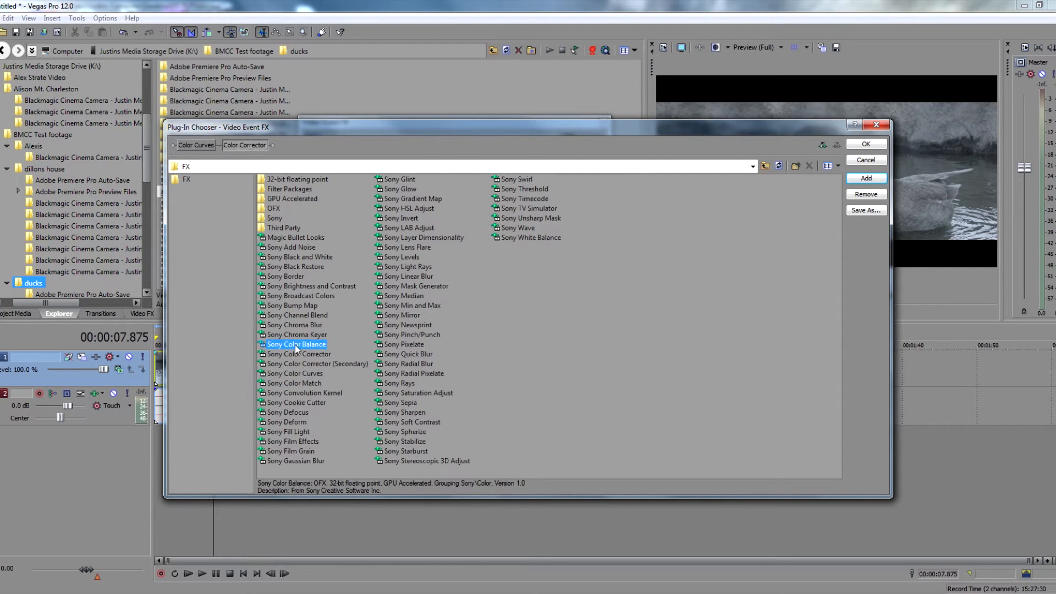
double_click(330, 287)
double_click(326, 258)
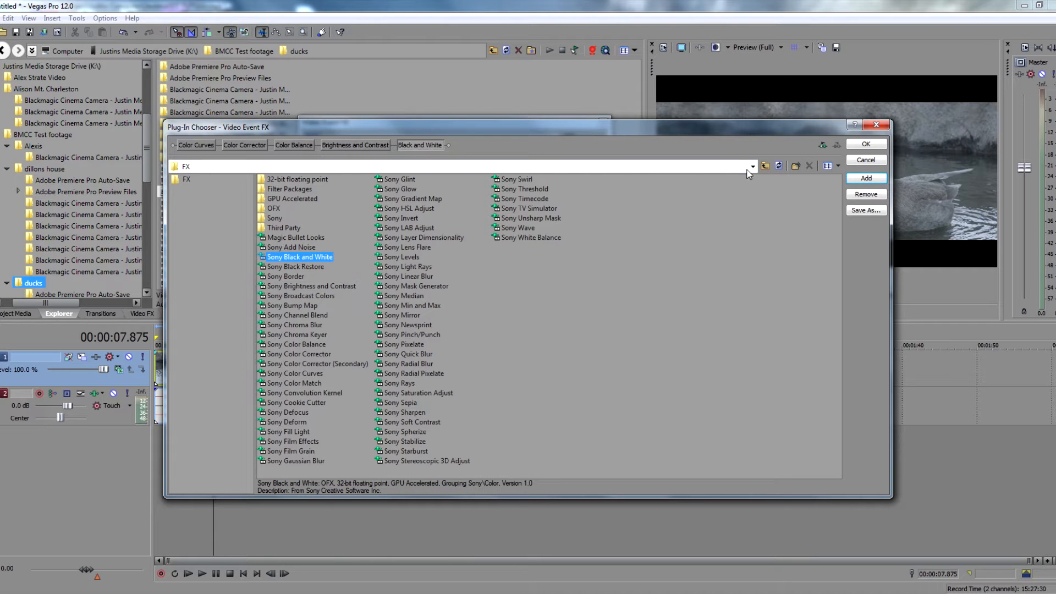
left_click(863, 146)
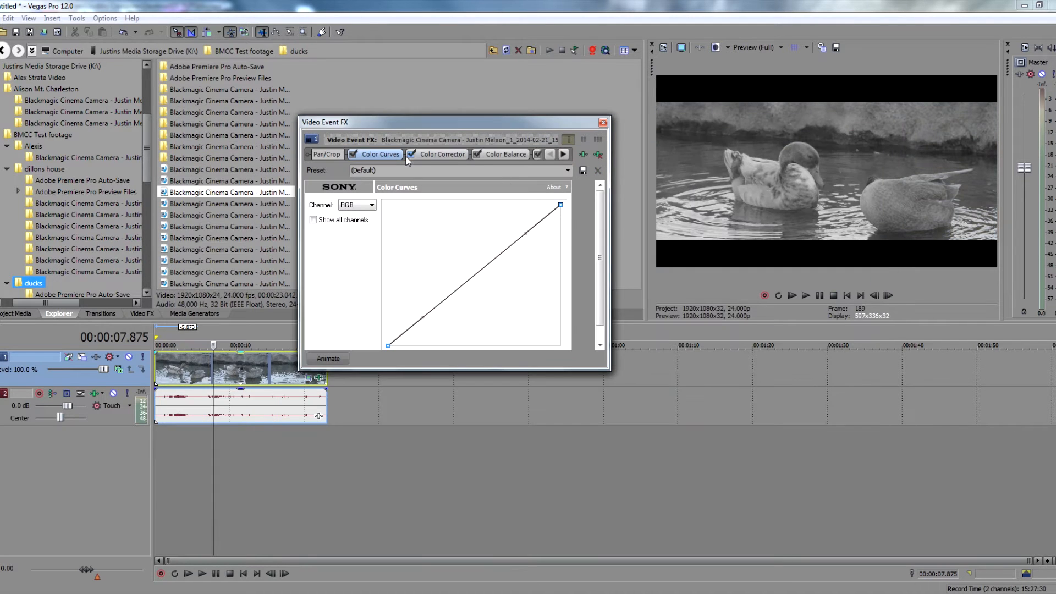
Disable the Black and White effect in the clip's effect chain
left_click(564, 154)
left_click(564, 154)
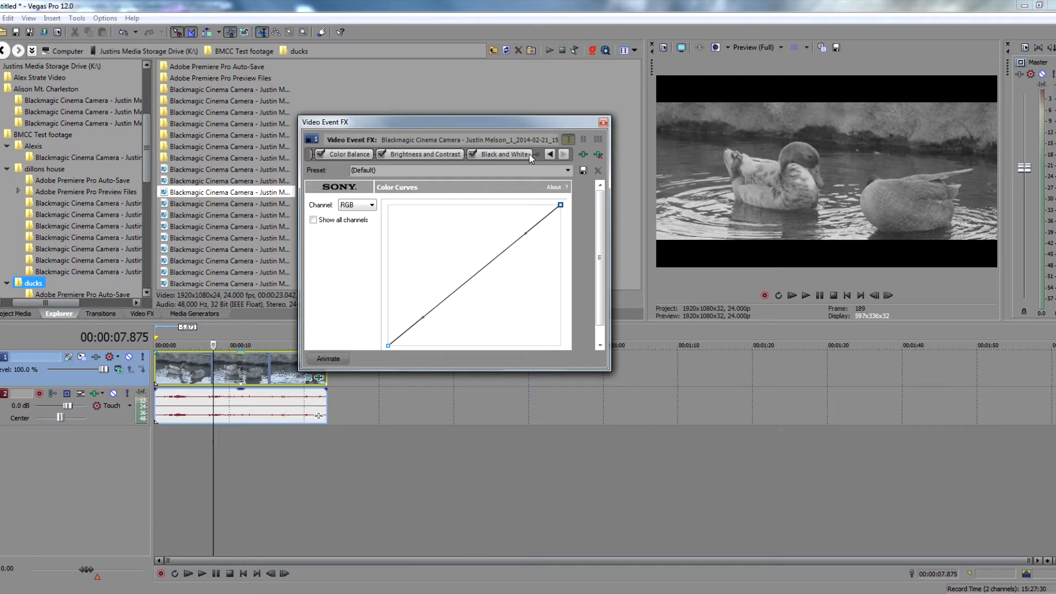
left_click(473, 154)
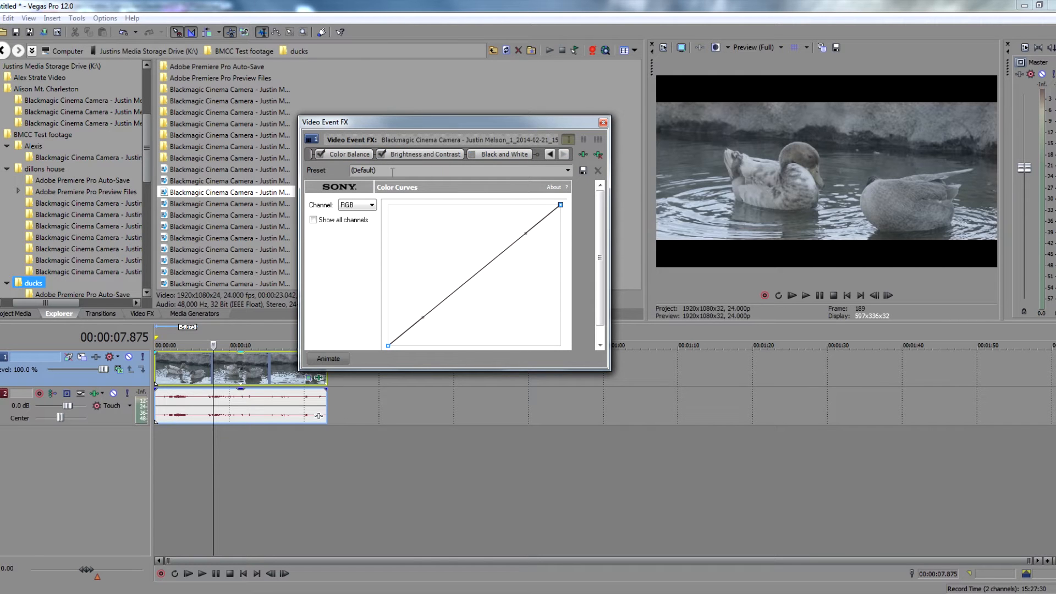
Try moving both handles of the duck clip's Color Curves RGB curve, and restore the (Default) preset
left_click(332, 155)
left_click(312, 154)
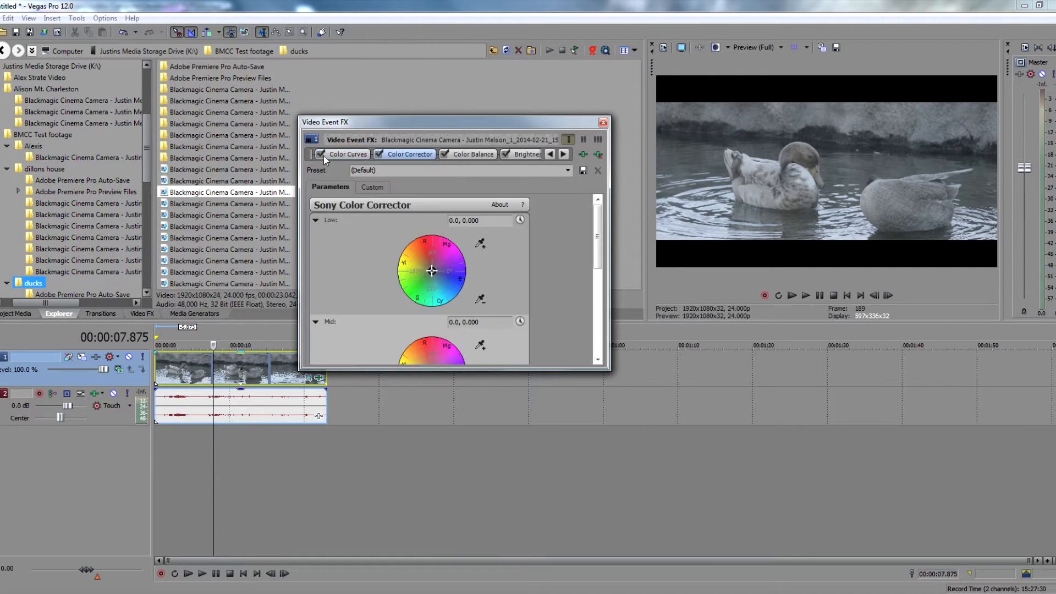
left_click(352, 153)
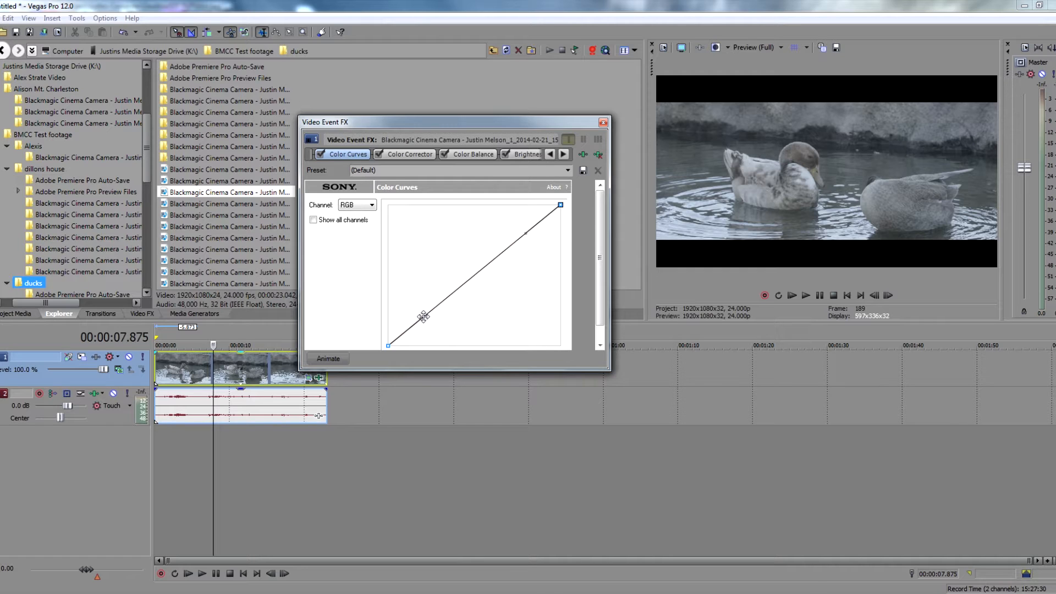
mouse_move(422, 316)
left_mouse_down()
mouse_move(396, 264)
mouse_move(429, 341)
mouse_move(415, 306)
mouse_move(428, 311)
left_mouse_up()
left_click_drag(526, 235, 536, 259)
left_click(567, 170)
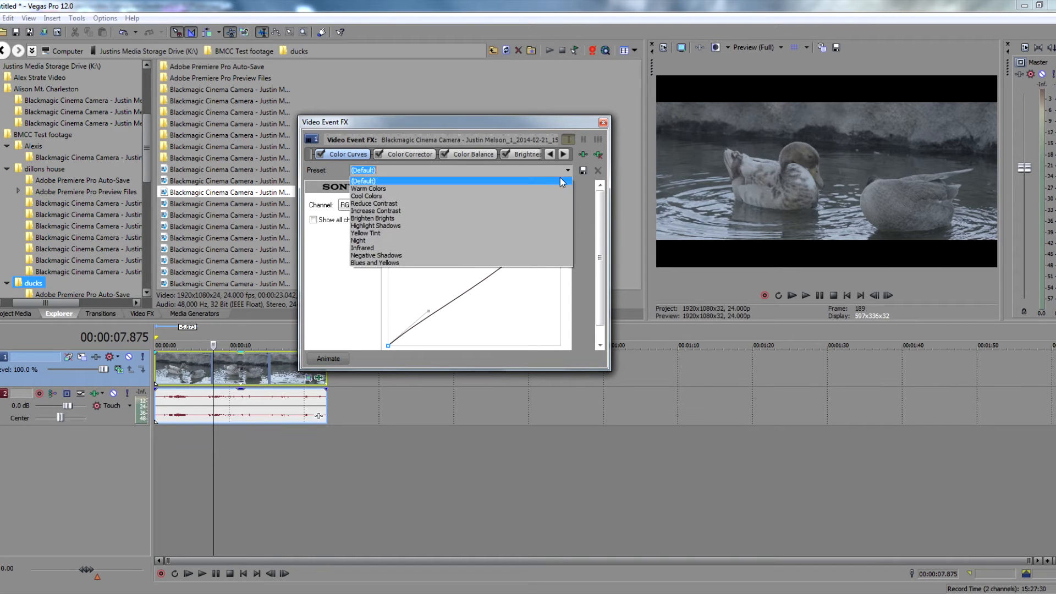
left_click(564, 175)
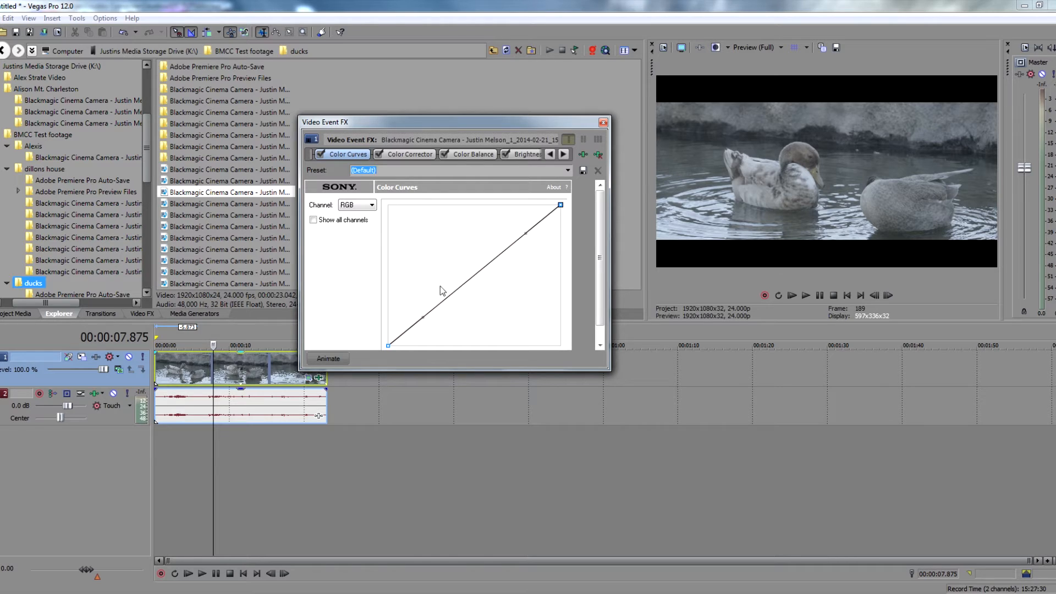
Bend the RGB color curve into an S shape, lower an added midpoint and raise the shadow handle
left_click(367, 206)
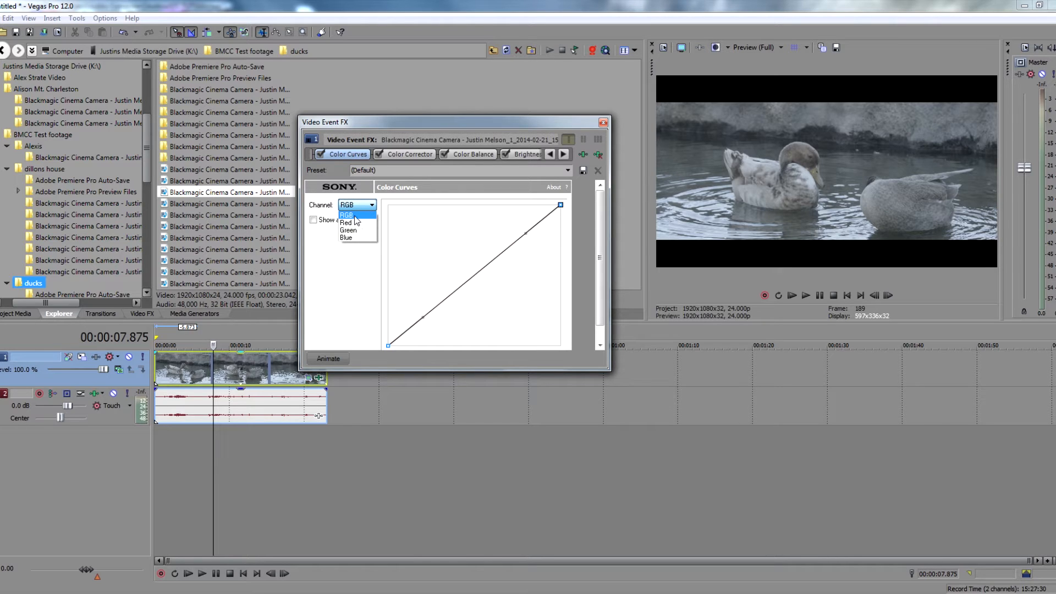
left_click(346, 264)
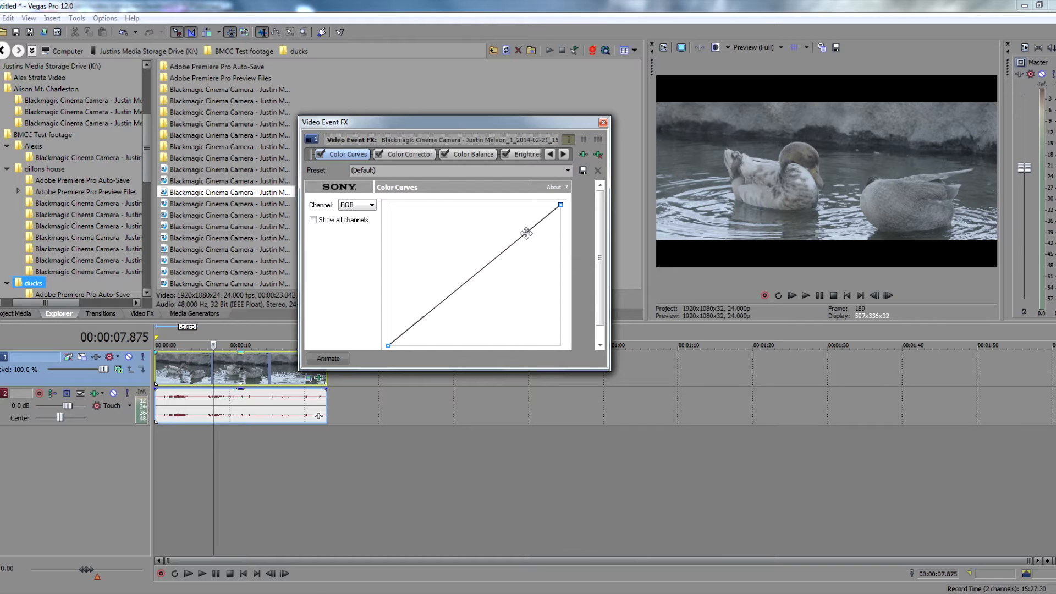
left_click_drag(526, 233, 469, 203)
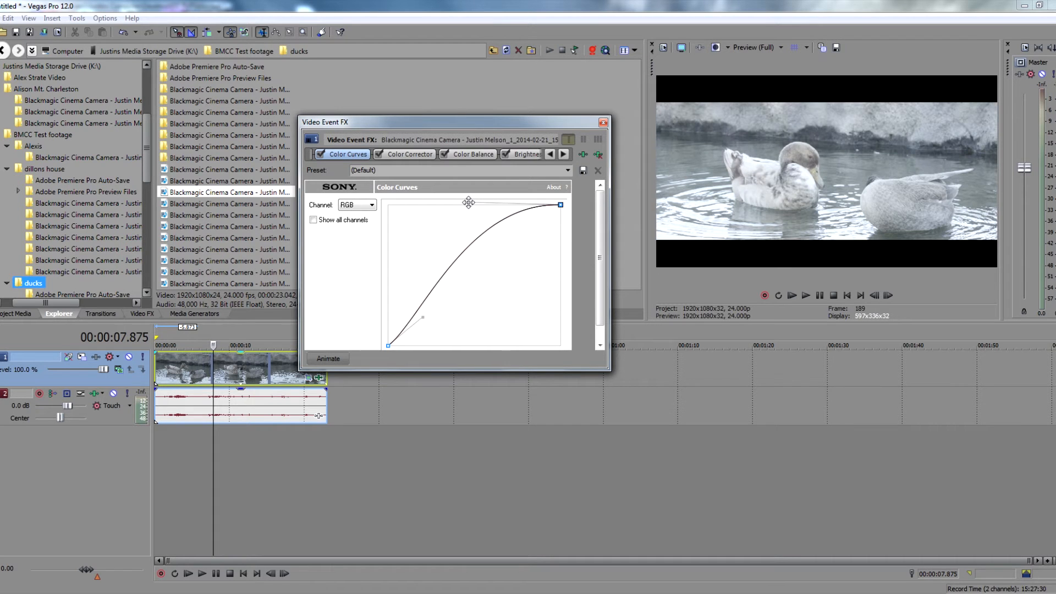
left_click_drag(422, 319, 469, 341)
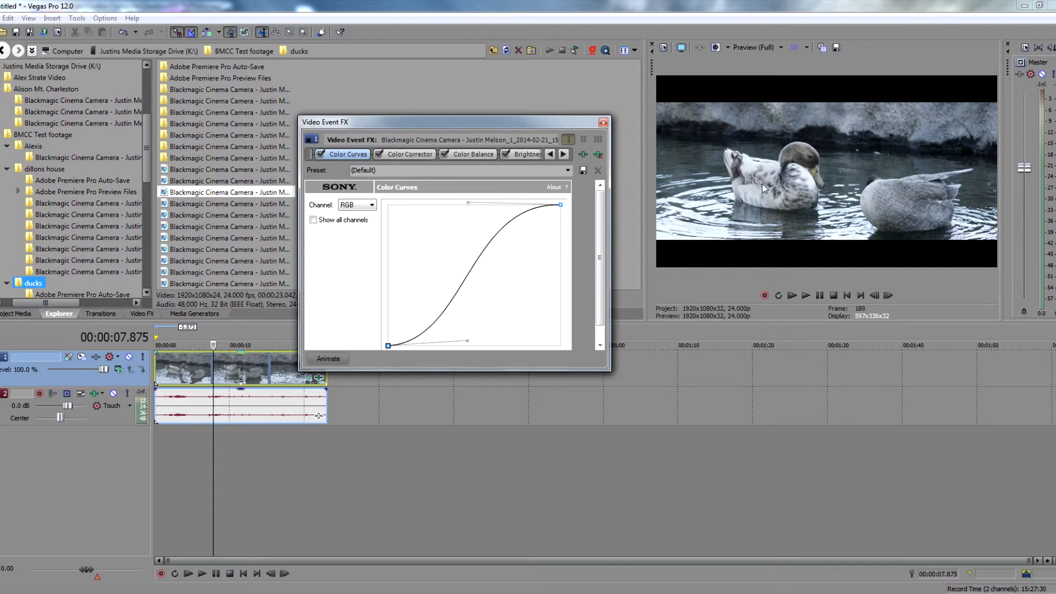
double_click(471, 270)
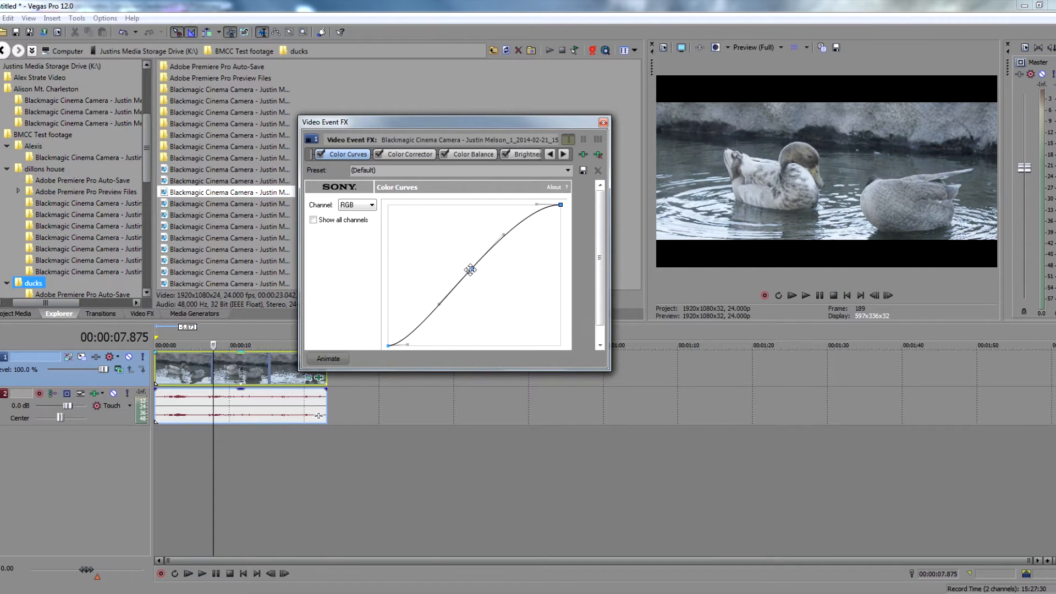
left_click_drag(471, 269, 484, 284)
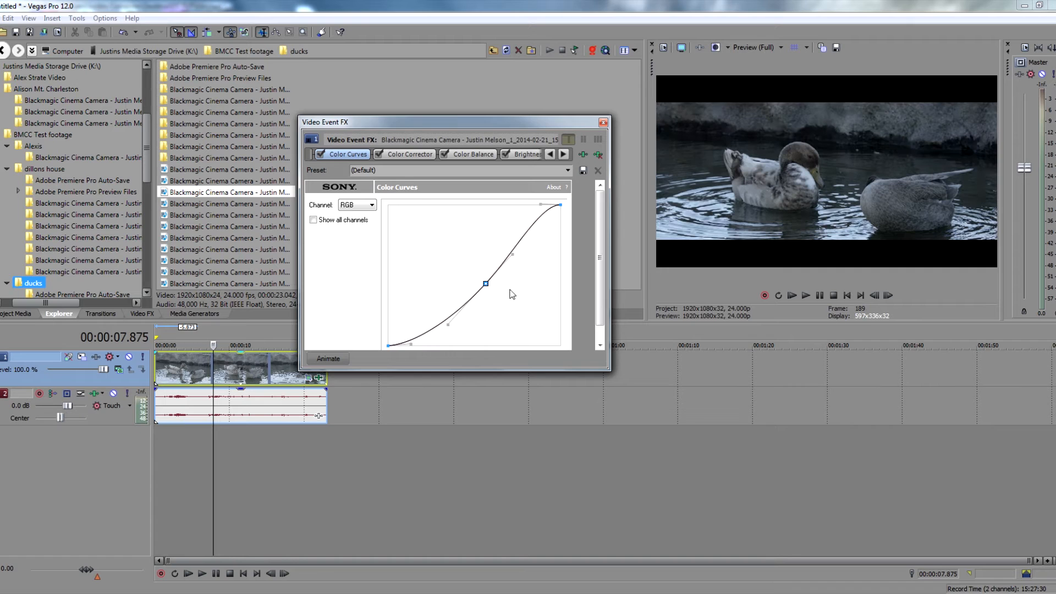
left_click_drag(409, 346, 415, 311)
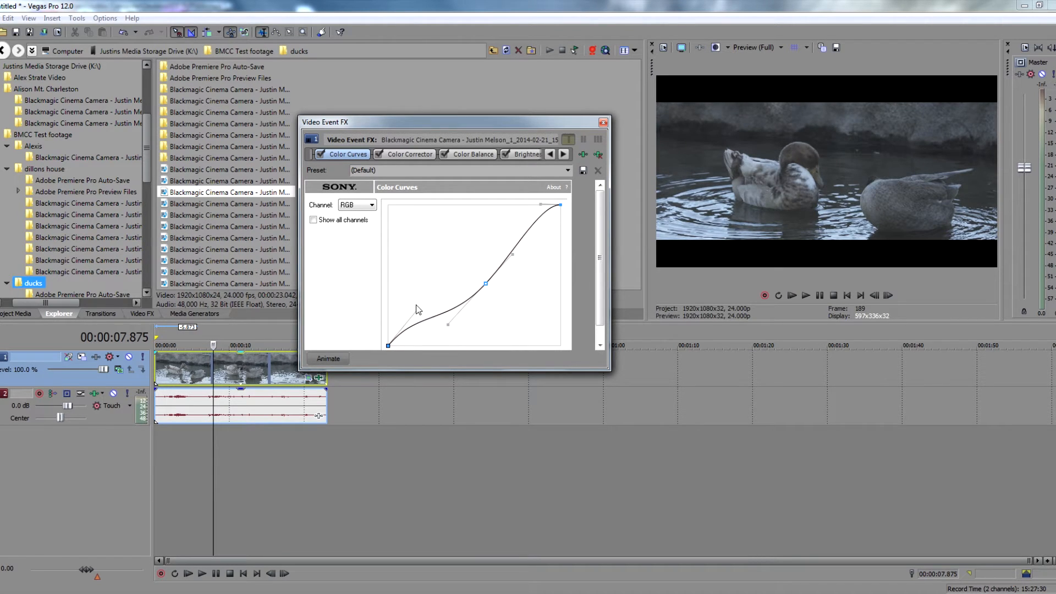
In the Color Corrector, tint the lows blue (1.44, 0.6335) and the highs yellow (151.89, 0.7747) with saturation at 0.265
left_click(422, 154)
scroll(587, 261, "down", 2)
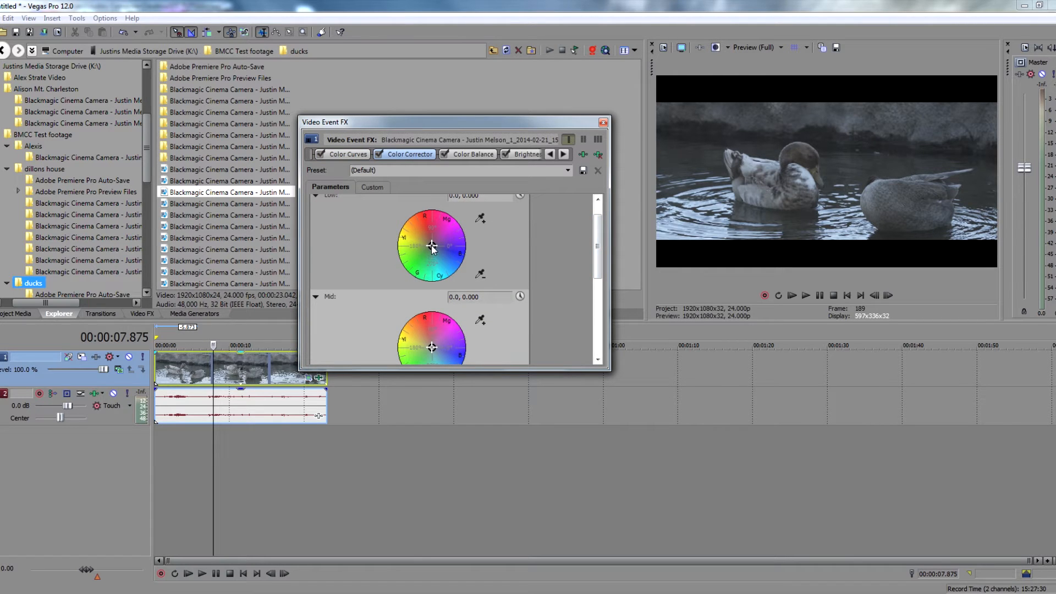
left_click_drag(432, 247, 453, 247)
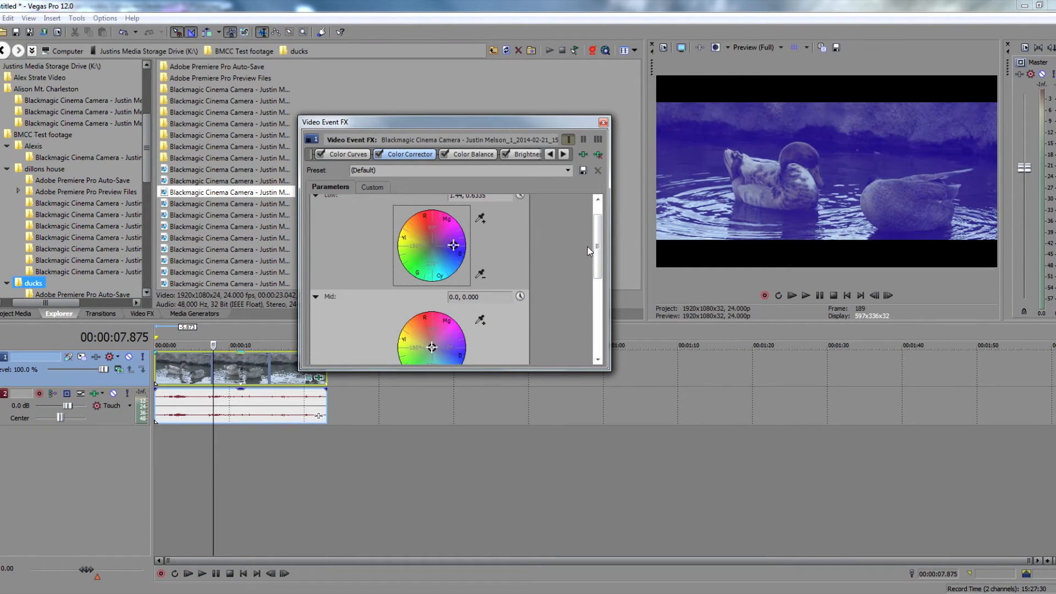
scroll(587, 251, "down", 5)
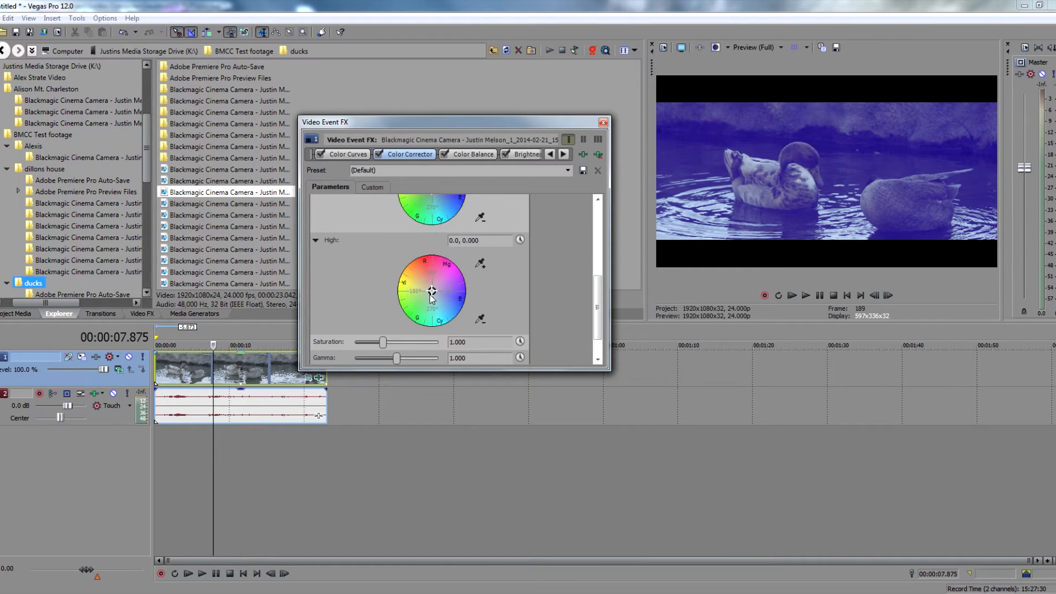
left_click_drag(431, 290, 408, 278)
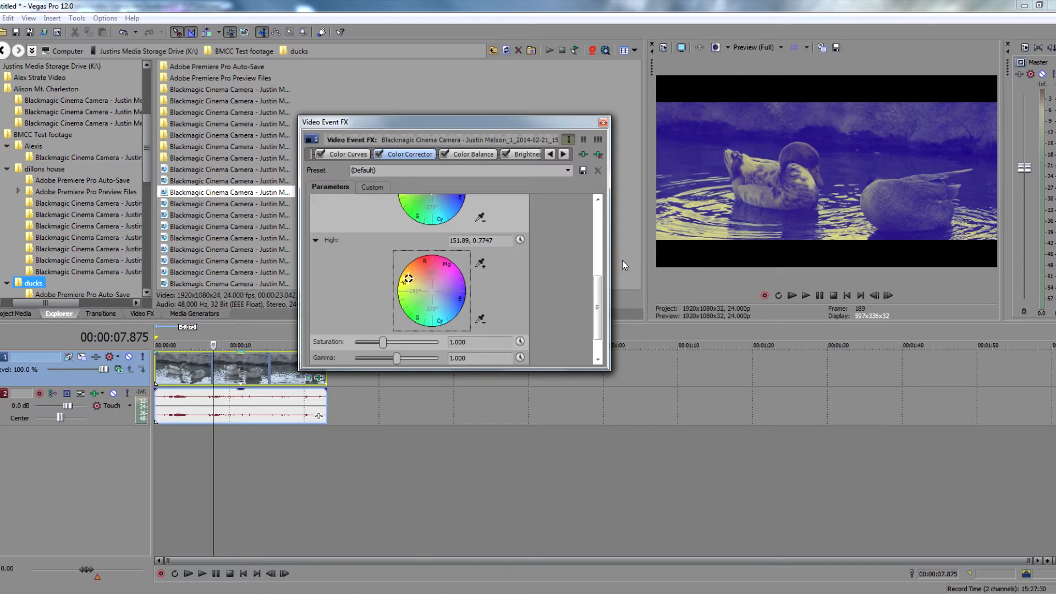
scroll(528, 286, "down", 2)
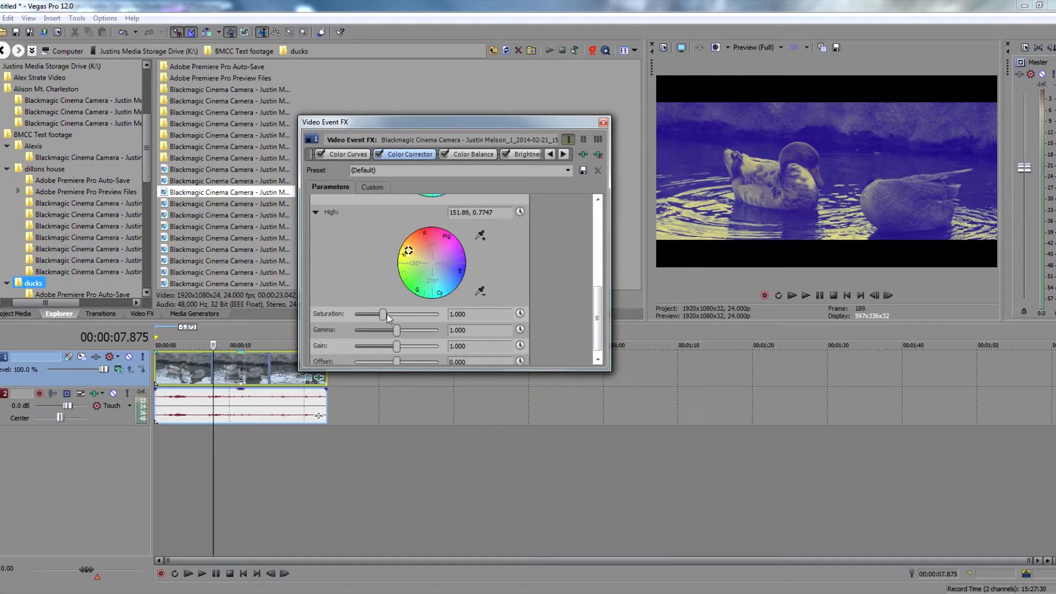
left_click_drag(386, 315, 362, 317)
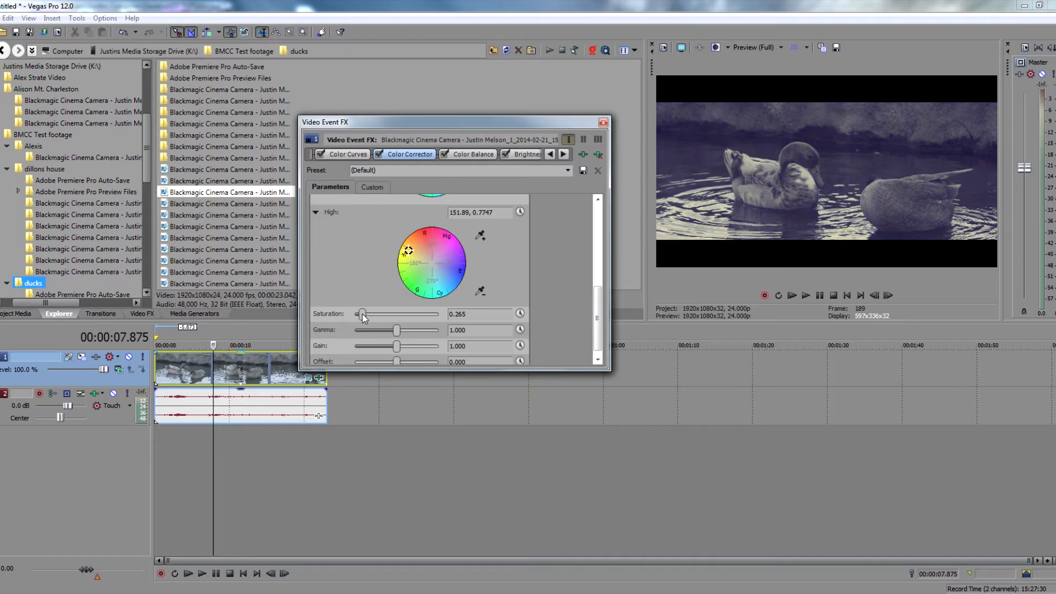
Enable the Black and White effect and reduce its blend amount
left_click(471, 153)
left_click(528, 154)
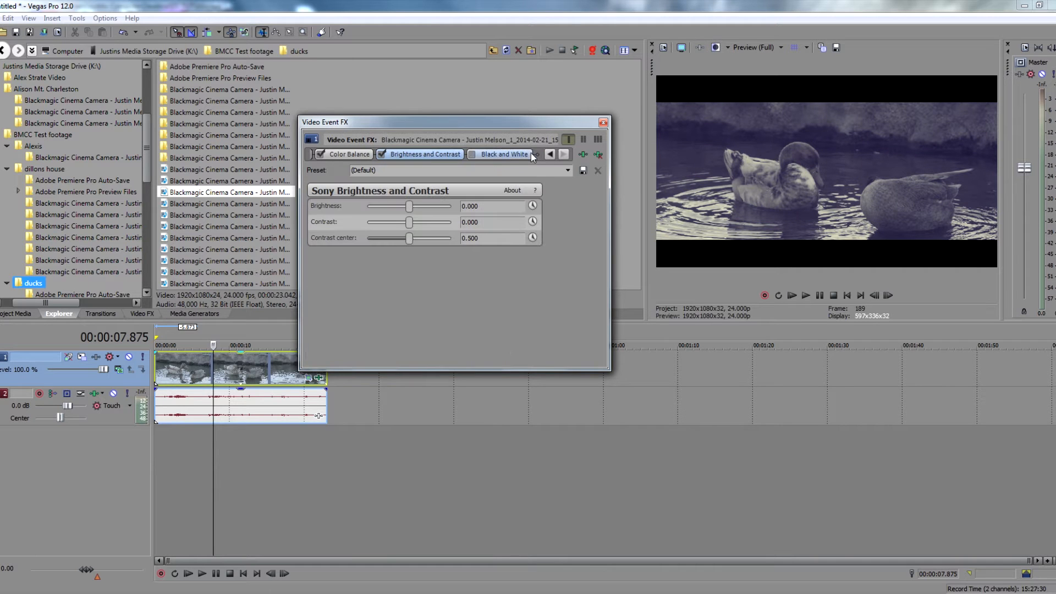
left_click(472, 154)
left_click(495, 154)
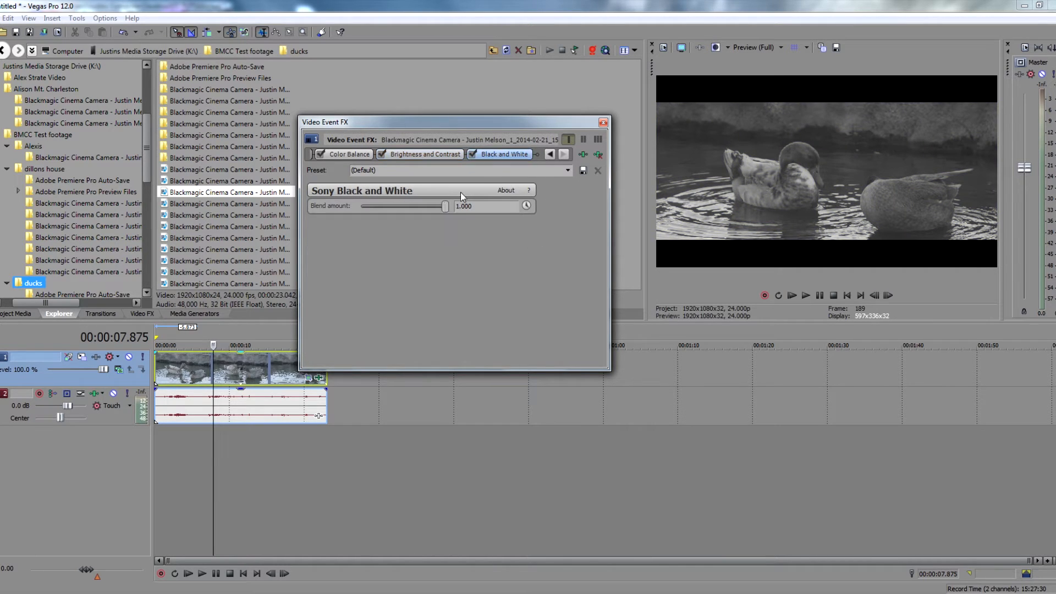
left_click_drag(444, 206, 406, 207)
Remove all the color effects from the duck clip's chain, leaving only Pan/Crop
left_click(598, 155)
left_click(598, 154)
left_click(598, 155)
left_click(598, 155)
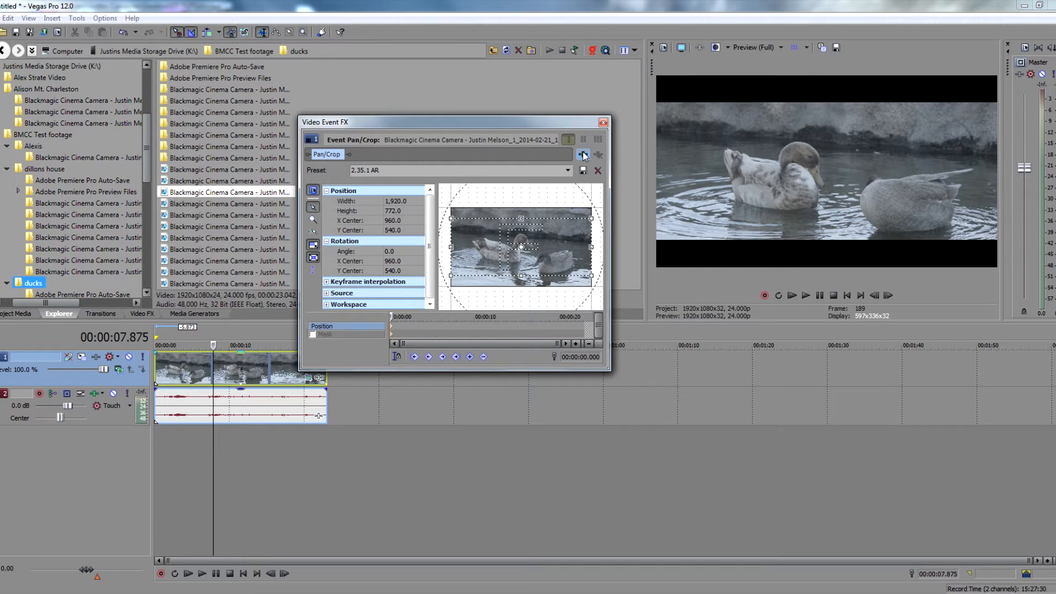
Add the third-party Magic Bullet Looks effect to the duck clip and open its look editor with the preview at 78.1%
left_click(583, 154)
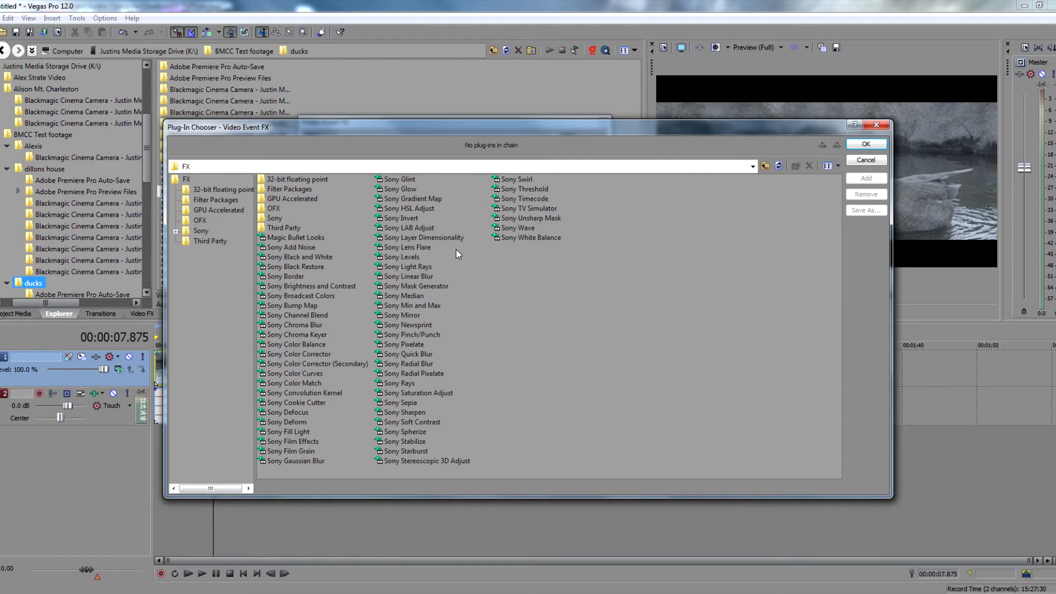
left_click(205, 242)
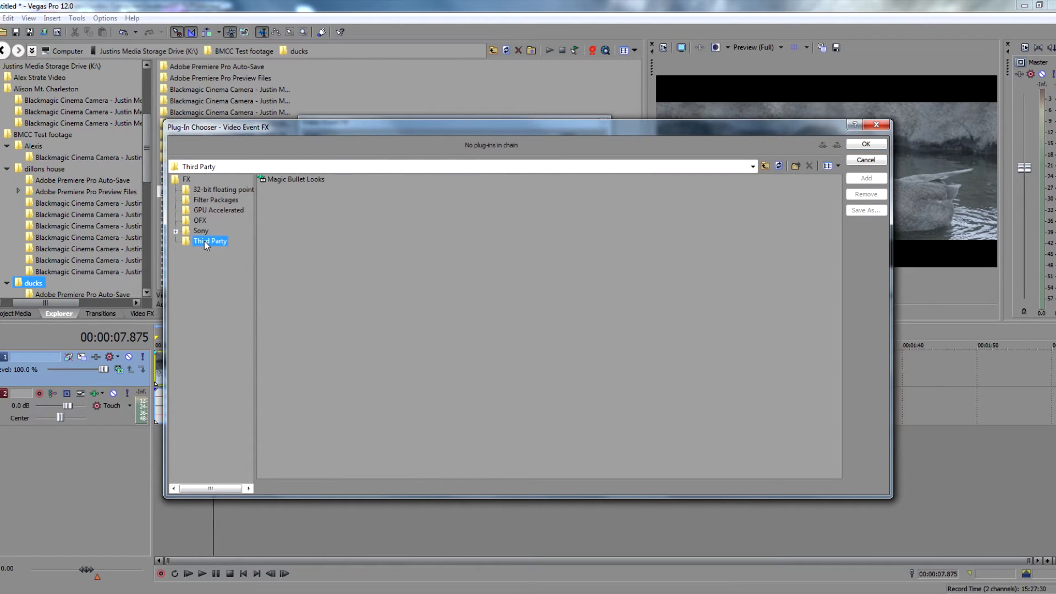
double_click(290, 181)
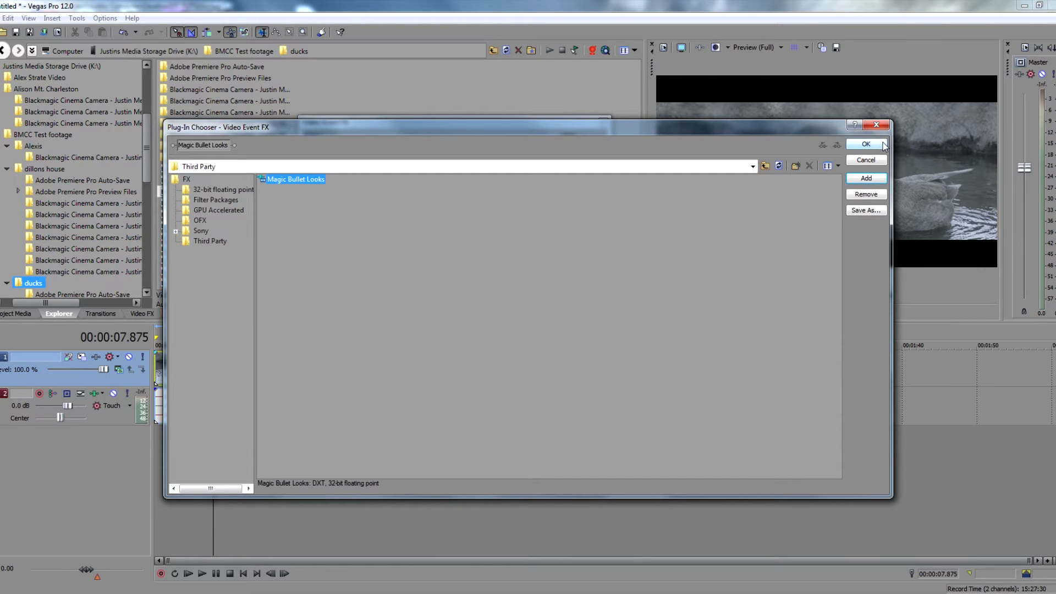
left_click(866, 144)
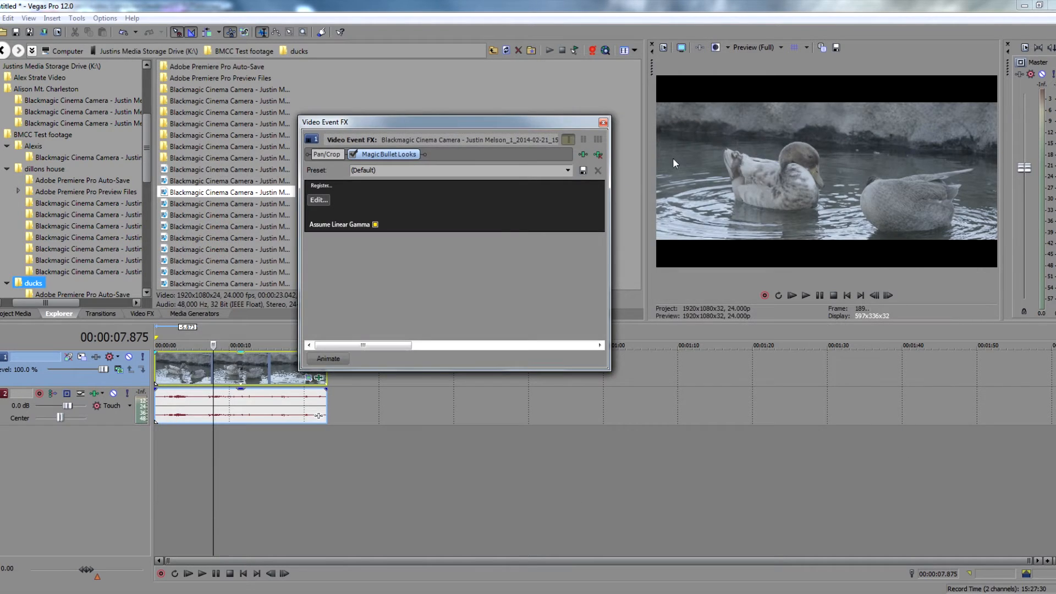
left_click(319, 200)
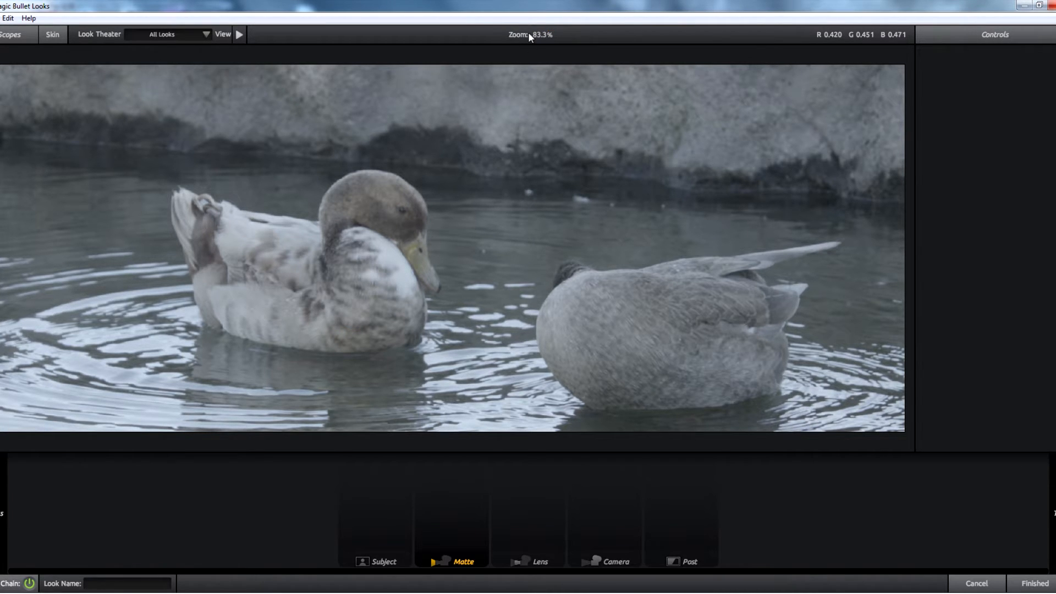
left_click_drag(528, 32, 575, 30)
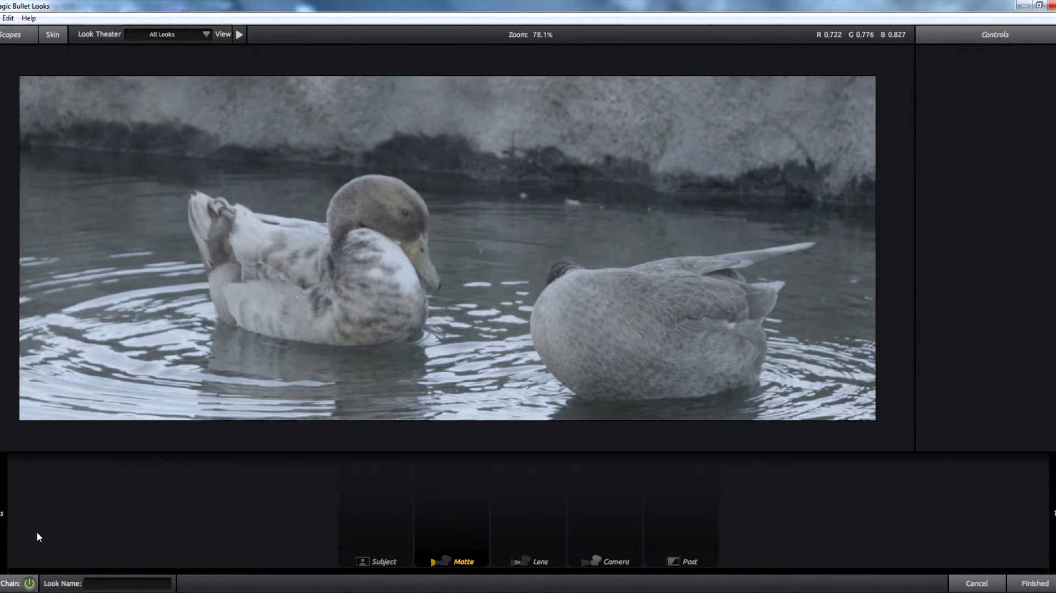
Try the Cinematic looks Blockbuster and Epic on the clip, and clear the look from the tool chain
mouse_move(2, 519)
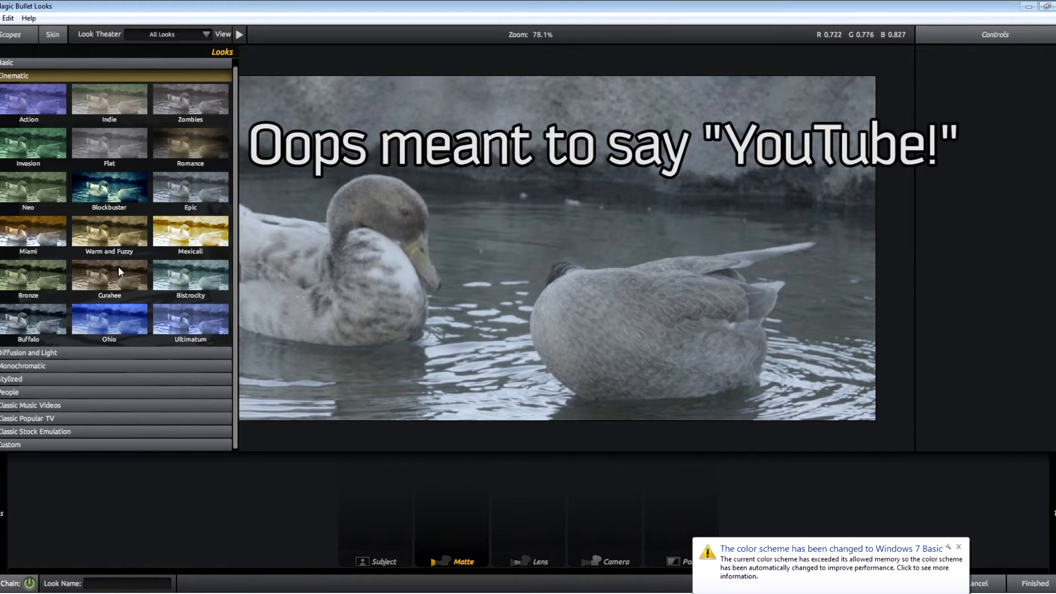
left_click(115, 191)
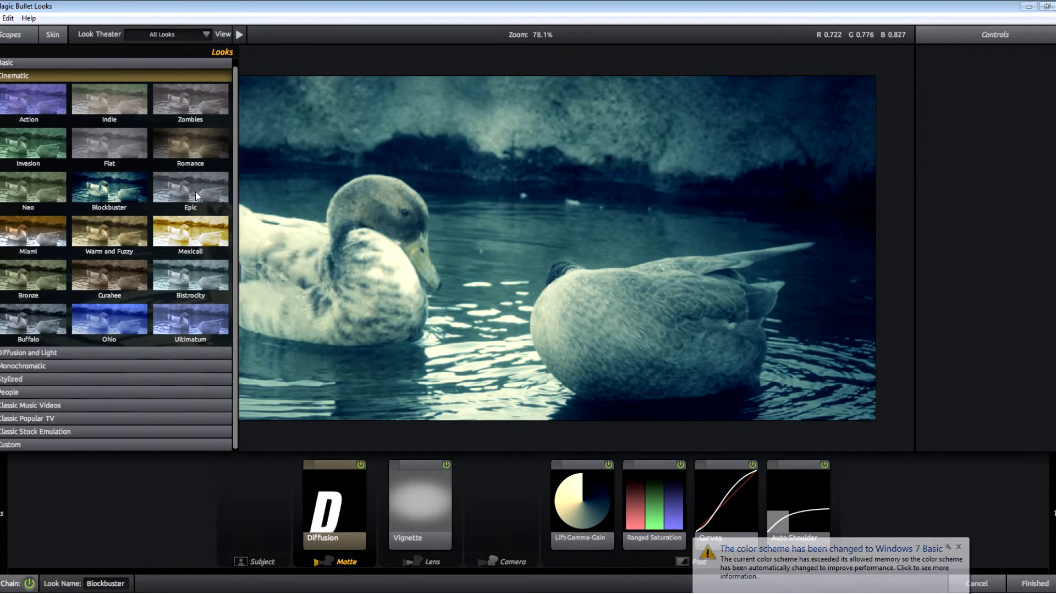
left_click(196, 191)
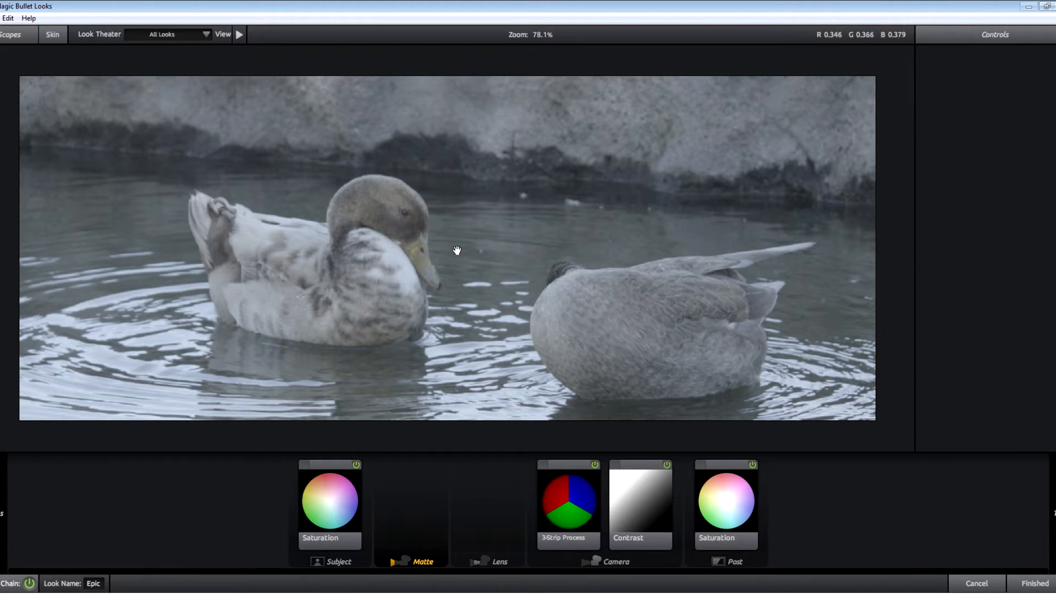
left_click(0, 18)
left_click(2, 32)
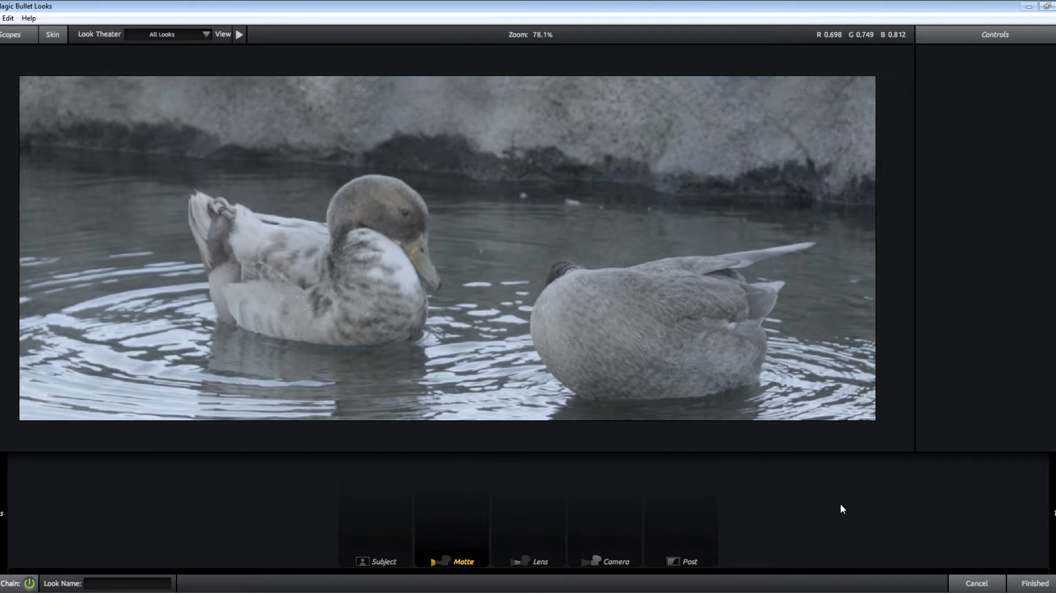
Add an Exposure tool to the Camera stage of the look and set its stops to +1.10
mouse_move(1052, 512)
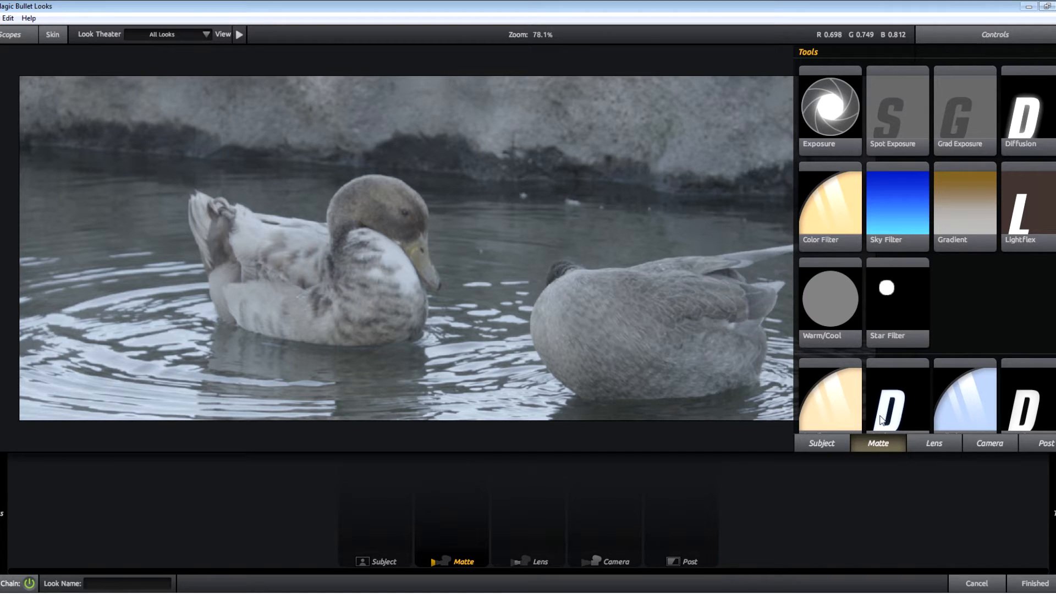
left_click(938, 440)
left_click(993, 443)
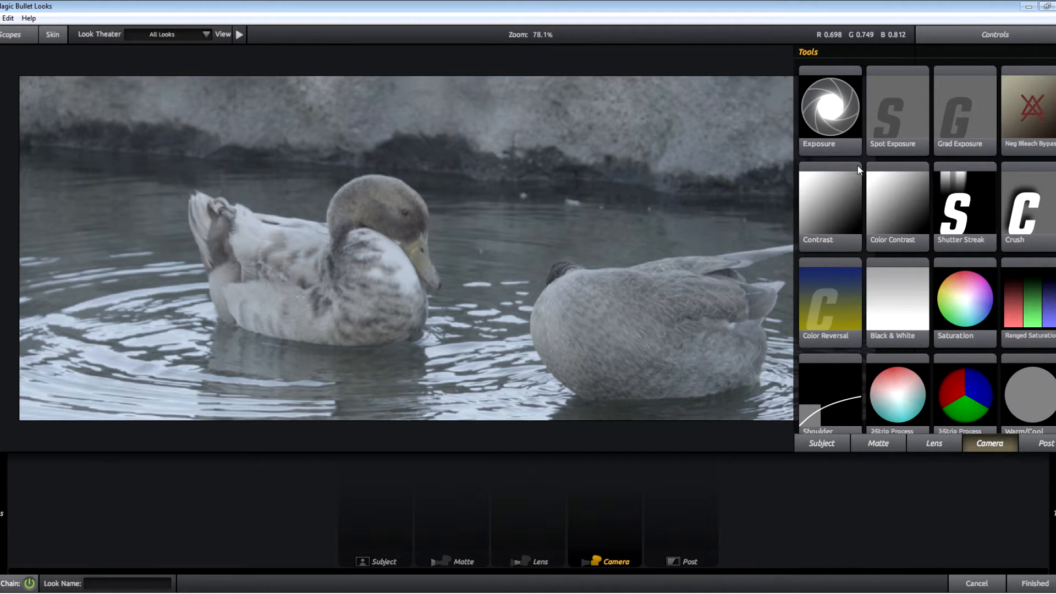
left_click_drag(830, 107, 605, 487)
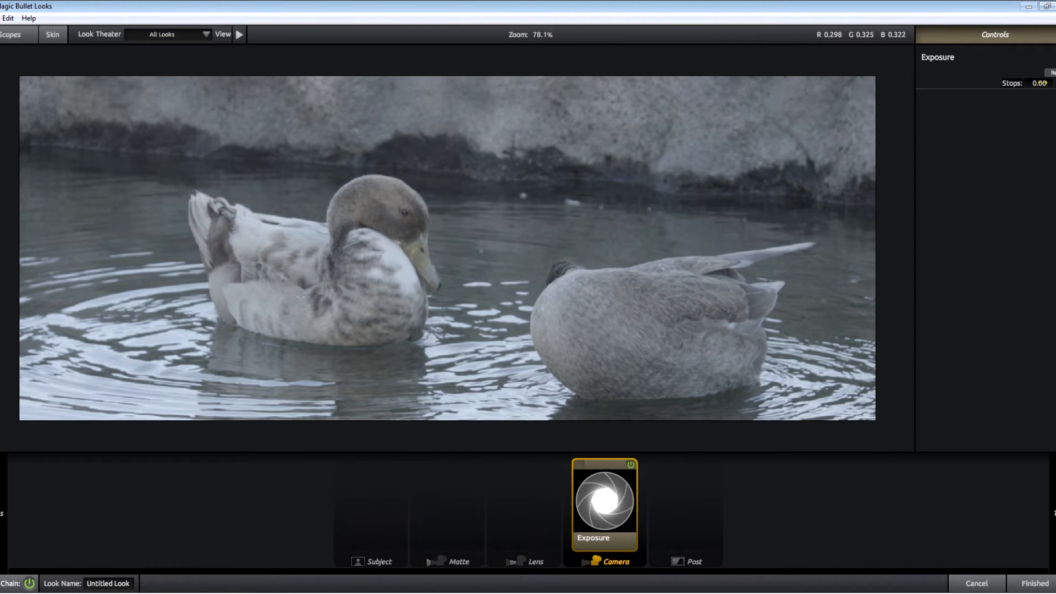
mouse_move(1039, 83)
left_mouse_down()
mouse_move(1014, 84)
mouse_move(1051, 84)
left_mouse_up()
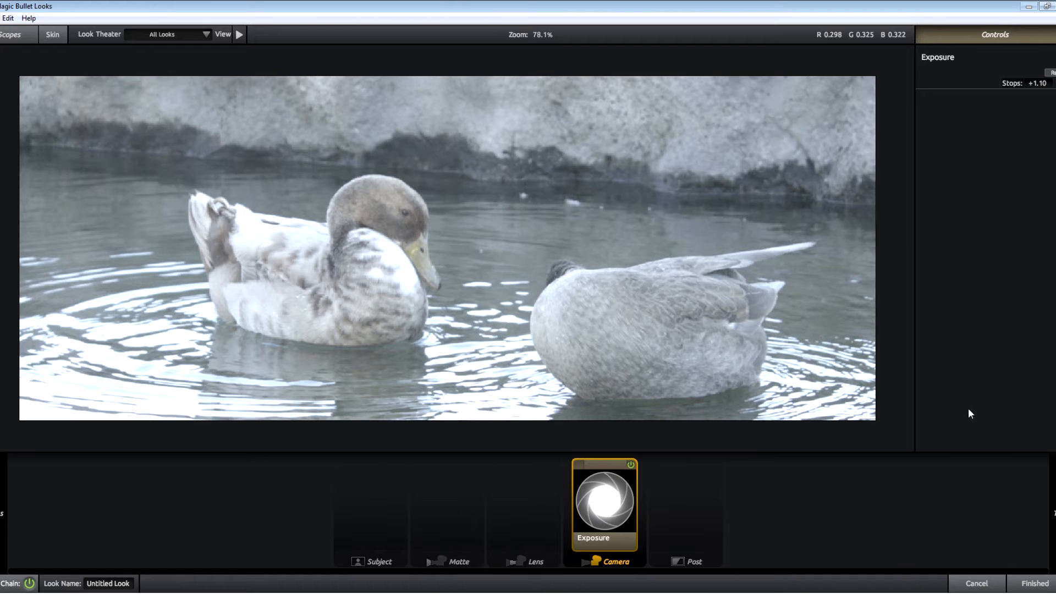
mouse_move(1053, 482)
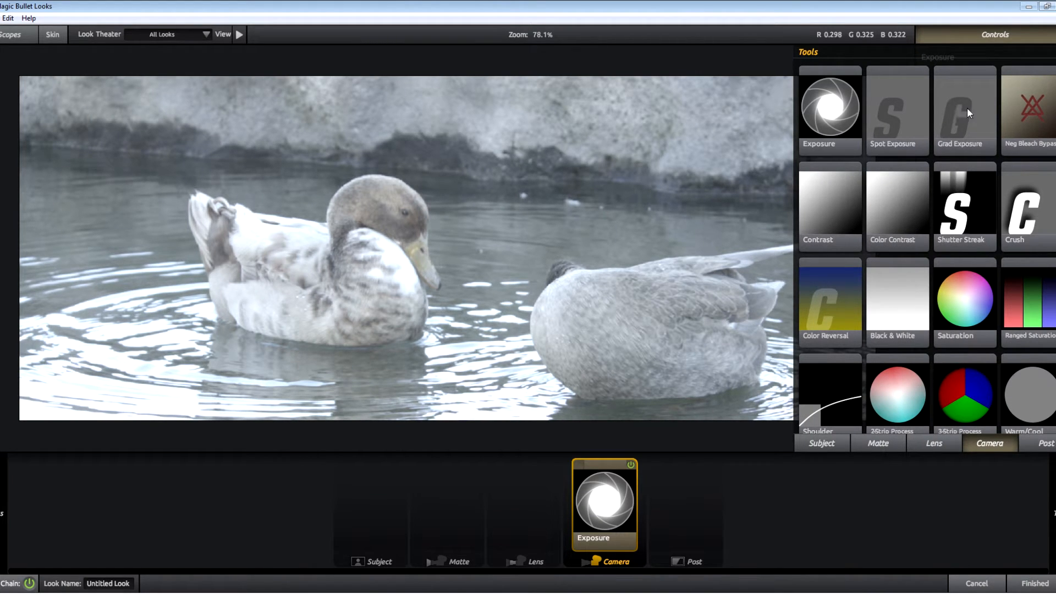
Add a Curves tool to the Subject stage of the look
left_click(922, 444)
left_click(883, 445)
left_click(825, 445)
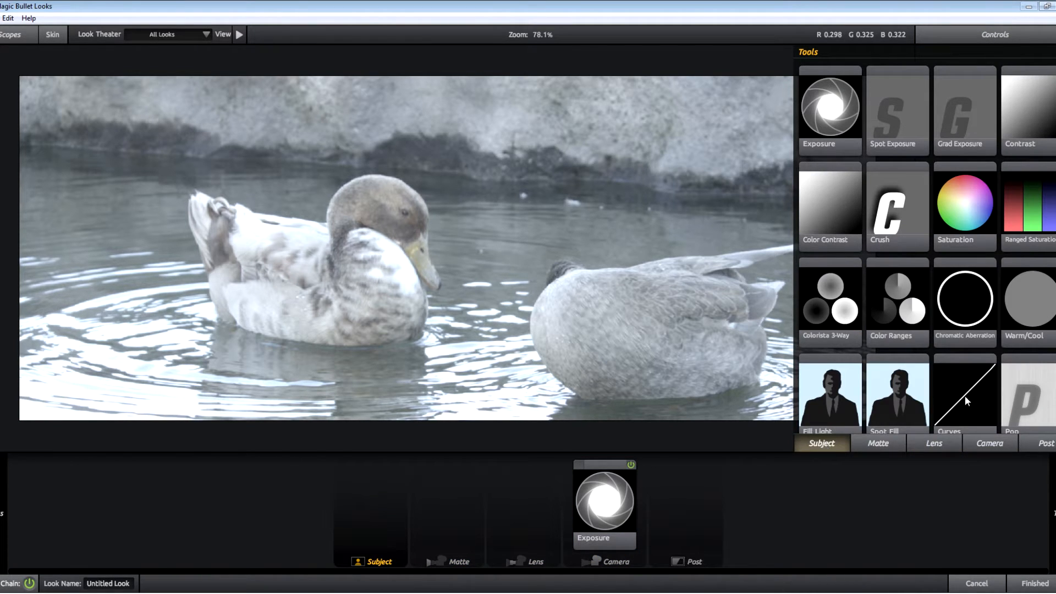
left_click_drag(968, 389, 387, 502)
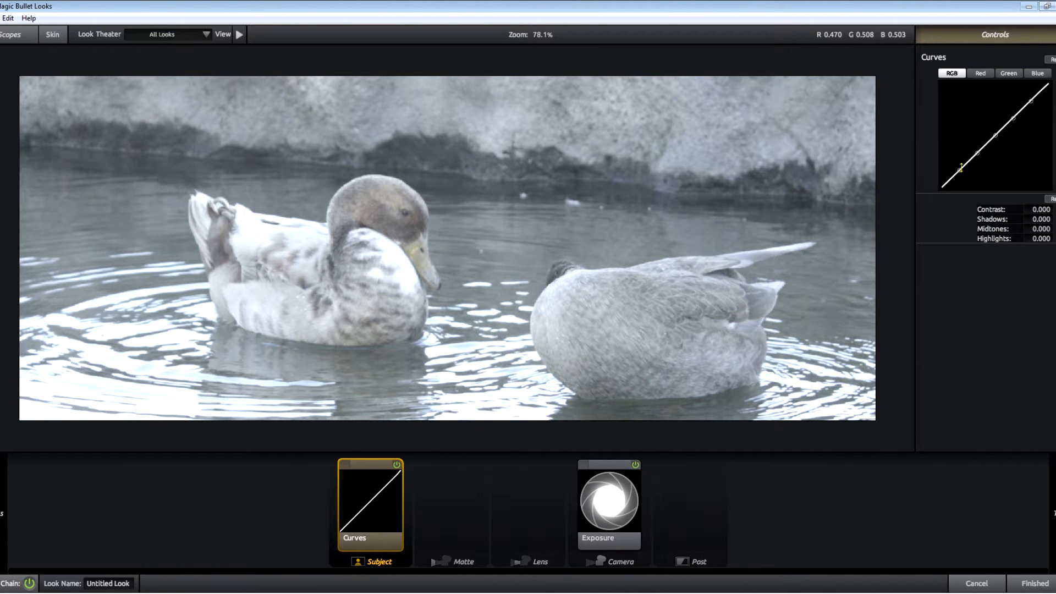
left_click_drag(957, 171, 957, 169)
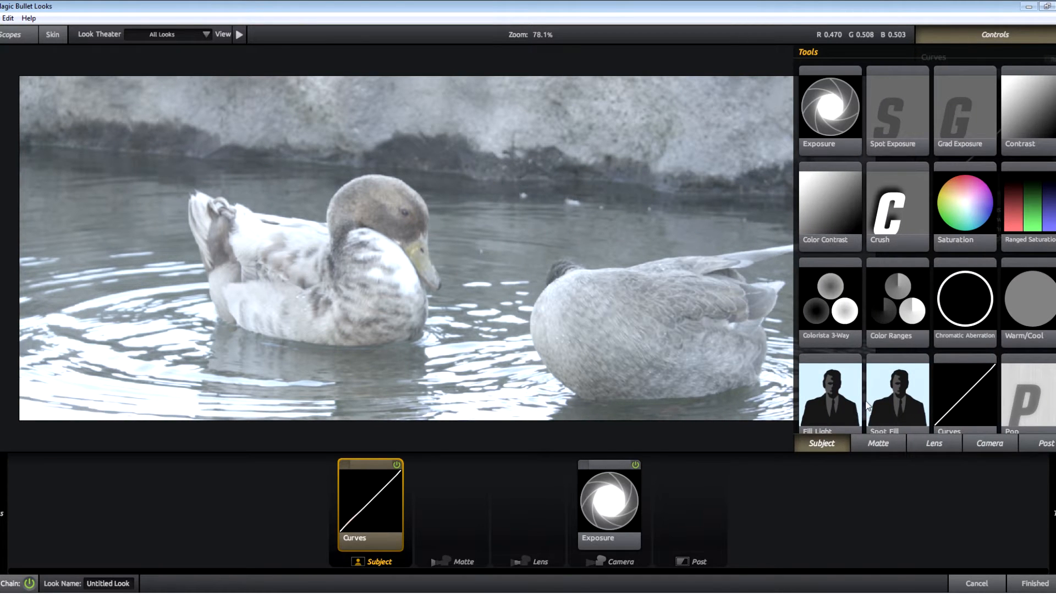
Add a Saturation tool to the Subject stage, set its saturation to 756.0%, and apply the finished look to the duck clip
left_click_drag(976, 223, 400, 515)
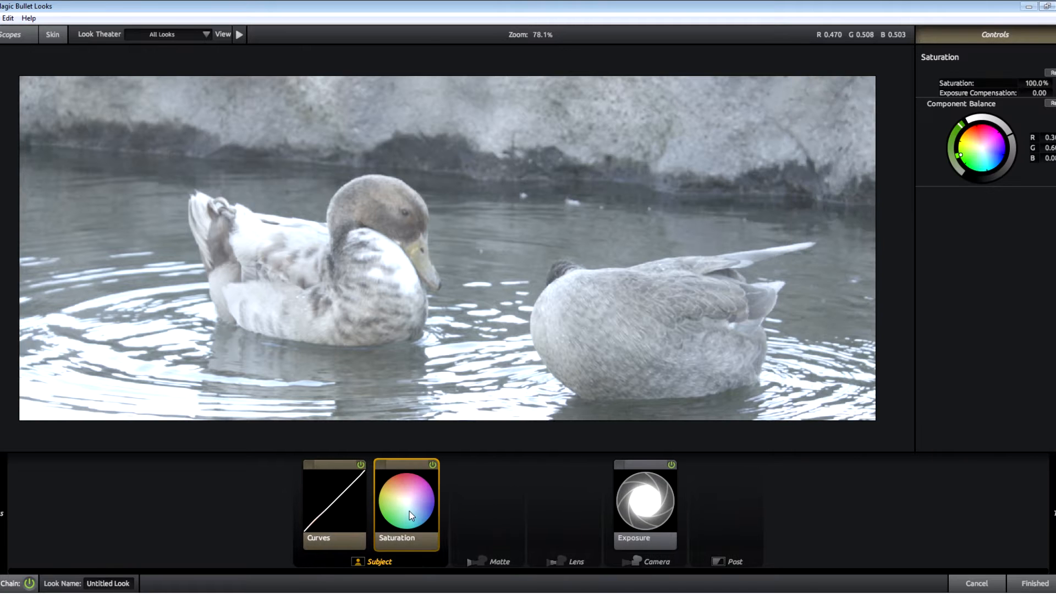
left_click_drag(1037, 83, 1003, 113)
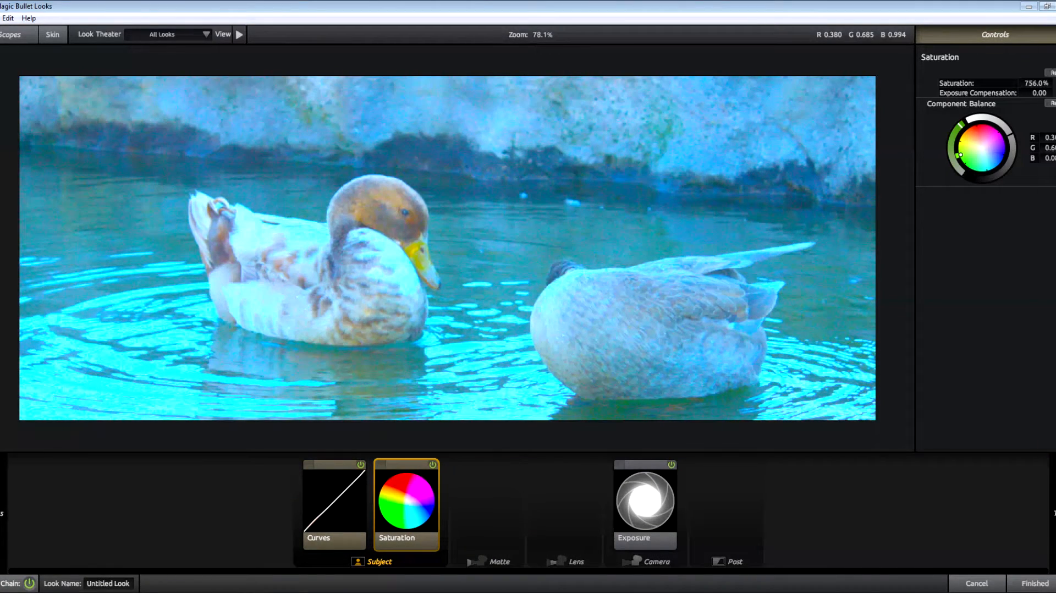
left_click(1045, 583)
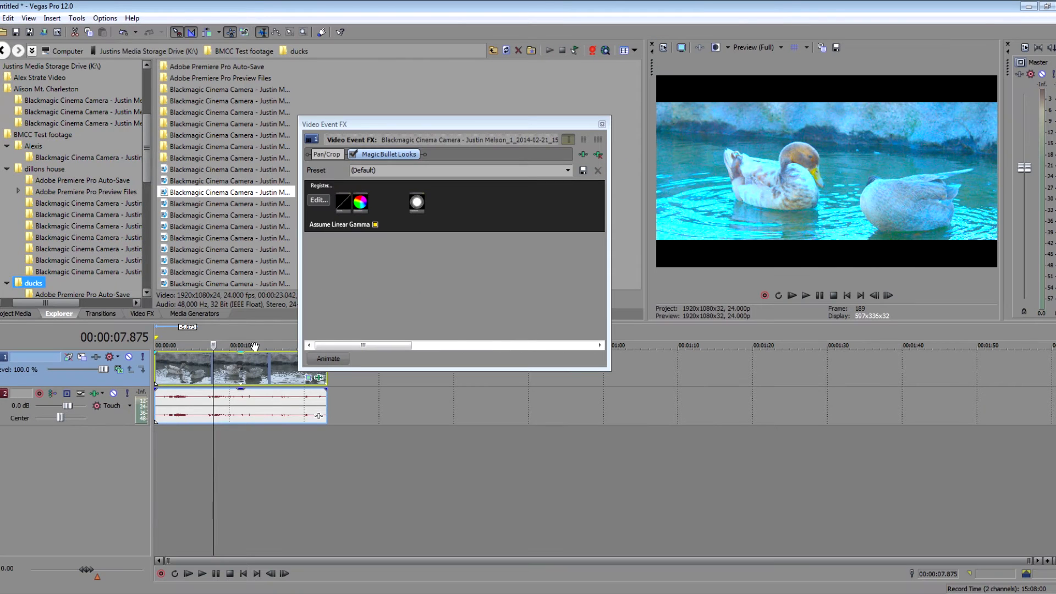
left_click(193, 373)
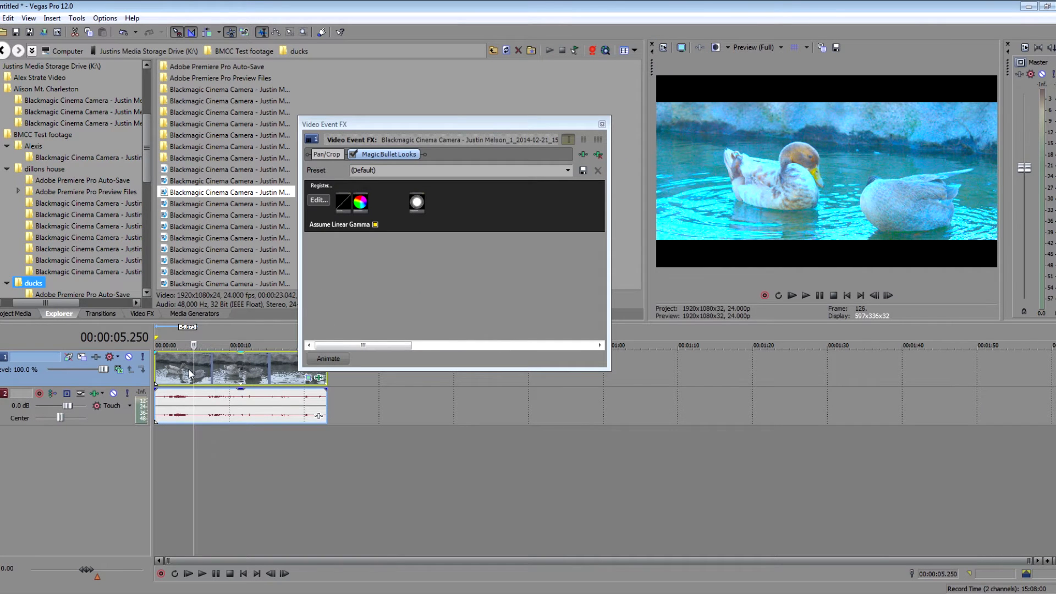
Close the clip's effects window and exit Vegas Pro without saving the project
left_click(602, 124)
left_click(1055, 6)
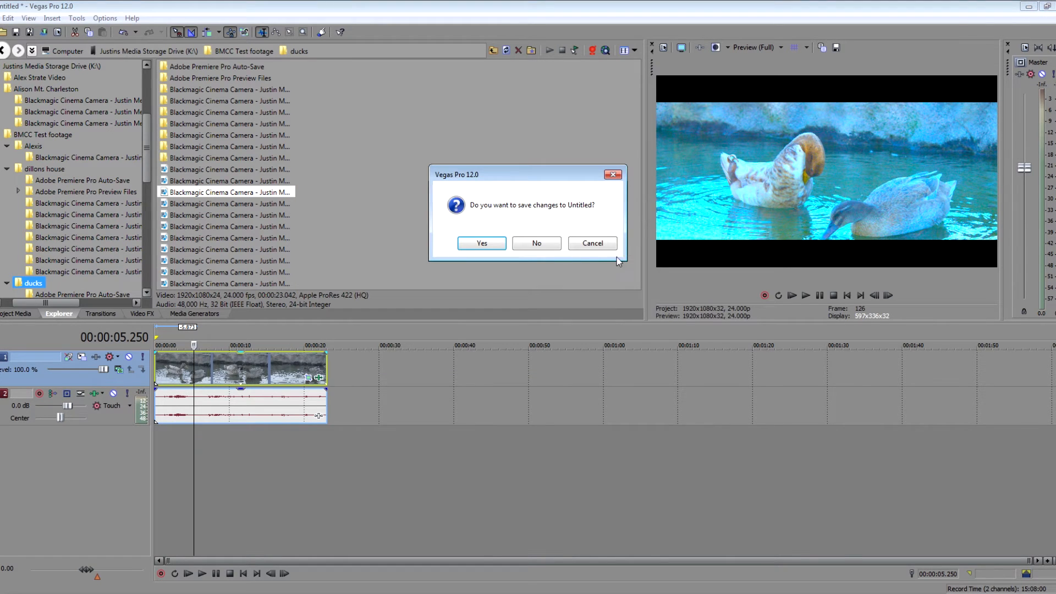
left_click(537, 243)
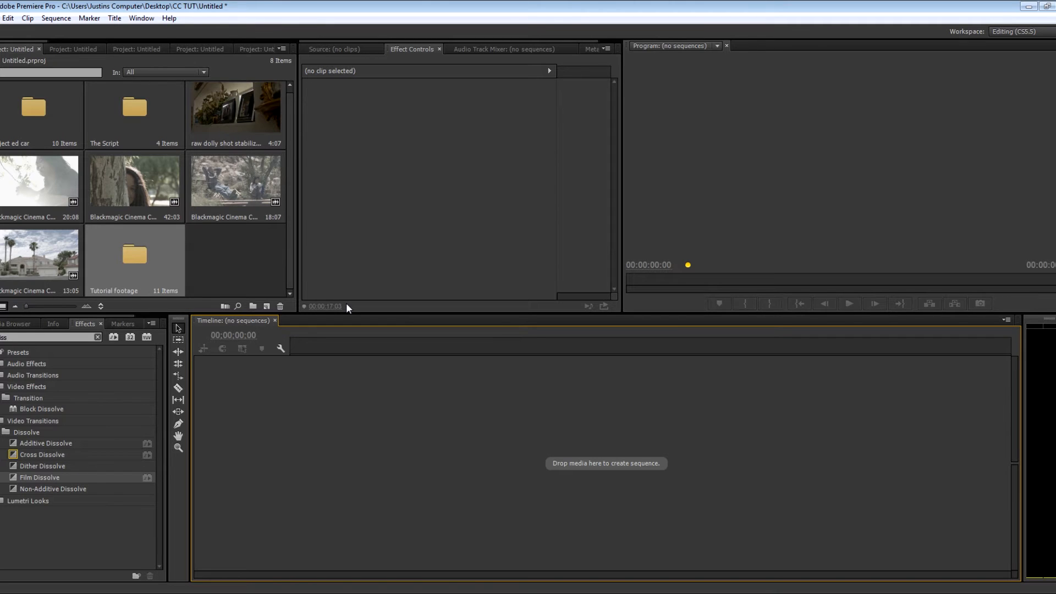
In Adobe Premiere Pro, create a sequence from the 18:07 Blackmagic Cinema Camera clip, preview it and return the playhead to the start
mouse_move(290, 264)
left_mouse_down()
mouse_move(290, 235)
mouse_move(291, 268)
left_mouse_up()
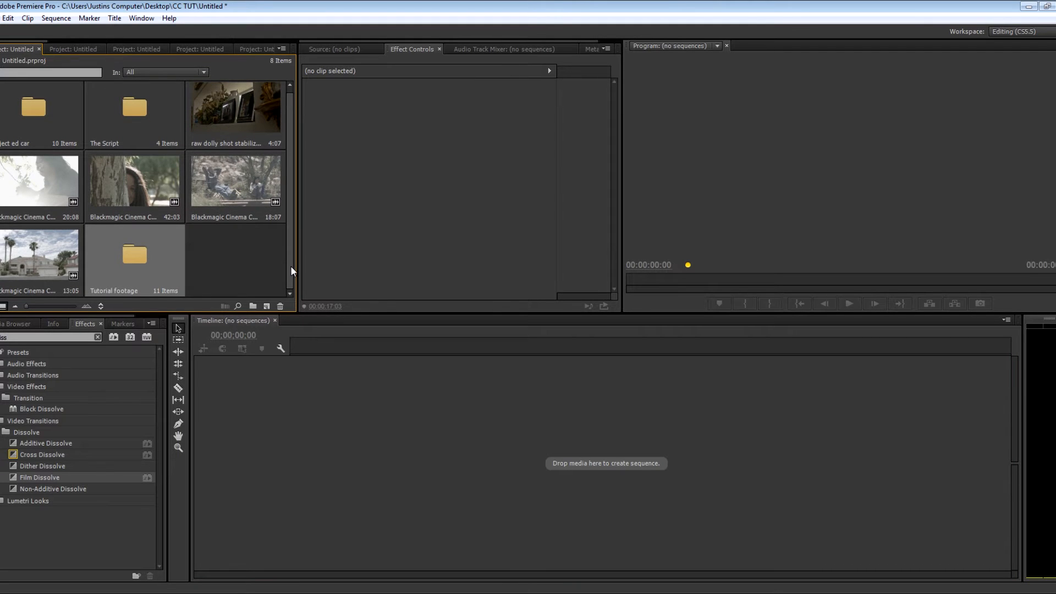
mouse_move(291, 271)
left_mouse_down()
mouse_move(291, 262)
mouse_move(291, 270)
left_mouse_up()
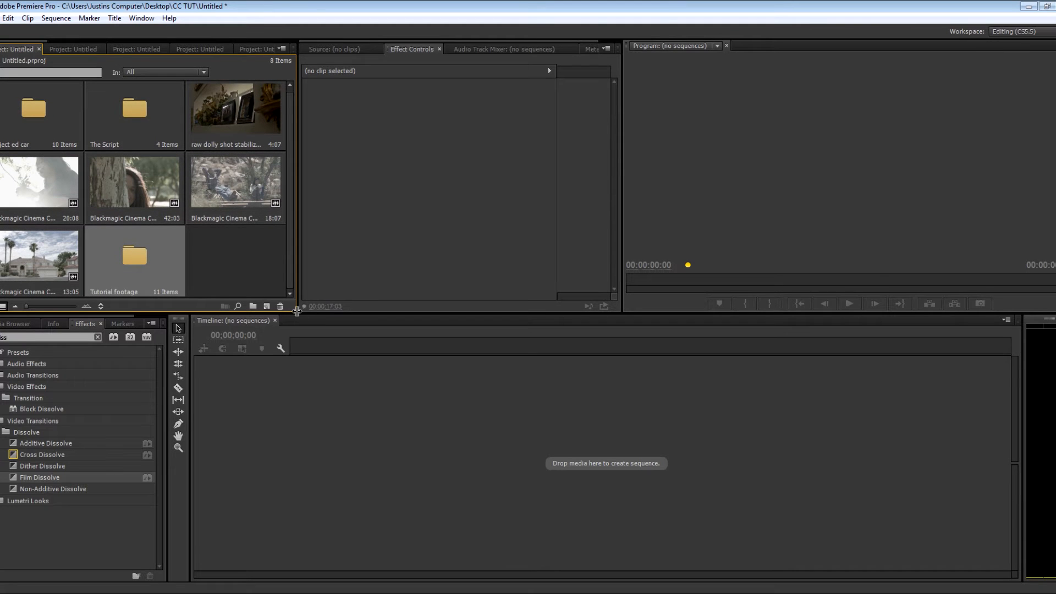
left_click(203, 265)
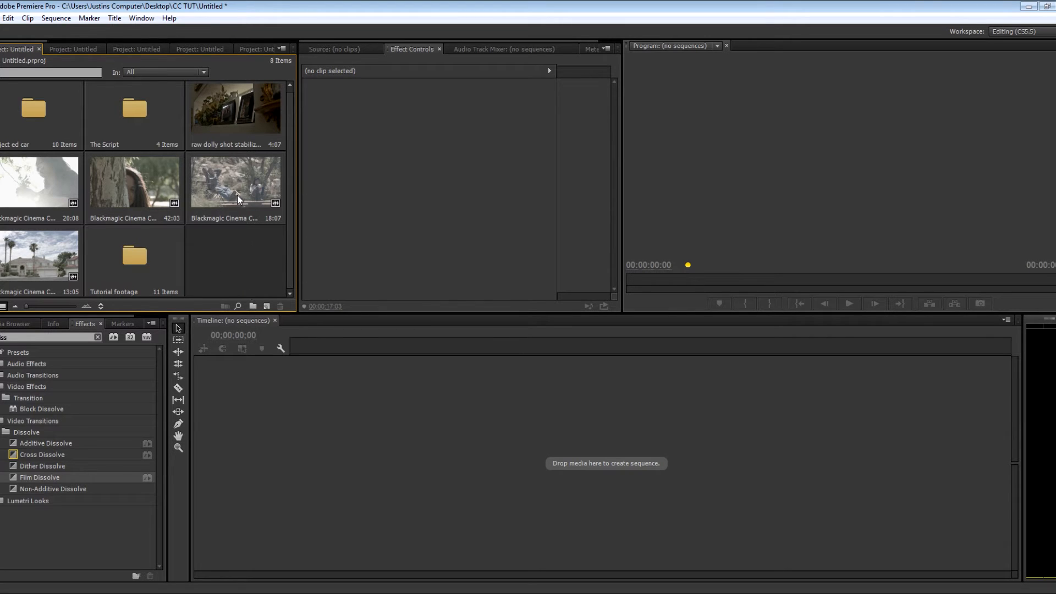
left_click(223, 172)
left_click_drag(223, 172, 268, 305)
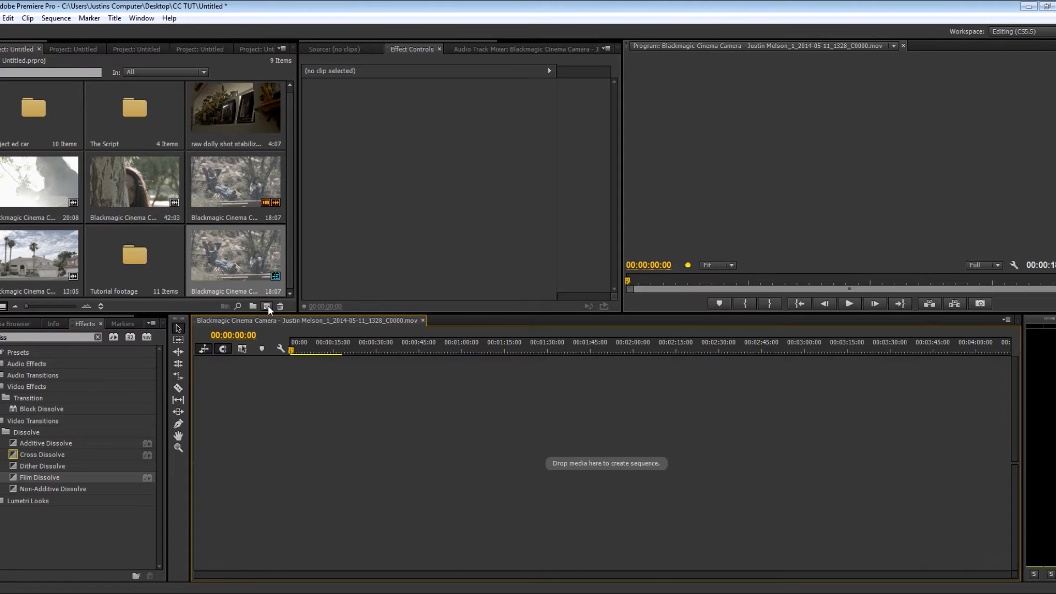
left_click(303, 351)
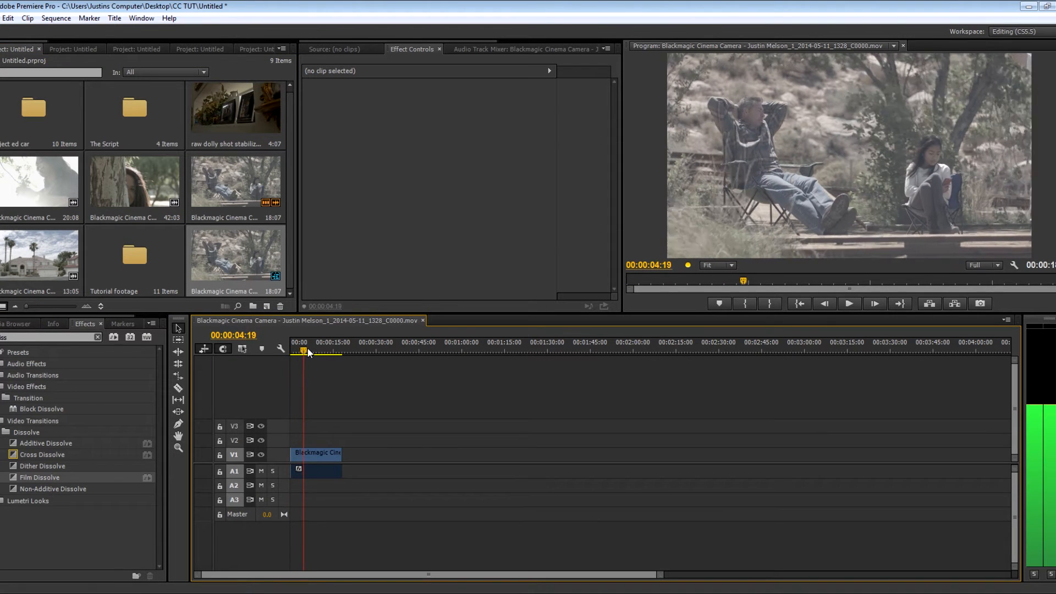
left_click_drag(304, 352, 268, 349)
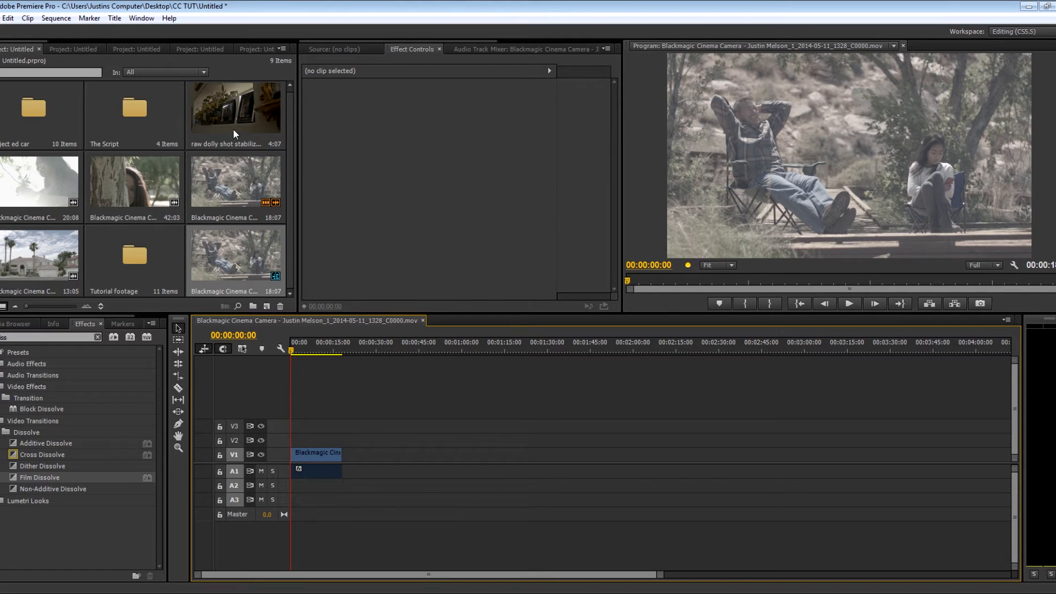
Check the new sequence's frame size and timebase in its settings, leaving them unchanged
left_click(56, 18)
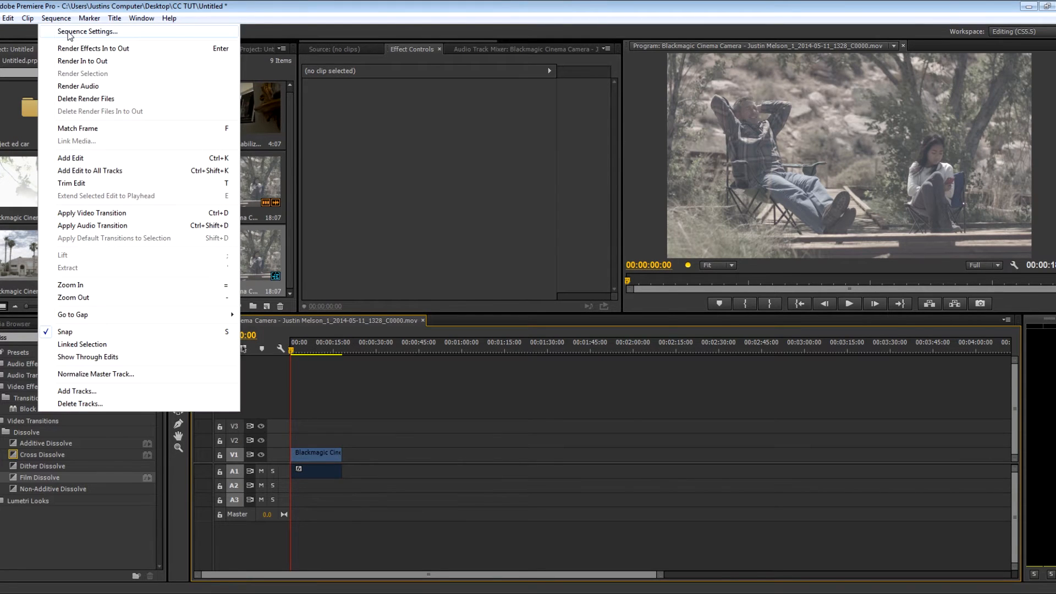
left_click(69, 27)
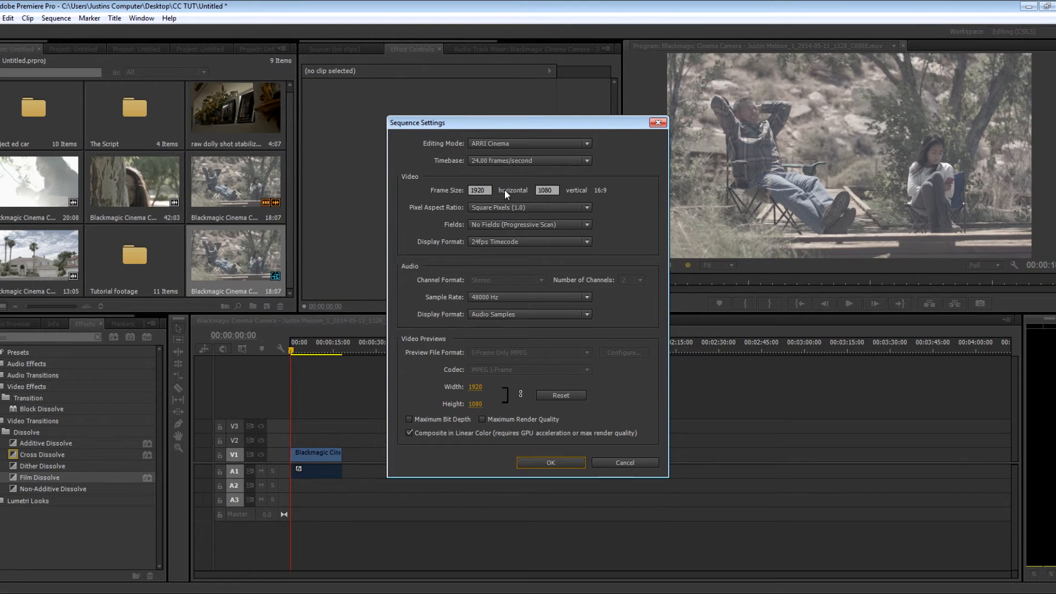
left_click(609, 460)
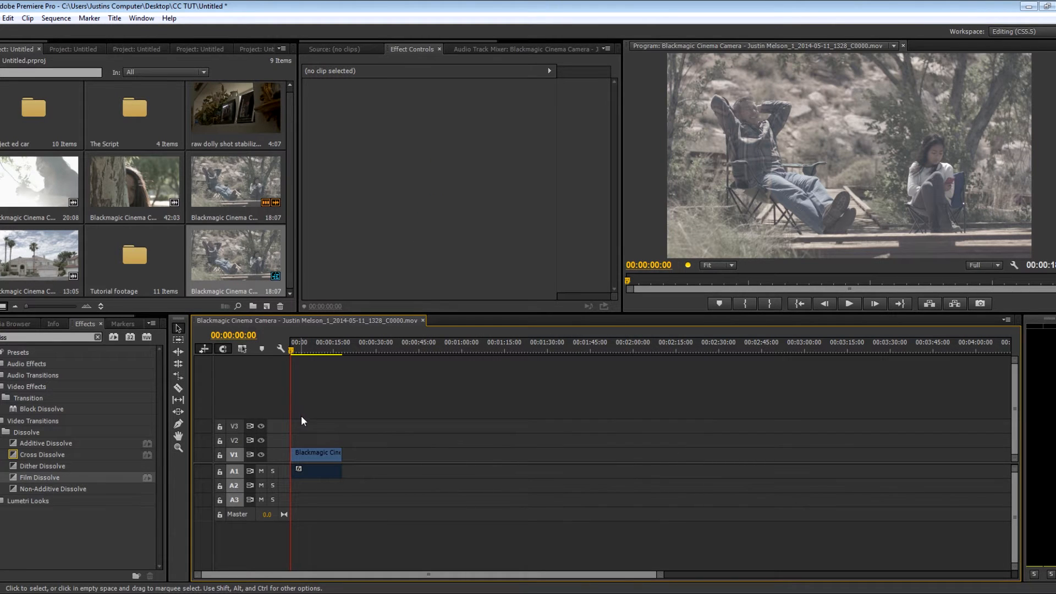
Search the computer for "cinemascope", import Cinemascope 2-35-1 Croplines.png and lay it on V3 from the start of the sequence
key("super")
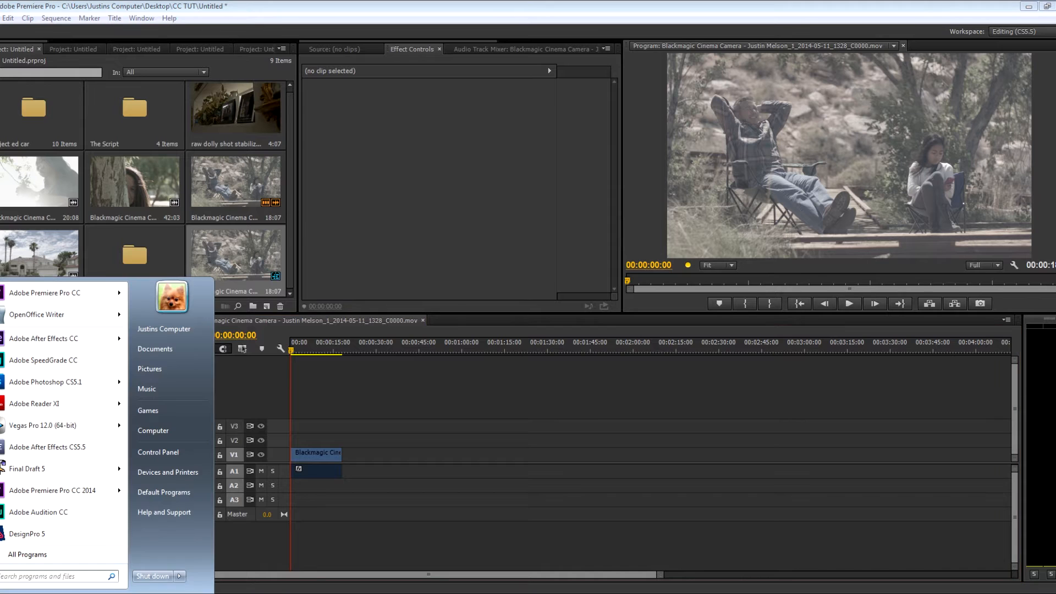
type("a")
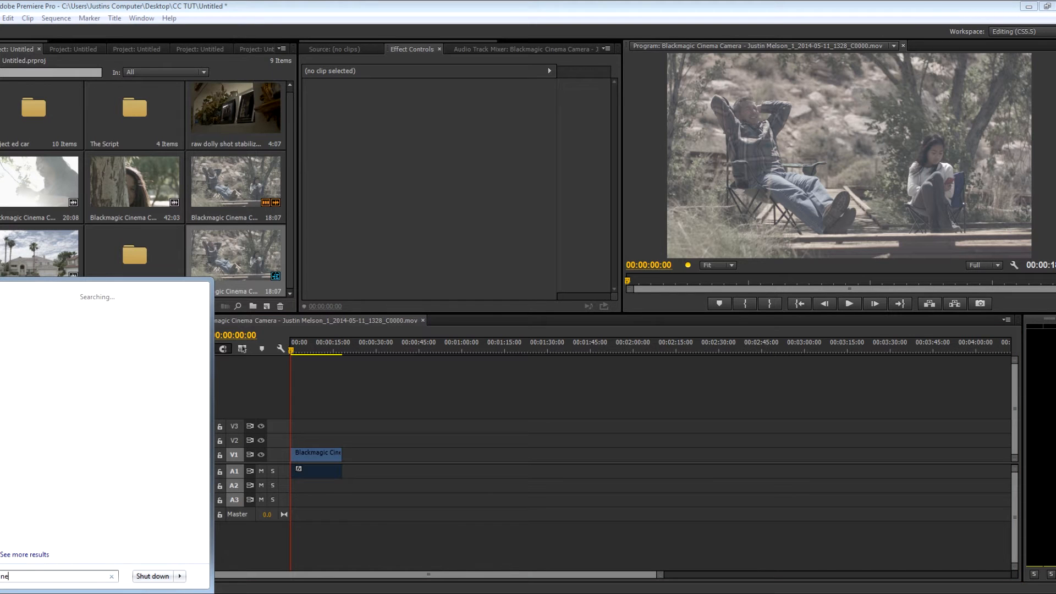
type("ma")
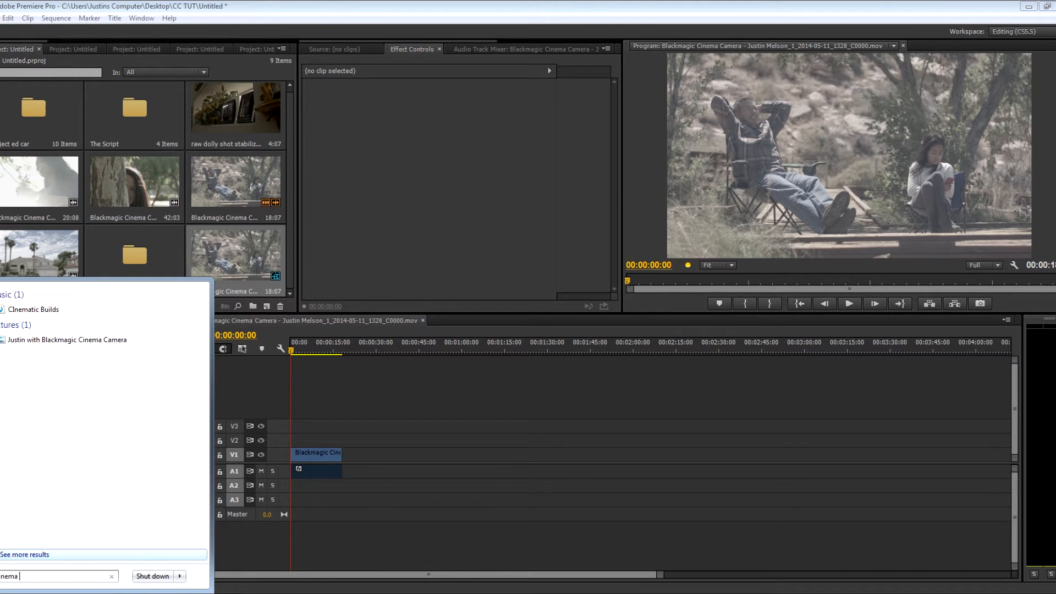
type("s")
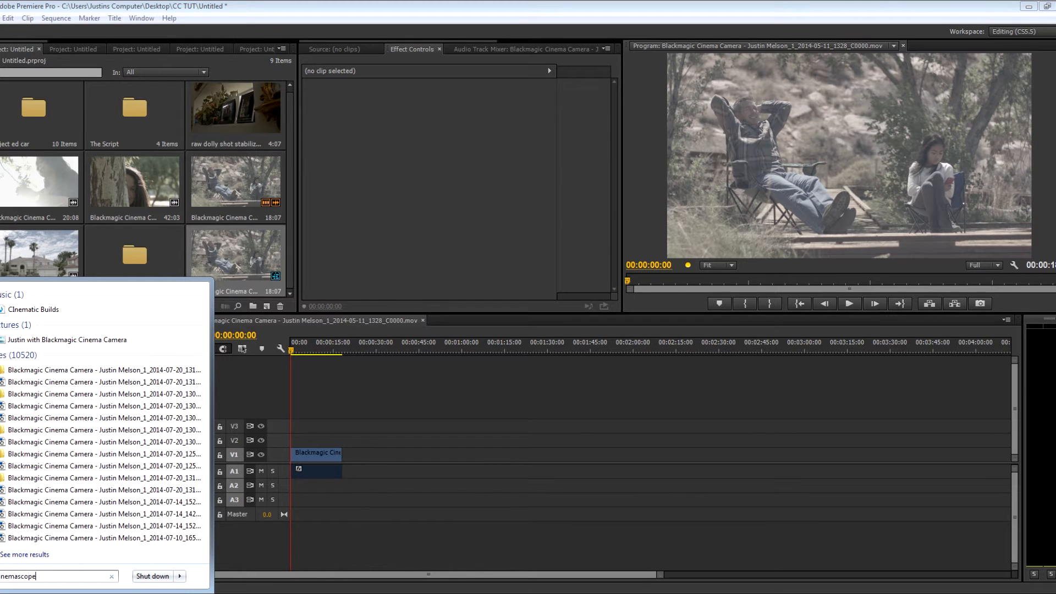
type("cope")
left_click_drag(64, 312, 53, 260)
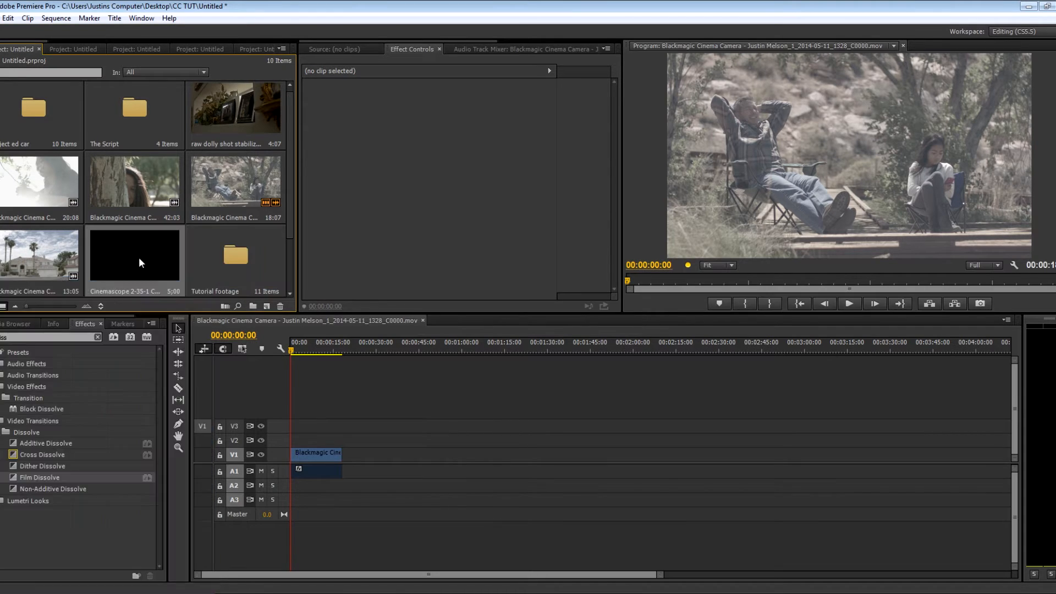
left_click_drag(139, 248, 305, 426)
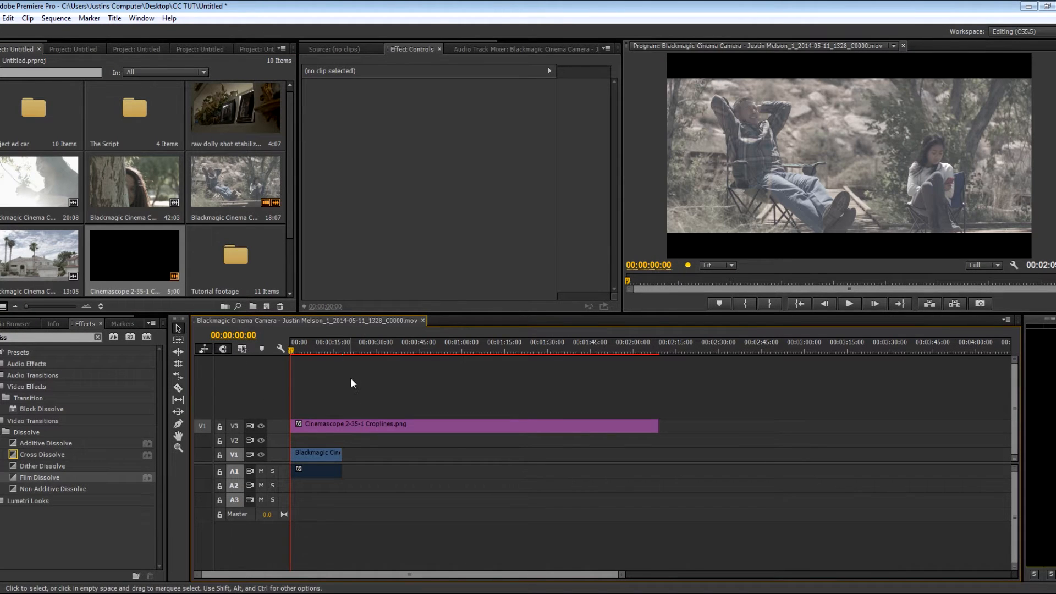
left_click_drag(292, 348, 305, 348)
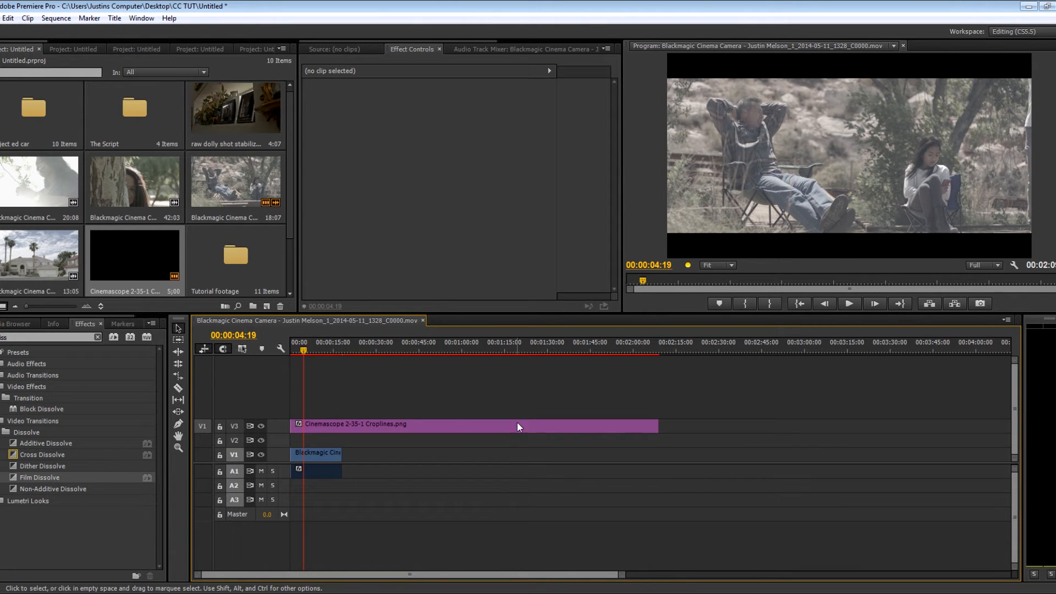
Set the vertical position of the video clip on V1 to 486.0
left_click(328, 453)
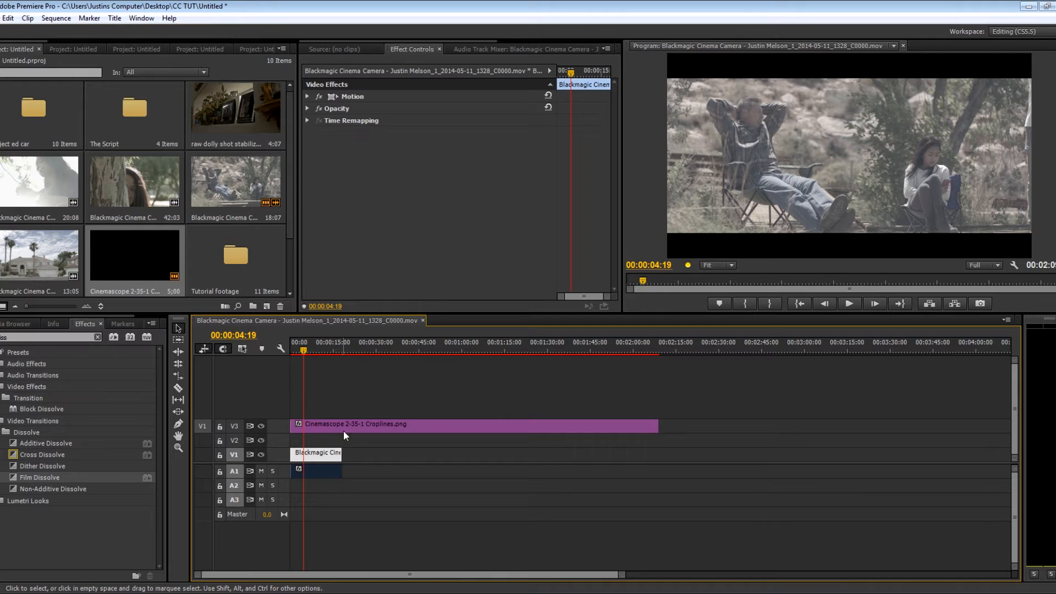
left_click(307, 96)
left_click_drag(463, 108, 431, 108)
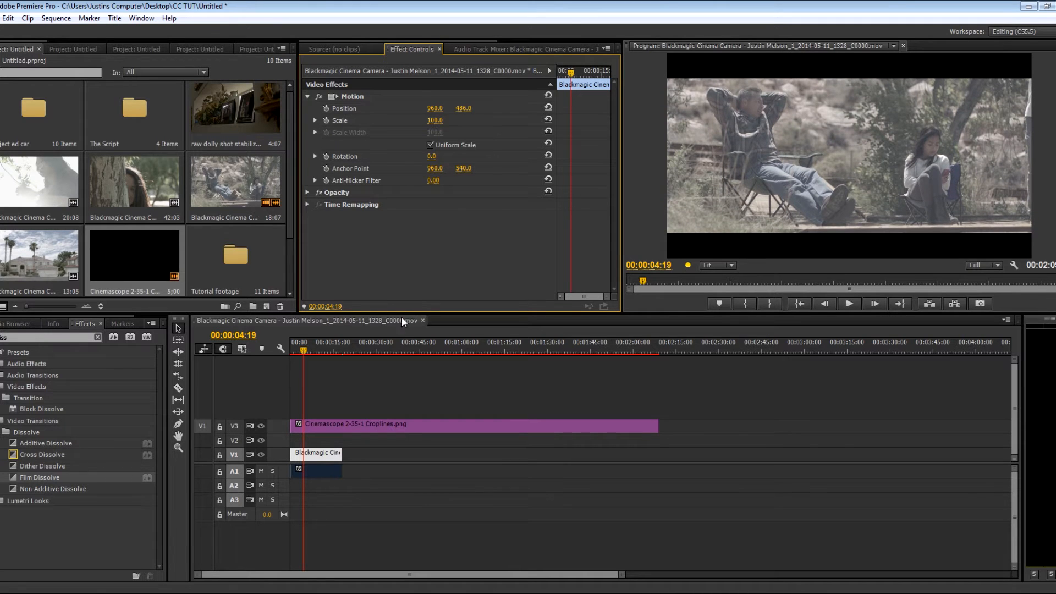
Move the playhead to 00:00:14:00 and delete the Cinemascope croplines image from V3
left_click_drag(302, 349, 329, 350)
left_click(348, 426)
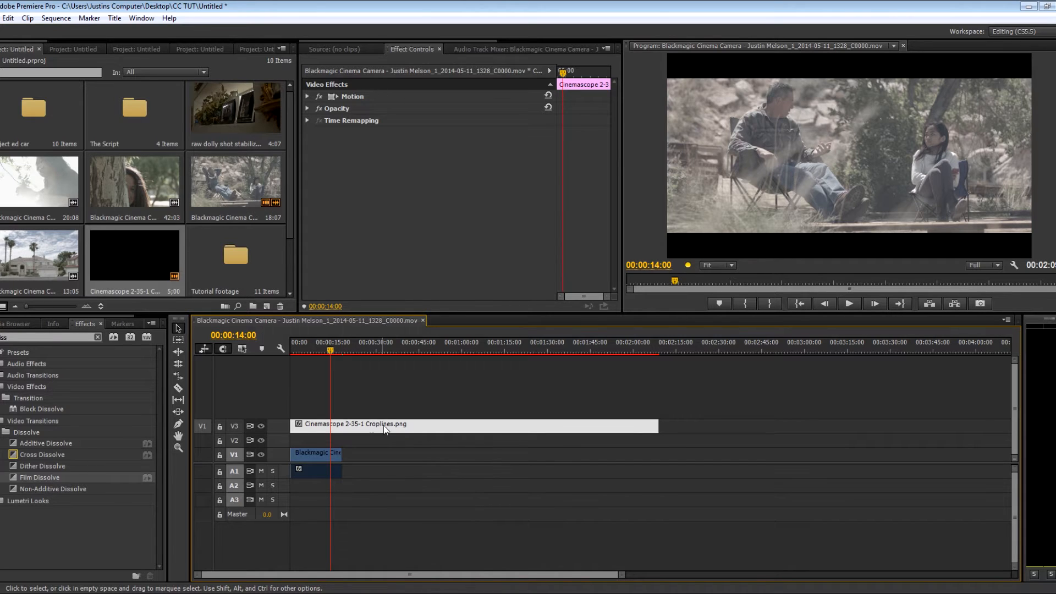
key("Delete")
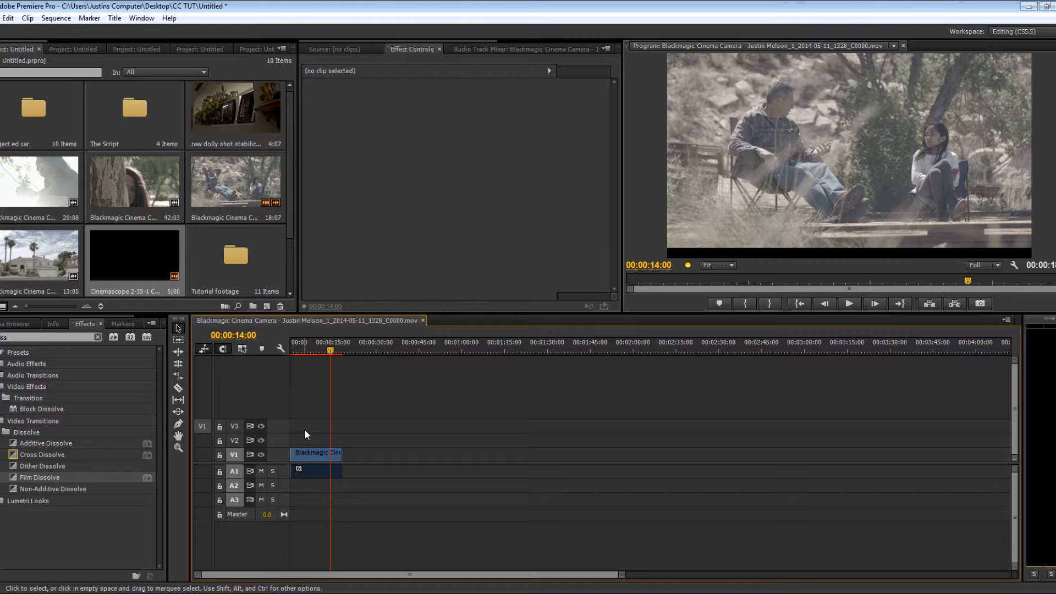
Switch to Calculator, divide the 1920 frame width by 2.351 for the widescreen height, and close the calculator
key("alt+Tab")
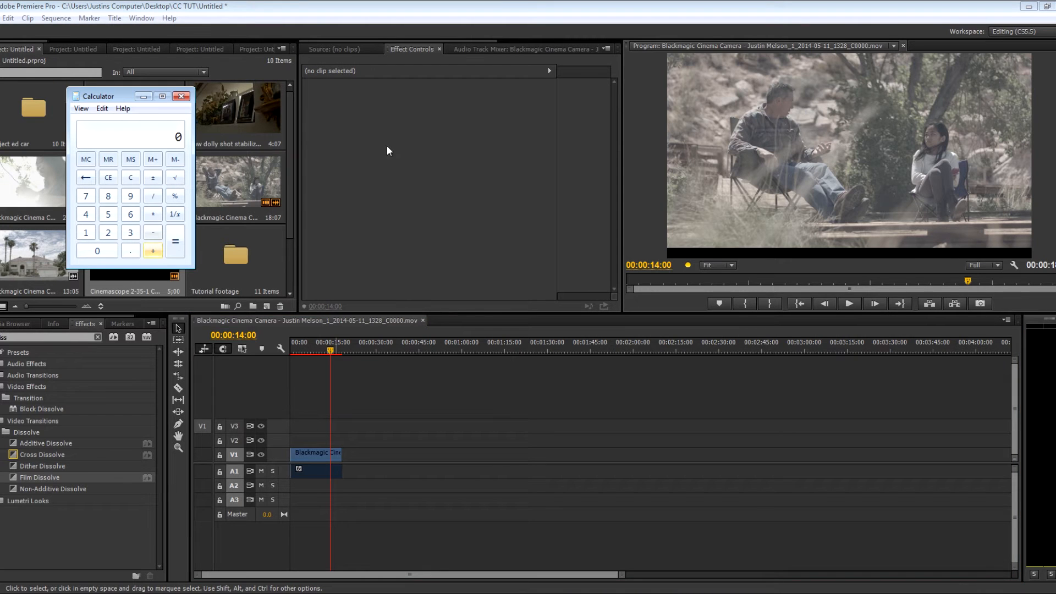
left_click(300, 451)
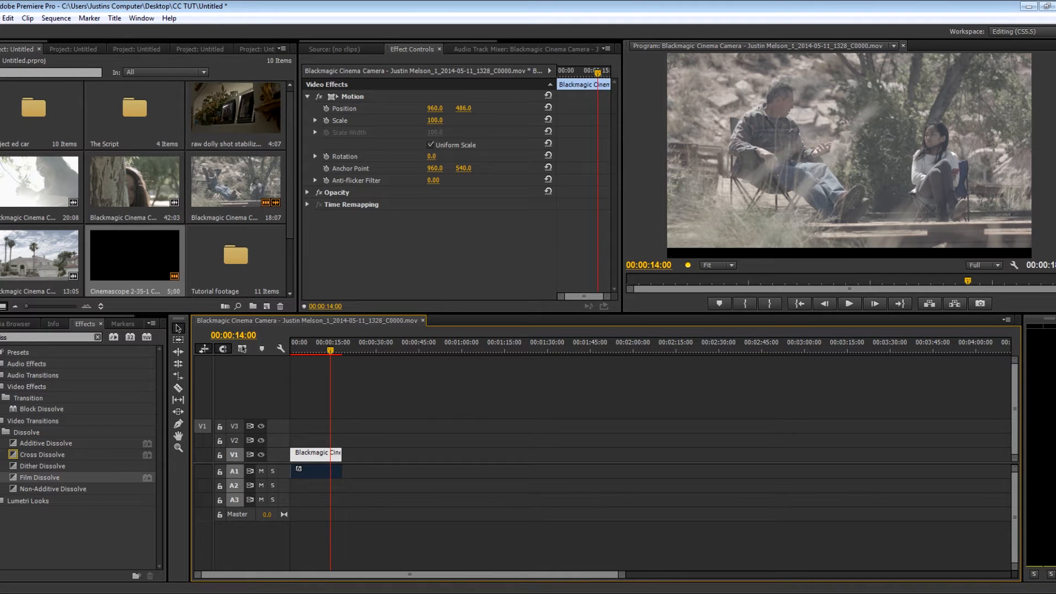
key("alt+Tab")
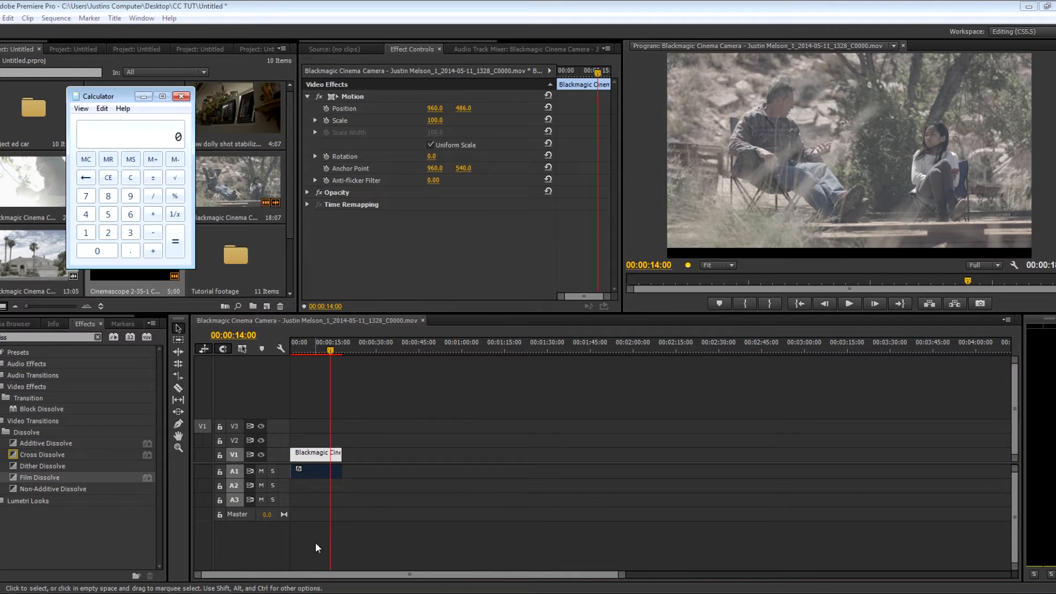
left_click(85, 232)
left_click(131, 196)
left_click(108, 232)
left_click(97, 251)
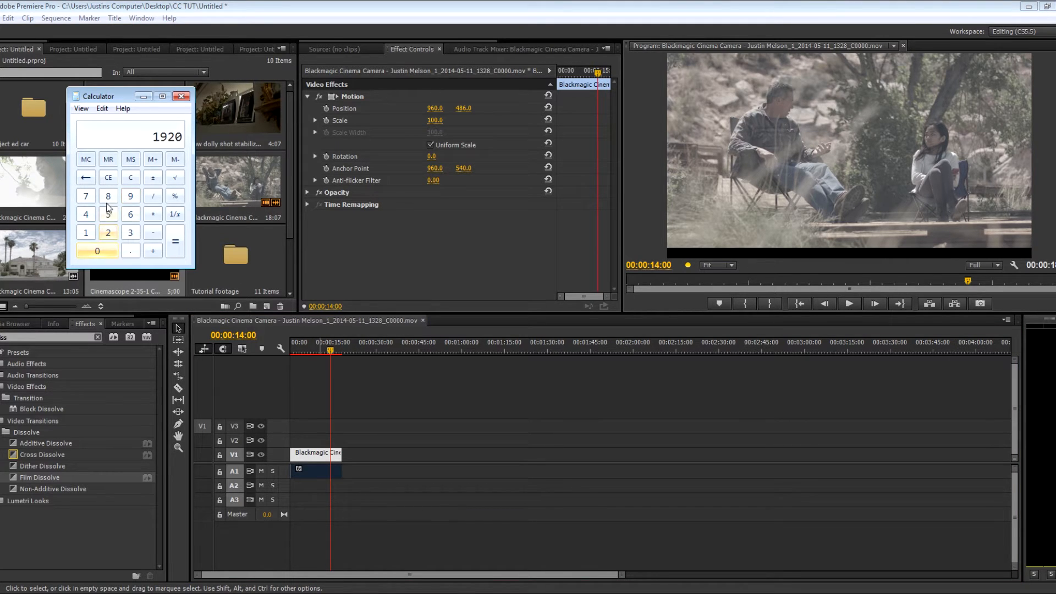
left_click(153, 198)
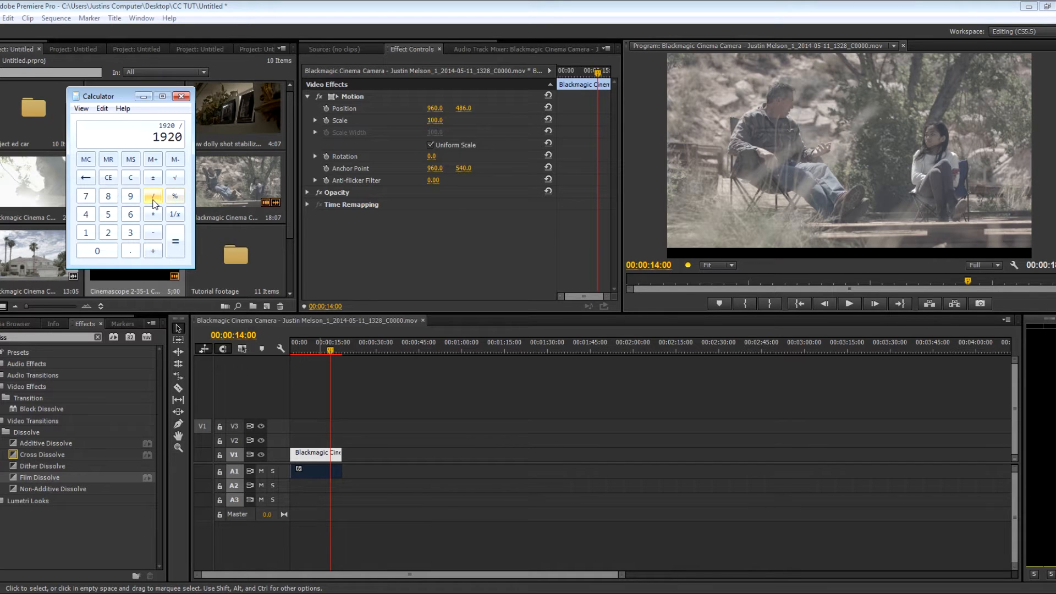
left_click(108, 232)
left_click(130, 251)
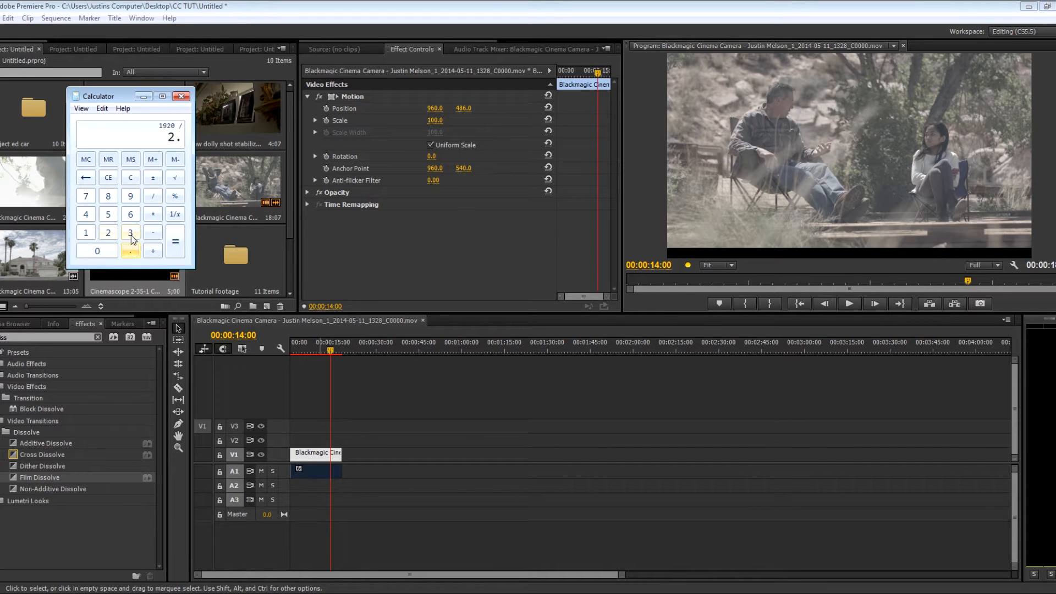
left_click(130, 232)
left_click(107, 214)
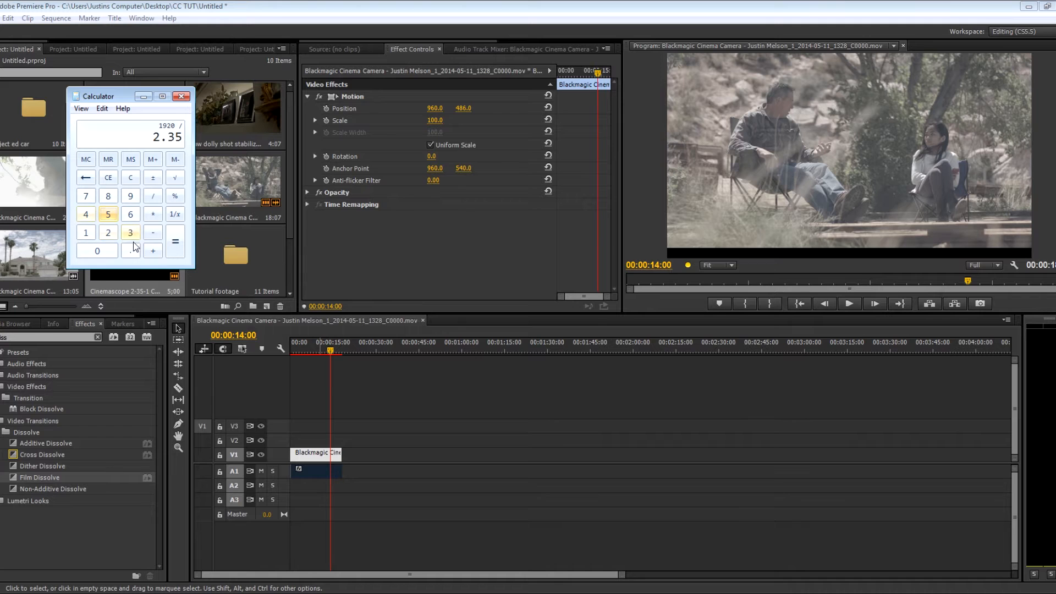
left_click(86, 232)
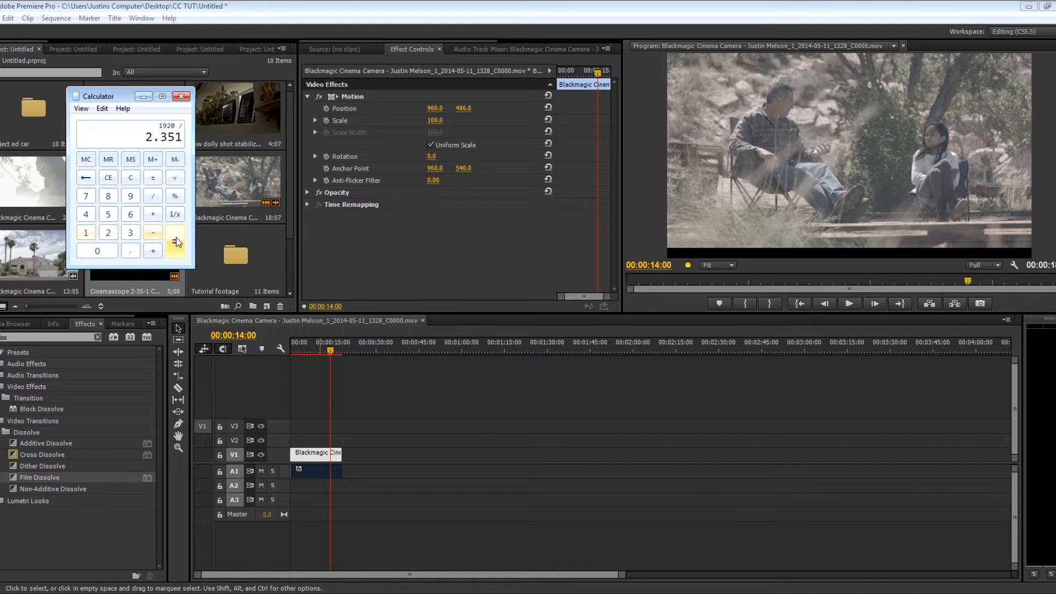
left_click(176, 242)
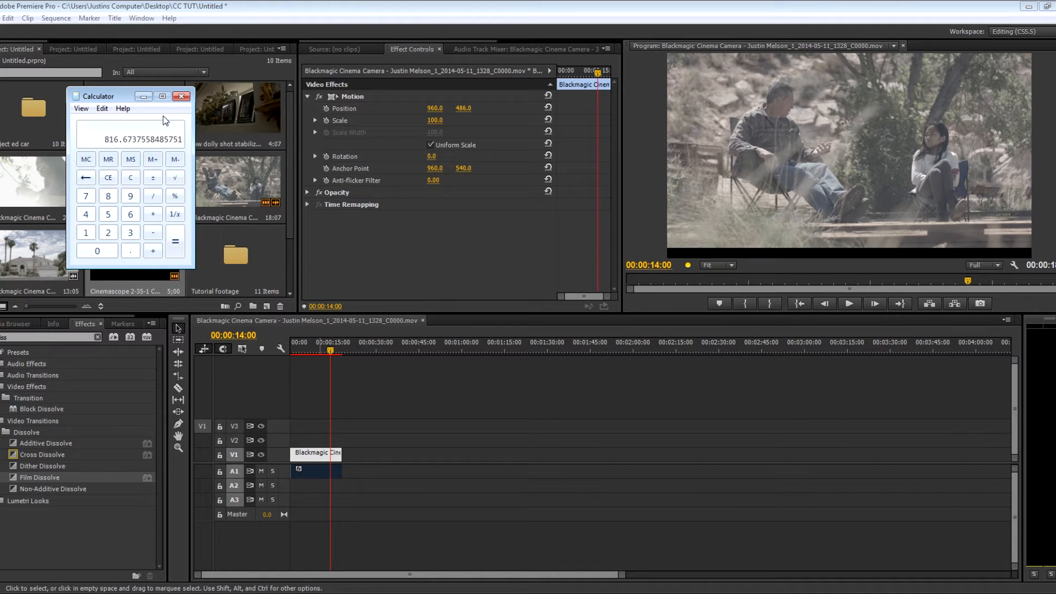
left_click(181, 96)
Set the sequence's vertical frame size to 816, accept deleting its previews, and view the frame at 00:00:09:10
left_click(56, 19)
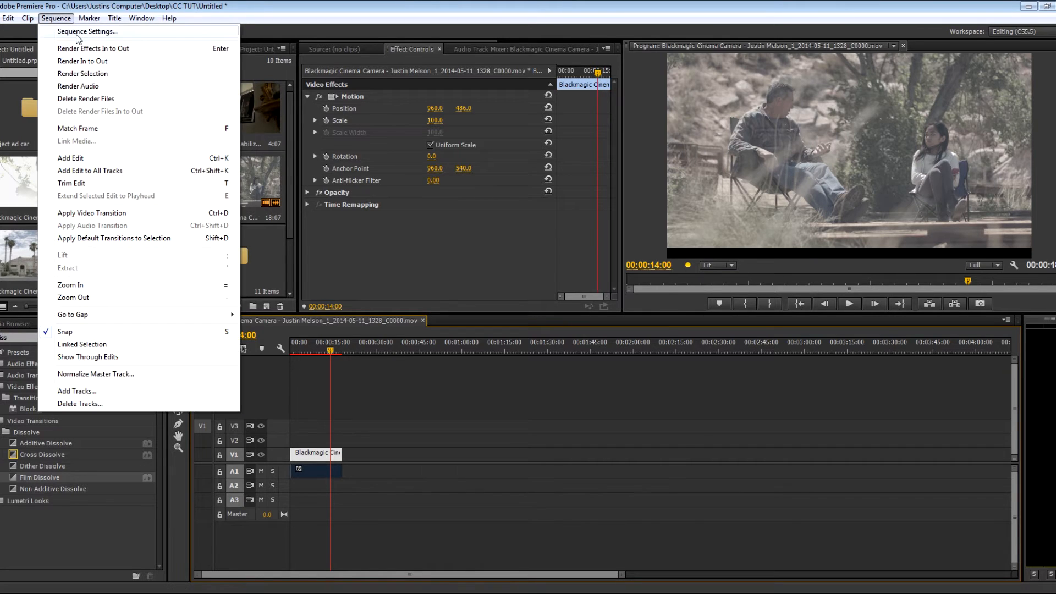
left_click(78, 33)
double_click(547, 190)
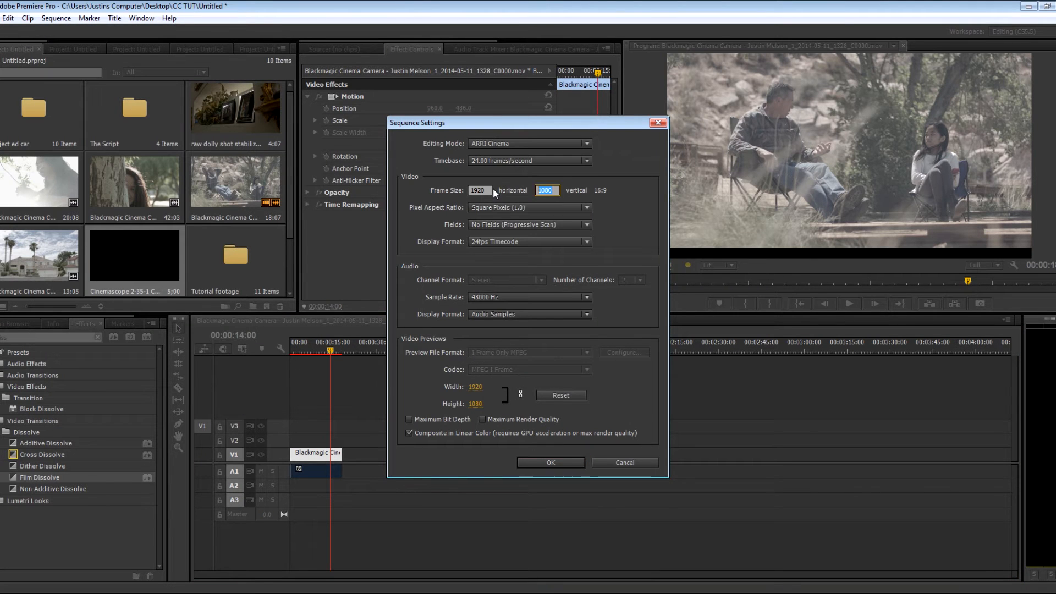
type("816")
left_click(558, 463)
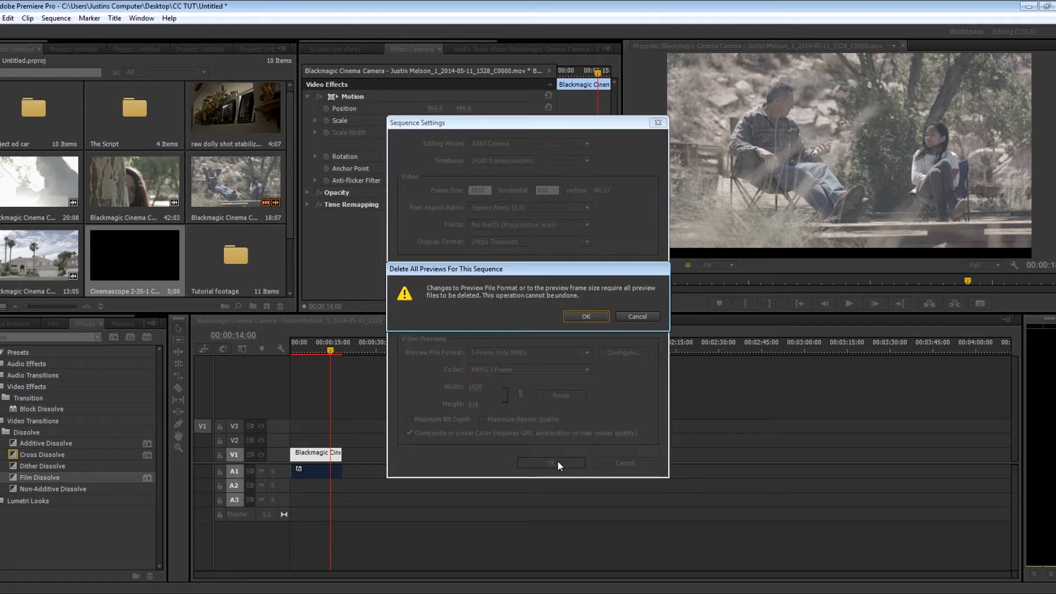
left_click(586, 318)
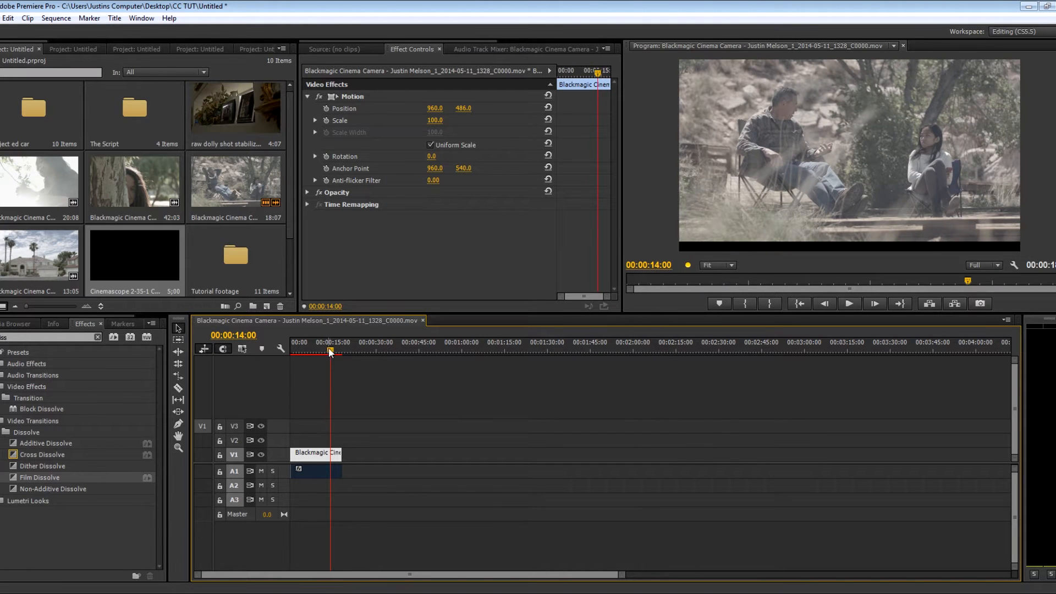
left_click_drag(330, 351, 317, 354)
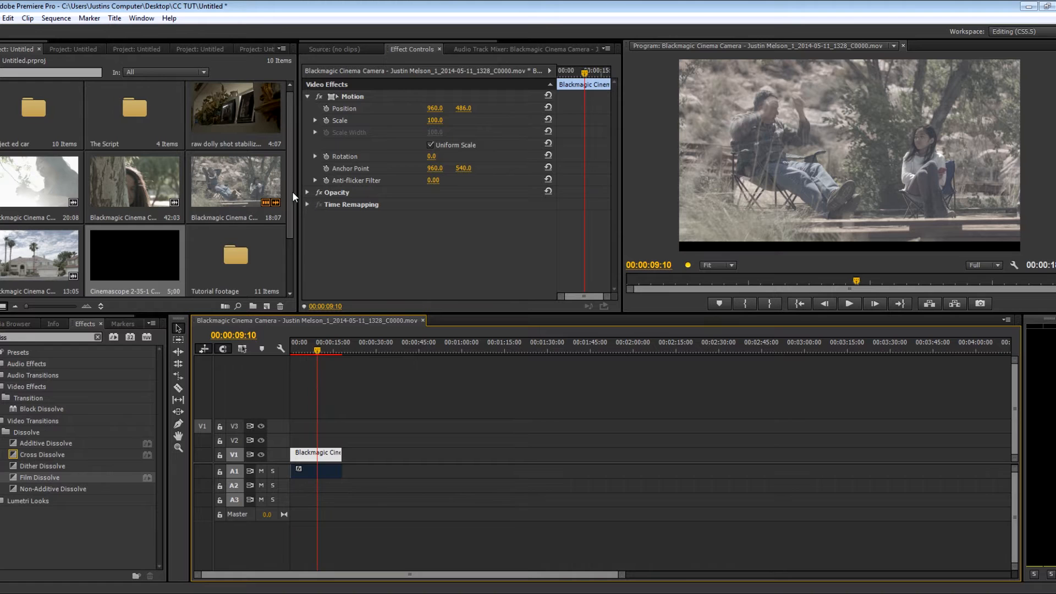
Create a new sequence from the Blackmagic Design HD1080 10 bit RGB Progressive 24p preset, keeping the name Sequence 02
scroll(107, 265, "down", 2)
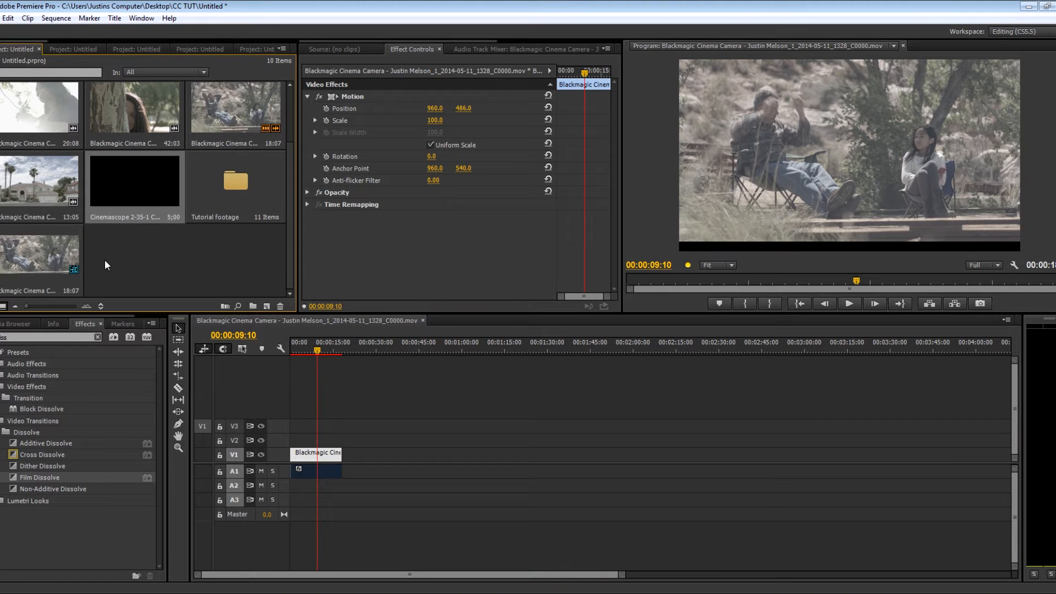
double_click(69, 261)
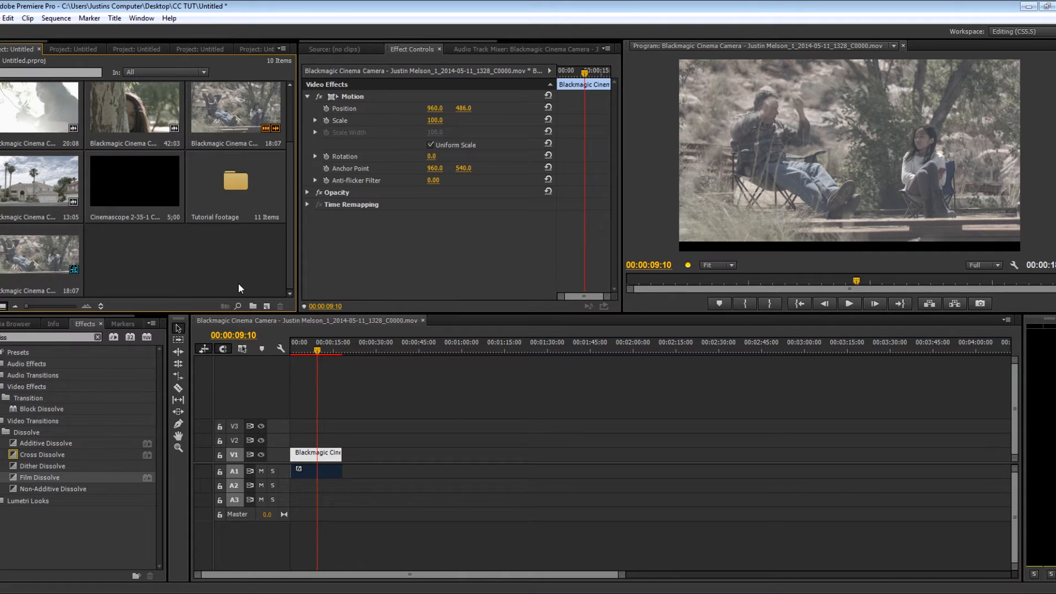
left_click(266, 305)
left_click(336, 321)
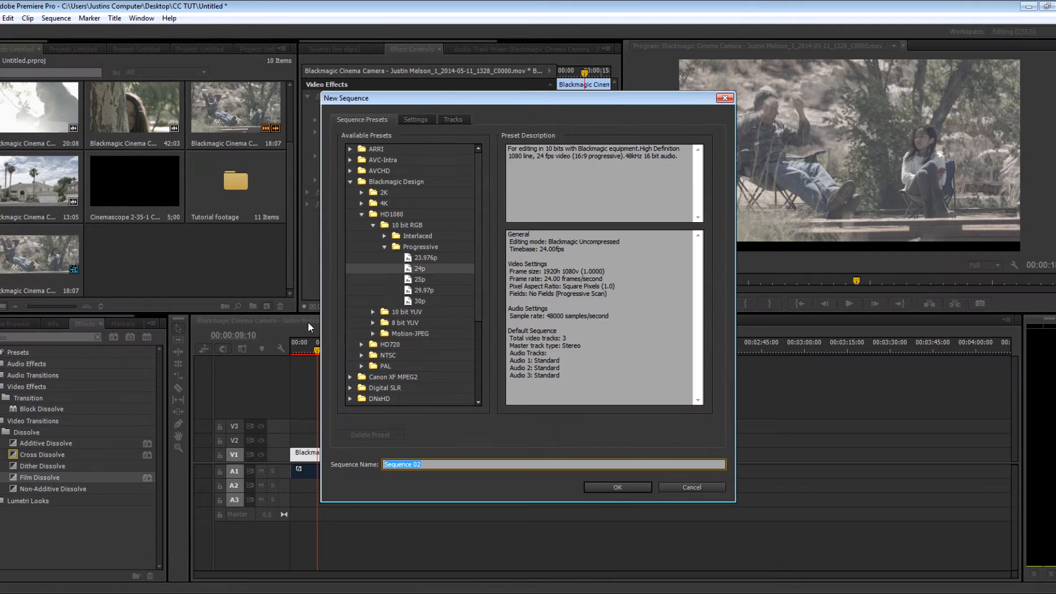
double_click(419, 269)
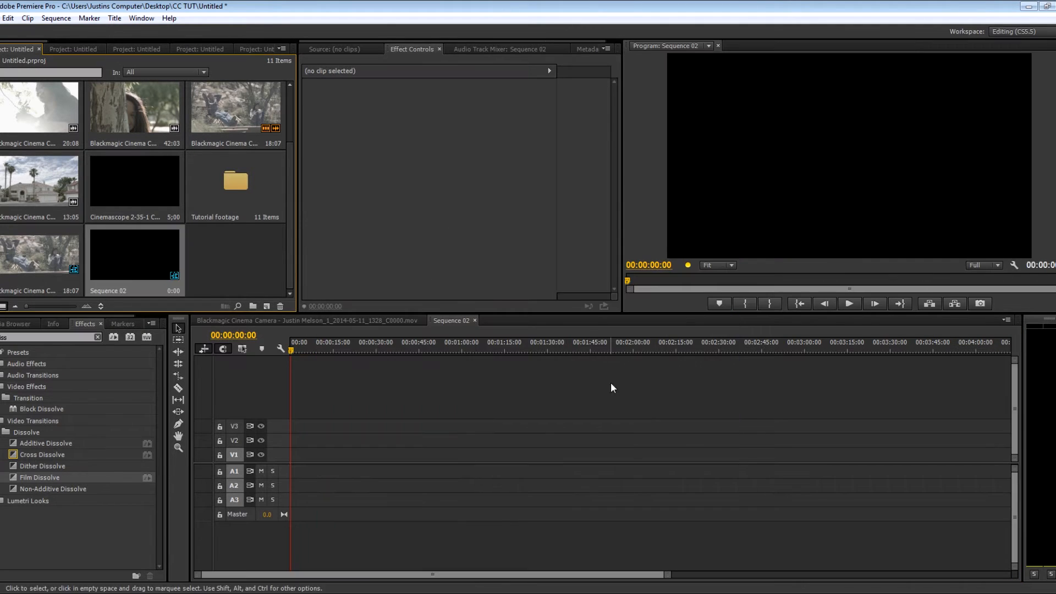
Reopen the Blackmagic Cinema Camera sequence, set its clip's vertical position to 367.2 and view the frame at 00:00:04:03
double_click(33, 260)
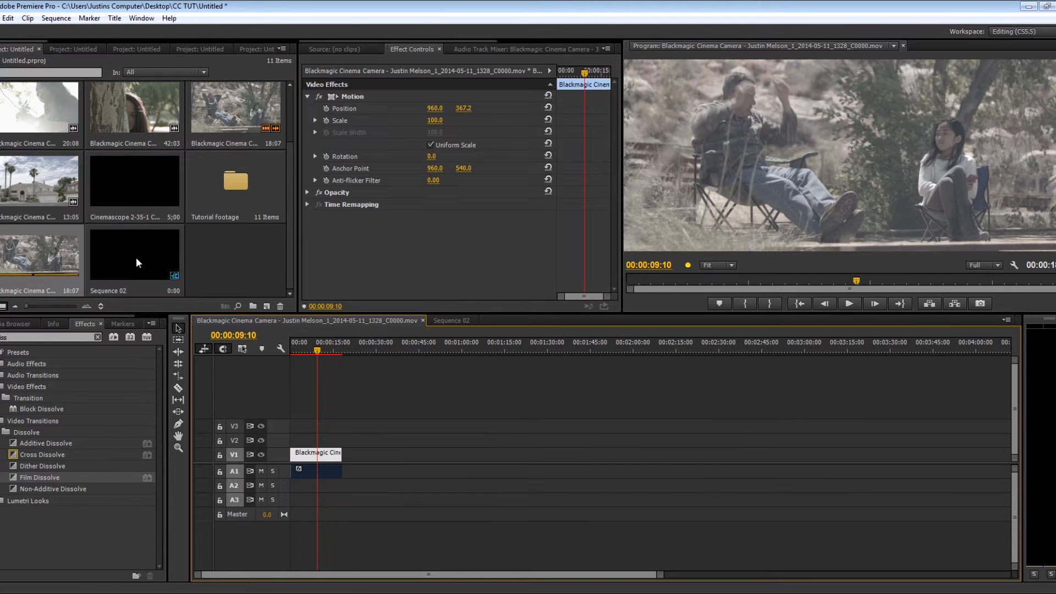
left_click_drag(839, 282, 727, 283)
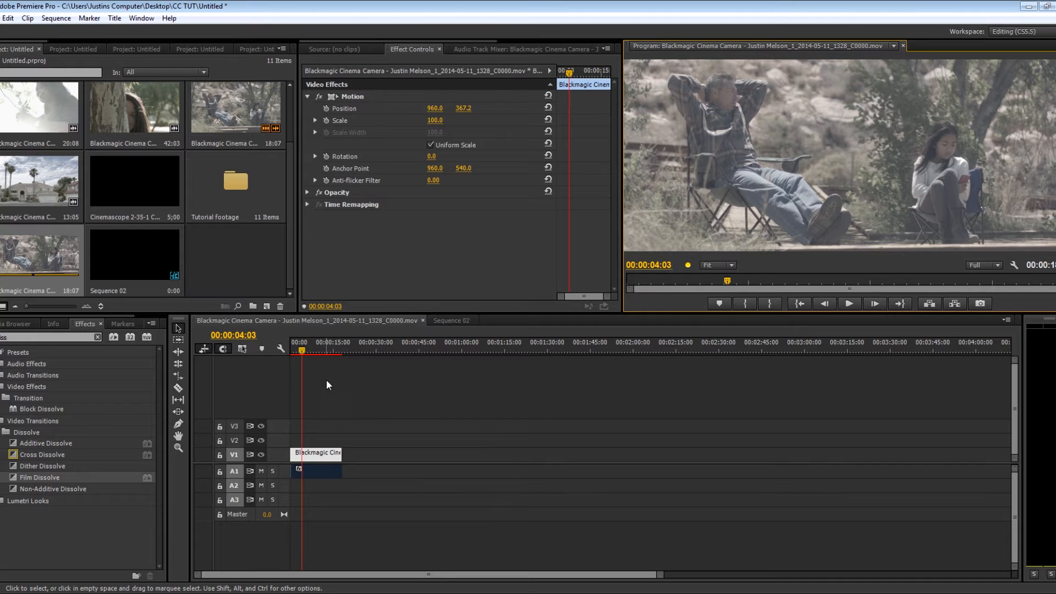
left_click(318, 470)
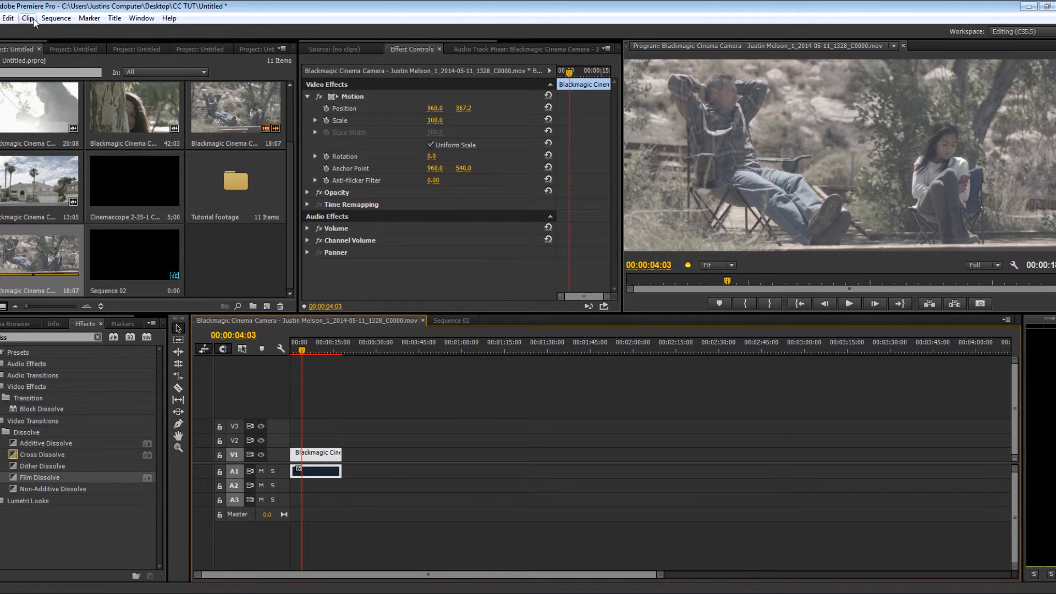
Undo back to the version with the Cinemascope croplines on V3 and move the playhead to 00:00:05:05
left_click(56, 18)
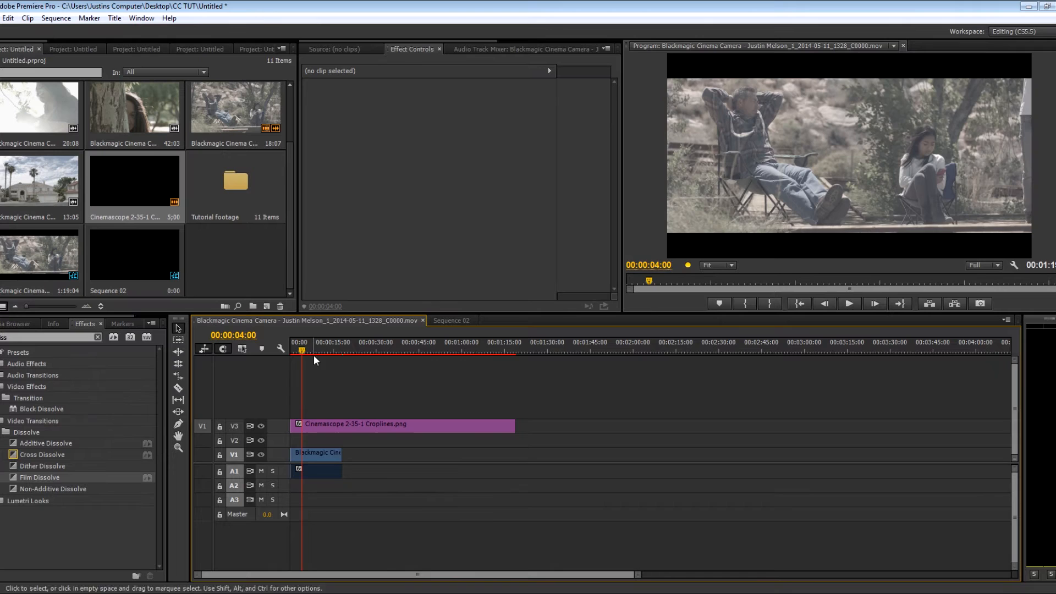
left_click(305, 346)
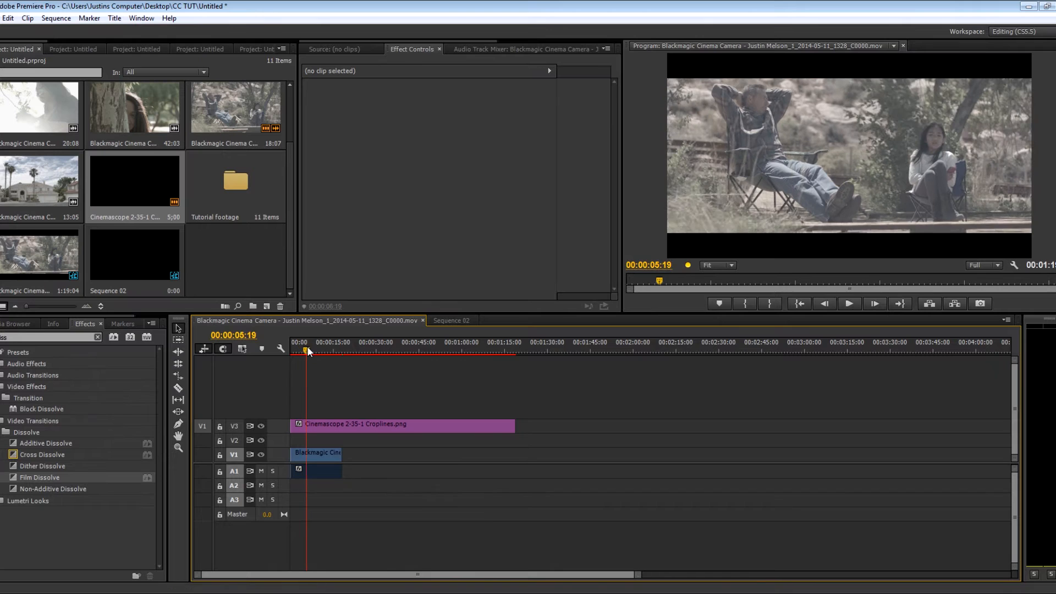
Clear the effects search and apply the RGB Curves effect from Color Correction to the video clip on V1
left_click(315, 450)
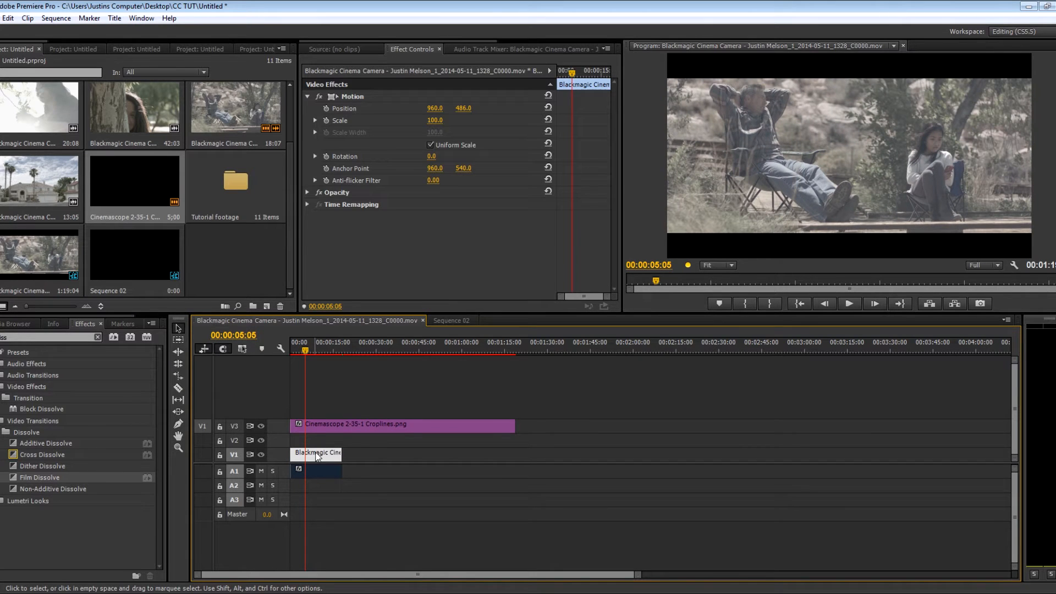
left_click(98, 337)
left_click(1, 387)
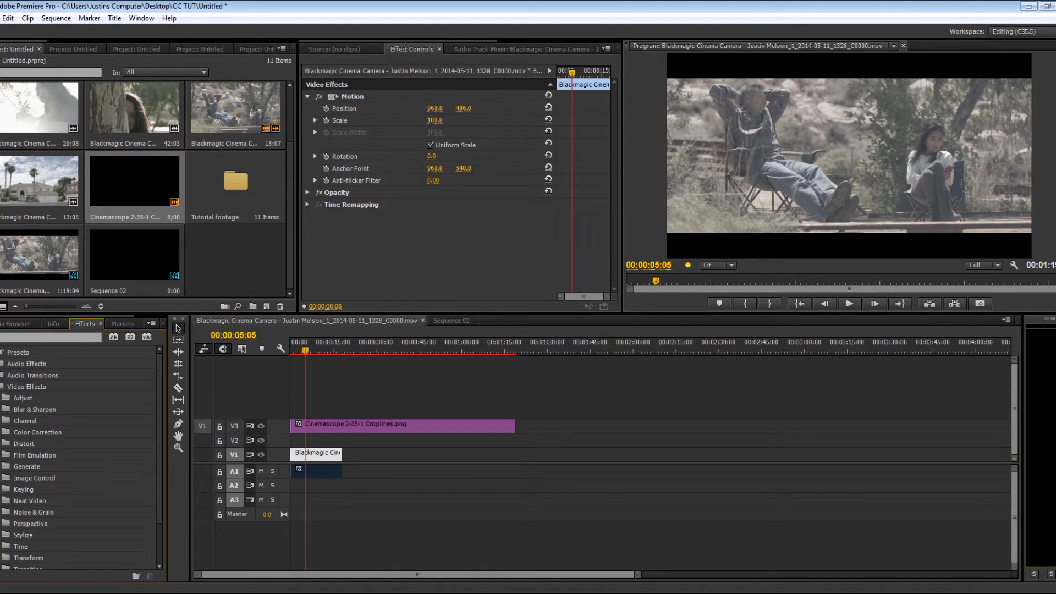
left_click(2, 432)
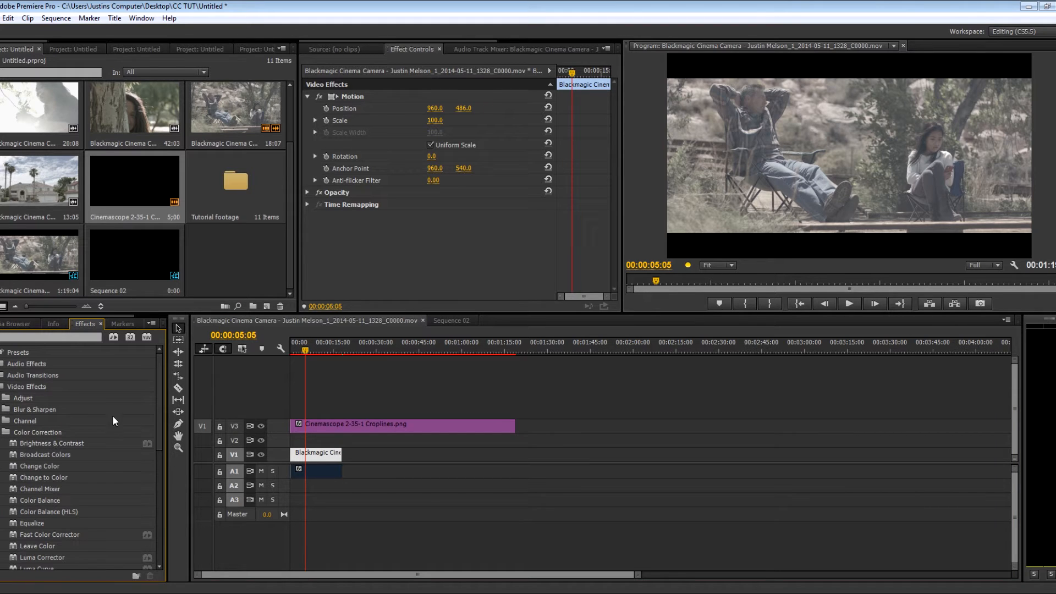
scroll(157, 438, "down", 2)
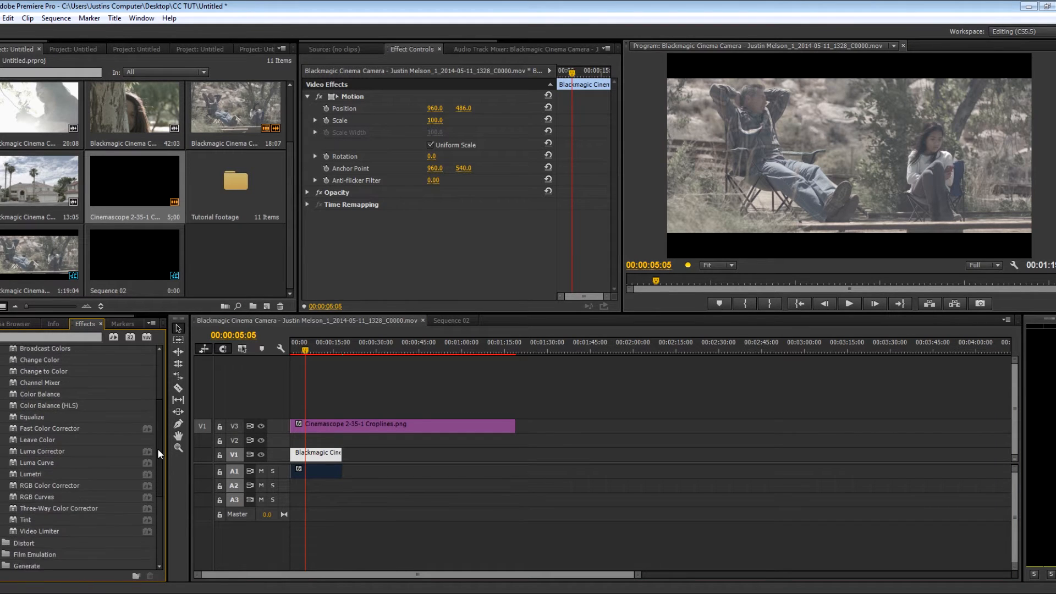
scroll(157, 438, "down", 1)
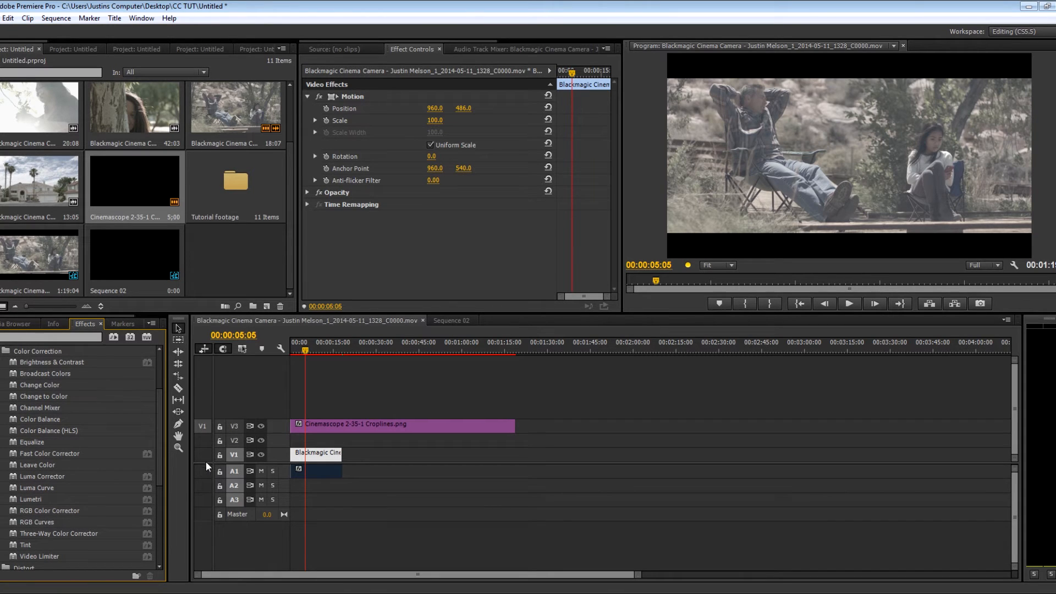
left_click_drag(34, 525, 313, 455)
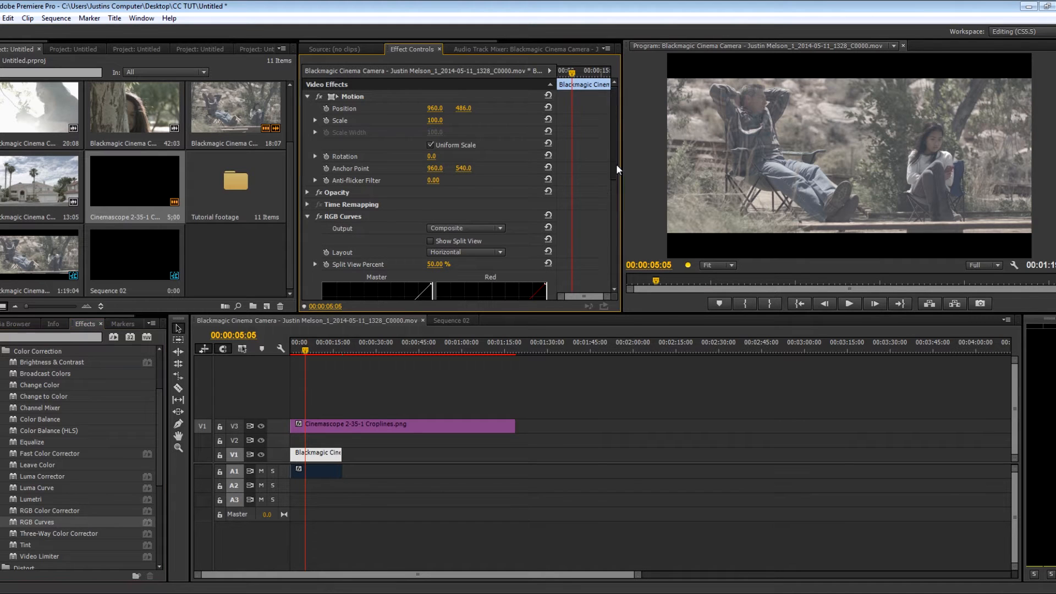
Try moving the white point of the RGB Curves Master curve inward along its upper edge, and return it to the corner
left_click_drag(616, 164, 618, 237)
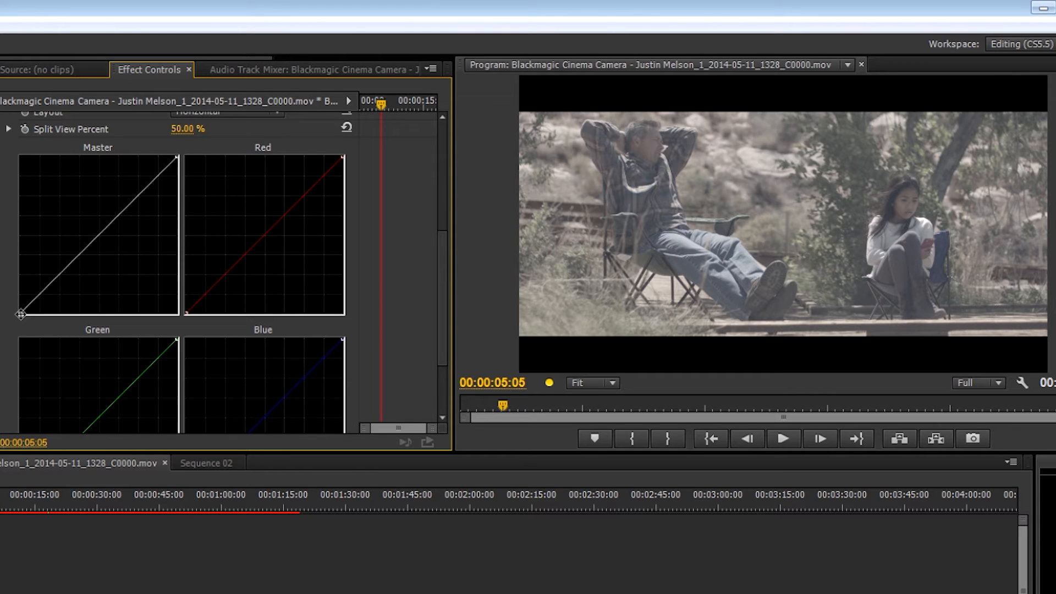
mouse_move(20, 314)
left_mouse_down()
mouse_move(82, 330)
mouse_move(20, 316)
left_mouse_up()
left_click_drag(178, 156, 144, 152)
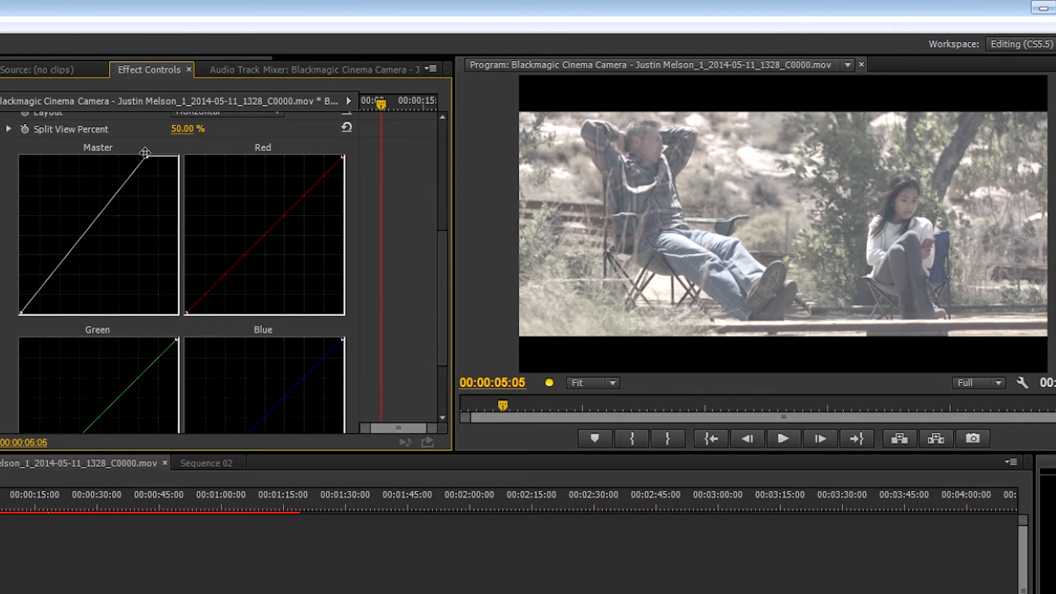
left_click_drag(144, 153, 202, 153)
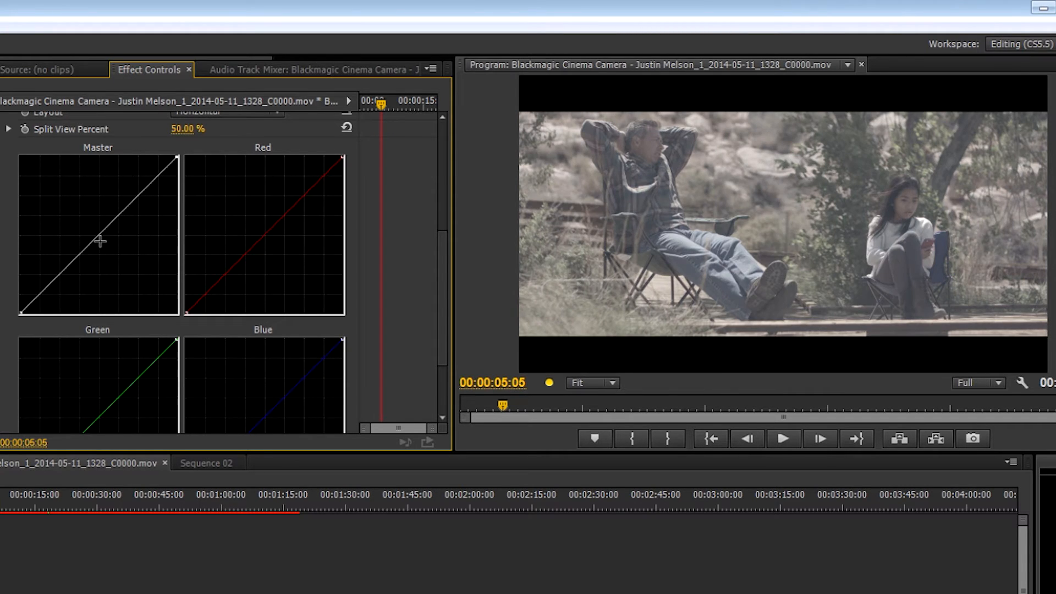
Add two points to the Master curve, near its middle and in the shadows, and pull both below the diagonal to darken the clip
left_click_drag(99, 241, 72, 284)
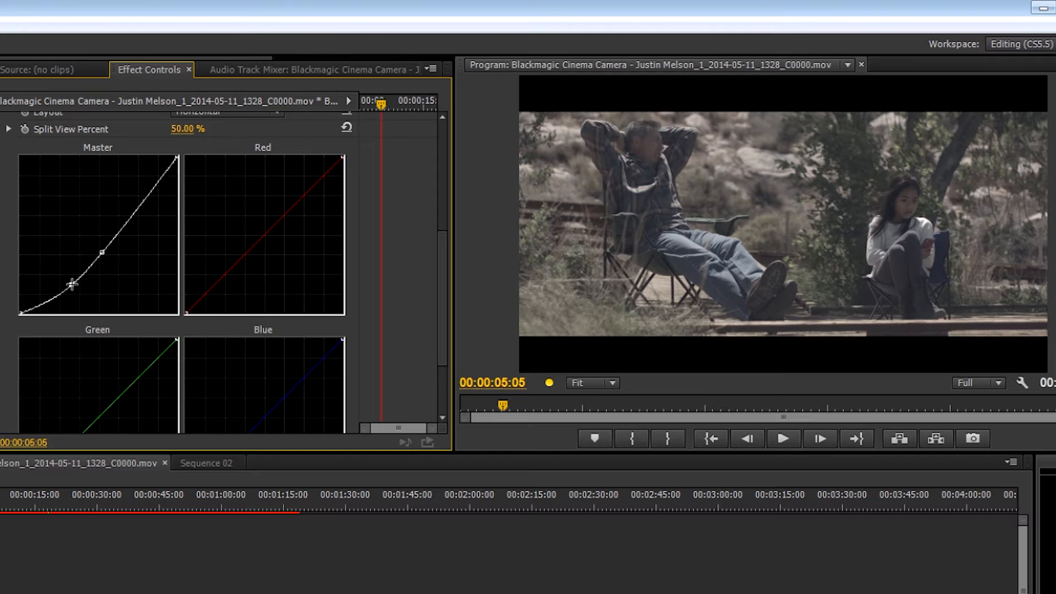
scroll(265, 261, "up", 3)
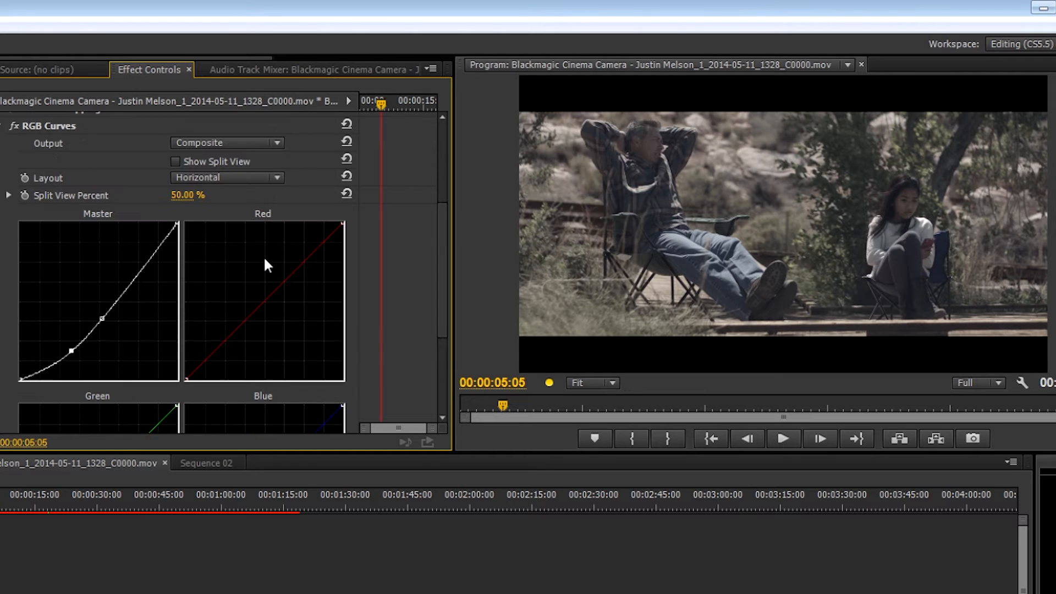
scroll(400, 227, "down", 1)
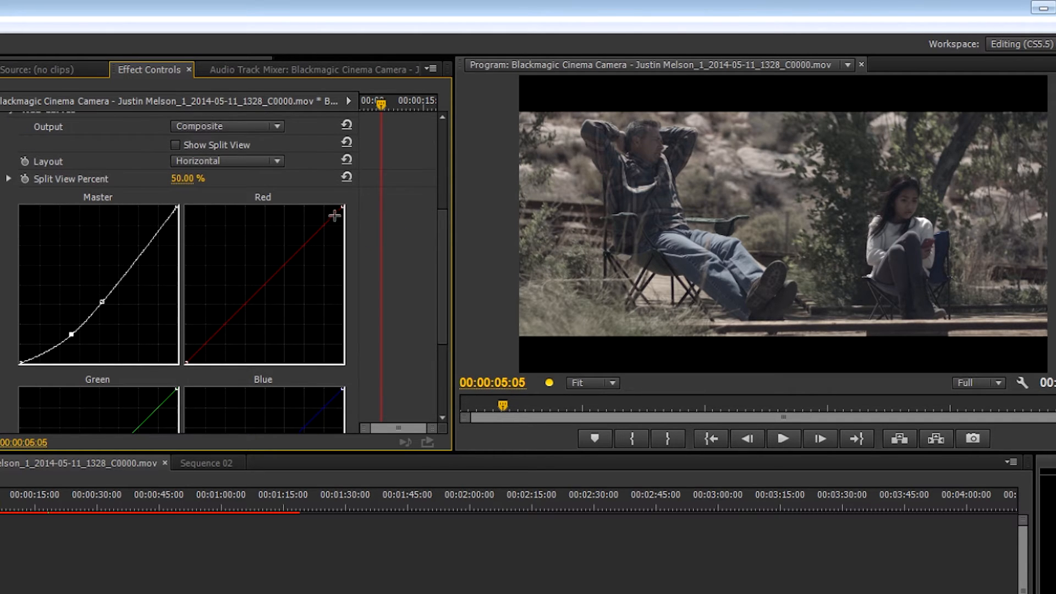
Add a point near the middle of the Blue curve, slightly below the diagonal, and check the result in the enlarged program view
scroll(200, 314, "down", 4)
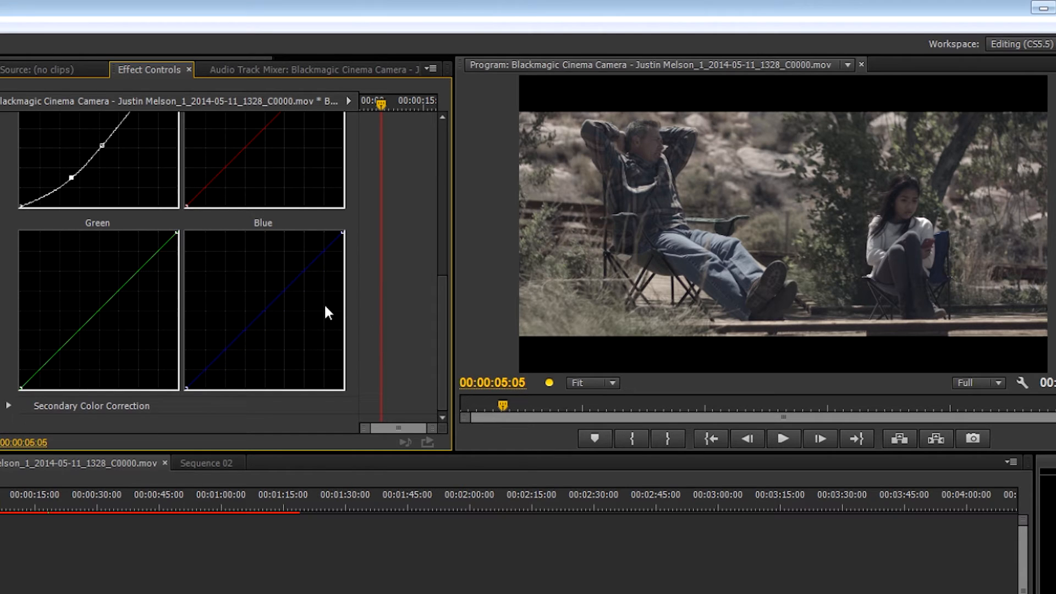
left_click(276, 306)
key("grave")
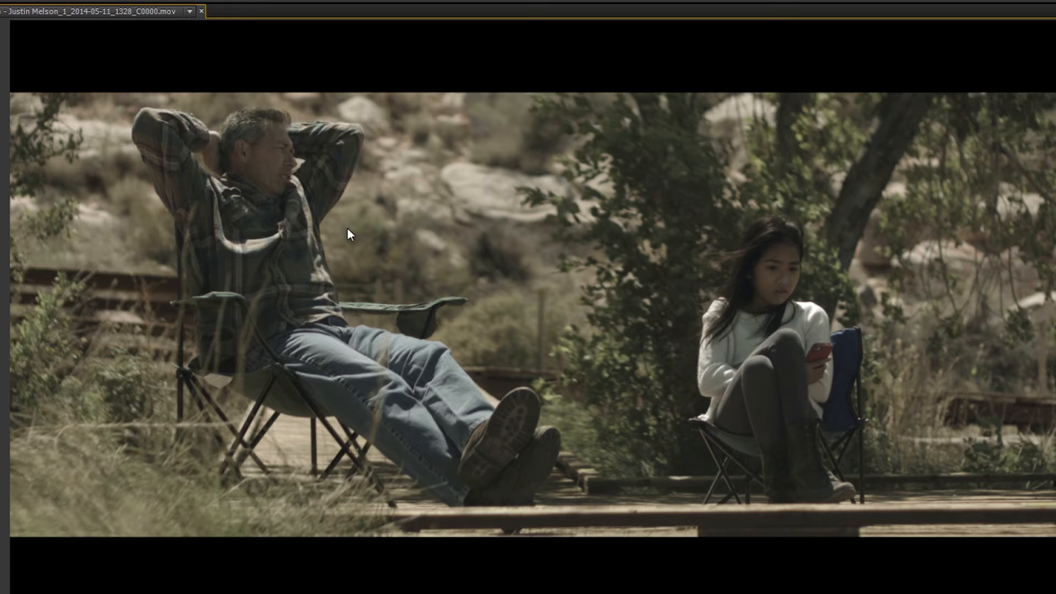
key("grave")
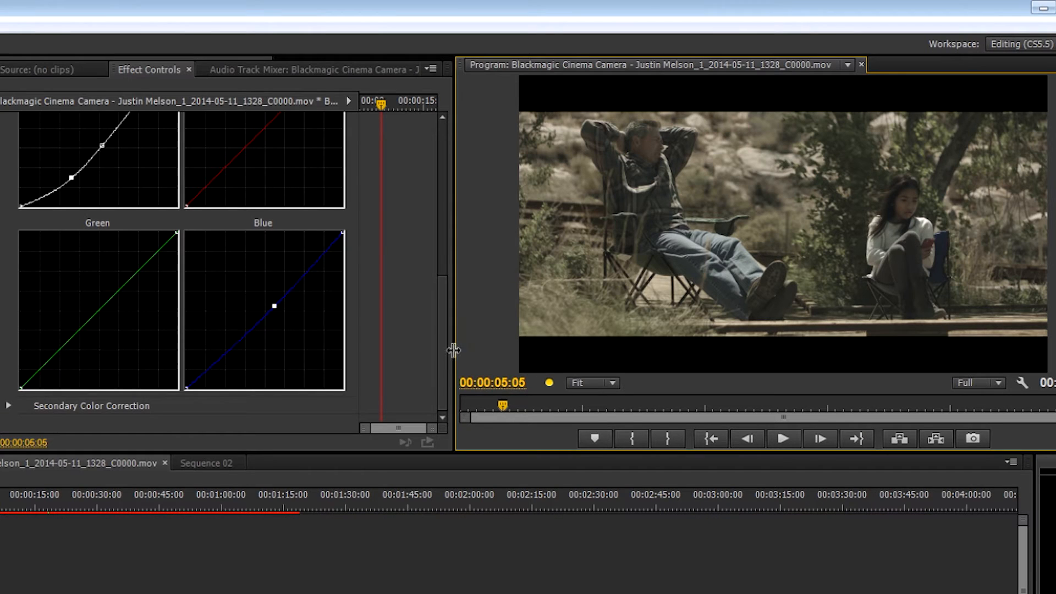
Remove the RGB Curves effect from the video clip on V1
left_click_drag(441, 354, 431, 236)
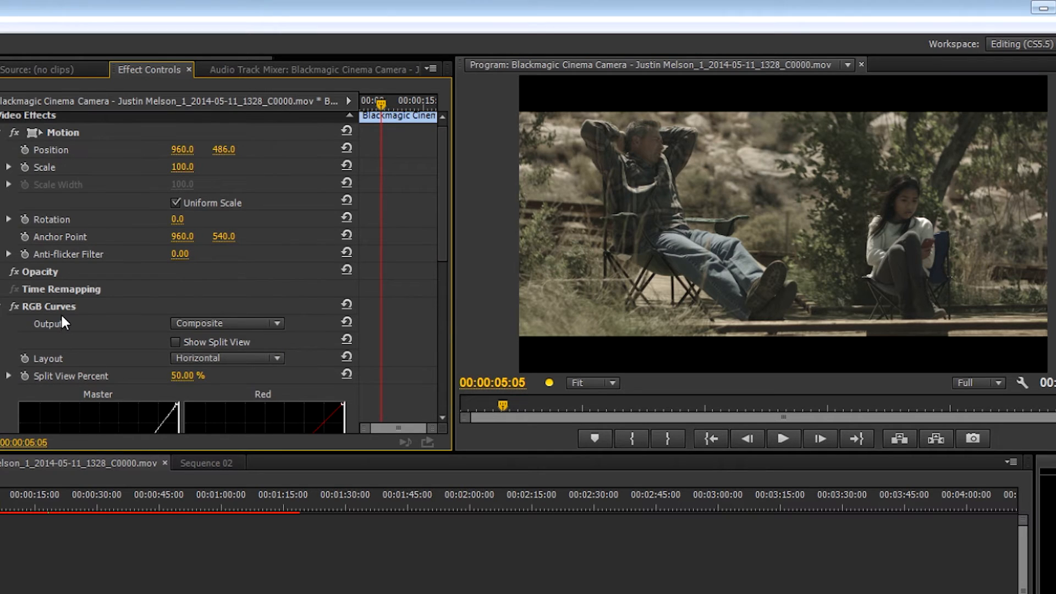
left_click(57, 305)
key("Delete")
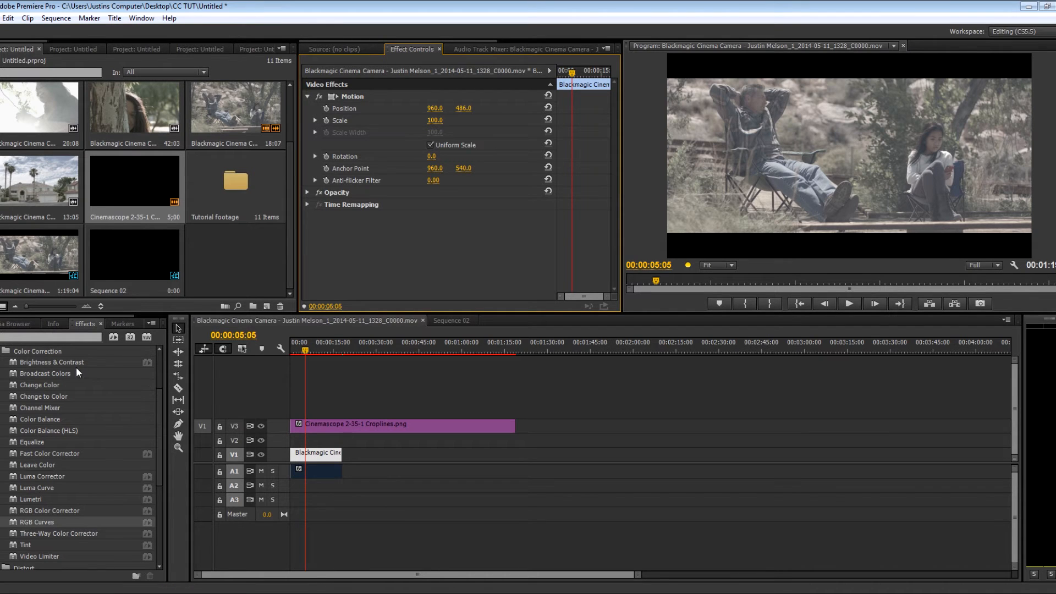
Search the effects for "film" and apply FilmConvert Pro 2 to the video clip on V1
left_click(42, 337)
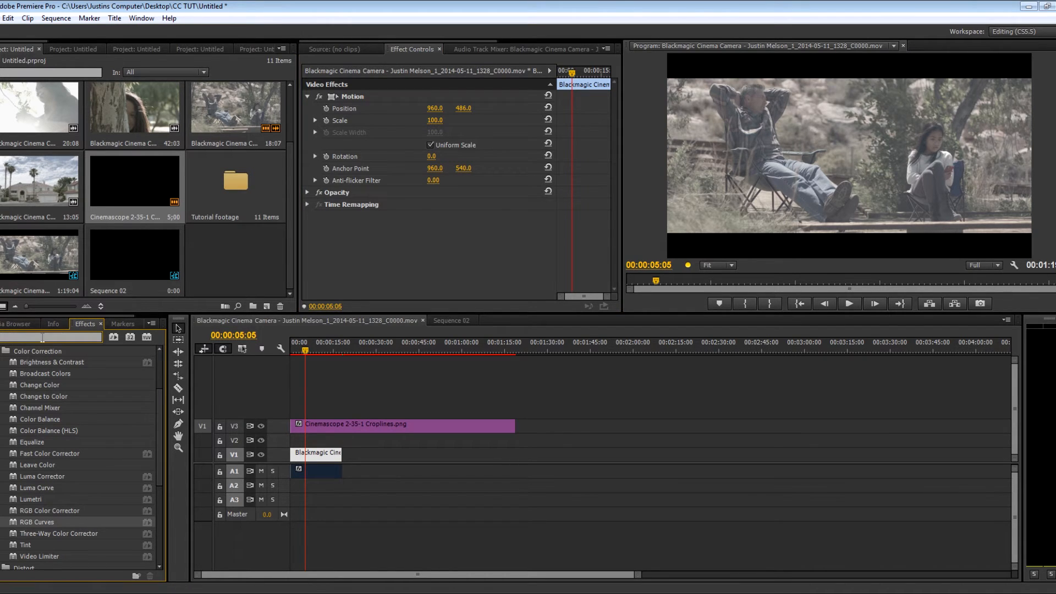
type("film")
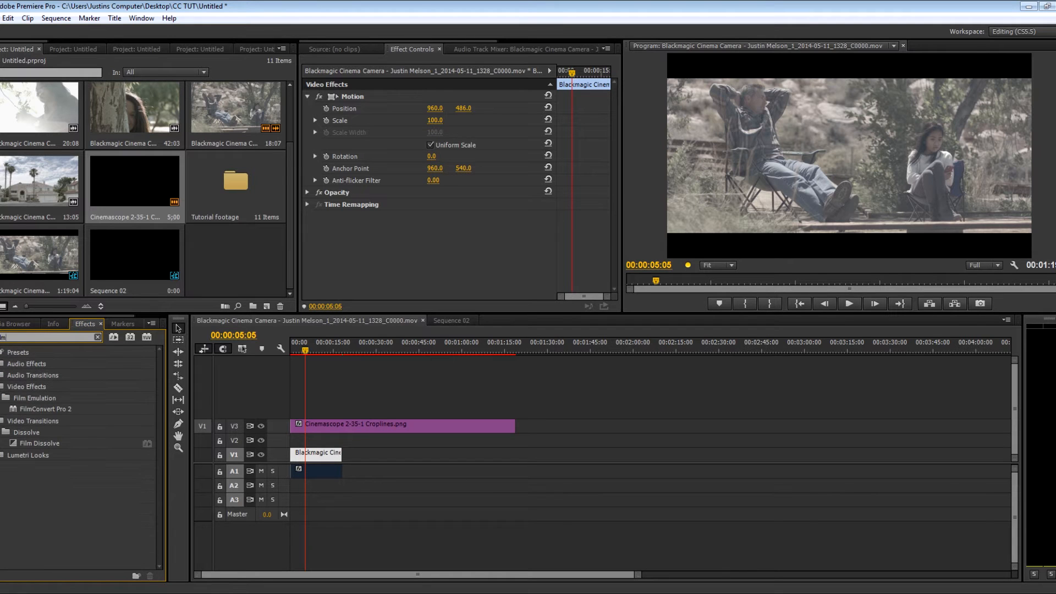
left_click_drag(55, 409, 299, 453)
scroll(330, 209, "down", 2)
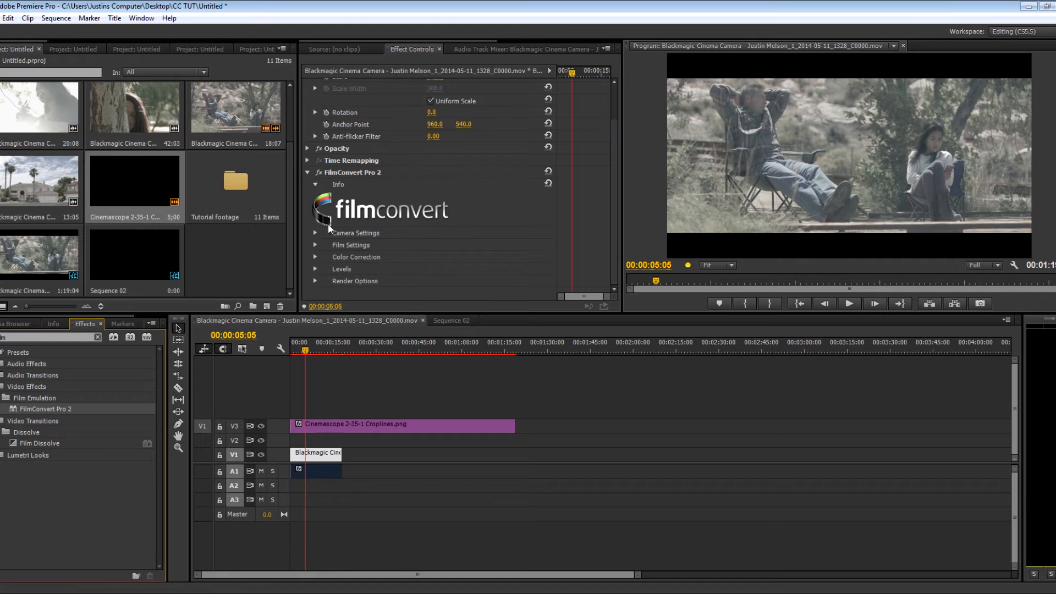
Expand FilmConvert Pro 2's Camera Settings, Color Correction and Levels groups and look over their controls
left_click(315, 233)
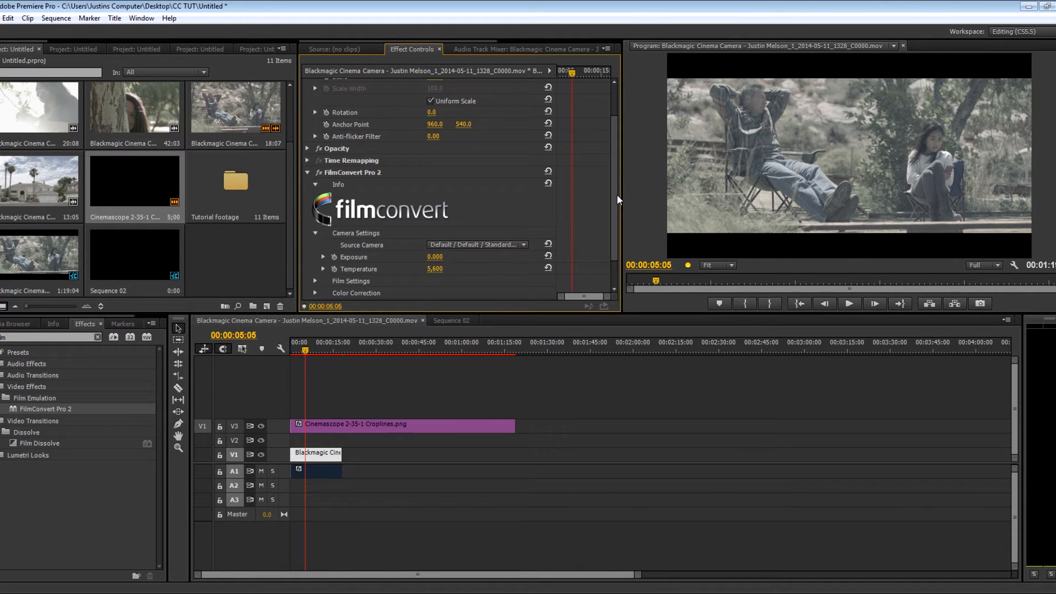
left_click_drag(614, 195, 614, 230)
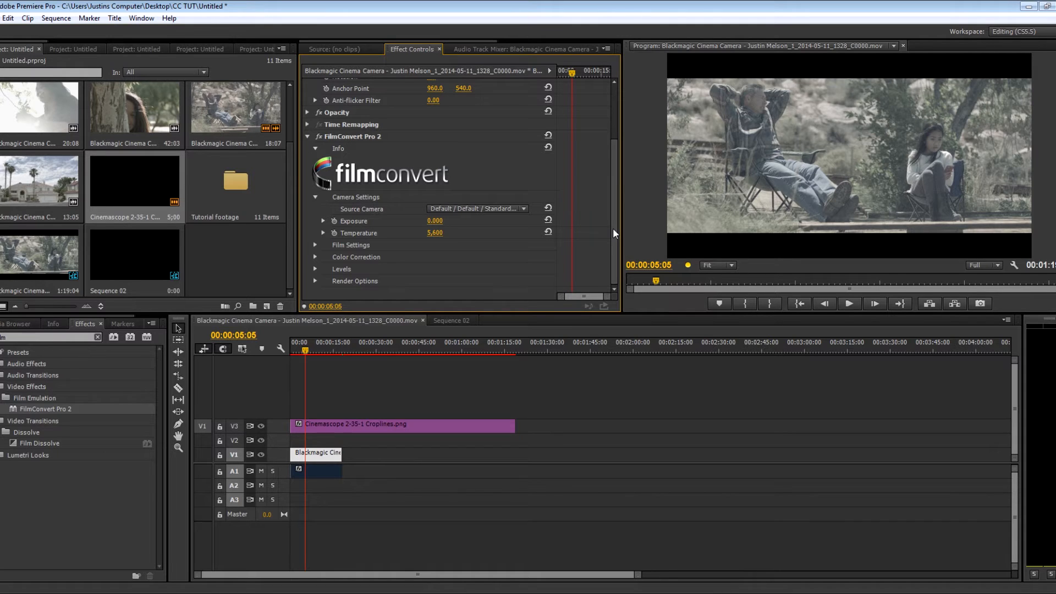
left_click(316, 256)
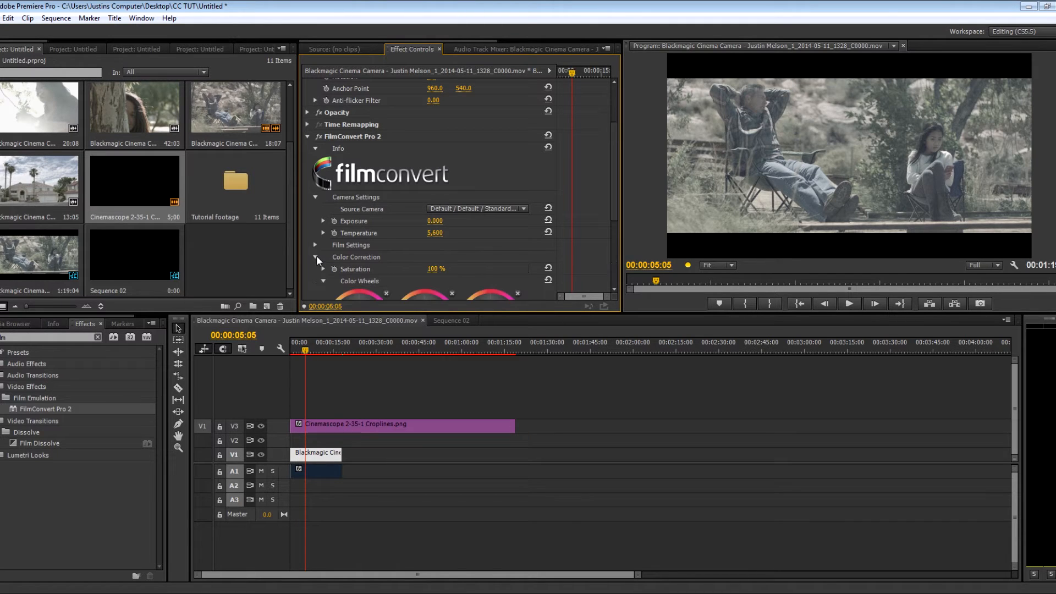
scroll(612, 216, "down", 3)
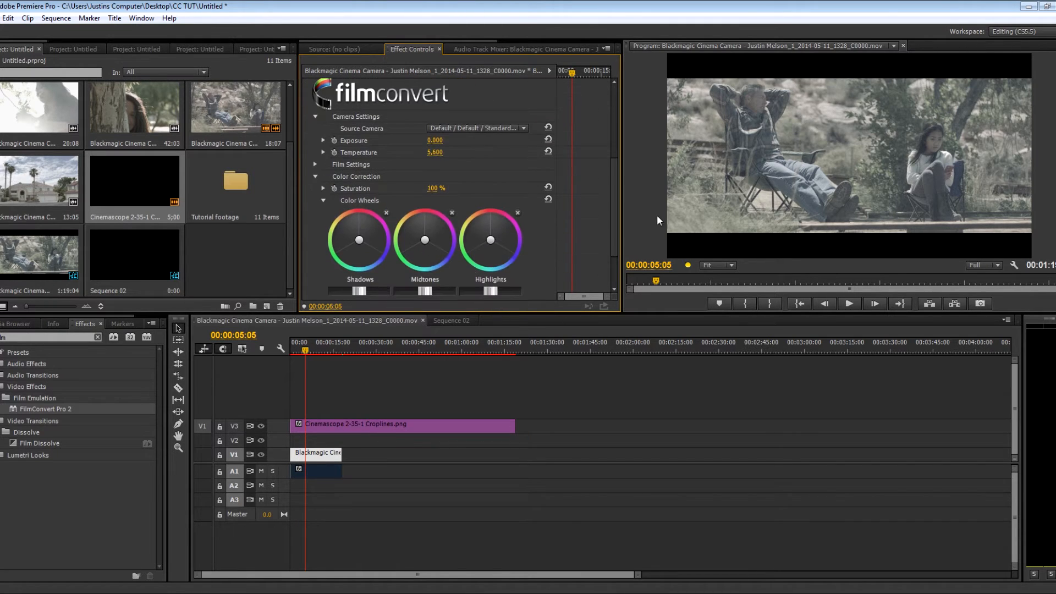
scroll(588, 242, "down", 2)
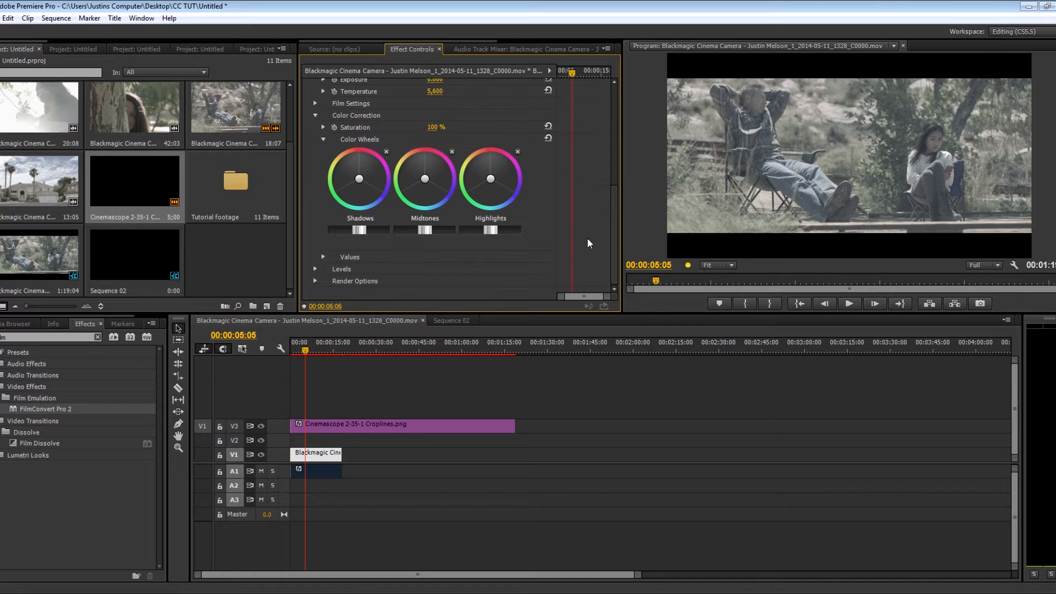
left_click(312, 268)
scroll(491, 256, "down", 2)
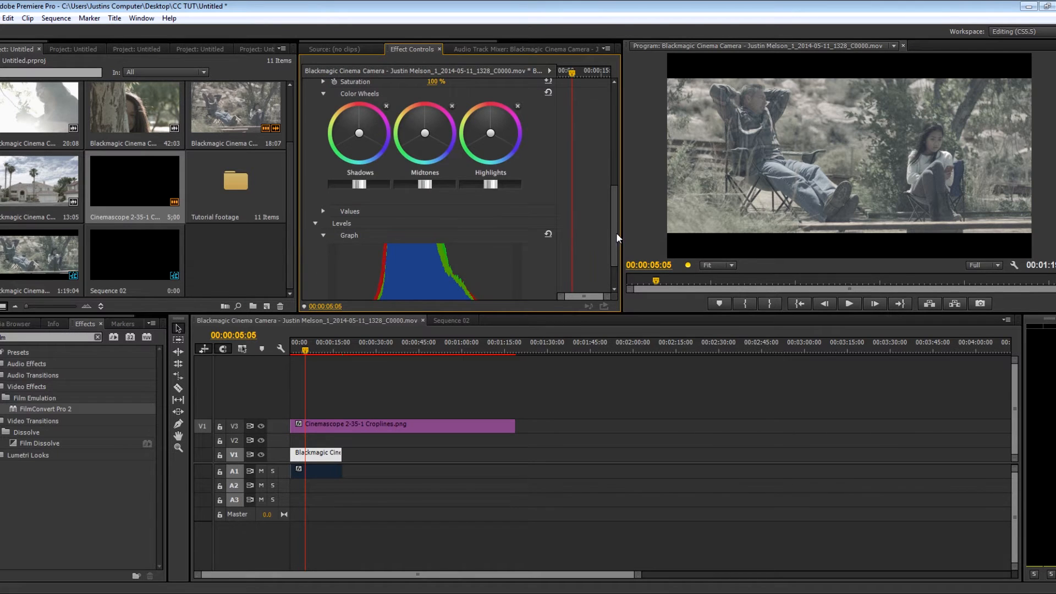
Set FilmConvert's Source Camera to Black Magic Design / BMCC / Film
left_click_drag(615, 232, 604, 164)
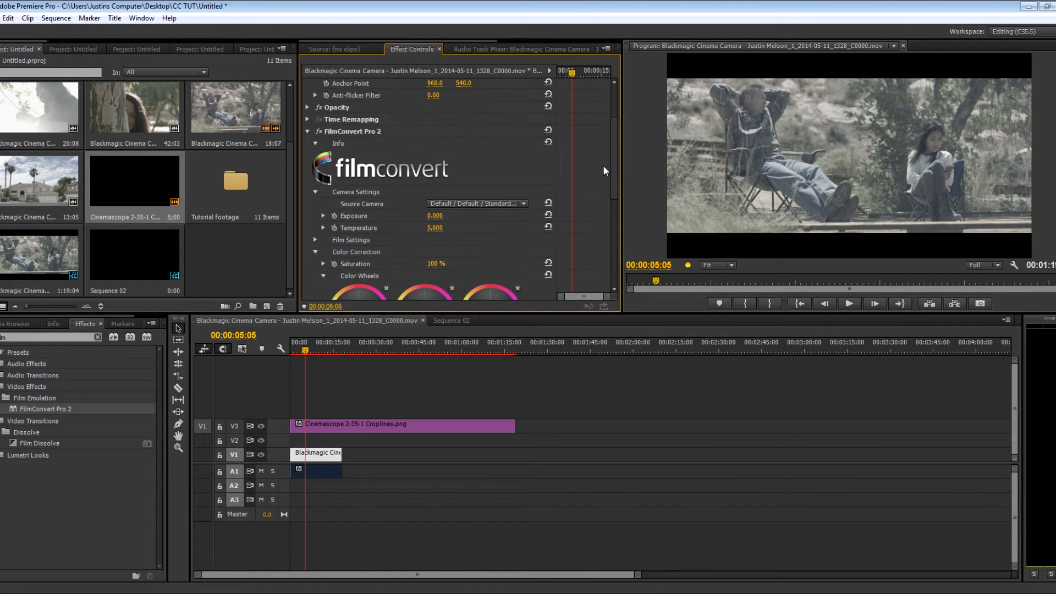
left_click(502, 204)
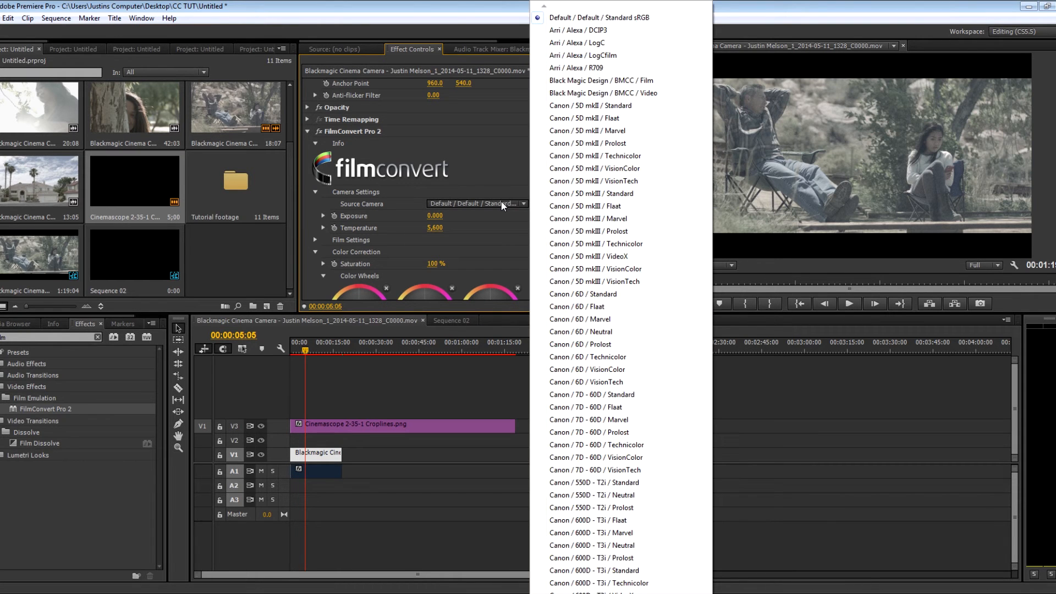
left_click(621, 80)
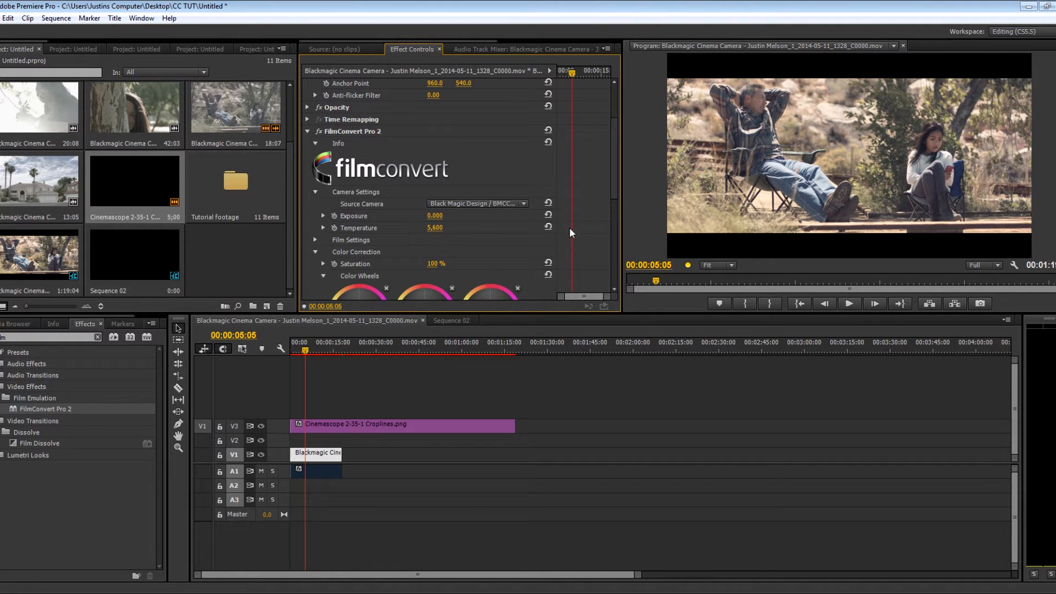
Expand FilmConvert's Film Settings and set the Grain to 0 %
scroll(570, 228, "down", 2)
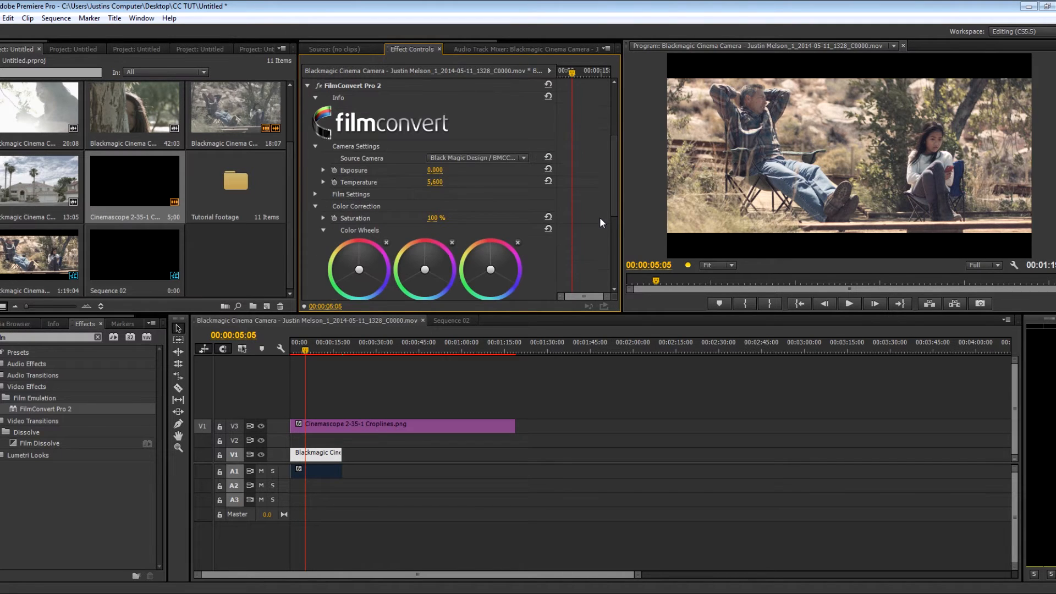
left_click(315, 194)
scroll(527, 187, "down", 2)
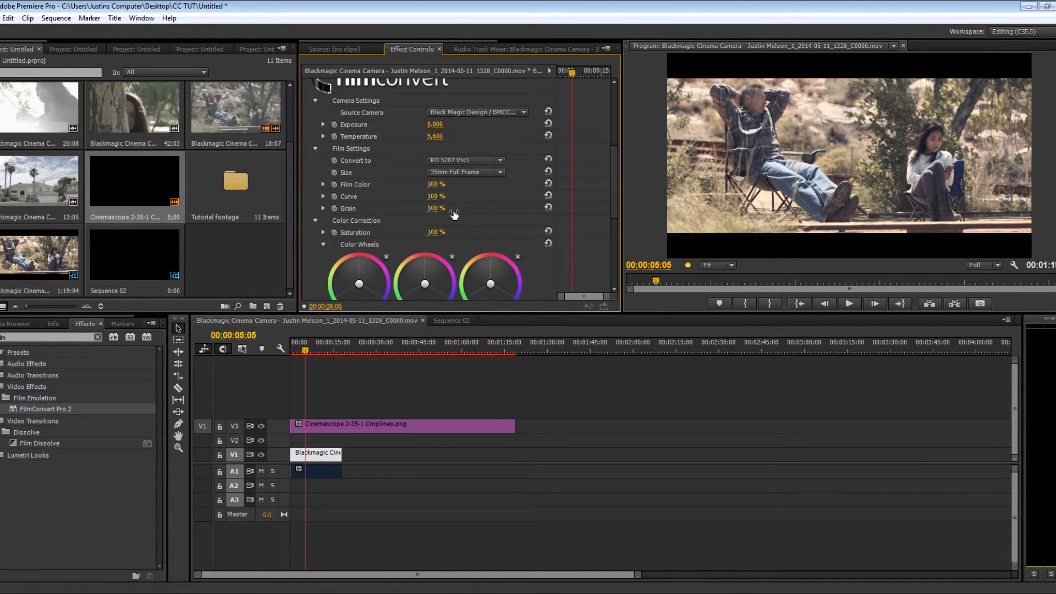
left_click_drag(436, 214, 443, 209)
left_click(439, 208)
type("0")
key("Return")
Try the KD P400 Ptra film stock as the Convert to option, and settle on FJ SuperX 400
left_click(478, 161)
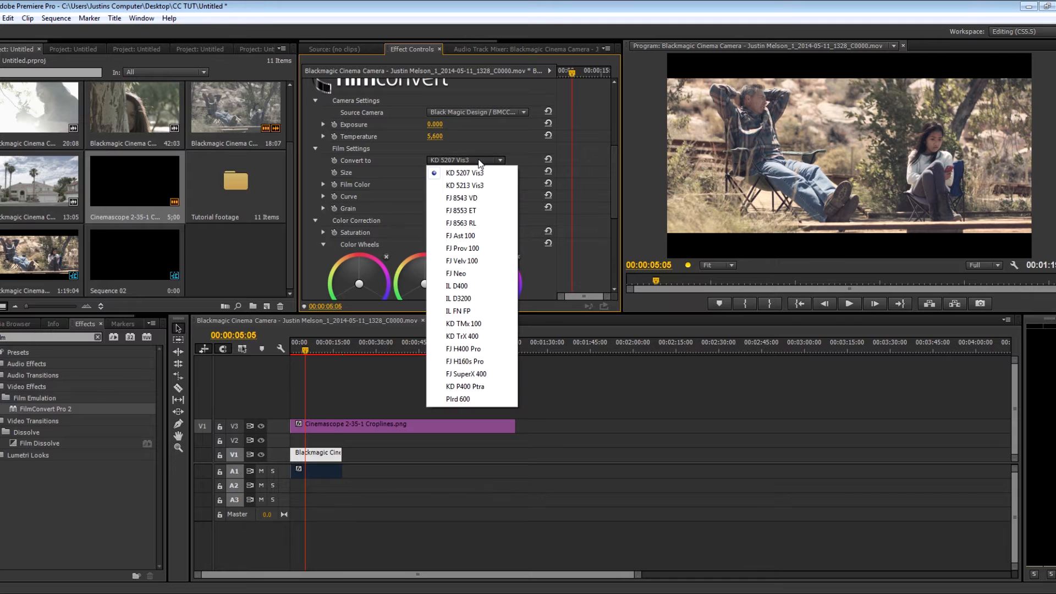
left_click(487, 386)
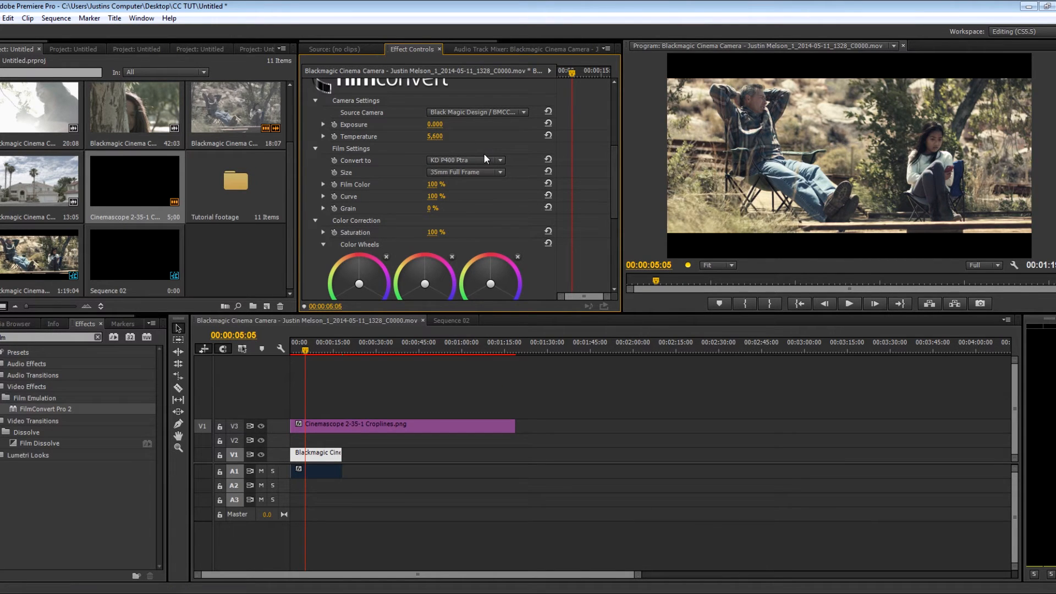
scroll(484, 158, "down", 1)
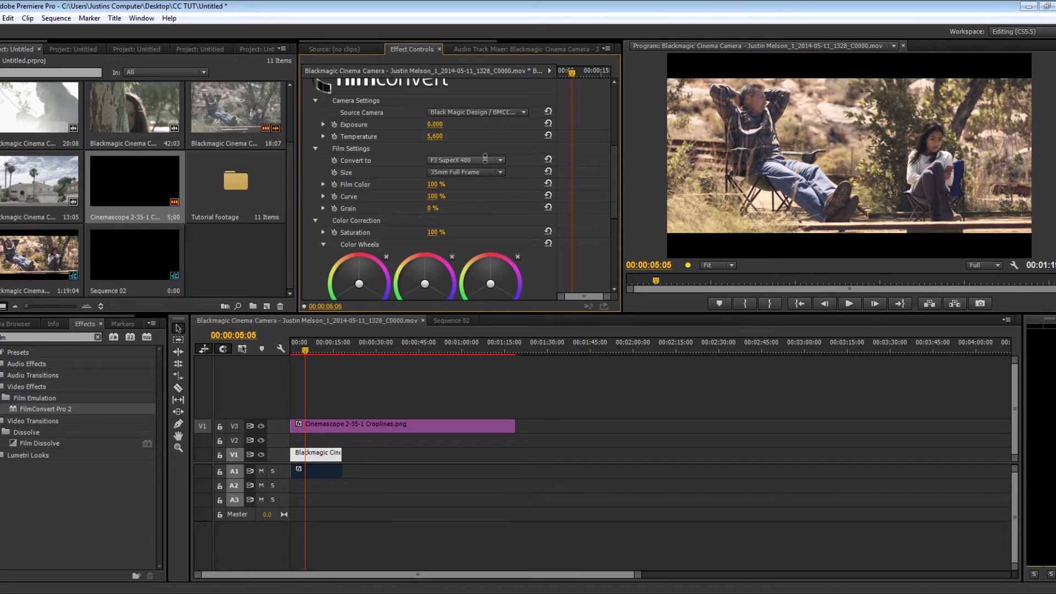
Raise FilmConvert's Saturation to 200 % and inspect the image in the enlarged program view
left_click_drag(431, 232, 424, 232)
left_click_drag(438, 236, 508, 237)
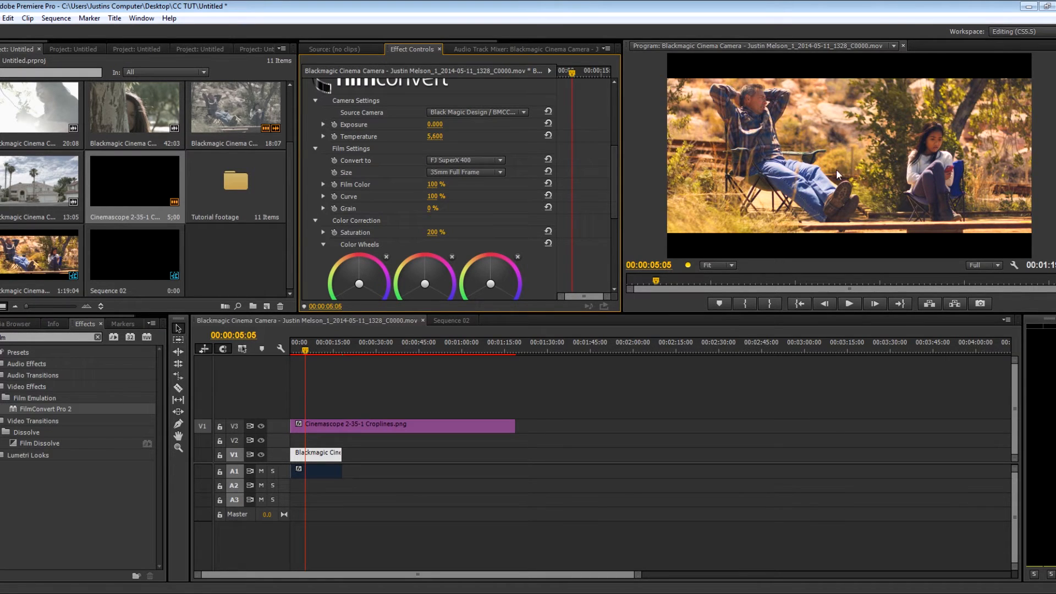
key("grave")
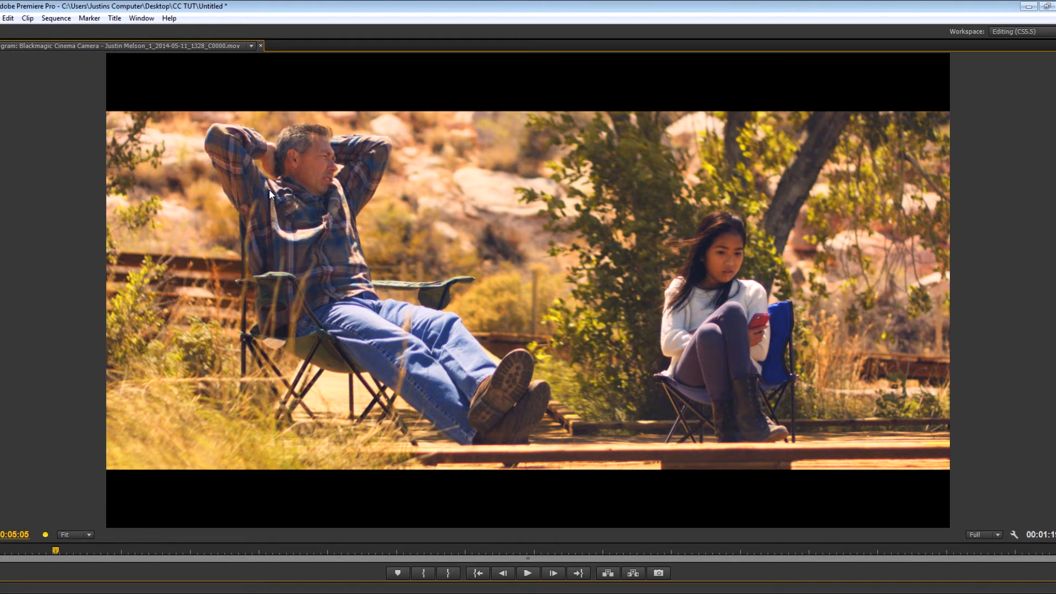
key("grave")
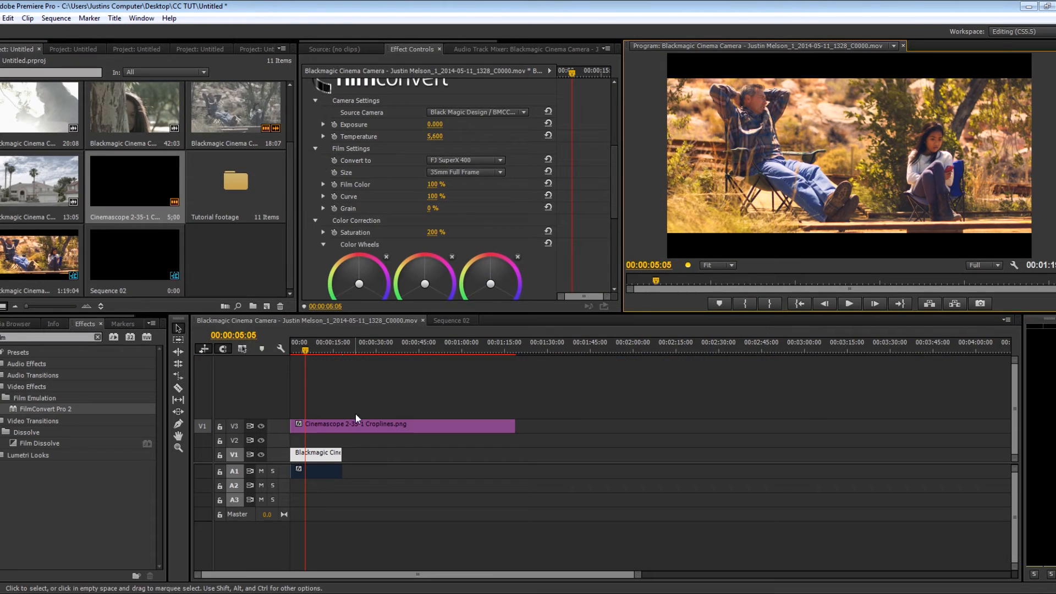
Set FilmConvert's Saturation to 75 %
left_click(434, 233)
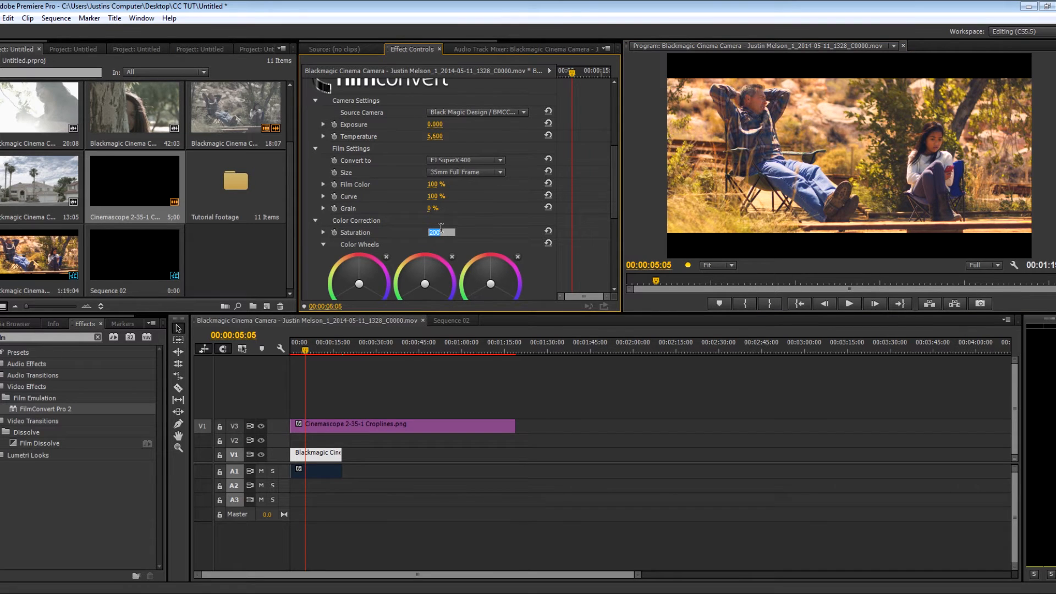
type("75")
key("Return")
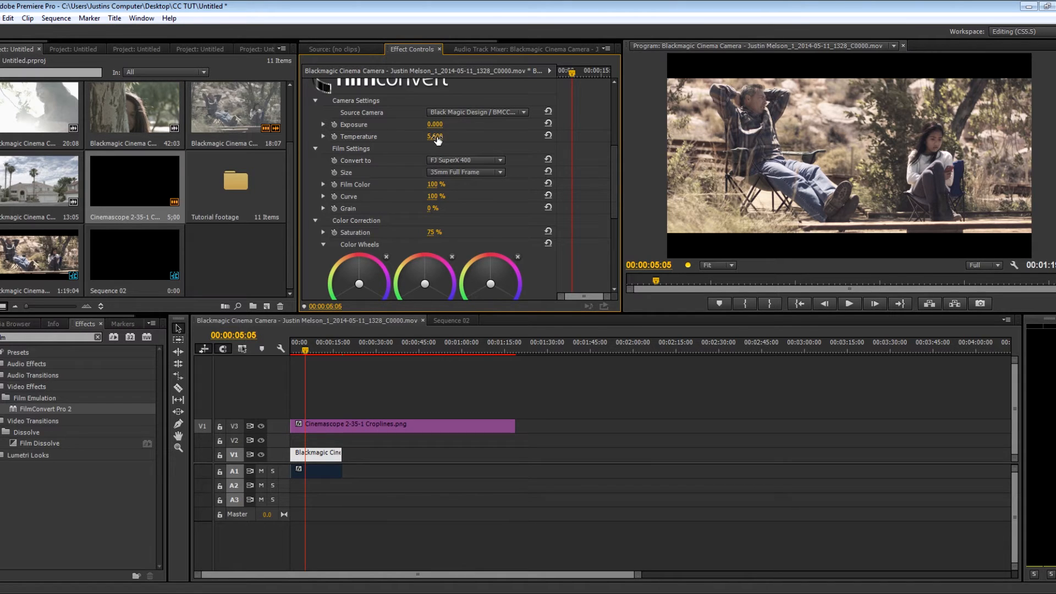
Adjust FilmConvert's Temperature to 6,040 and set the Exposure to -0.1
left_click_drag(438, 140, 422, 135)
key("ctrl+z")
left_click(438, 124)
type("-.1")
key("Return")
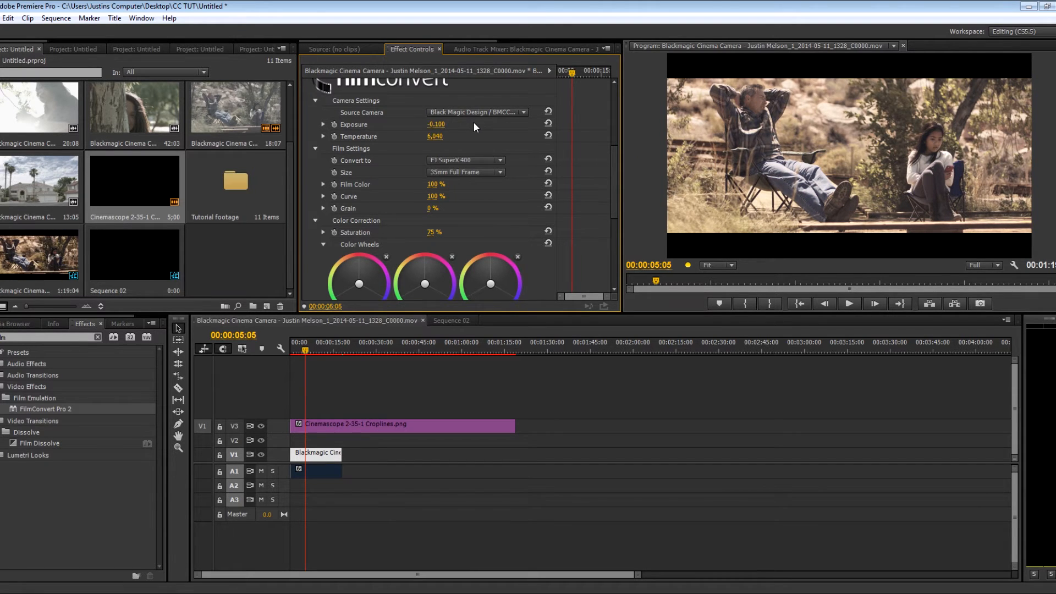
Shift the shadows and midtones color wheels toward blue and the highlights toward orange, slightly lowering shadow and midtone levels and raising highlights
scroll(615, 151, "down", 5)
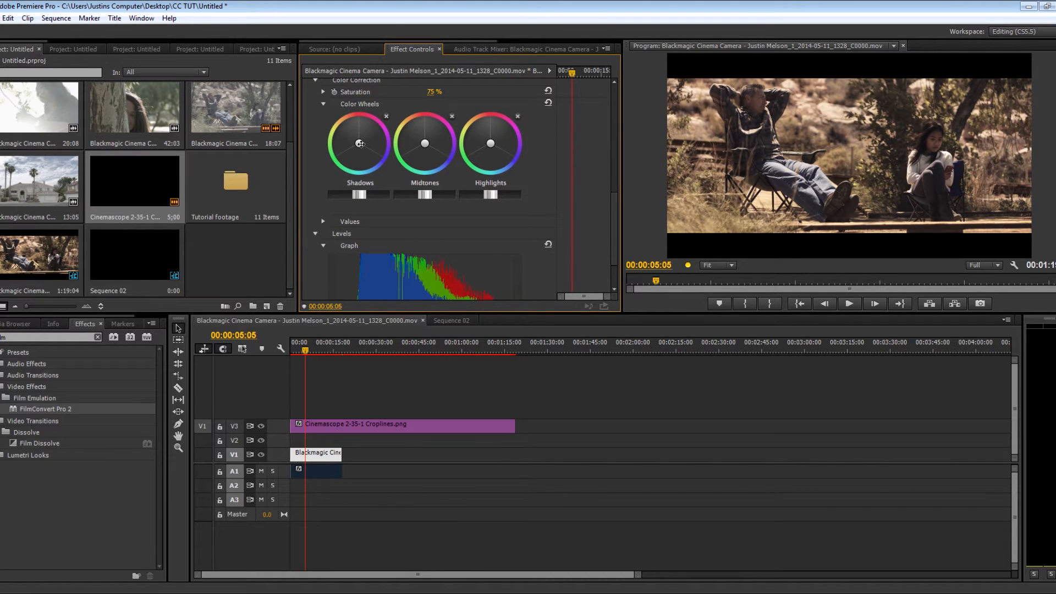
left_click_drag(359, 144, 368, 148)
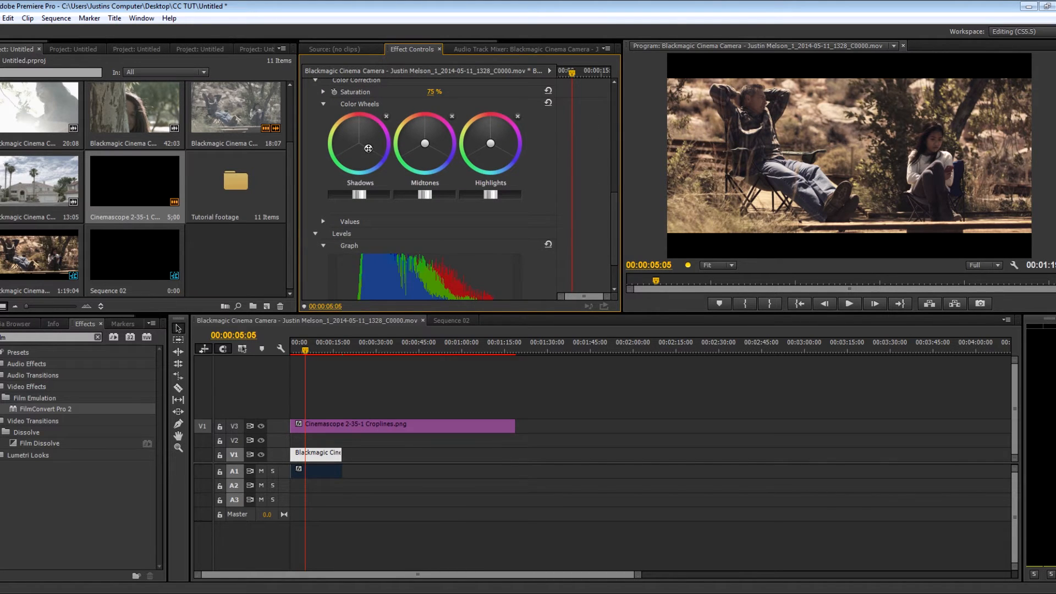
left_click_drag(360, 194, 357, 194)
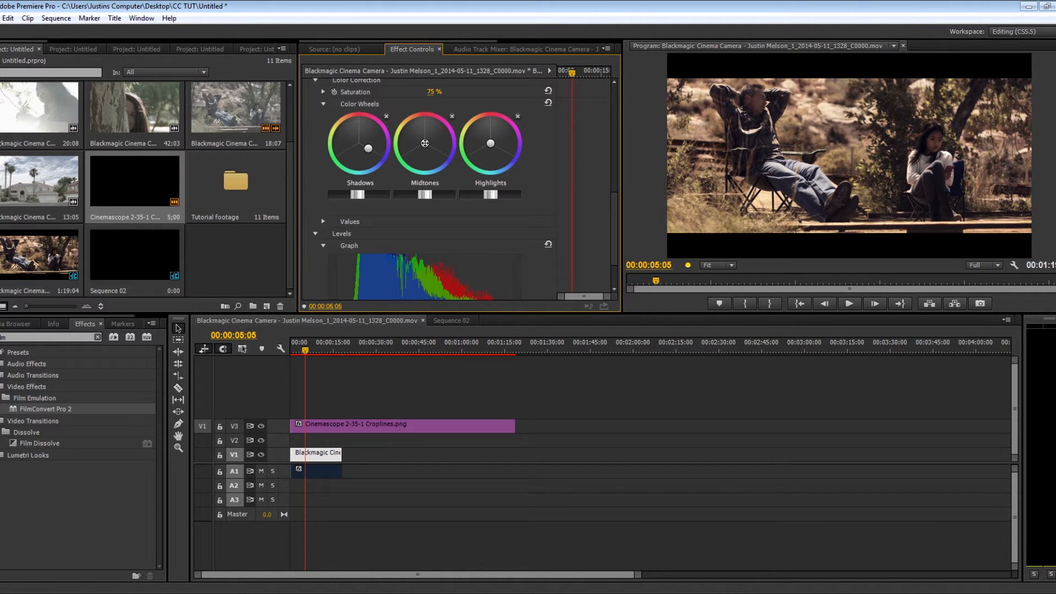
left_click_drag(425, 144, 482, 138)
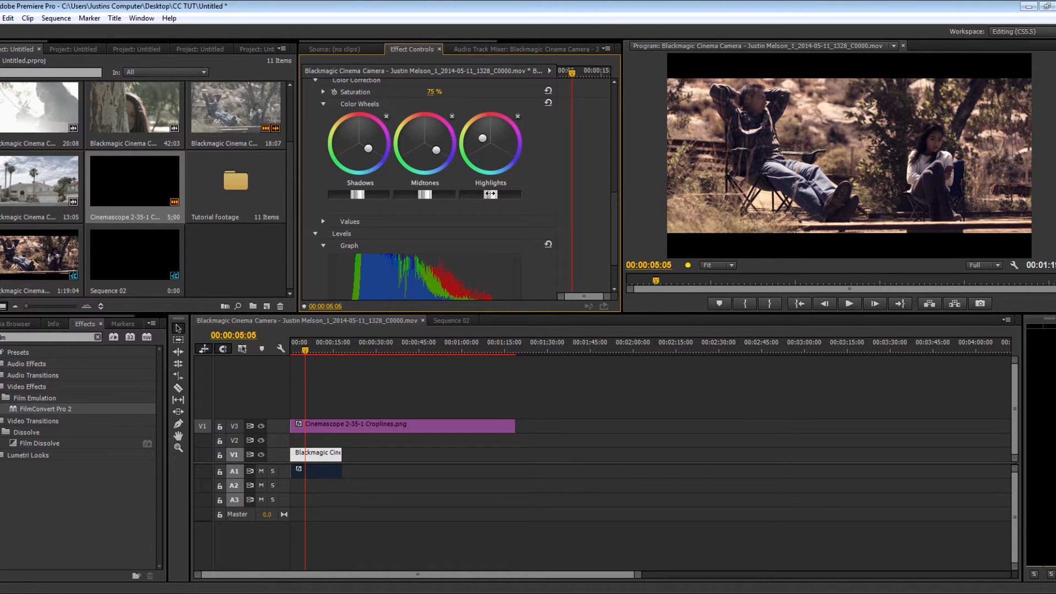
left_click_drag(490, 193, 450, 194)
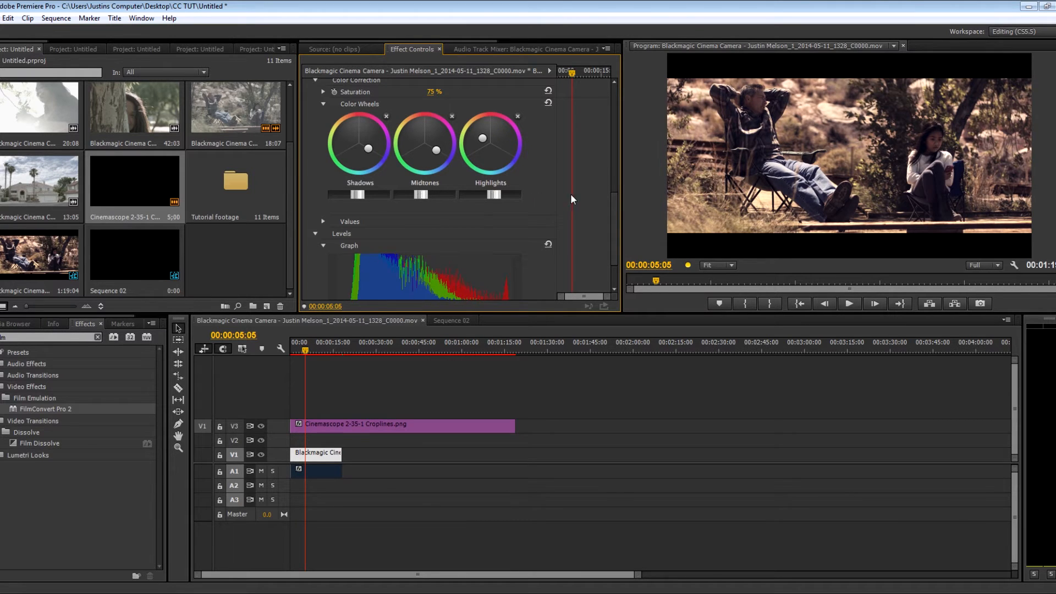
Set FilmConvert's Exposure to 0
scroll(569, 194, "up", 5)
left_click(436, 144)
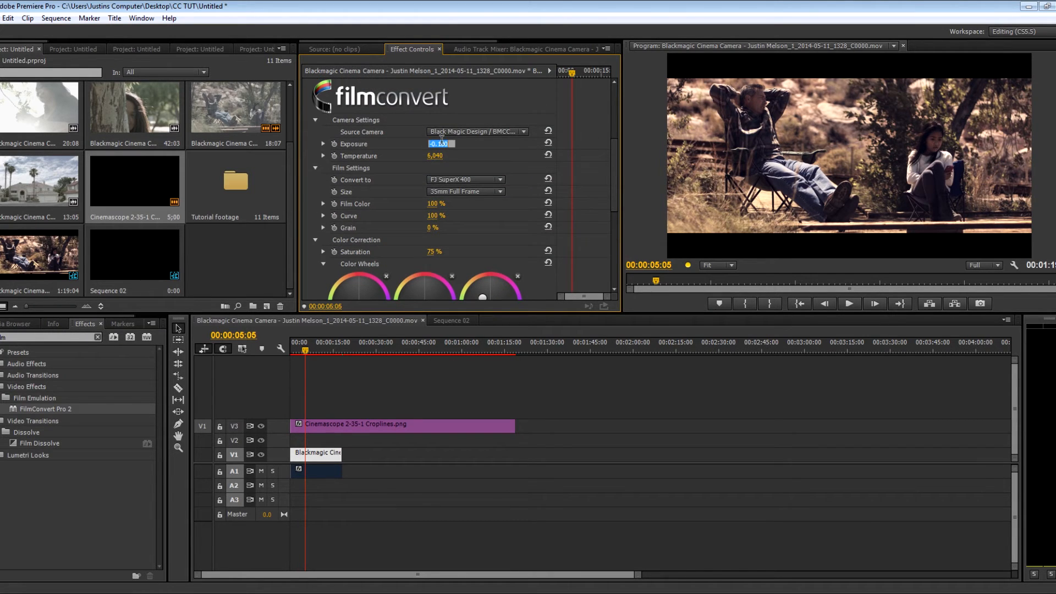
type("00")
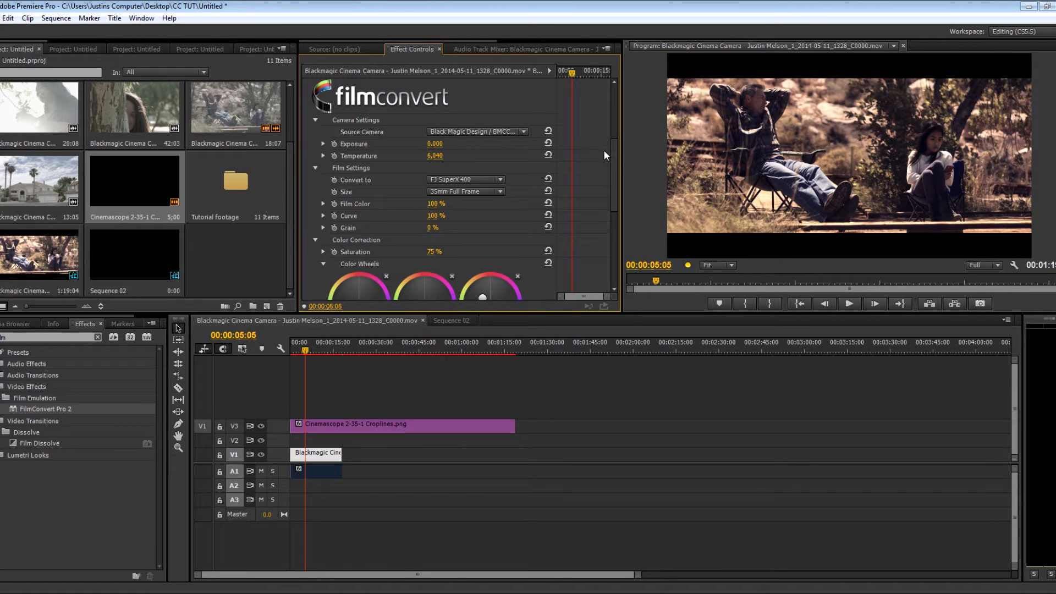
Lower FilmConvert's midtones level slightly below its color wheel
key("Return")
scroll(608, 180, "down", 5)
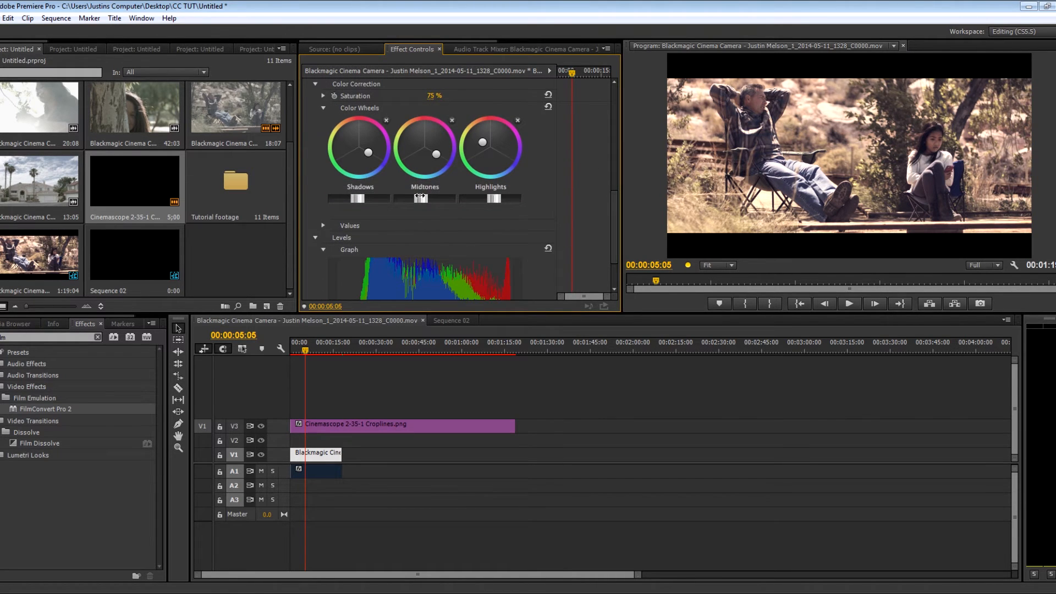
left_click_drag(420, 198, 415, 198)
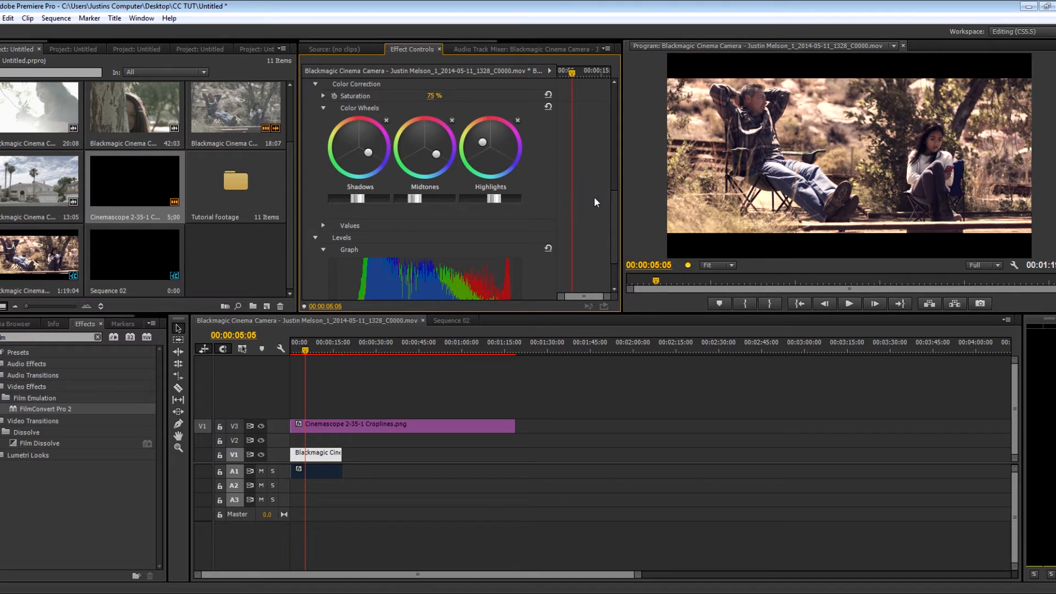
Darken the midtones in FilmConvert's levels graph, raise the black point and pull the white point slightly inward
scroll(604, 201, "down", 2)
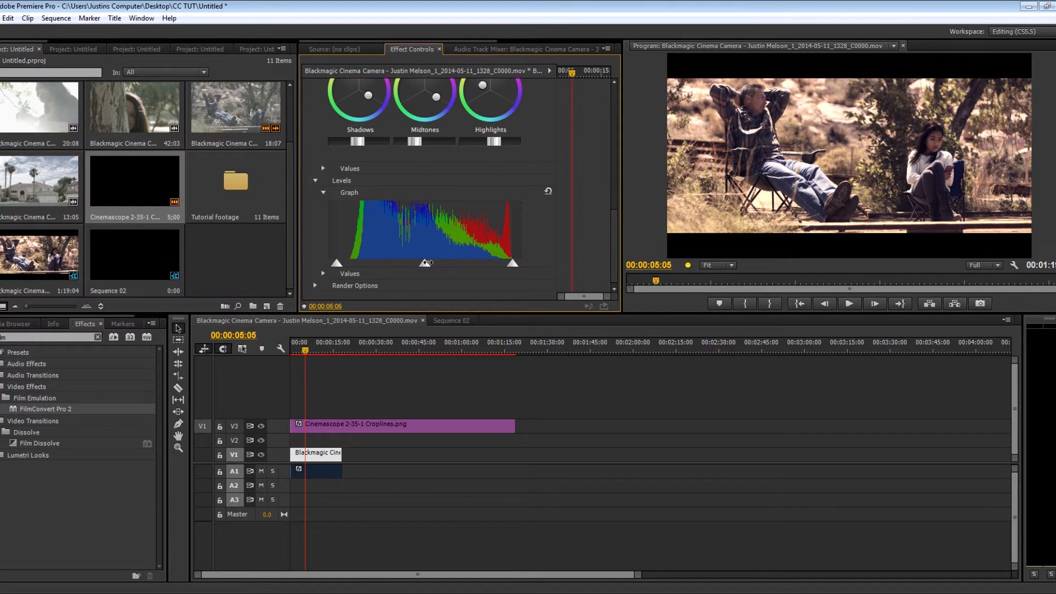
left_click_drag(427, 262, 441, 264)
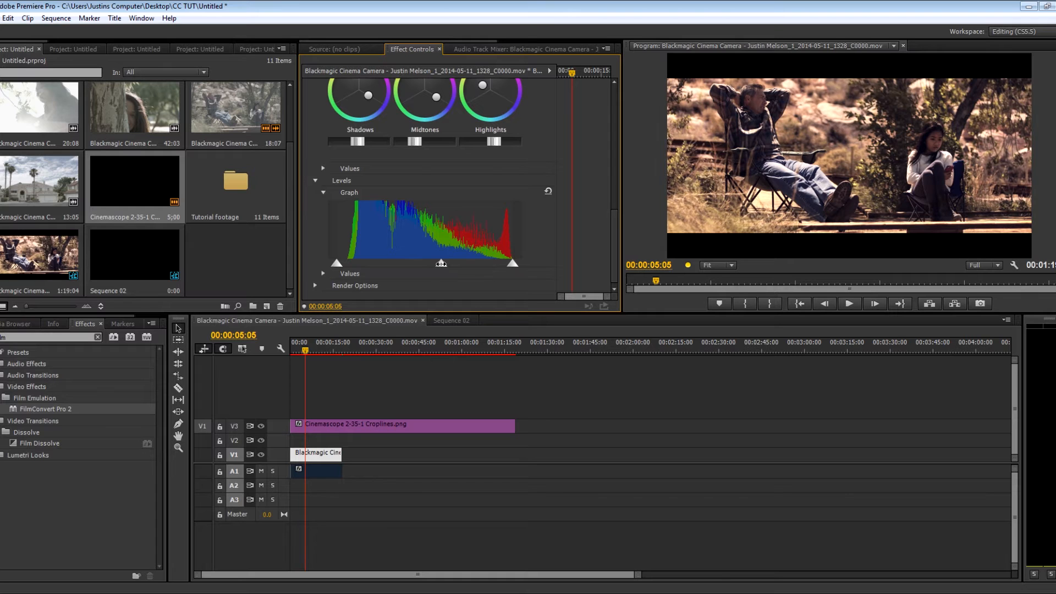
left_click_drag(338, 263, 345, 263)
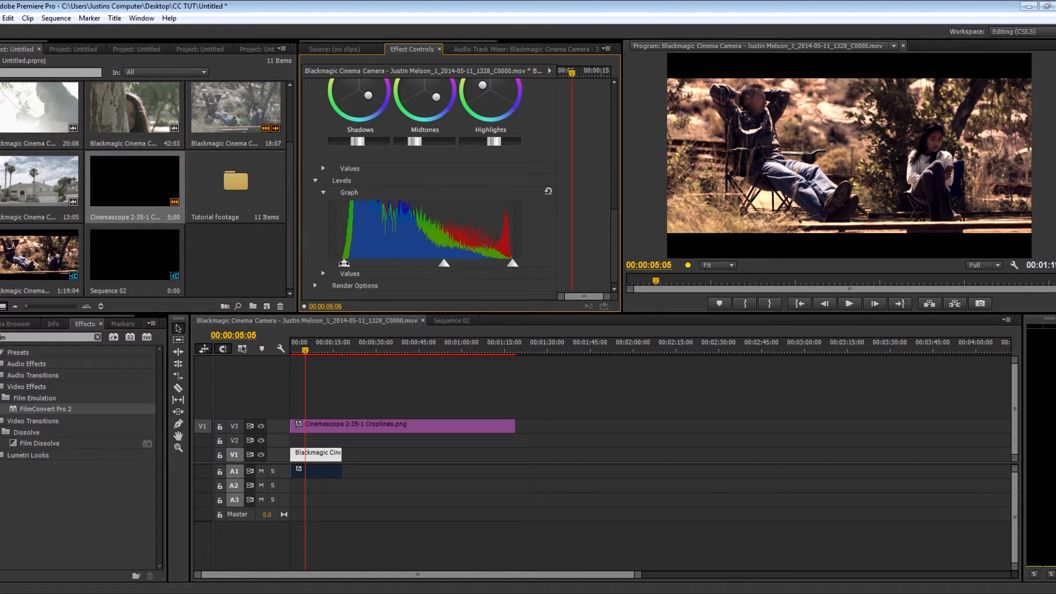
left_click_drag(512, 264, 506, 264)
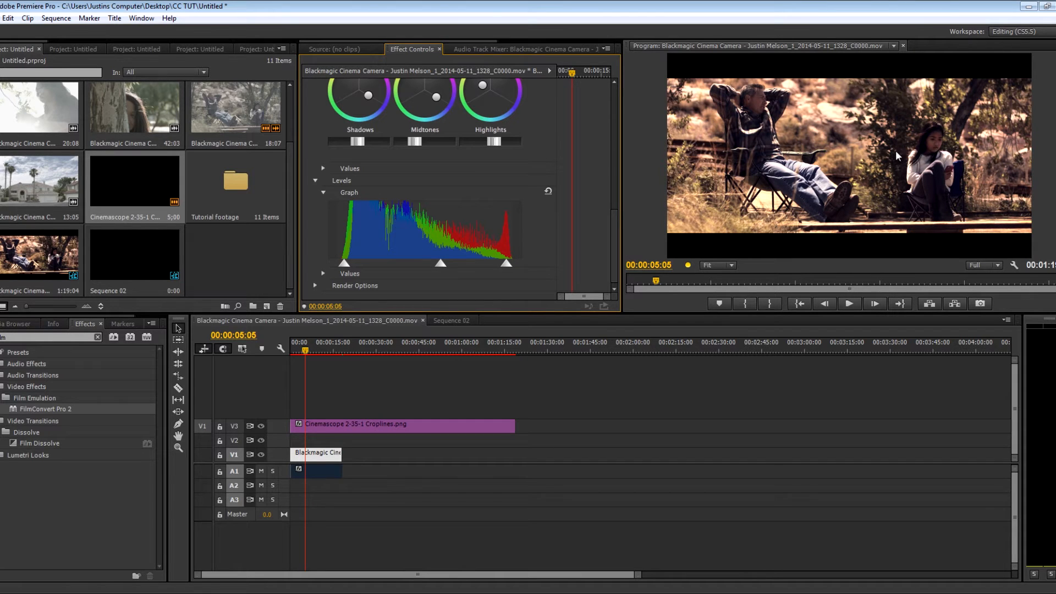
Compare the clip with FilmConvert disabled and enabled, and inspect the graded frame full screen
scroll(594, 193, "up", 5)
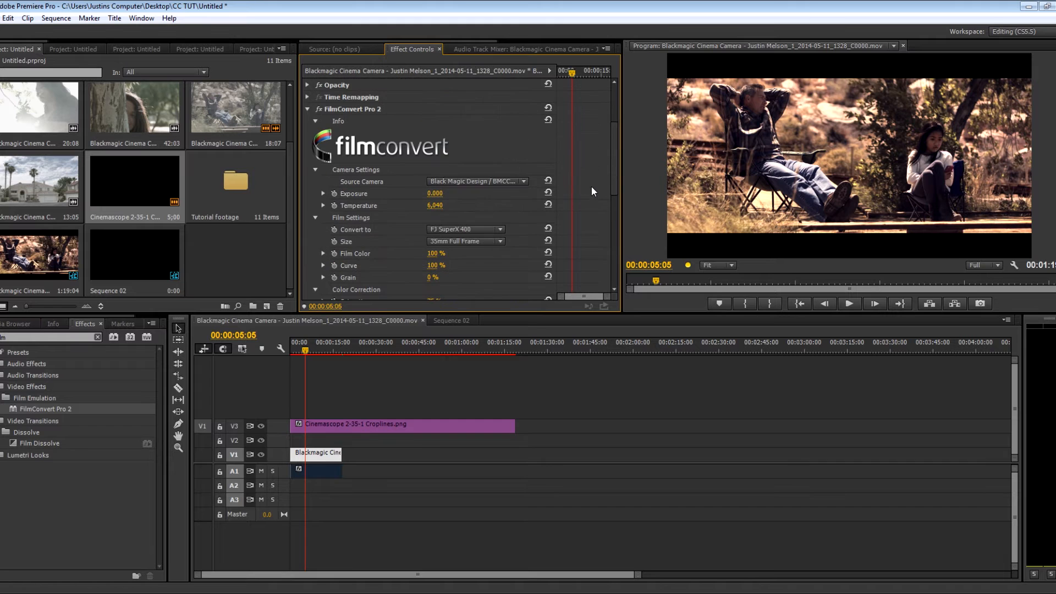
left_click(319, 108)
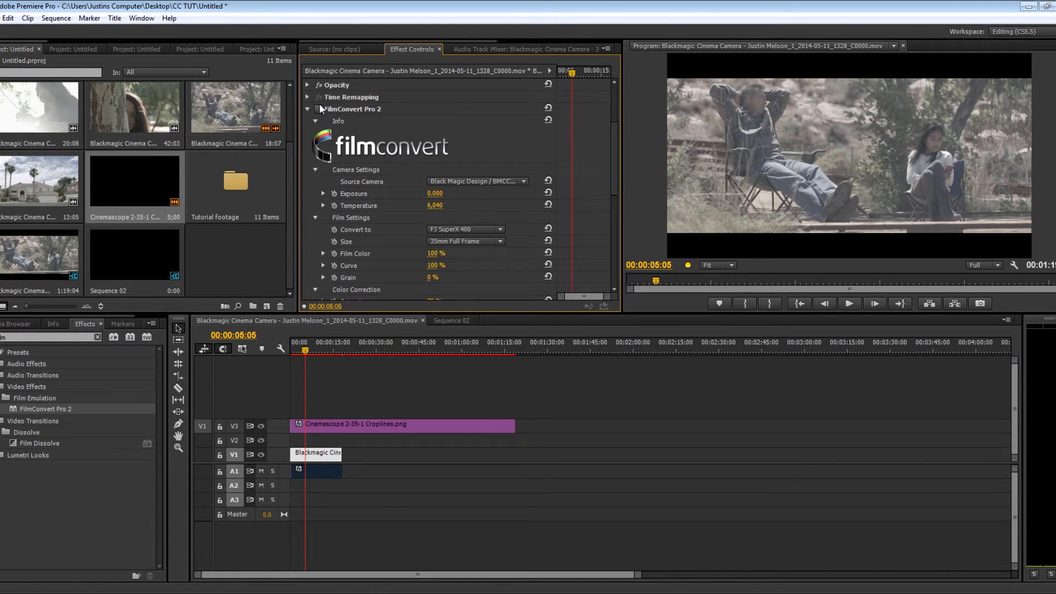
left_click(319, 109)
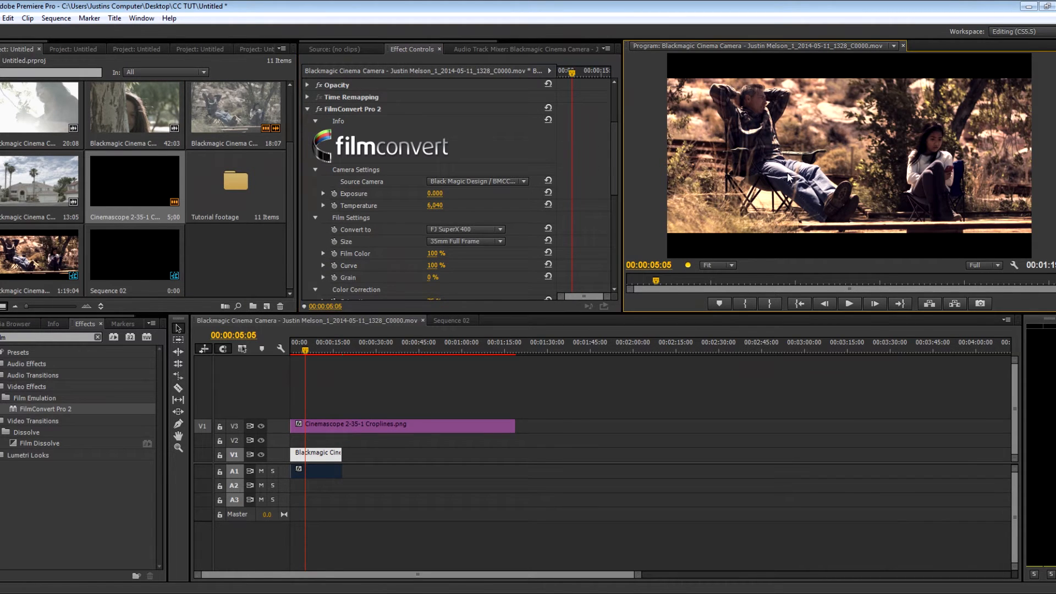
key("grave")
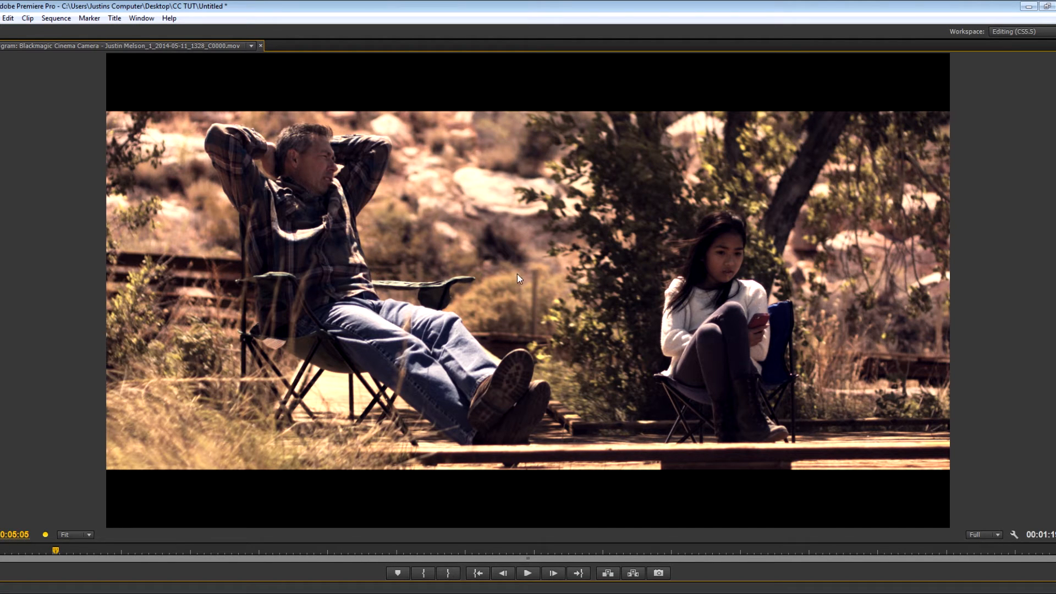
key("grave")
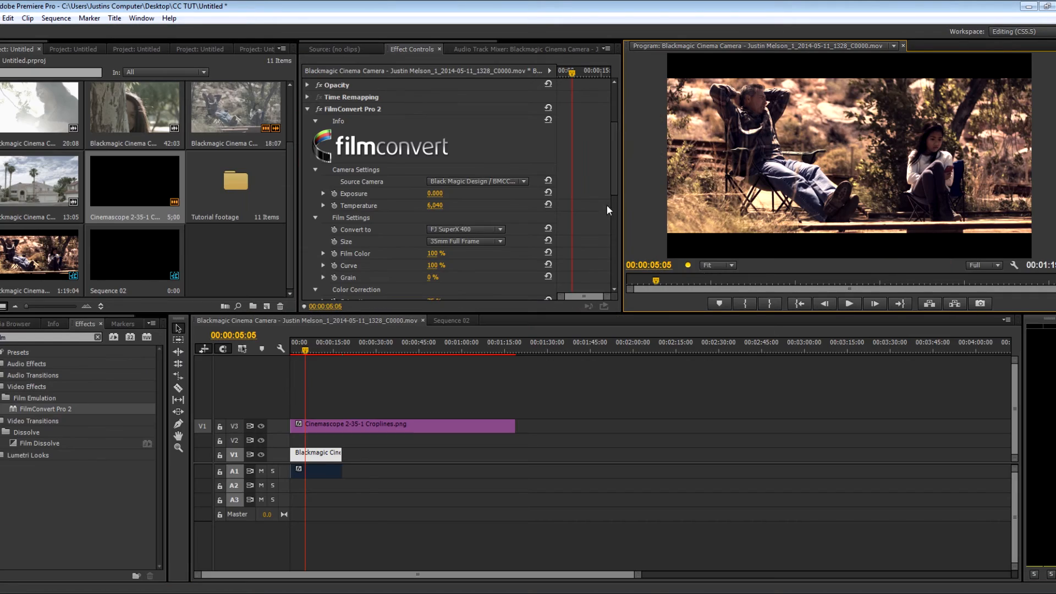
Find the Sharpen video effect and apply it to the graded Blackmagic clip
left_click_drag(615, 183, 615, 272)
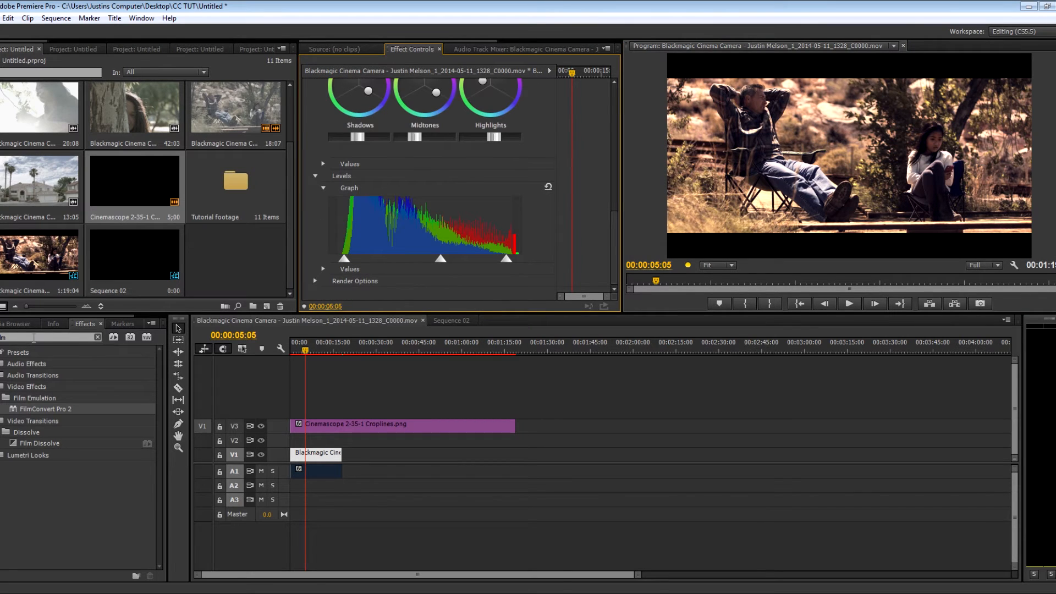
left_click(33, 337)
type("sharp")
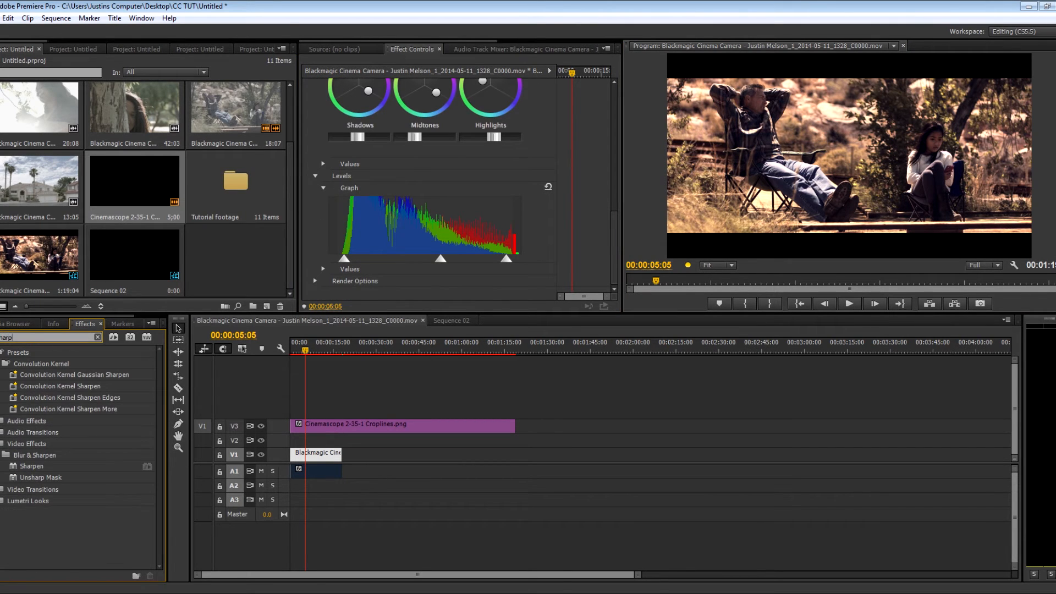
left_click_drag(31, 467, 330, 299)
Set the Sharpen Amount to 8 and check the sharpened frame full screen
scroll(424, 280, "down", 2)
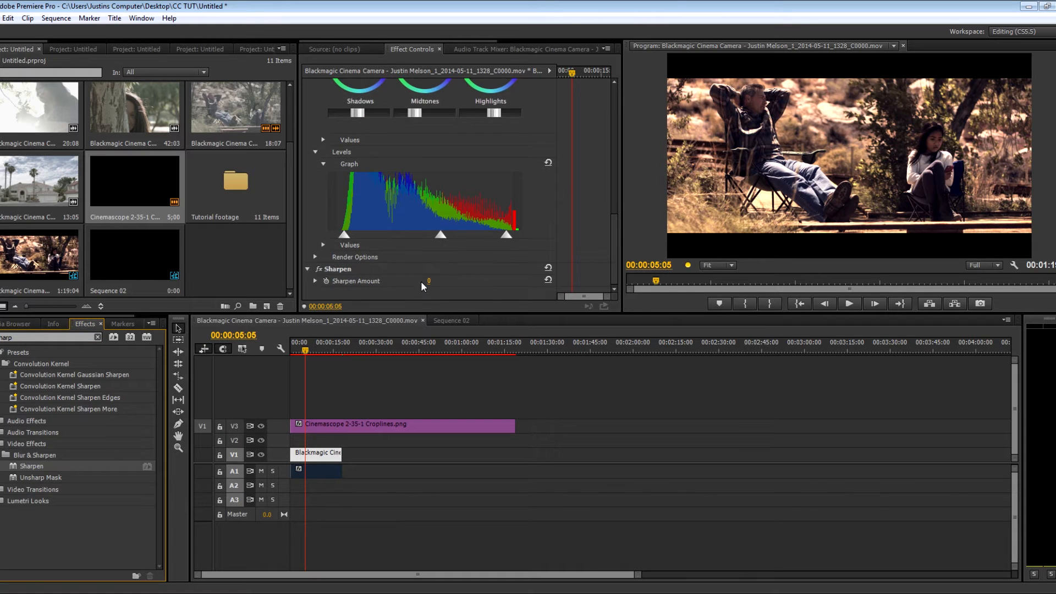
left_click(442, 279)
type("8")
key("Return")
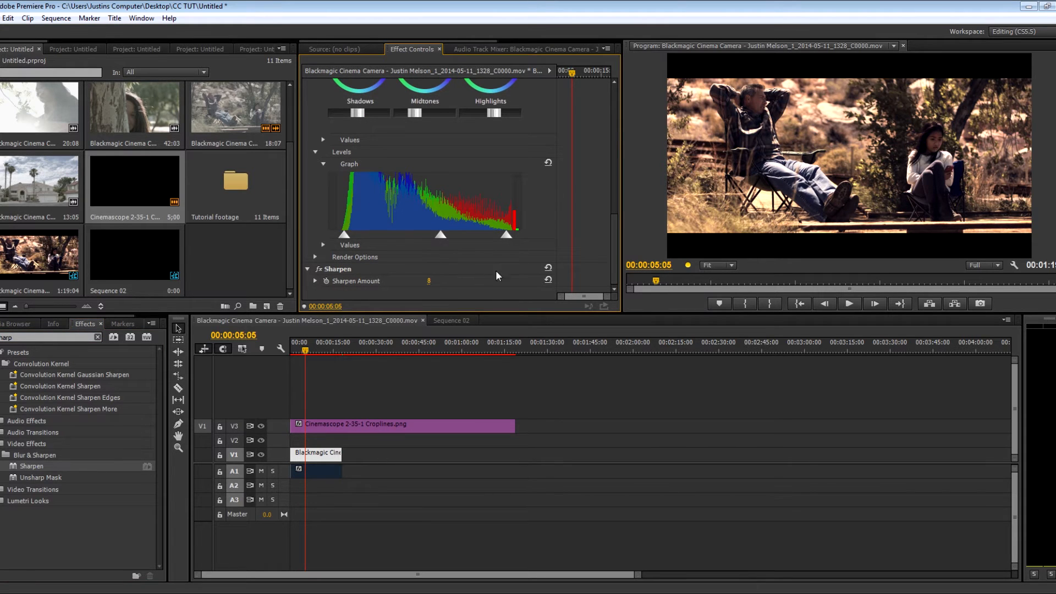
key("grave")
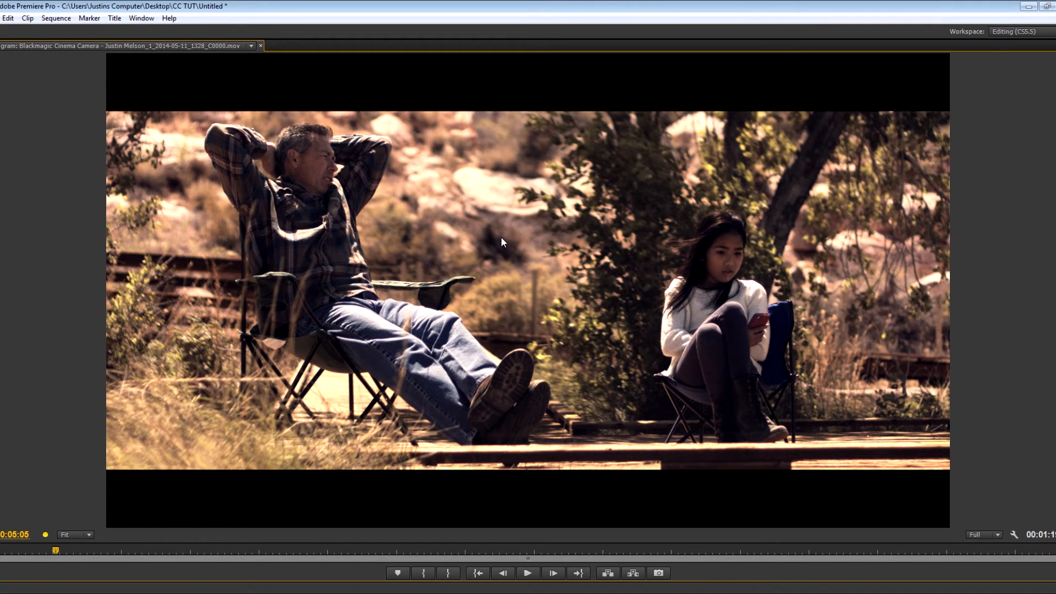
key("grave")
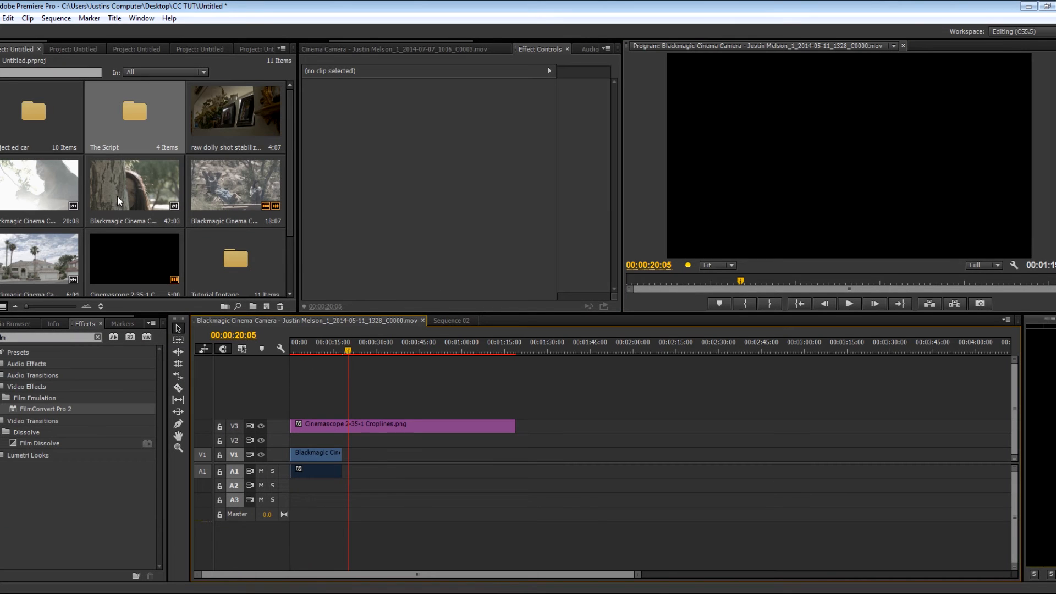
Mark in and out points around a 13:10 section of the woman-by-the-tree clip and place it after the first clip on V1
double_click(145, 196)
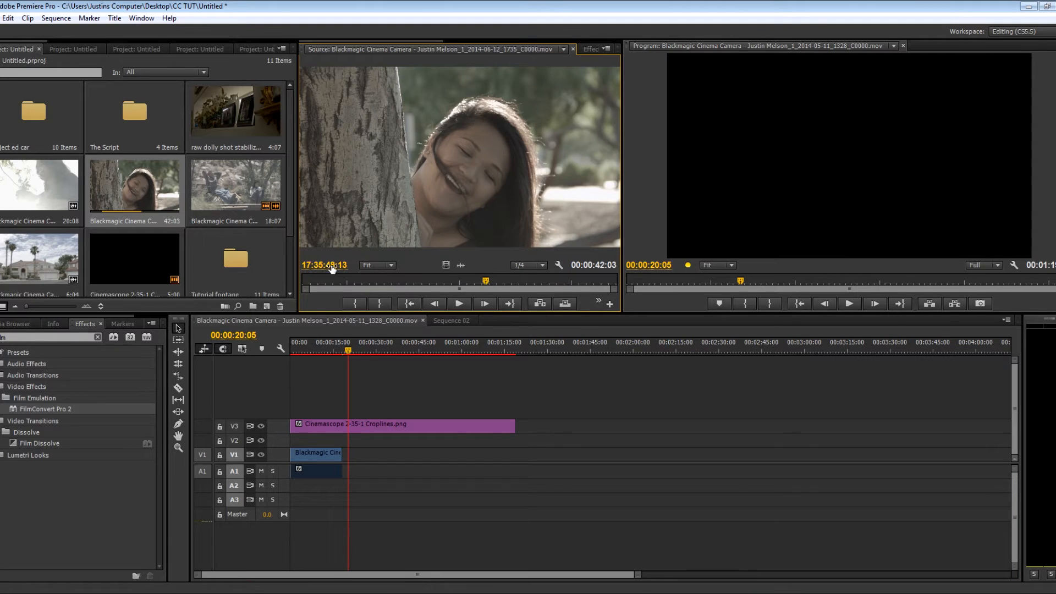
left_click_drag(385, 280, 404, 274)
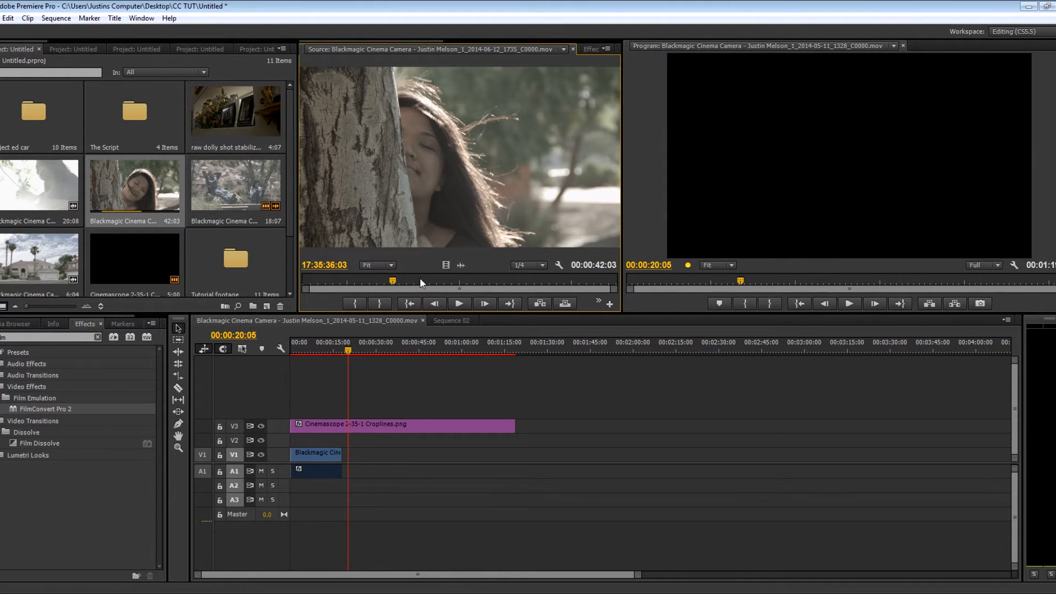
left_click_drag(398, 281, 564, 282)
key("i")
key("o")
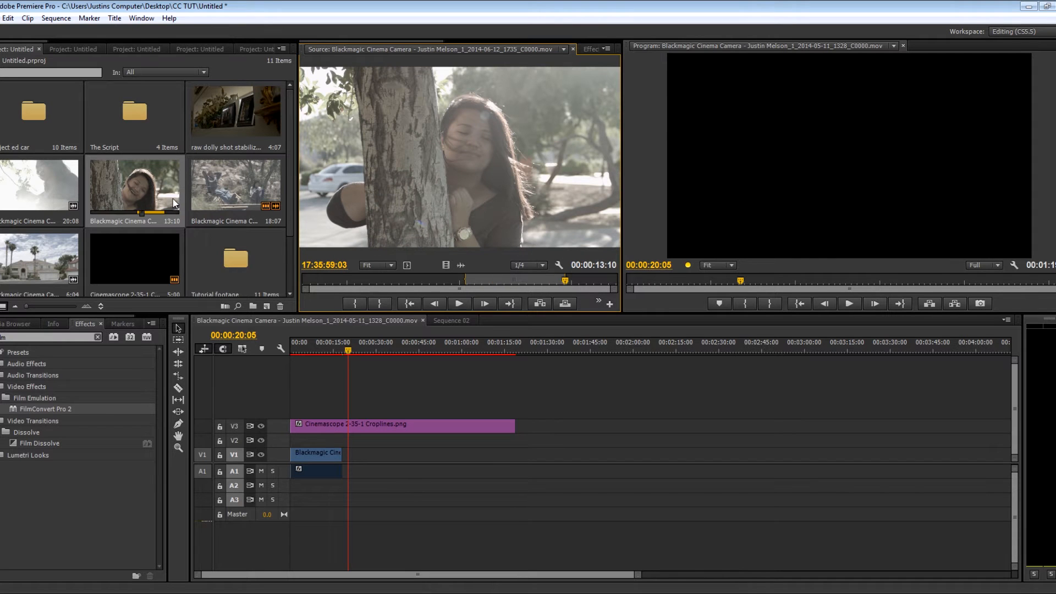
left_click_drag(173, 199, 357, 462)
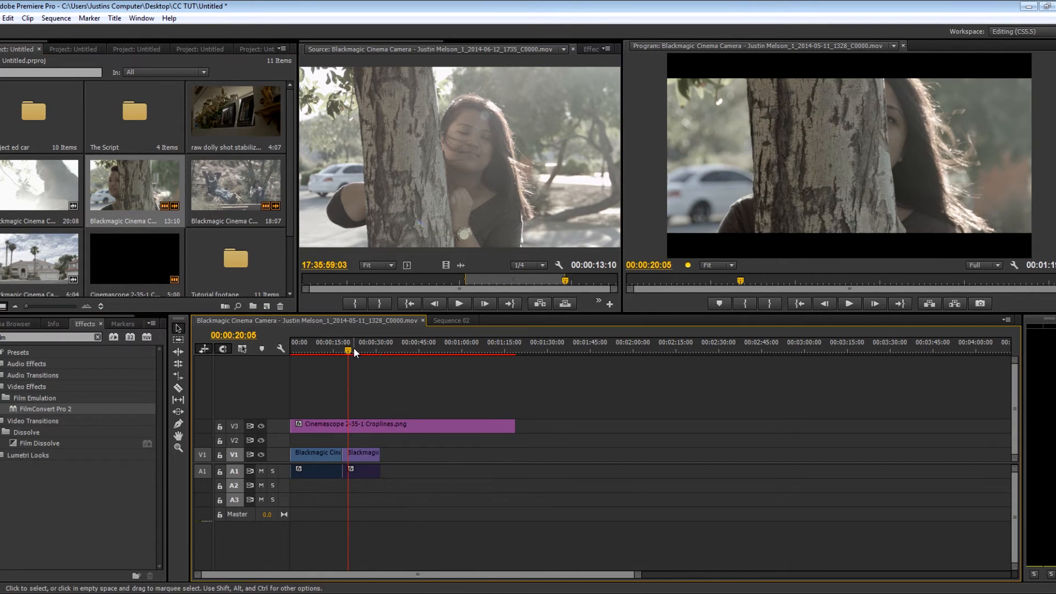
Review the ungraded footage of the two Blackmagic clips in the sequence
left_click_drag(355, 347, 394, 355)
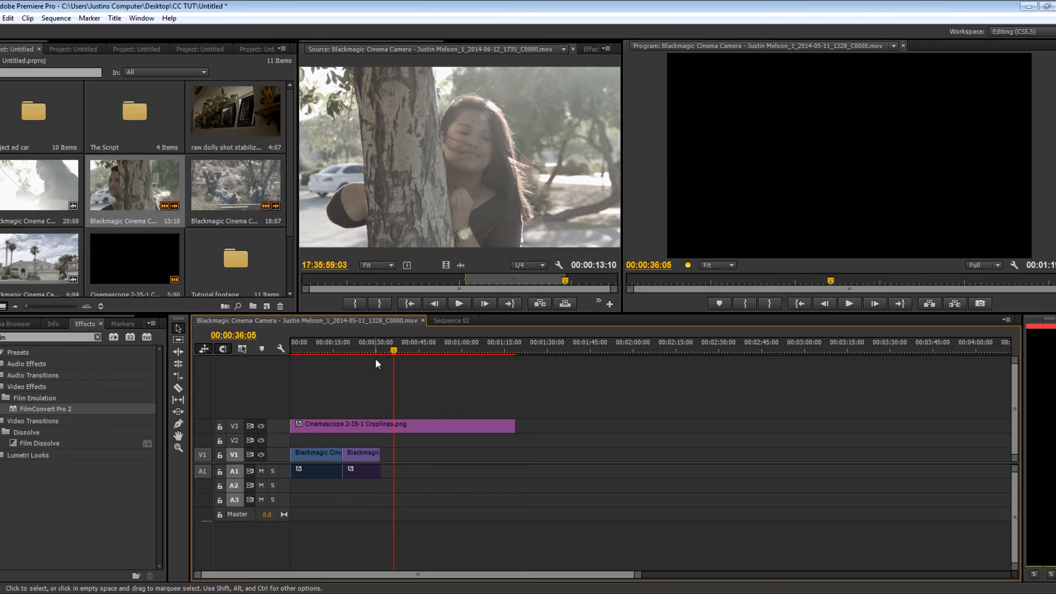
left_click(364, 343)
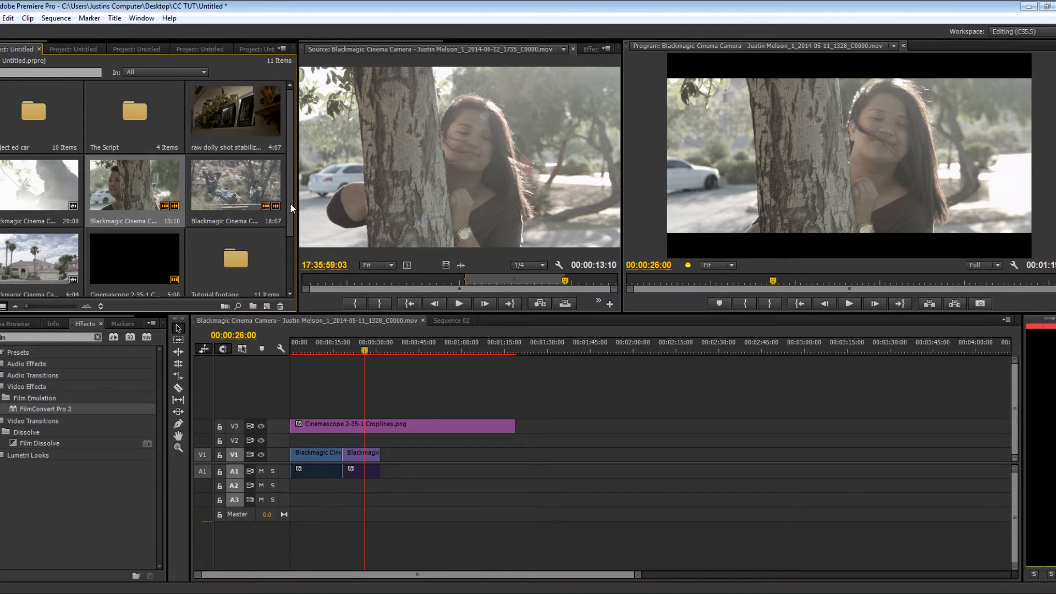
left_click(318, 351)
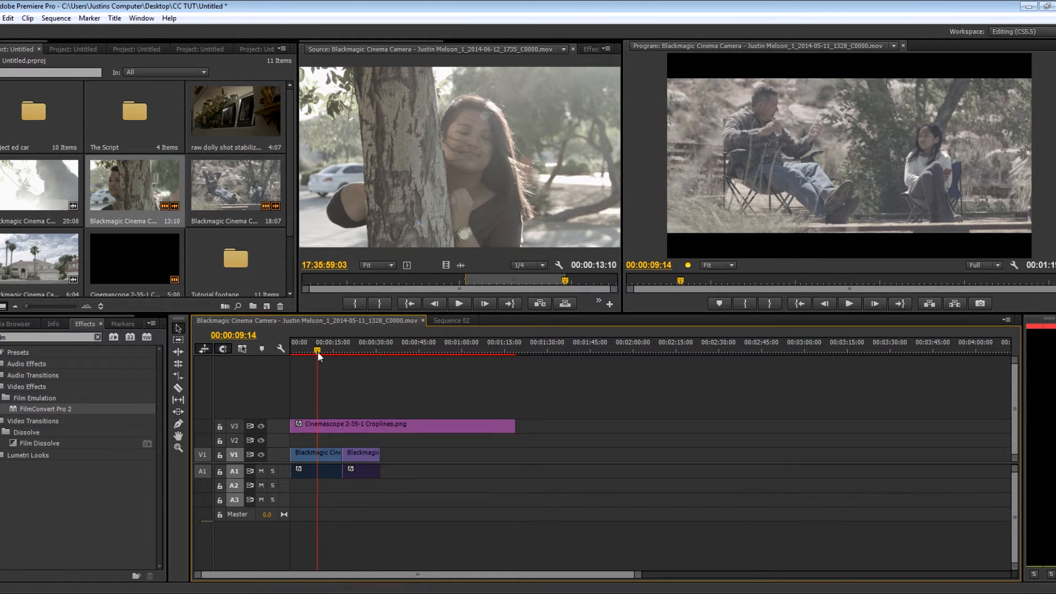
key("space")
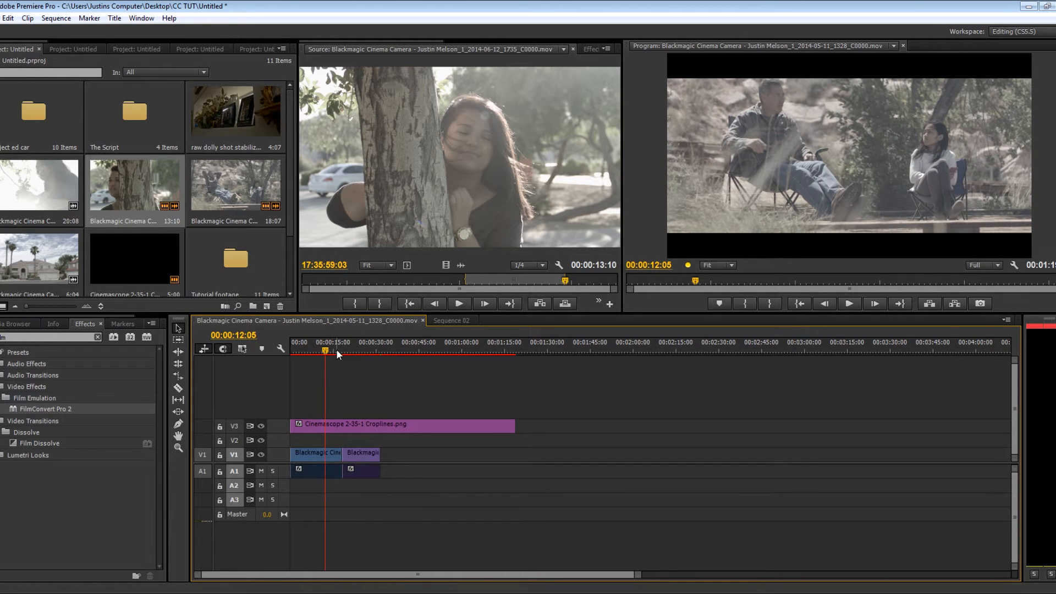
left_click_drag(324, 352, 353, 352)
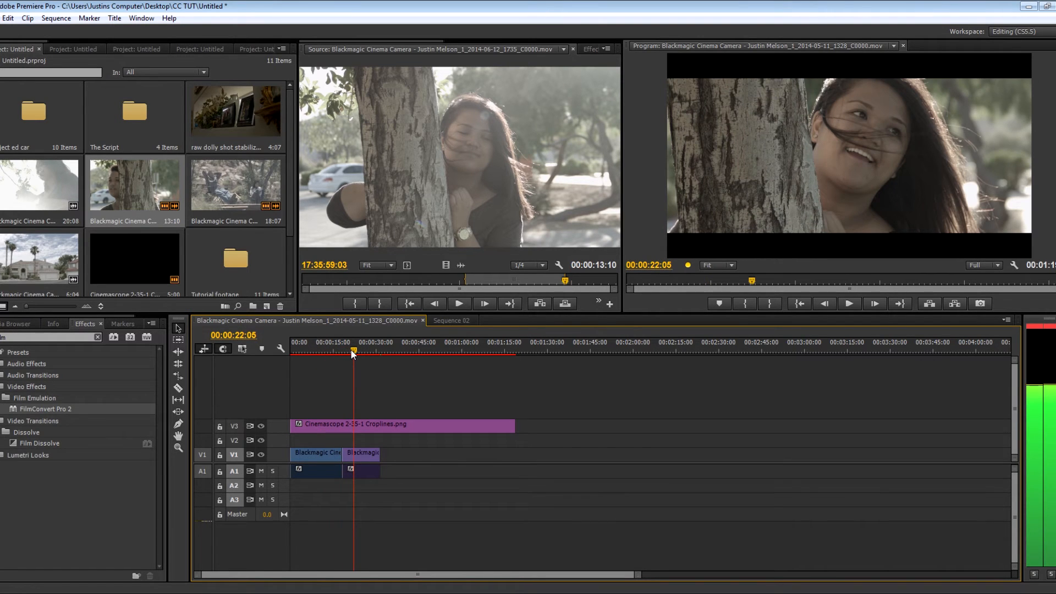
Add MVI_9044 logo in bg.mov from The Script bin after the tree clip on V1 and preview it
double_click(130, 117)
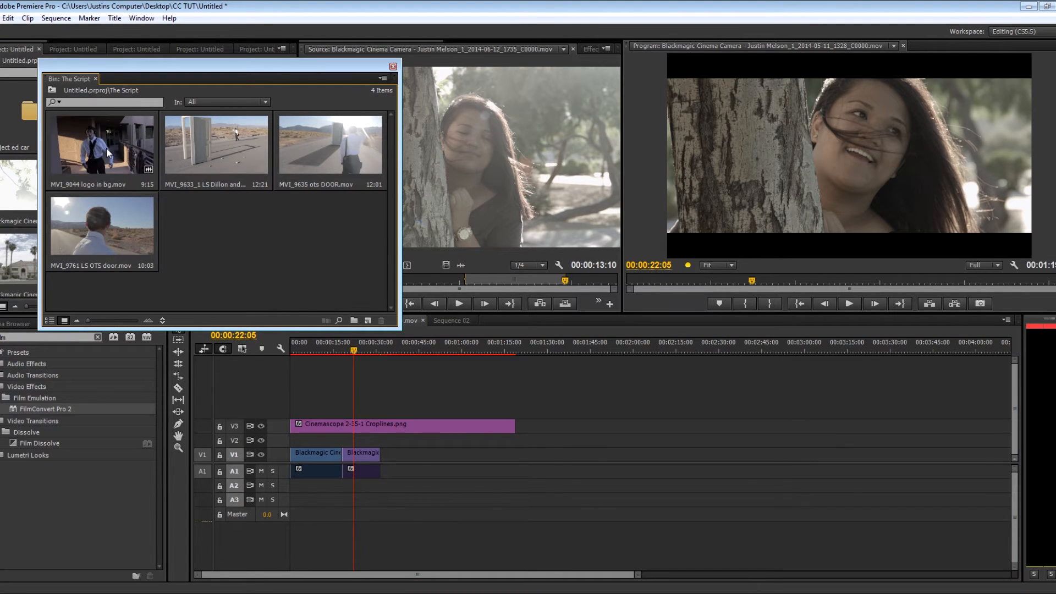
left_click_drag(107, 148, 385, 471)
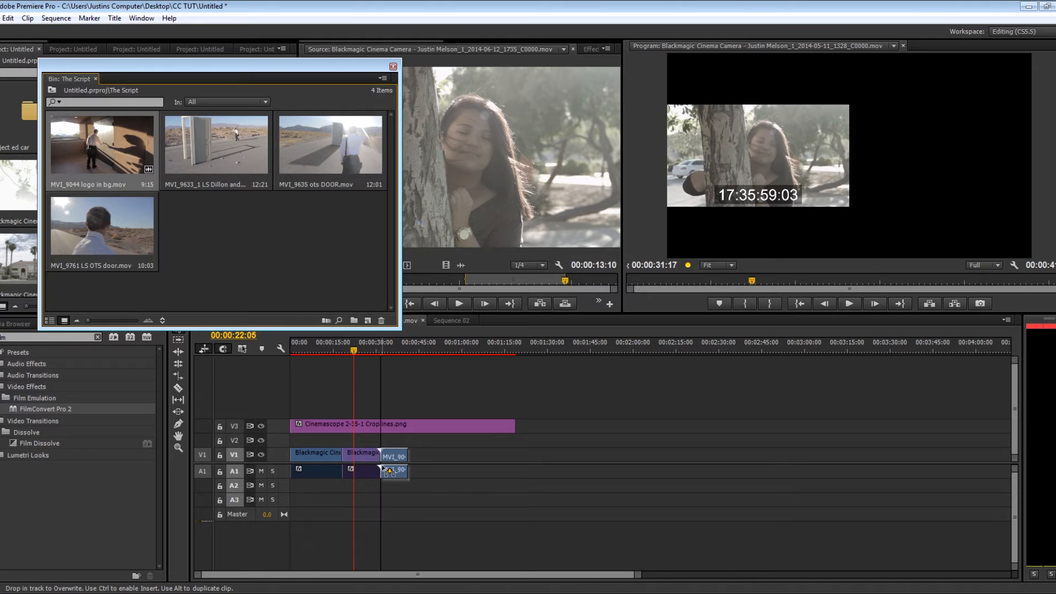
left_click_drag(364, 348, 387, 345)
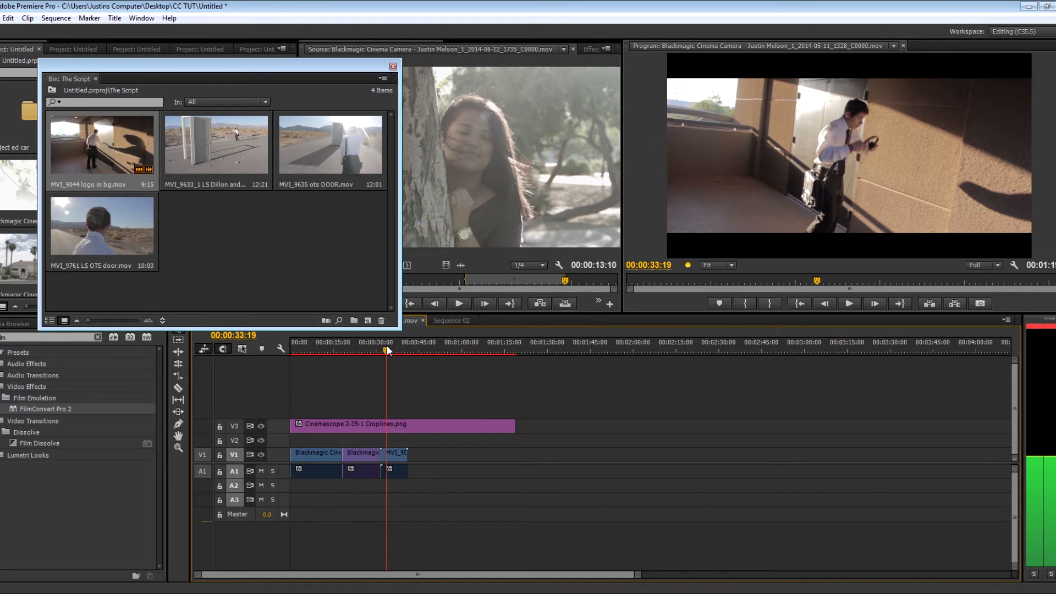
left_click_drag(387, 348, 388, 345)
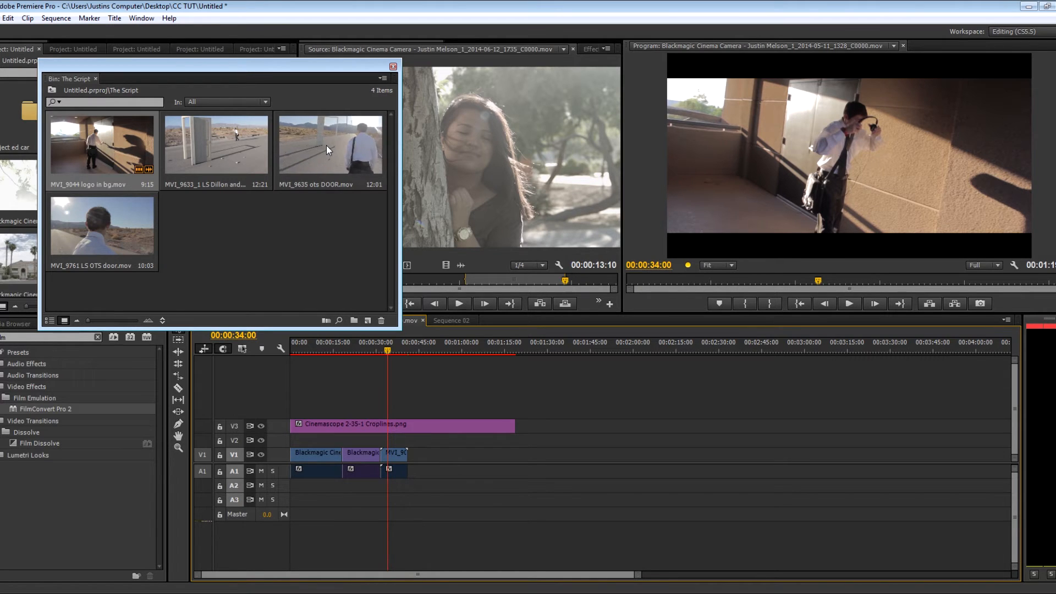
Add MVI_9635 ots DOOR.mov to the end of the clips on V1 and close The Script bin
left_click_drag(326, 145, 413, 467)
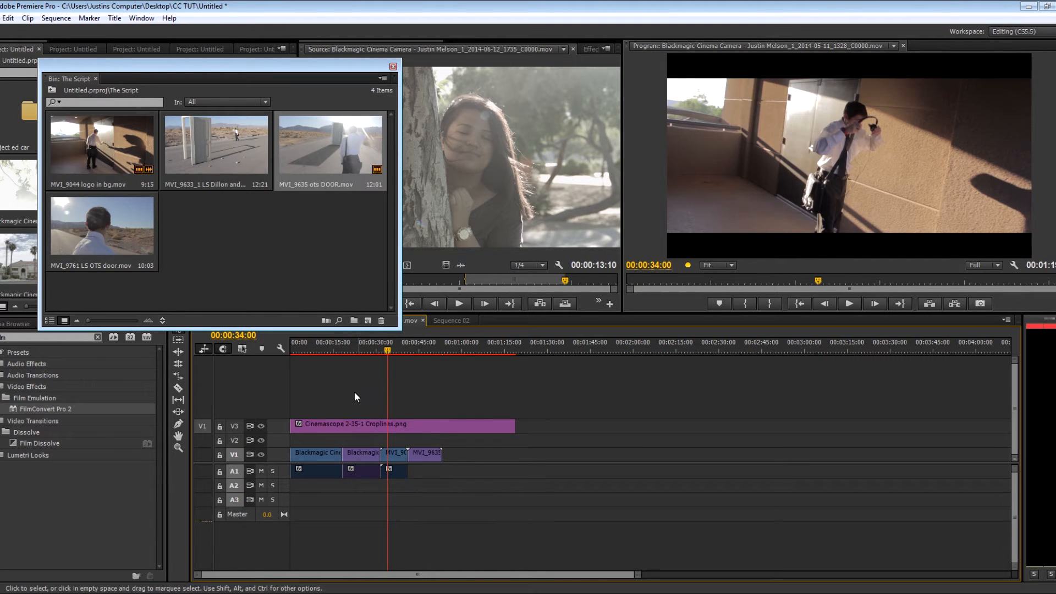
left_click(392, 67)
double_click(182, 152)
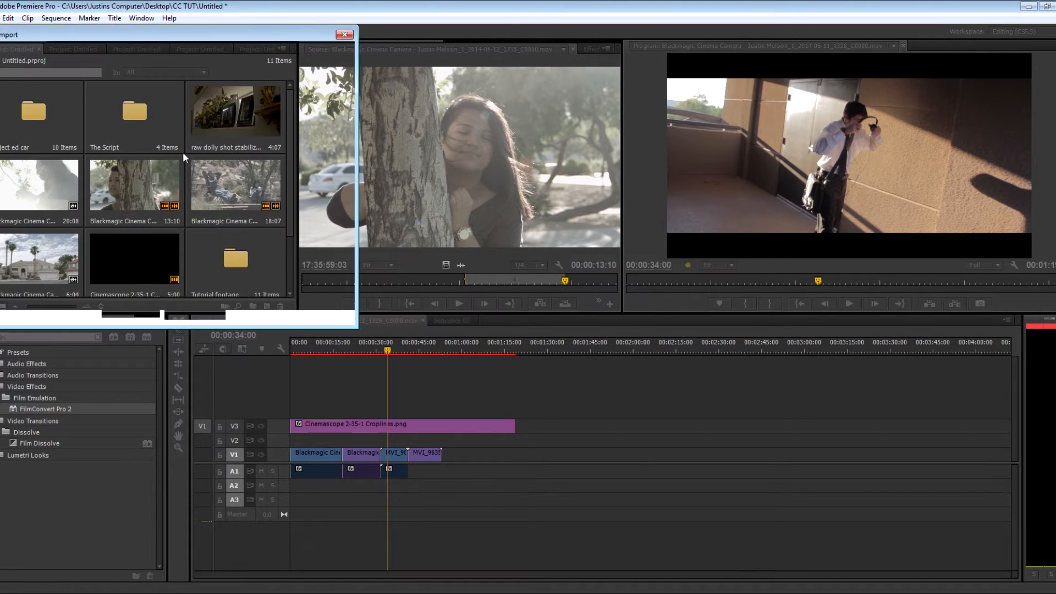
left_click(497, 330)
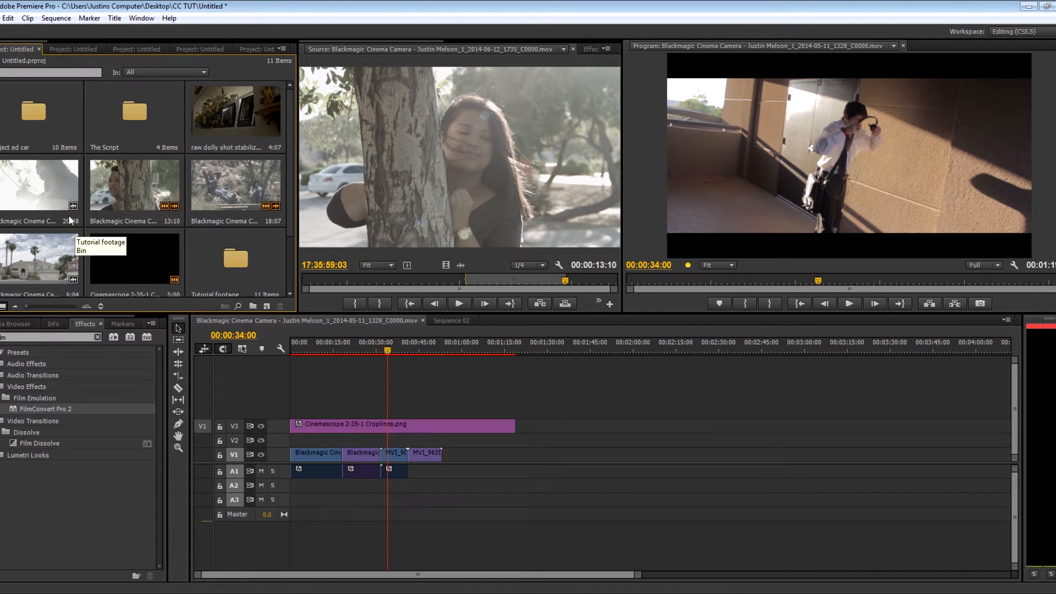
Trim a section of the man-with-glasses clip from the project ed car bin and place it after MVI_9635 ots DOOR.mov on V1
double_click(41, 107)
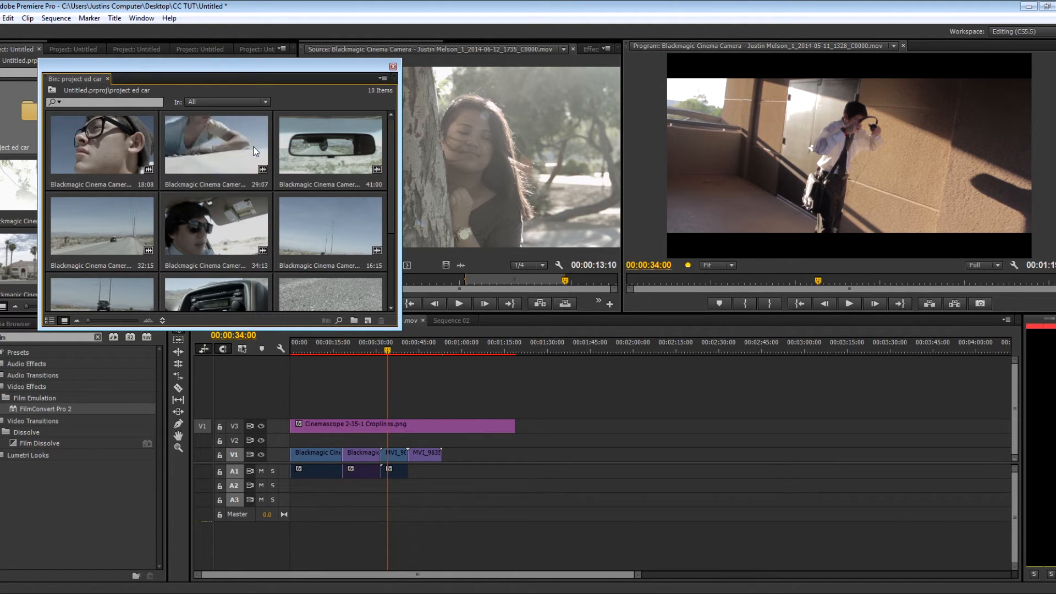
double_click(214, 147)
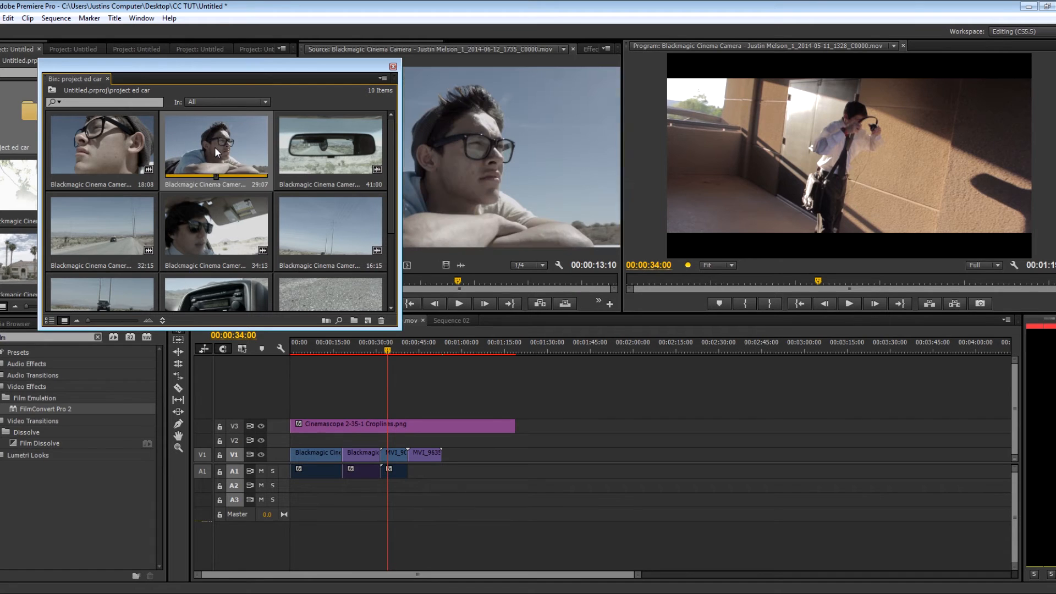
left_click(392, 66)
left_click_drag(423, 285, 488, 277)
key("o")
left_click_drag(484, 220, 451, 458)
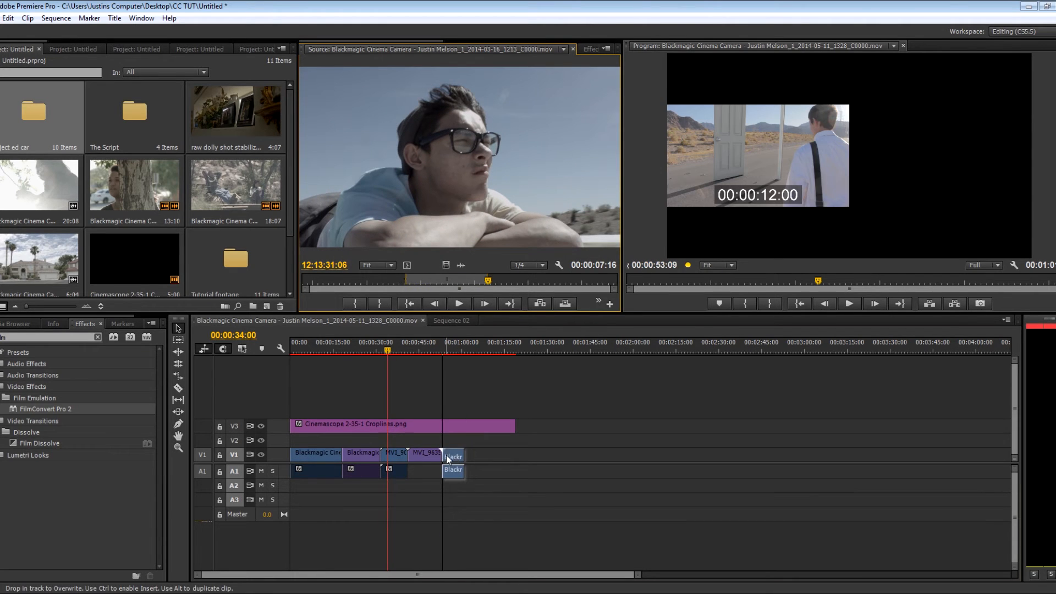
left_click(447, 351)
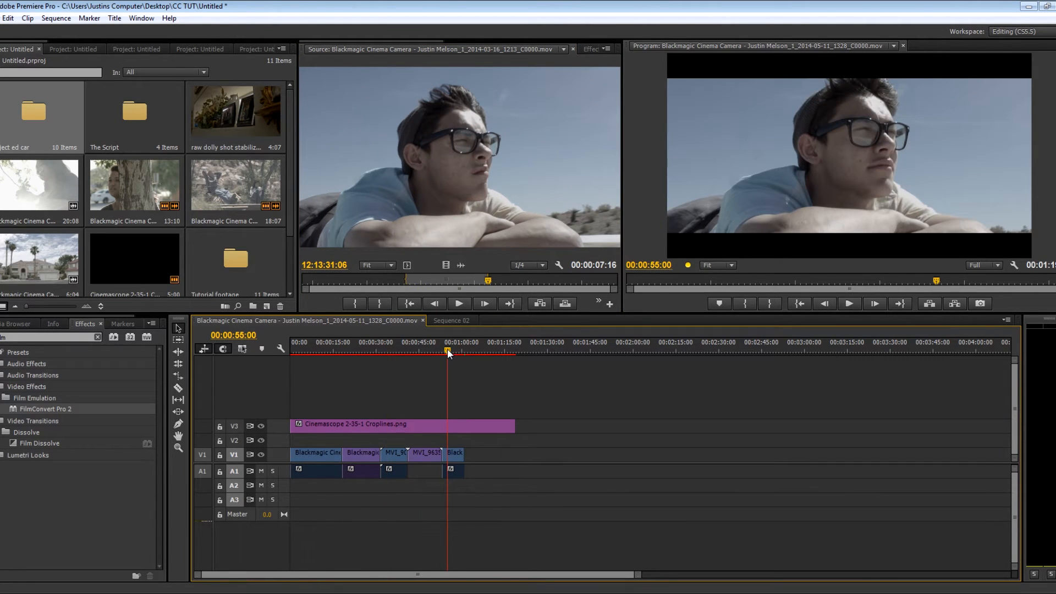
Mute track A1, hide the crop-lines overlay on V3, and review the assembled clips from the start of the sequence
left_click_drag(447, 348, 290, 349)
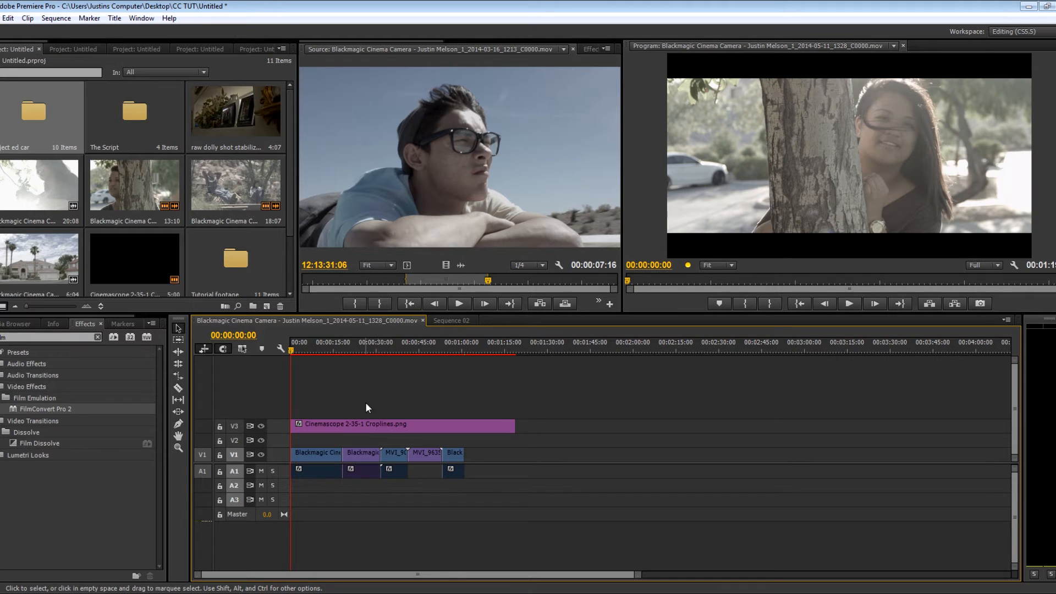
left_click(262, 470)
left_click_drag(300, 354, 386, 358)
key("space")
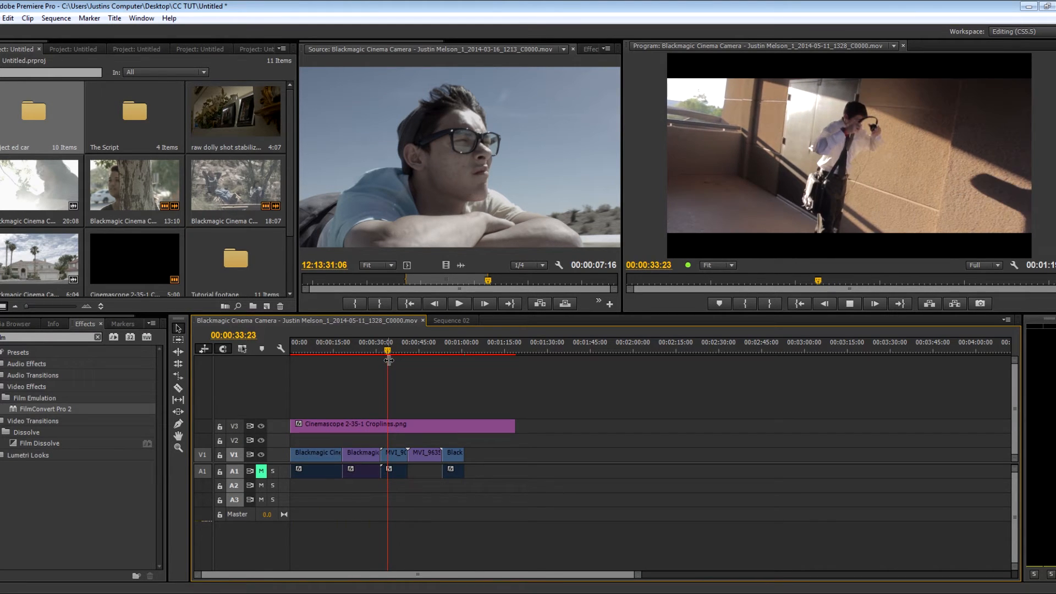
left_click(386, 352)
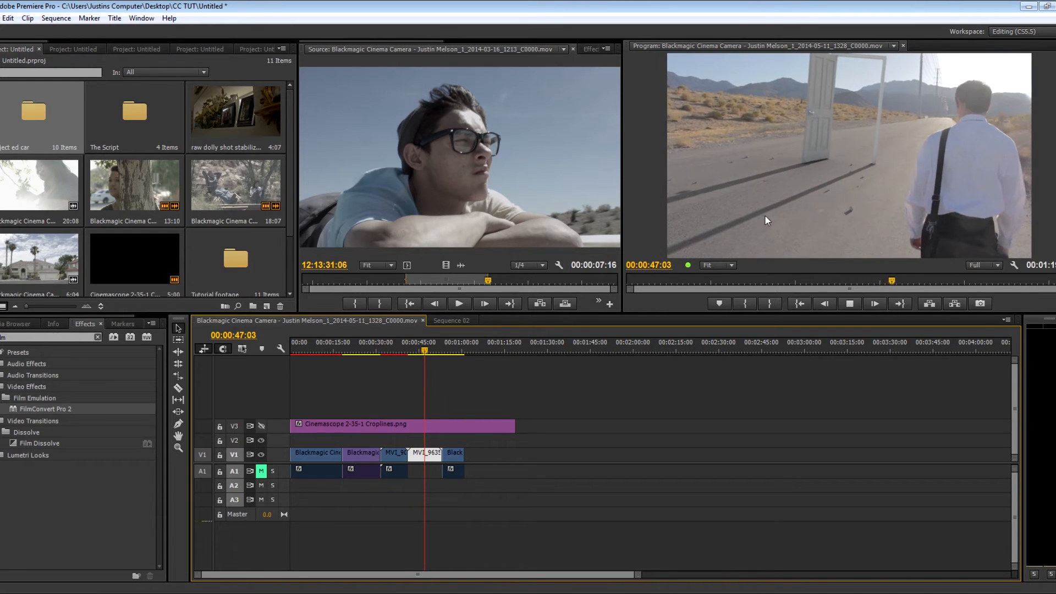
left_click_drag(410, 352, 453, 352)
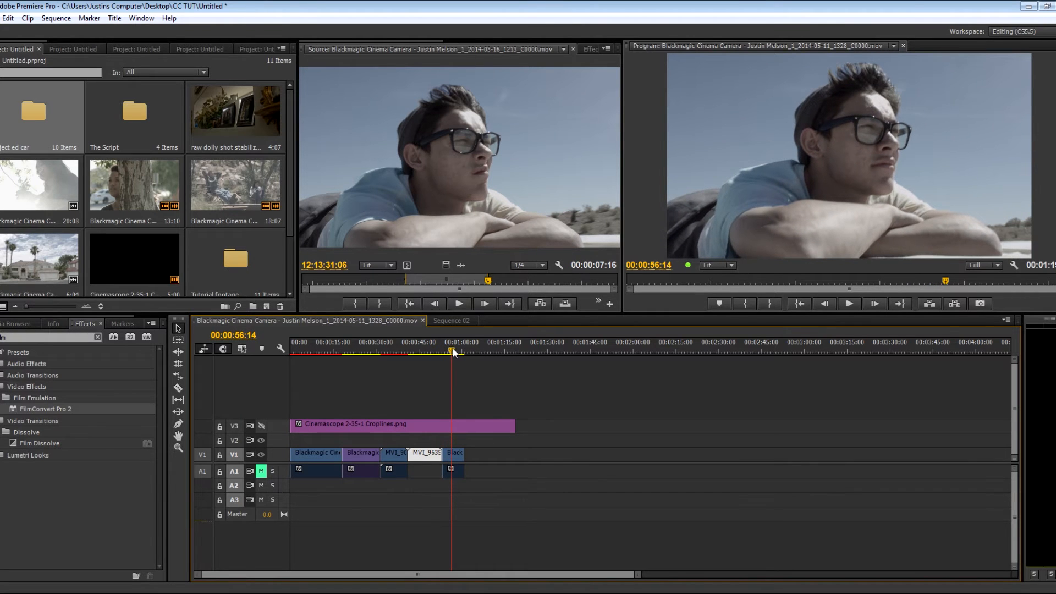
Preview the man-with-glasses clip in an enlarged program monitor and check the end of the sequence
key("grave")
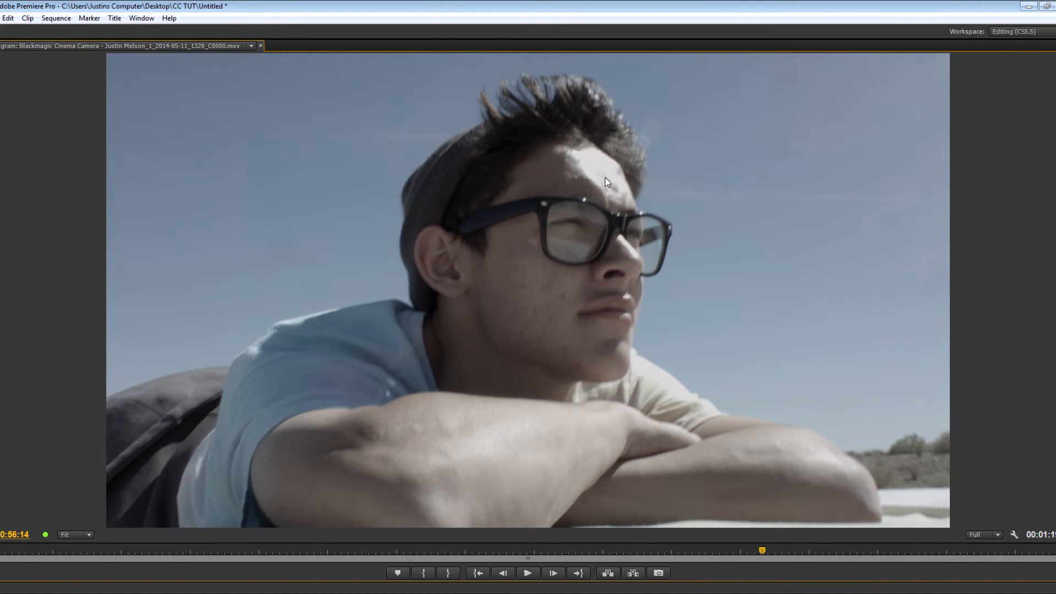
key("space")
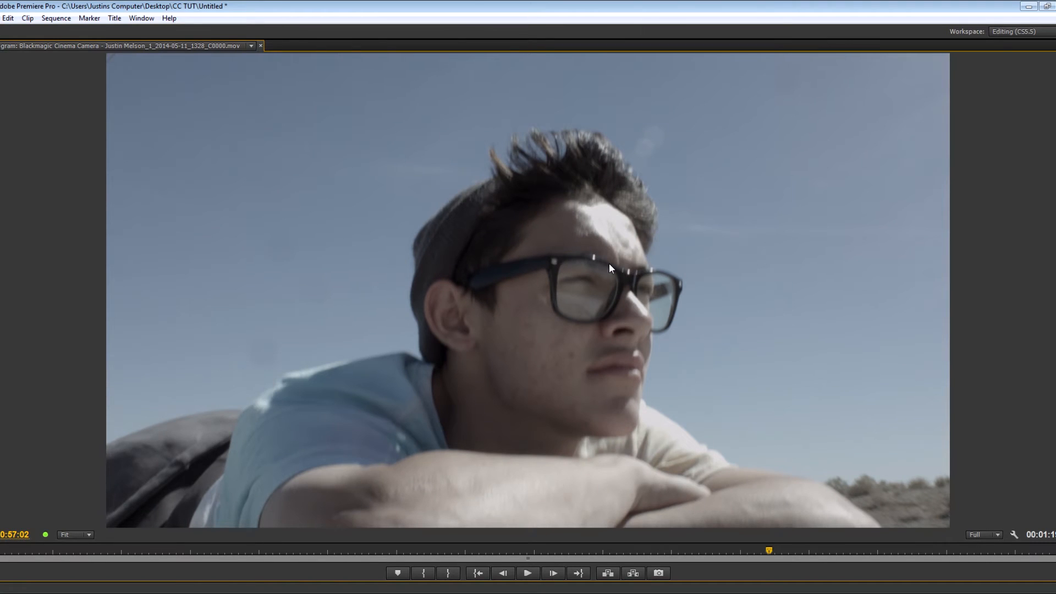
key("grave")
key("space")
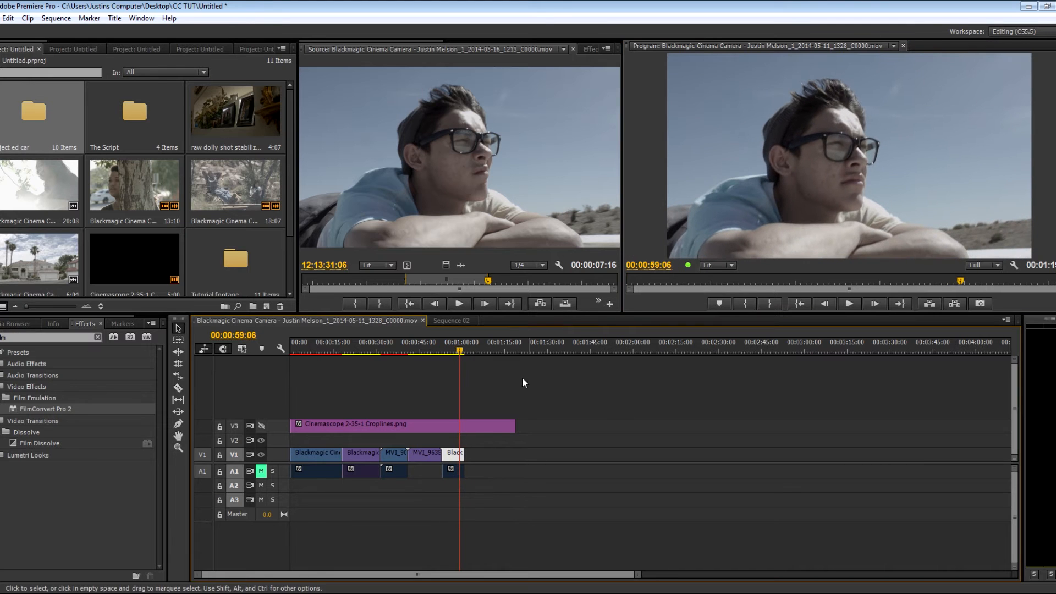
left_click_drag(460, 351, 470, 351)
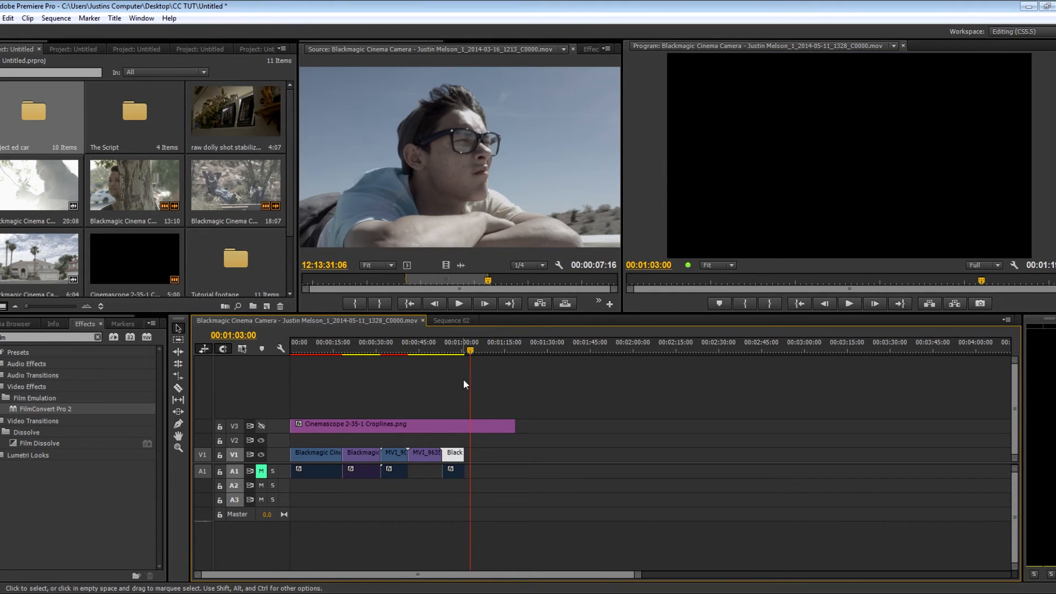
left_click(462, 350)
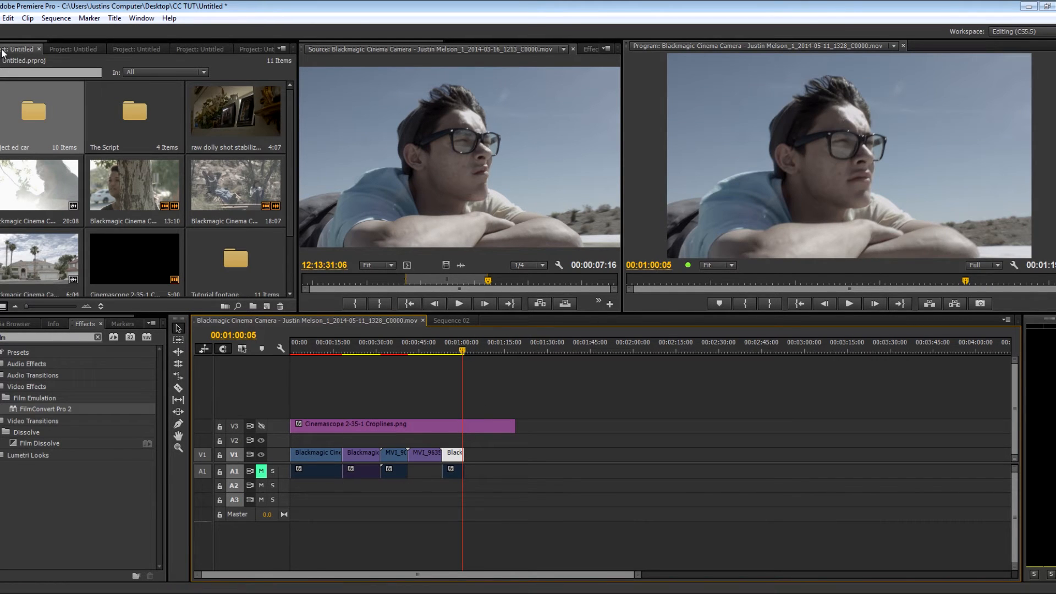
Save the project and send the sequence to Adobe SpeedGrade via Direct Link
key("alt+f")
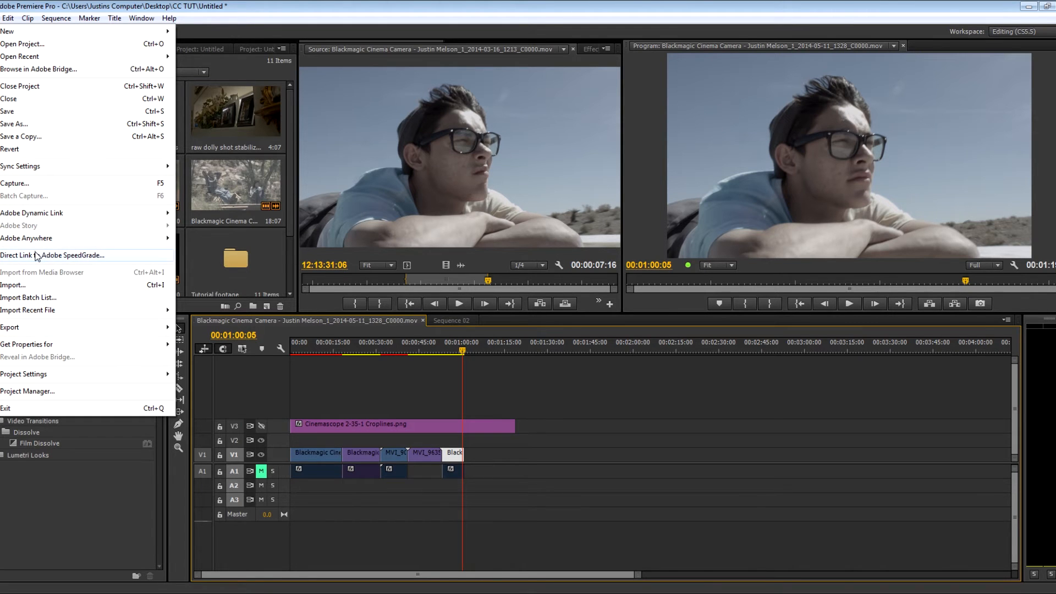
left_click(36, 256)
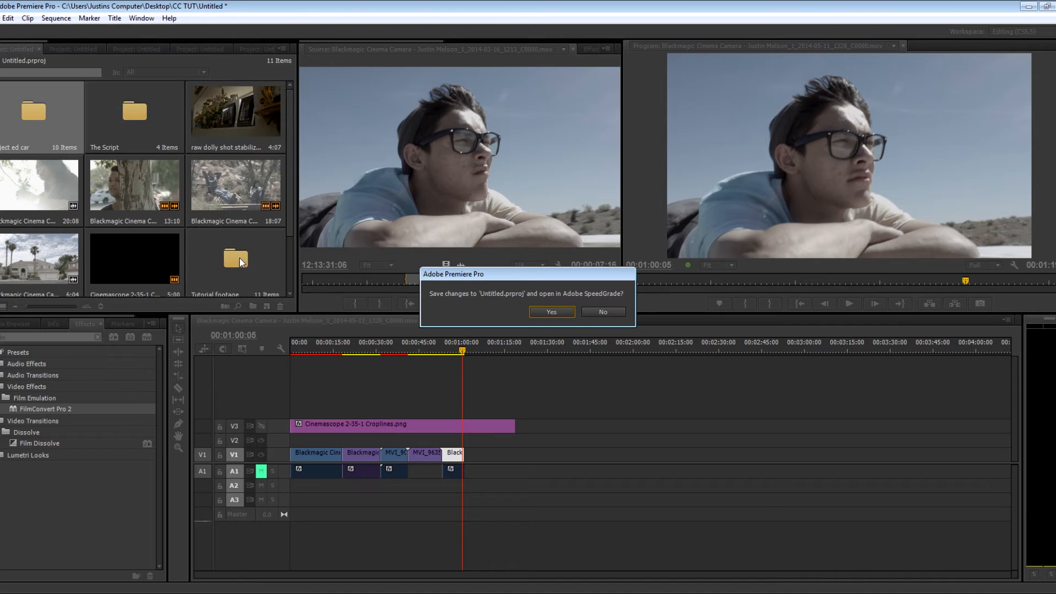
left_click(552, 312)
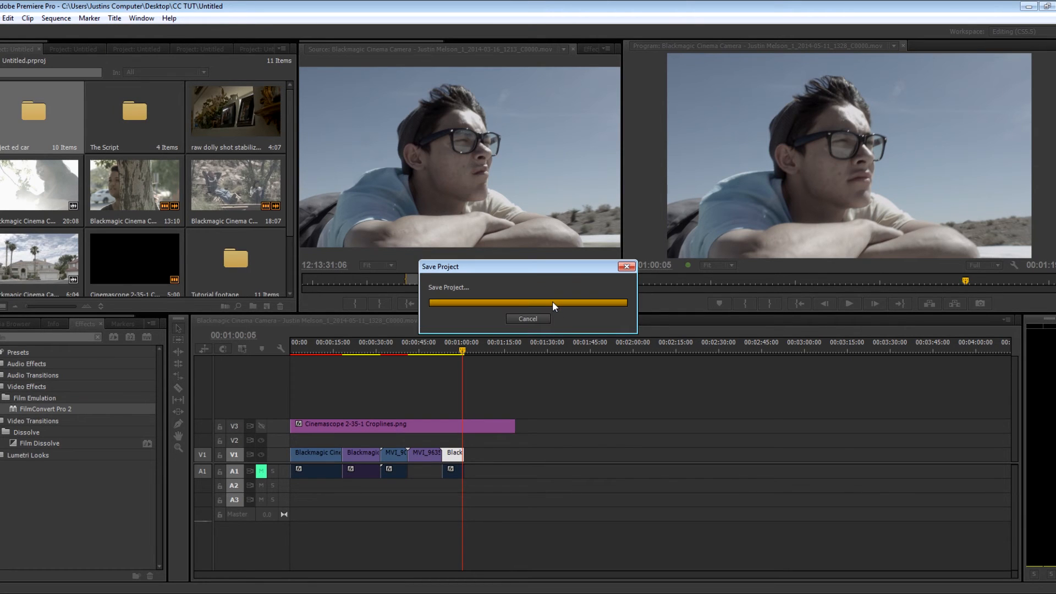
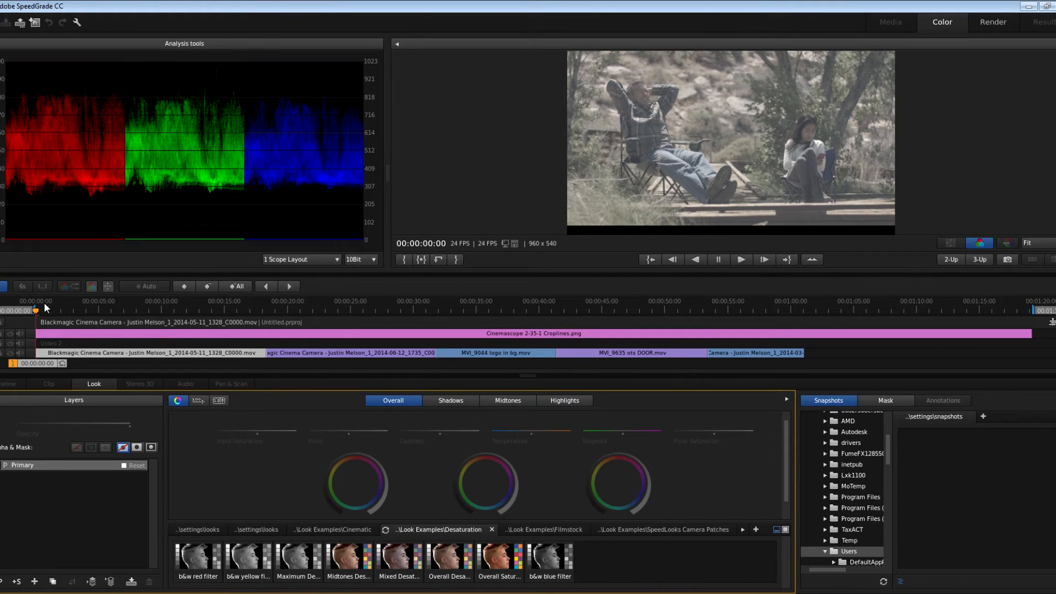
Examine each of the five clips and their color scopes along the SpeedGrade timeline, ending on the first clip
left_click_drag(48, 305, 427, 313)
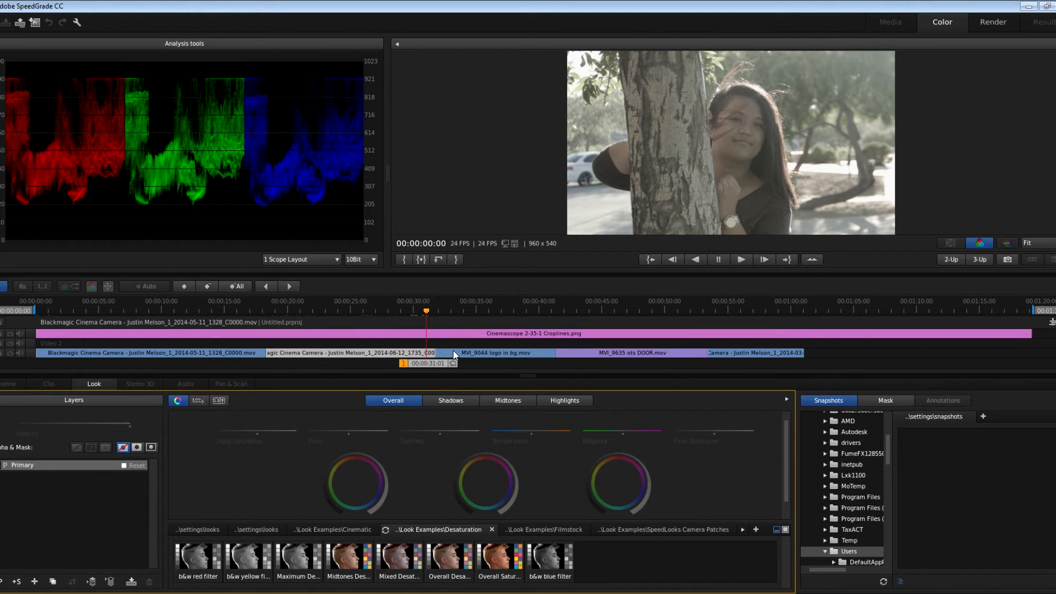
left_click_drag(455, 308, 395, 355)
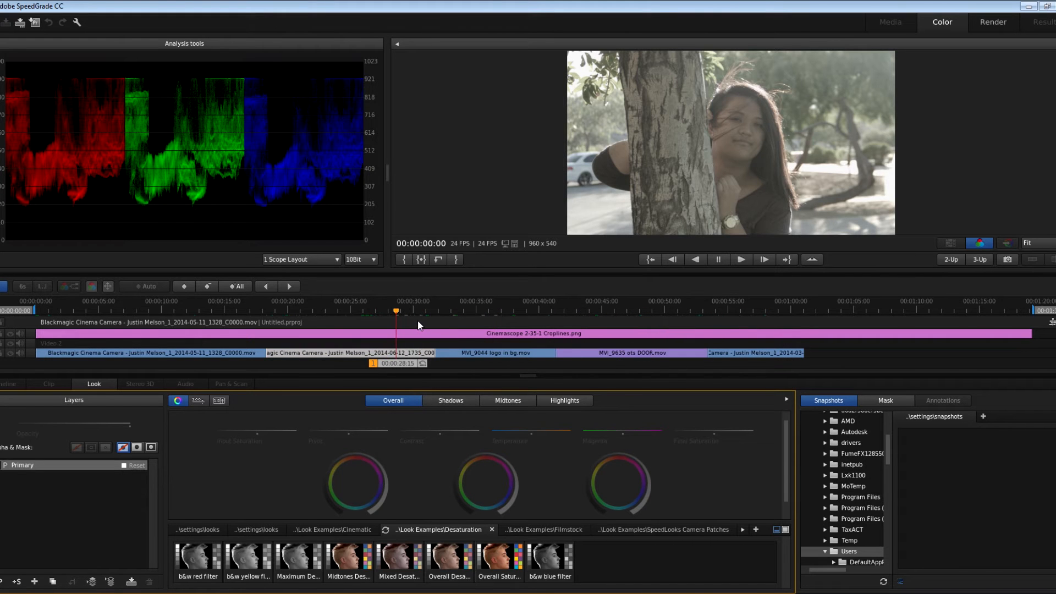
left_click(492, 307)
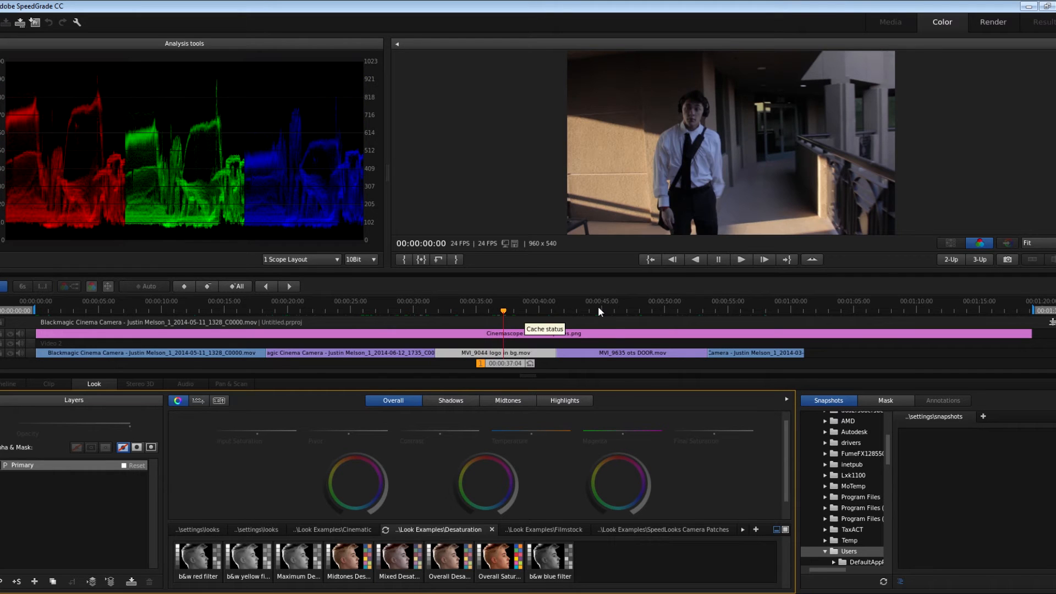
left_click(626, 307)
left_click(751, 309)
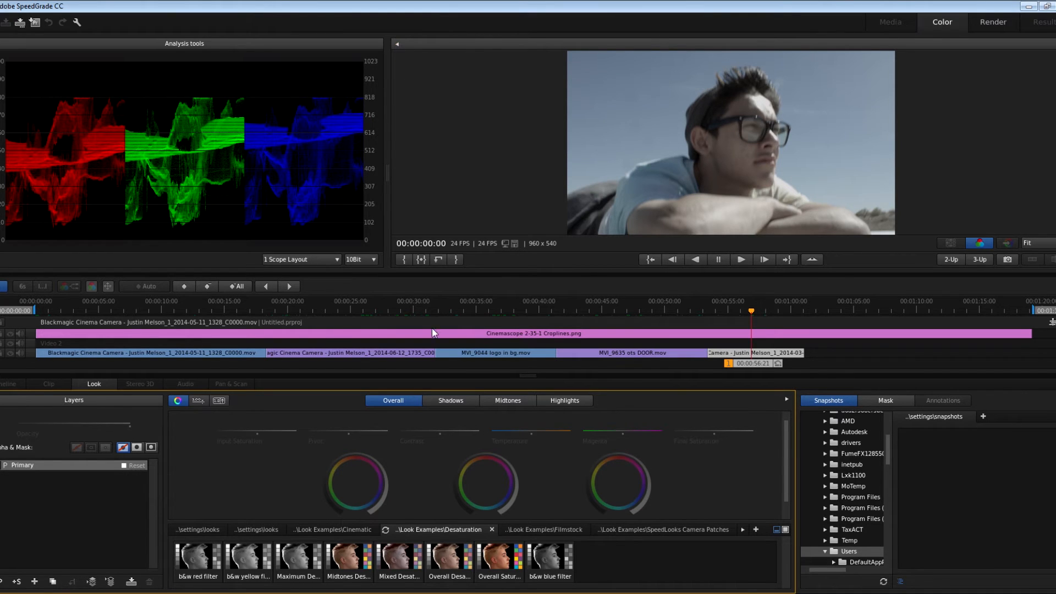
left_click(133, 306)
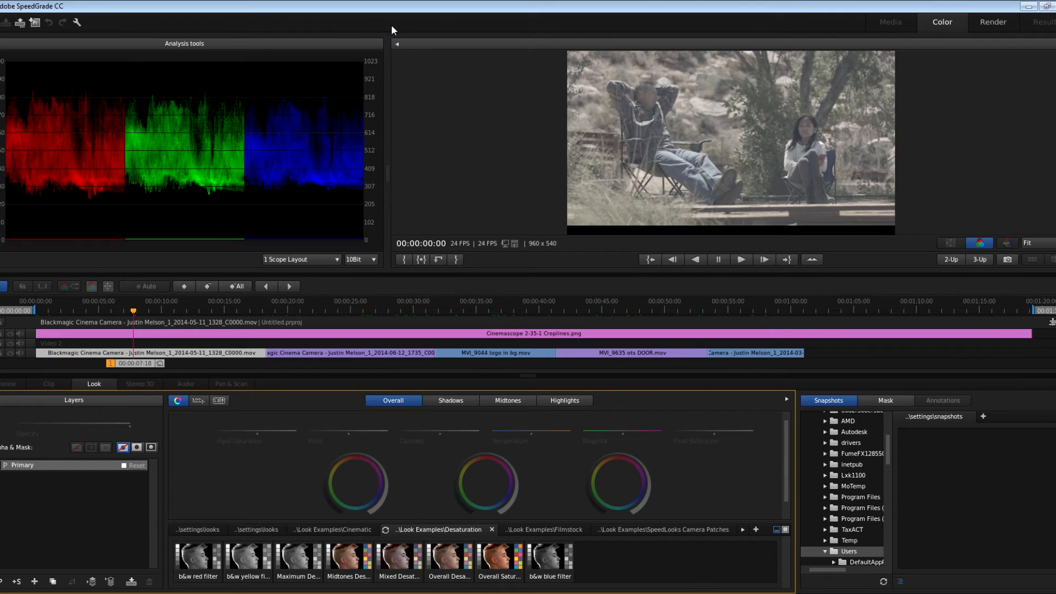
Hide the analysis scopes and park the playhead at 00:00:10:02 in the first clip
left_click(398, 44)
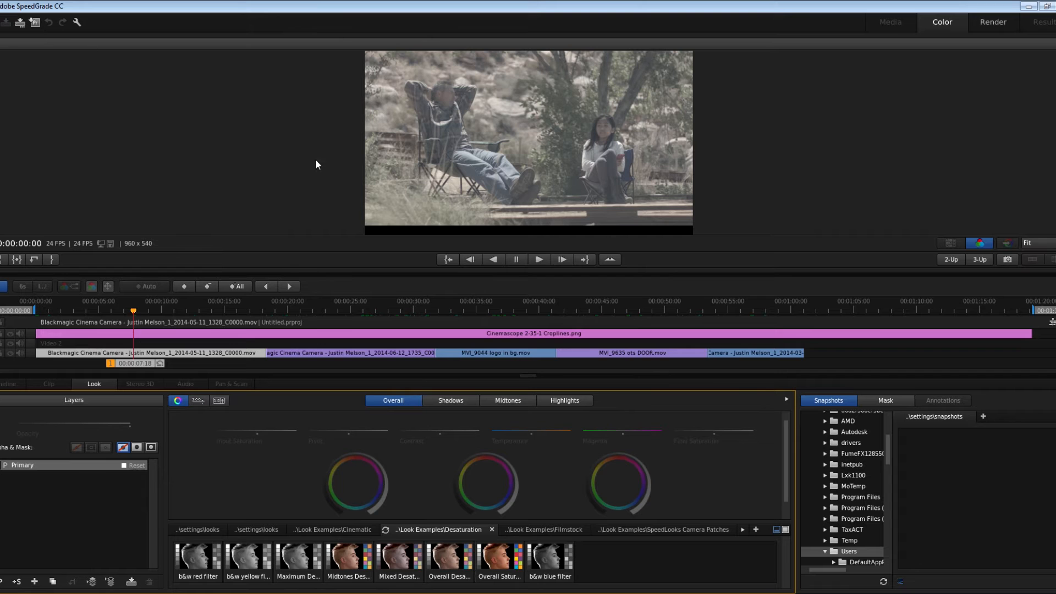
left_click(147, 309)
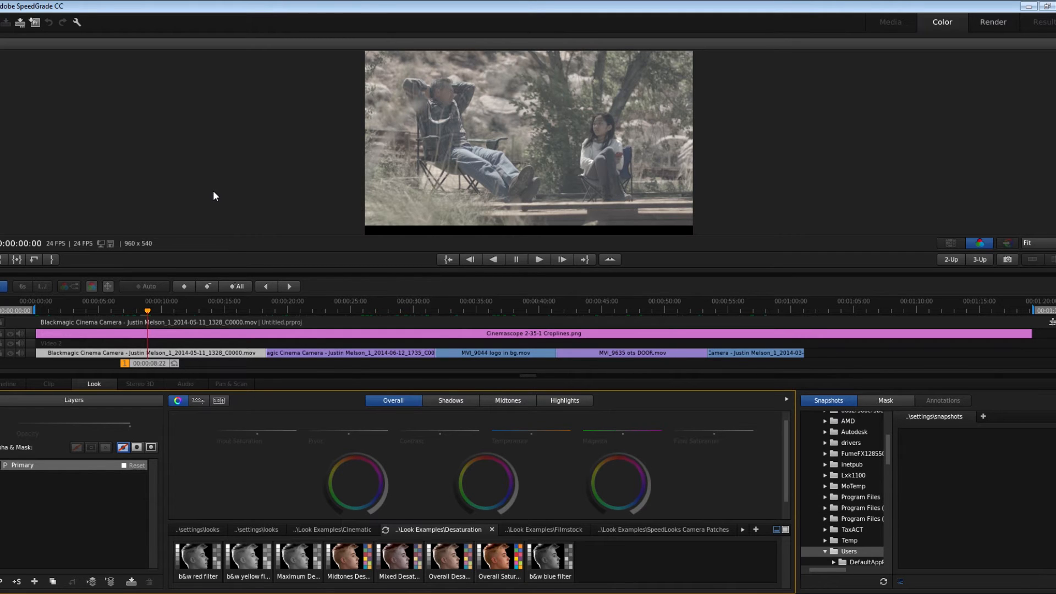
left_click_drag(158, 309, 162, 309)
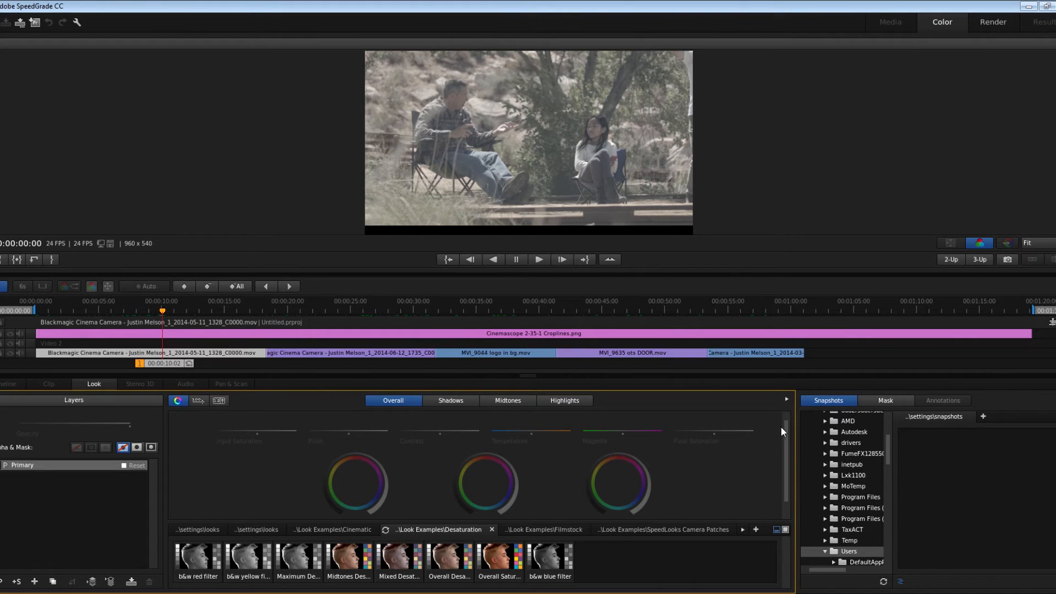
Try darkening the first clip with the overall Offset wheel and reset the adjustment
left_click_drag(780, 427, 784, 456)
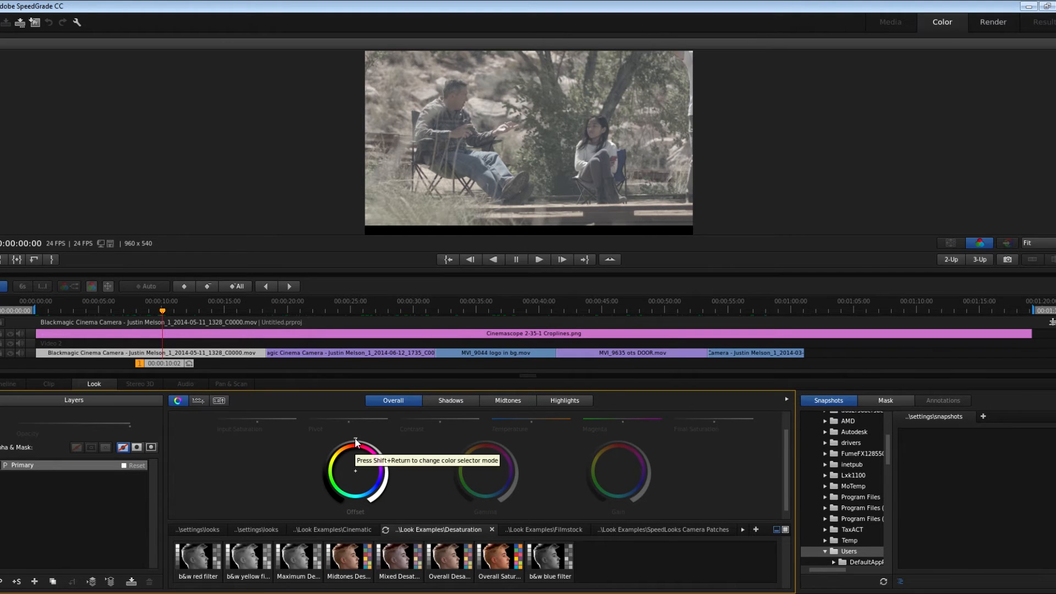
left_click_drag(355, 442, 249, 439)
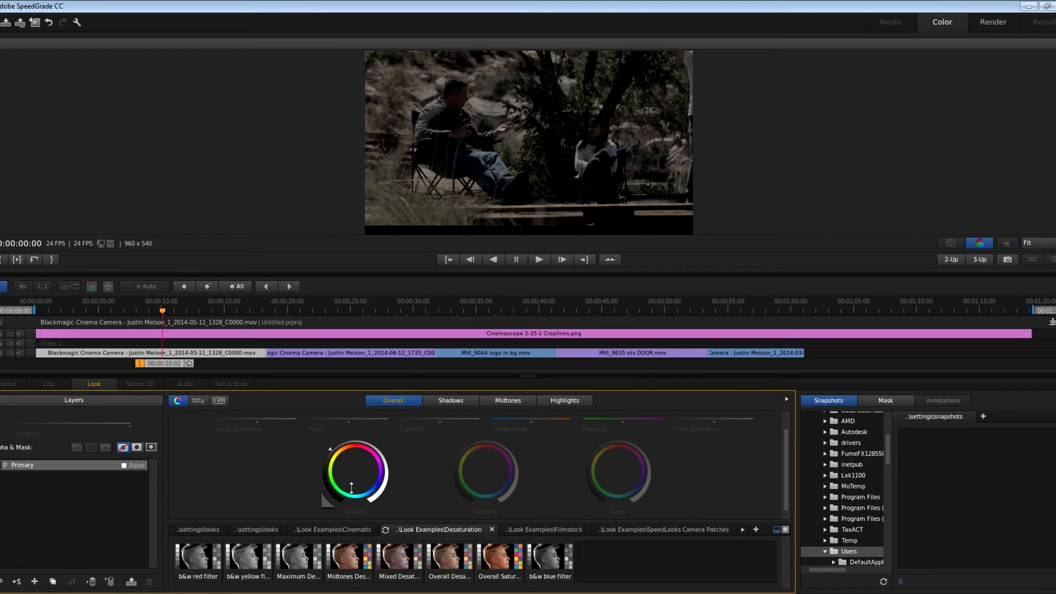
left_click(324, 502)
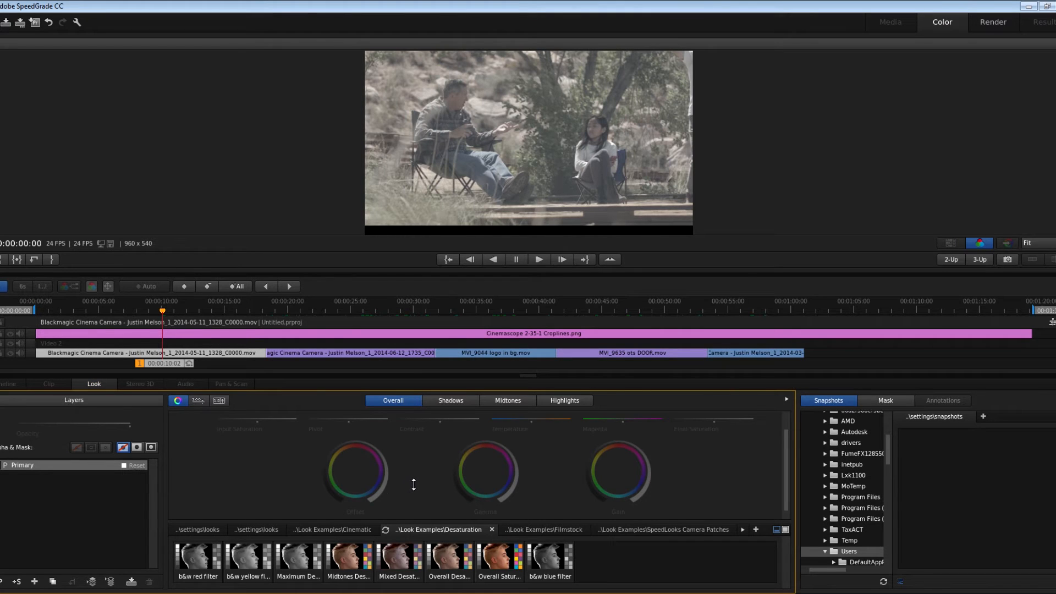
scroll(410, 486, "up", 1)
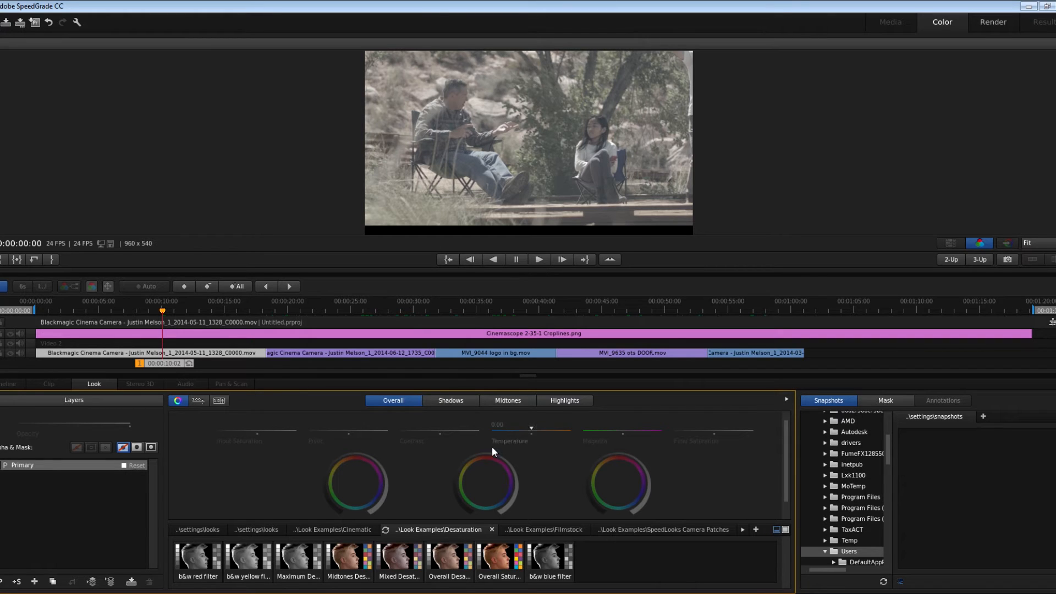
Increase the first clip's overall contrast slightly and raise its midtone contrast
left_click_drag(440, 427, 447, 428)
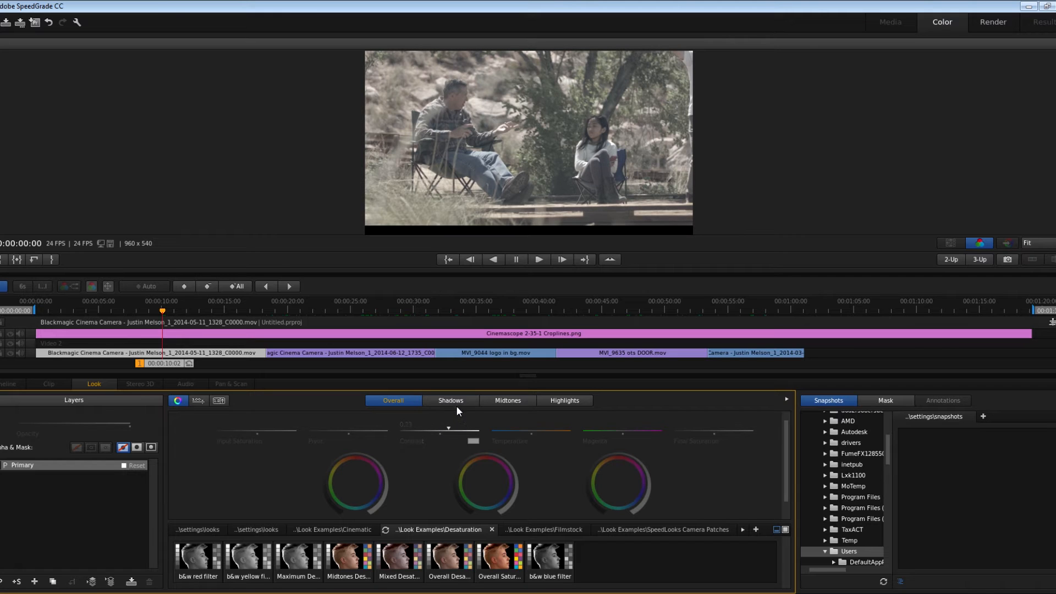
left_click(506, 398)
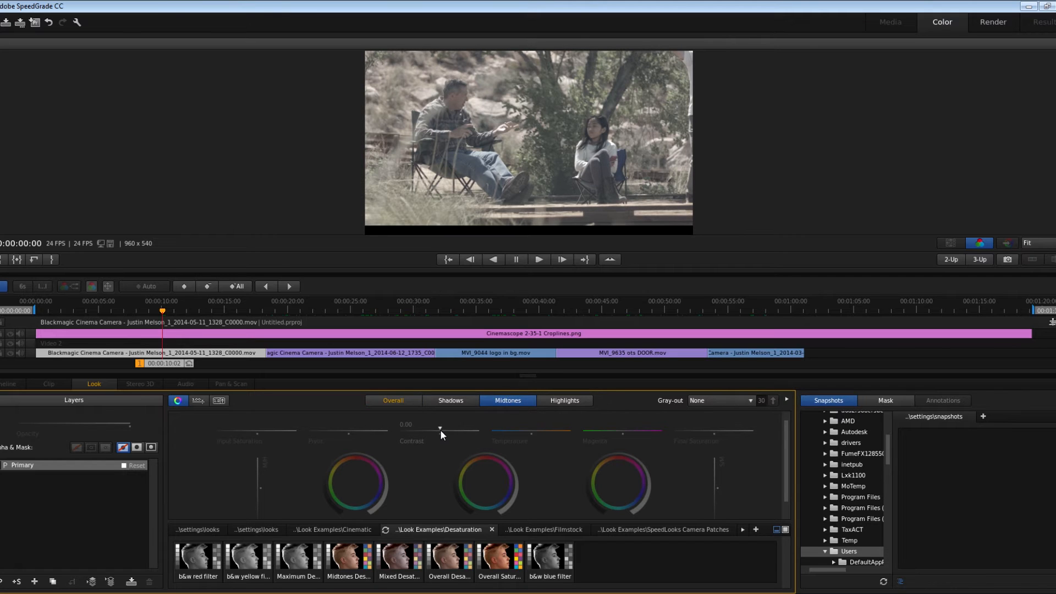
left_click_drag(440, 430, 441, 435)
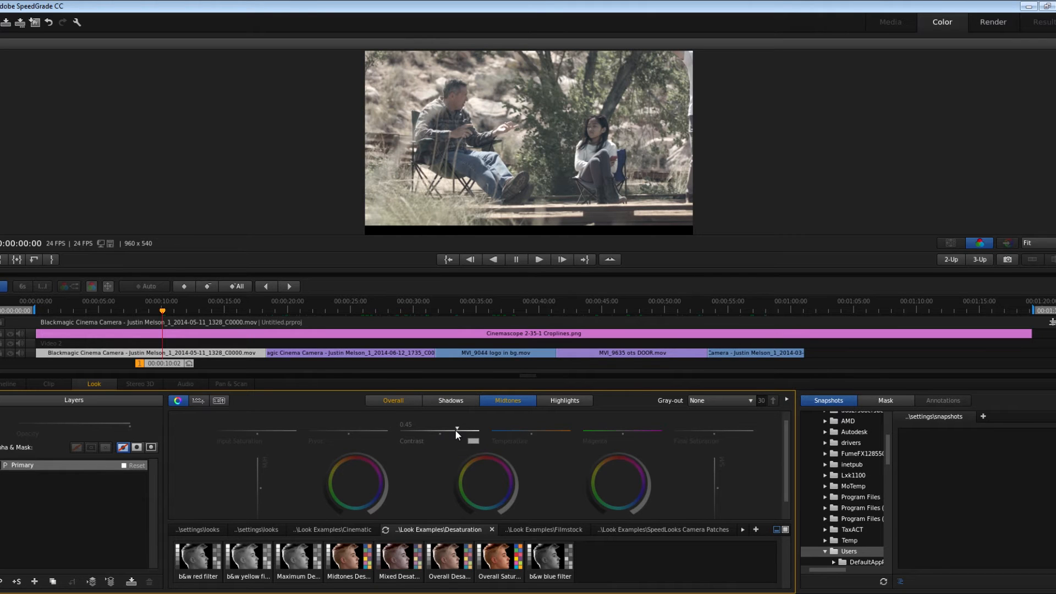
mouse_move(452, 430)
left_mouse_down()
mouse_move(425, 427)
mouse_move(465, 426)
mouse_move(450, 424)
left_mouse_up()
Lower the first clip's overall gamma to darken it and shift the overall temperature slightly warmer
left_click(402, 395)
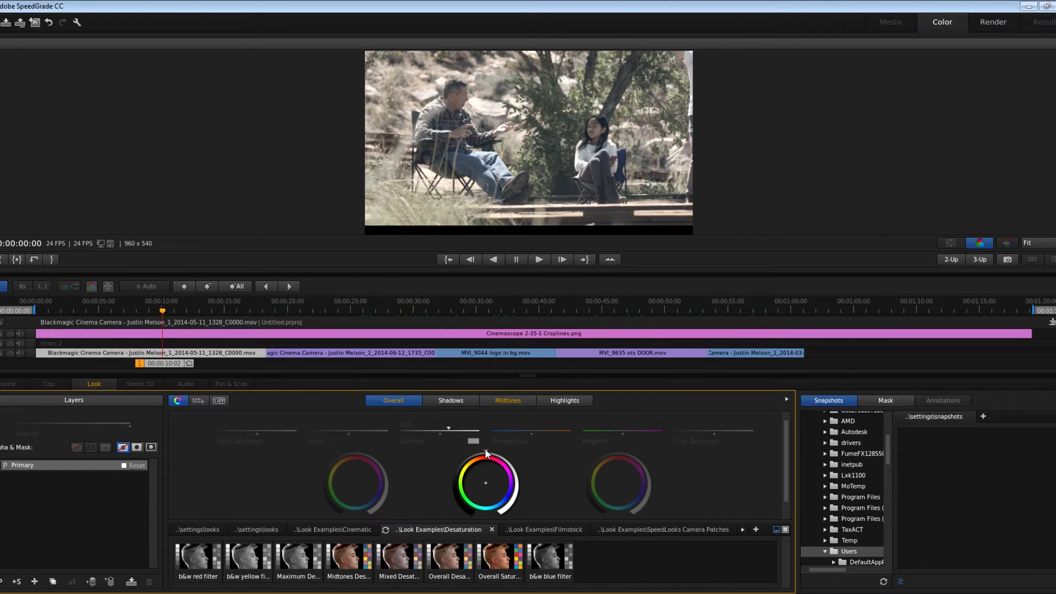
left_click_drag(485, 451, 471, 452)
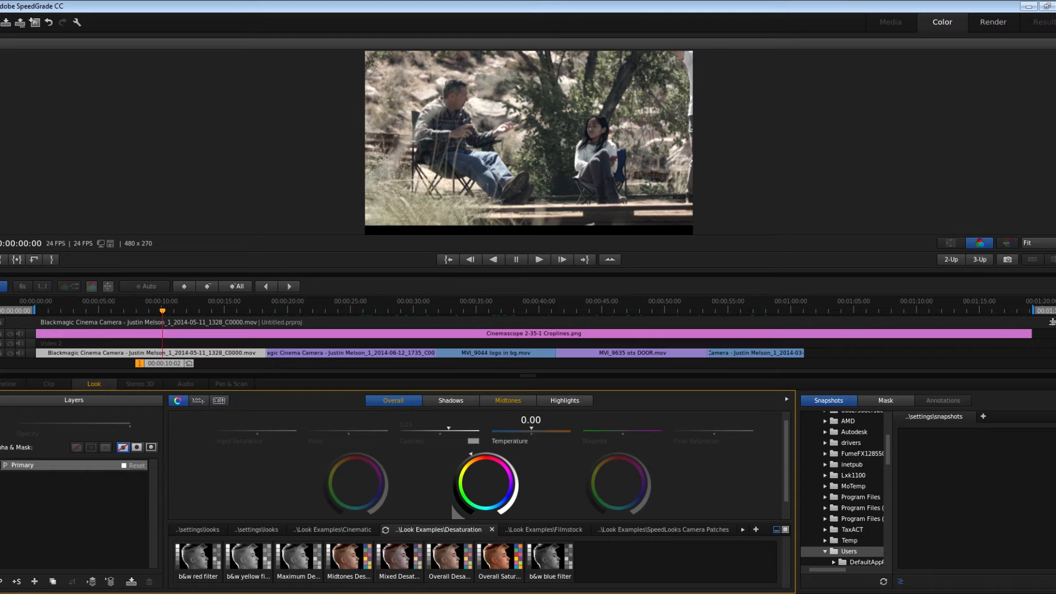
left_click_drag(530, 427, 533, 427)
Raise the final saturation of the first clip's midtones slightly
left_click(527, 403)
left_click_drag(714, 429, 721, 427)
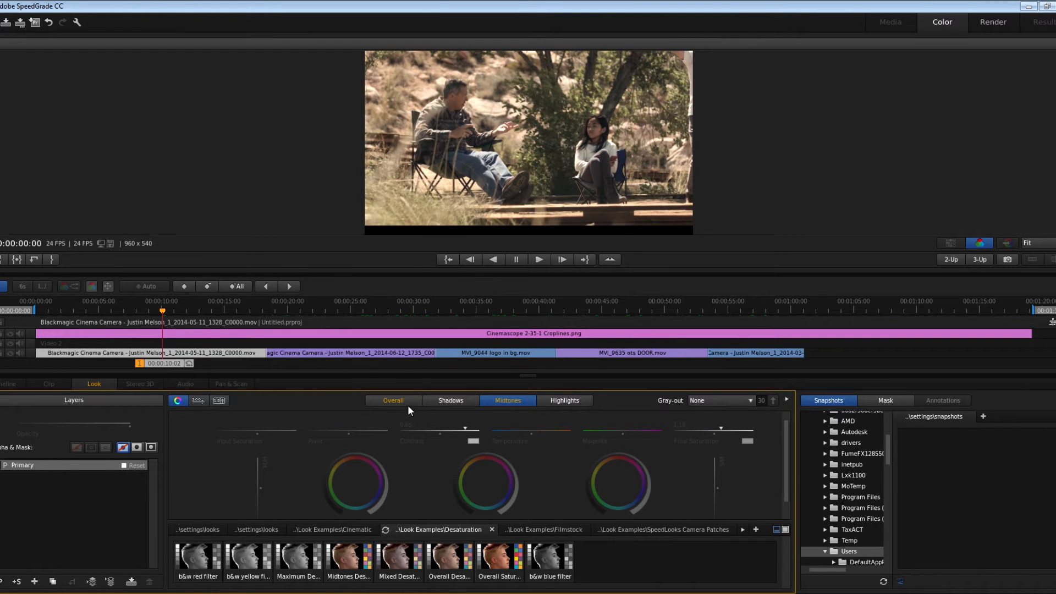
Raise the first clip's midtone final saturation a little further and lower its overall final saturation slightly
mouse_move(715, 428)
left_mouse_down()
mouse_move(605, 428)
mouse_move(728, 426)
left_mouse_up()
left_click(396, 399)
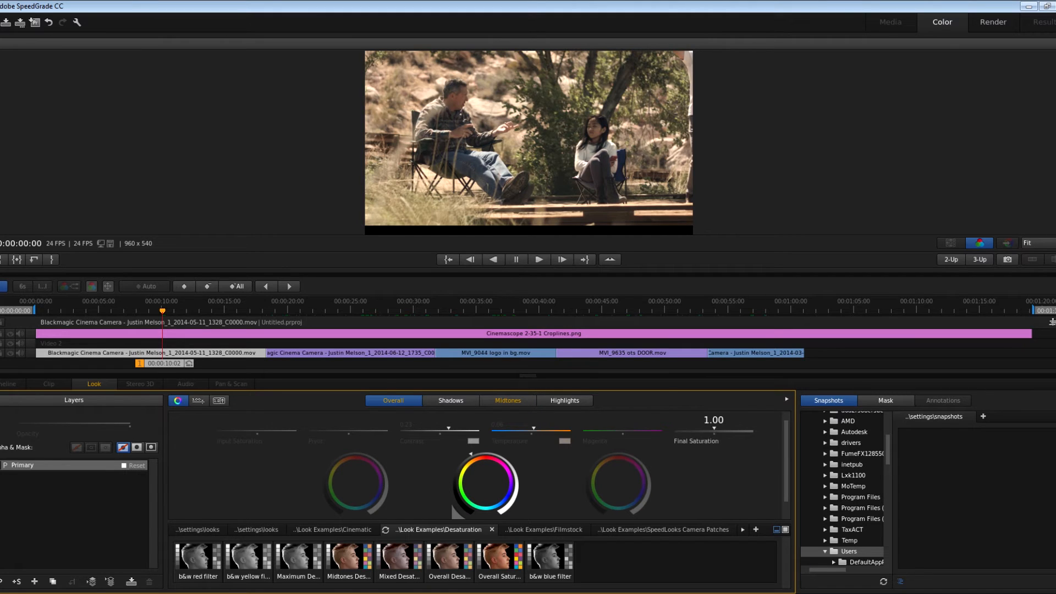
left_click_drag(713, 428, 671, 427)
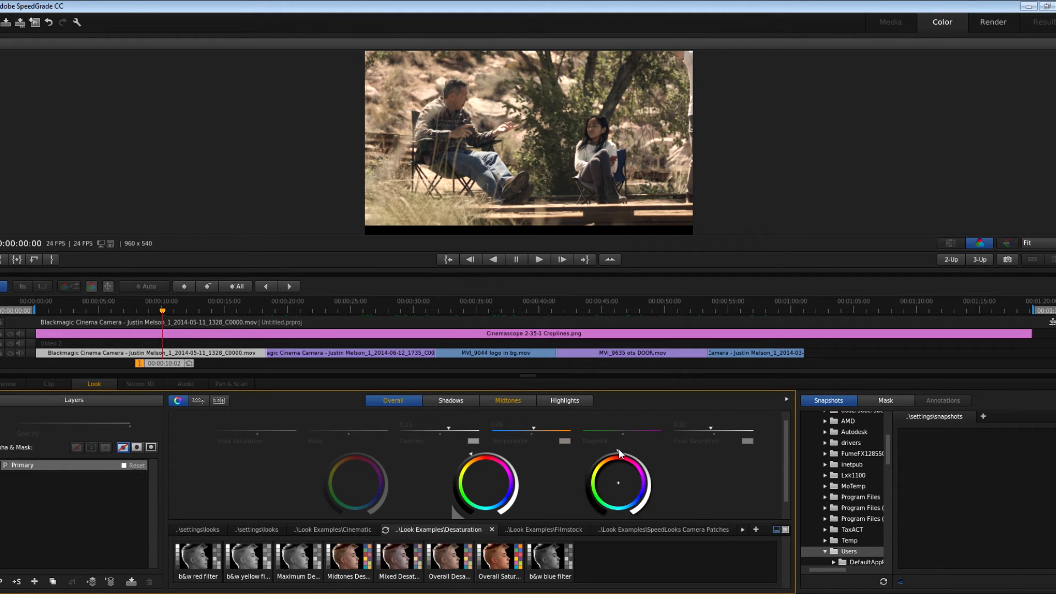
Fine-tune the first clip's overall gain level and nudge the color balance of its overall gamma
mouse_move(618, 452)
left_mouse_down()
mouse_move(605, 455)
mouse_move(619, 456)
left_mouse_up()
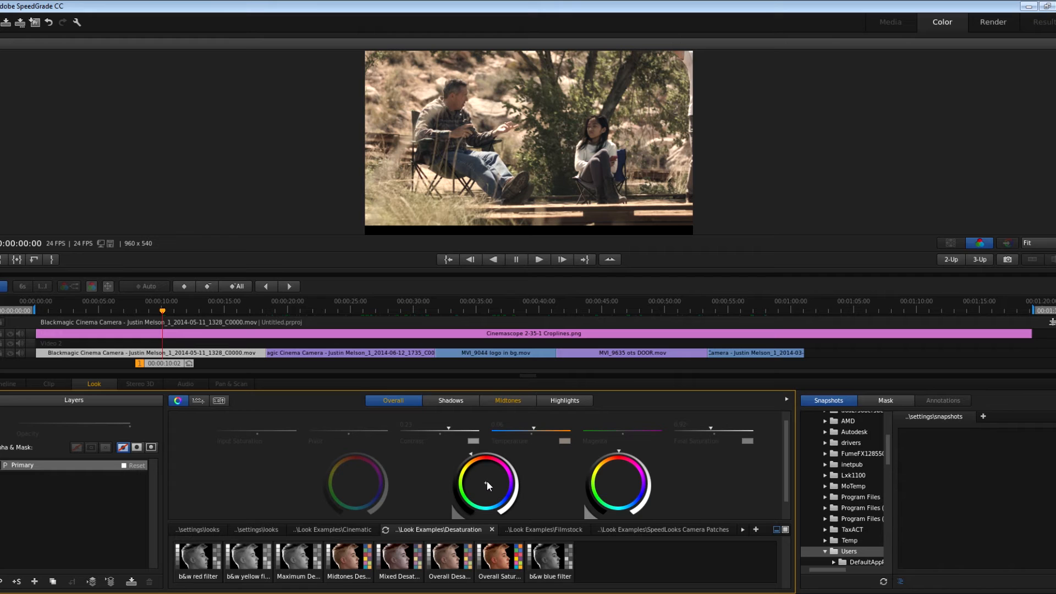
left_click_drag(486, 482, 485, 482)
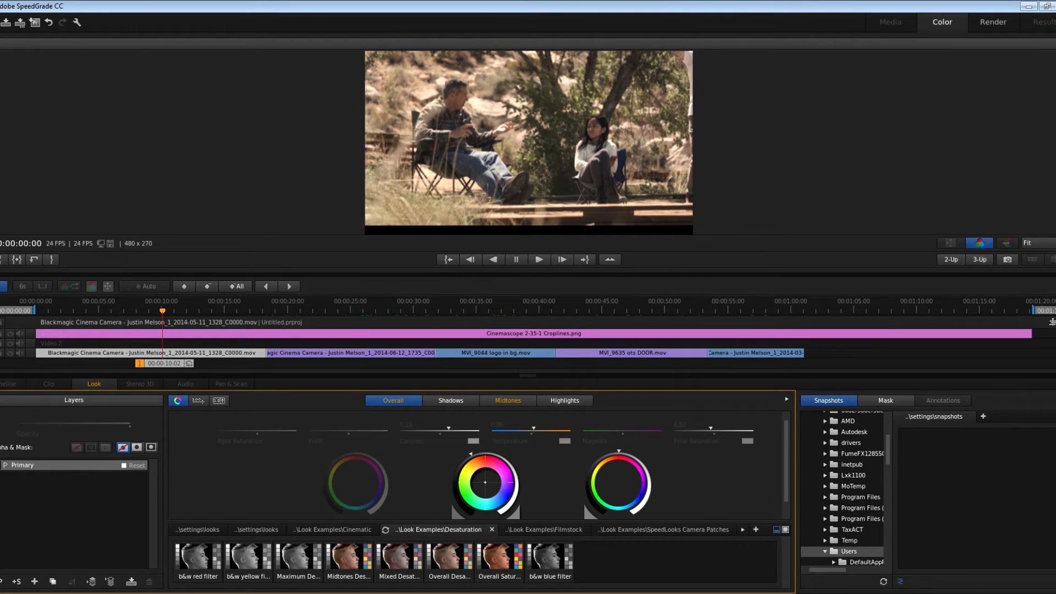
left_click_drag(485, 482, 485, 482)
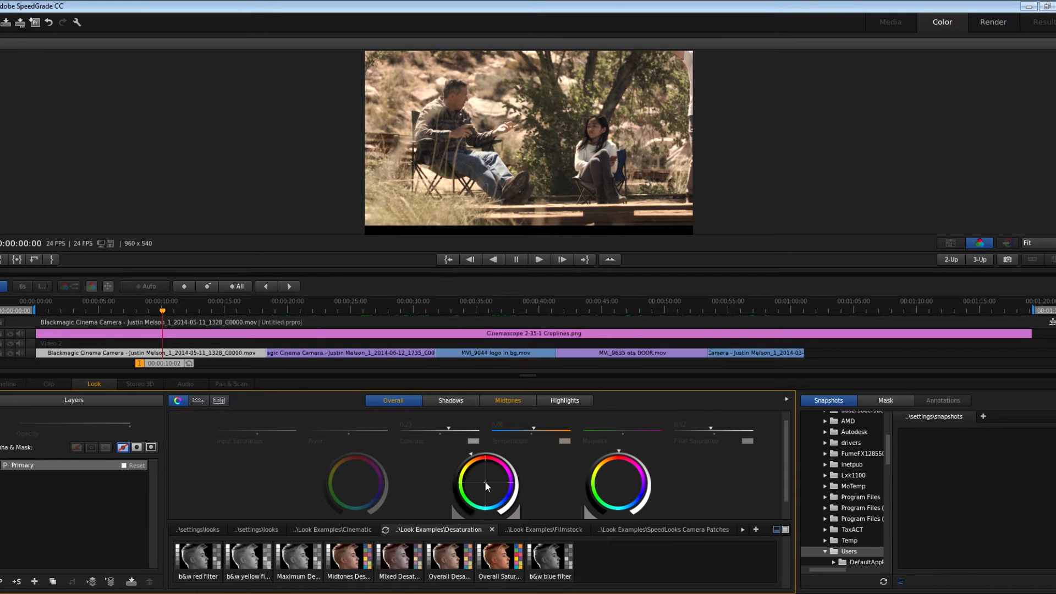
Tint the first clip's shadows subtly toward blue and lower the shadows' final saturation
left_click(467, 397)
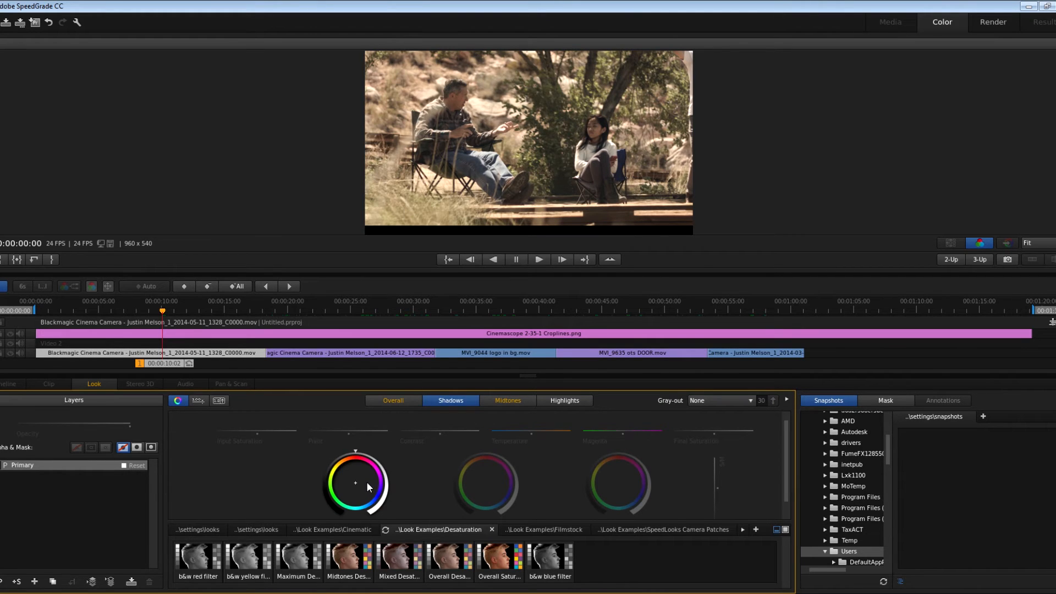
left_click_drag(355, 486, 360, 485)
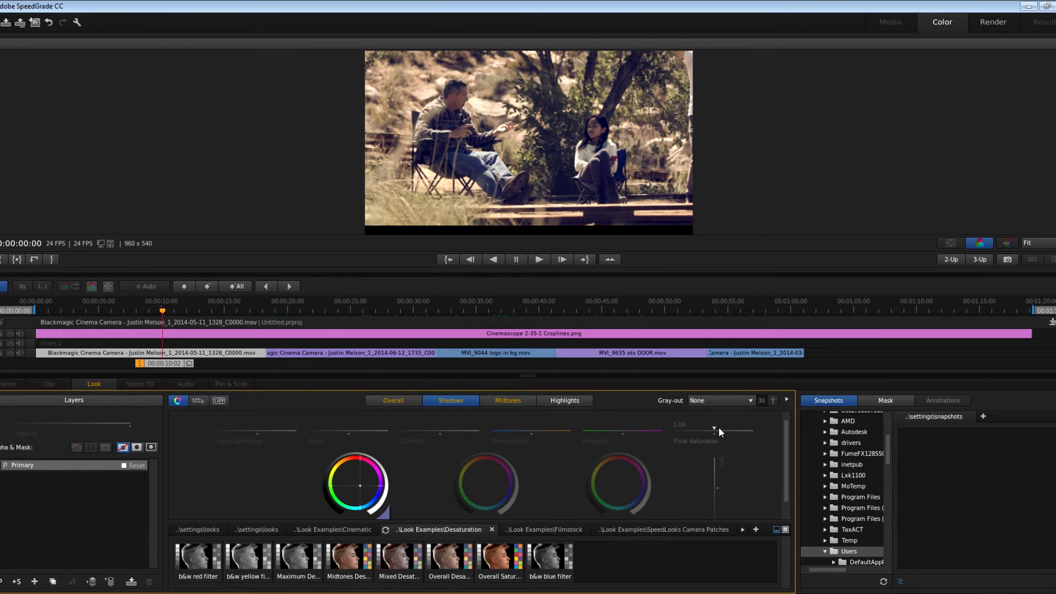
mouse_move(708, 432)
left_click_drag(708, 430, 698, 430)
left_click(387, 511)
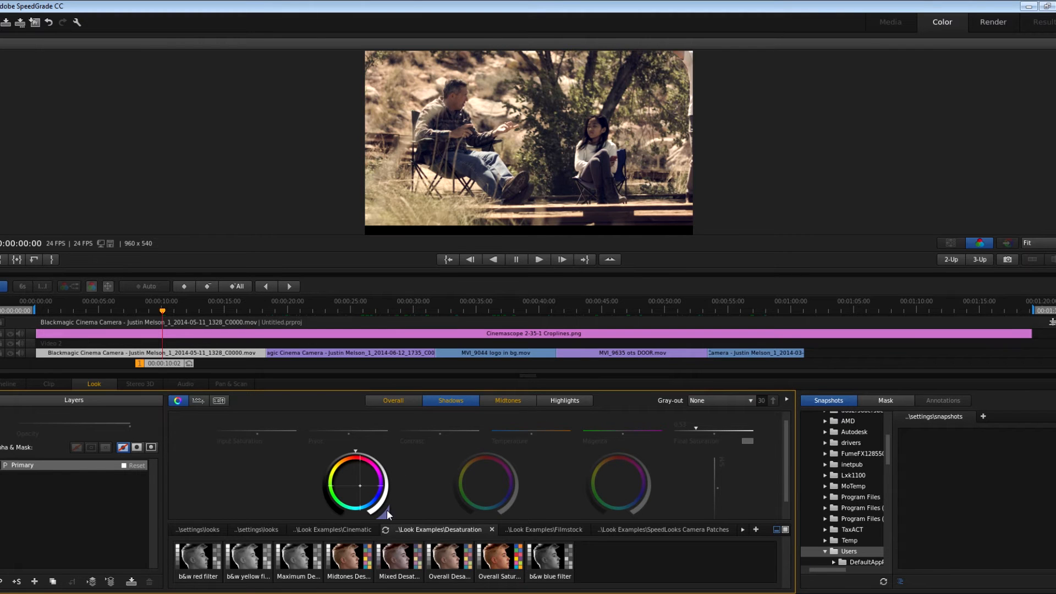
left_click_drag(355, 483, 357, 484)
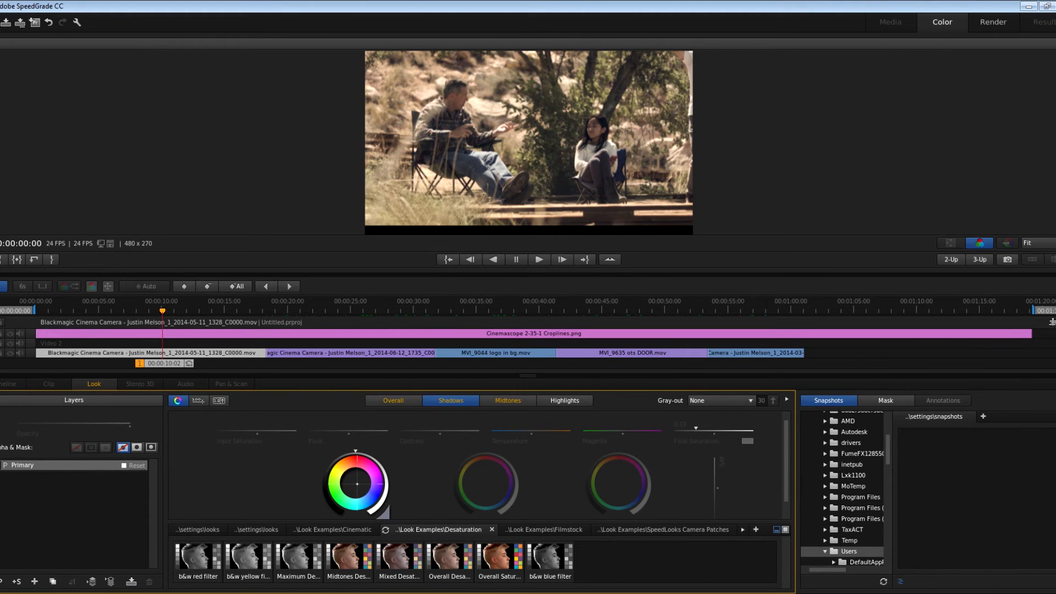
Lower the gain of the first clip's highlights slightly and show the analysis scopes
left_click(569, 405)
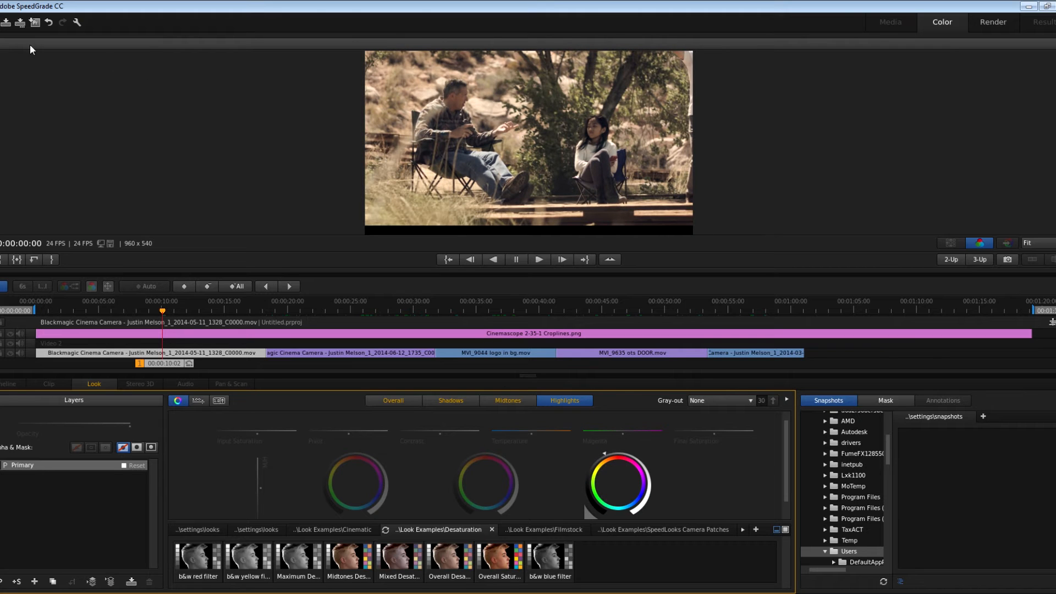
left_click(0, 44)
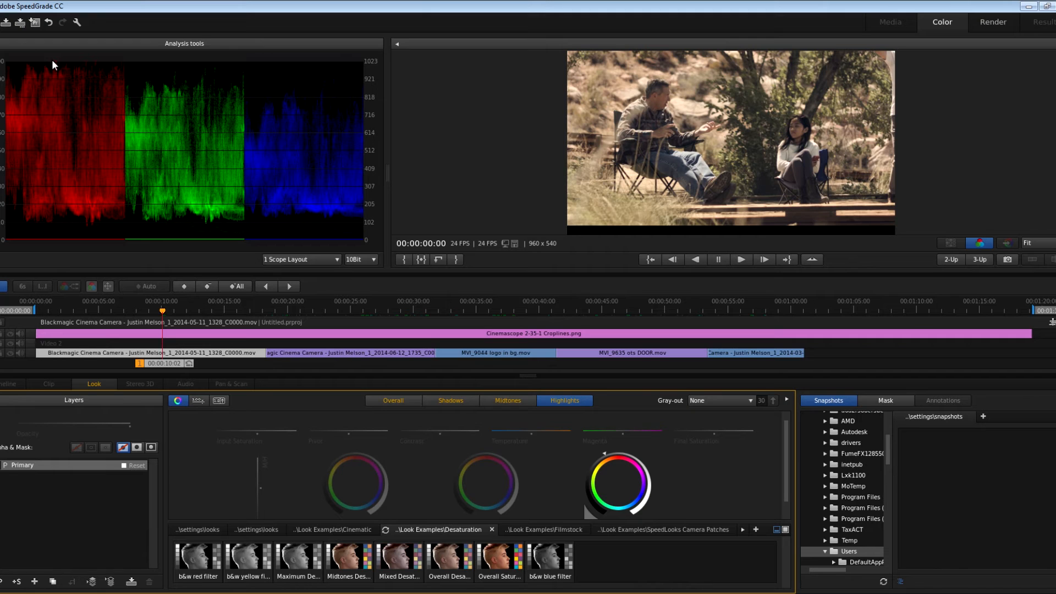
Darken the first clip by lowering its midtone gamma and slightly reducing its overall gain
left_click(508, 400)
left_click_drag(484, 452, 471, 454)
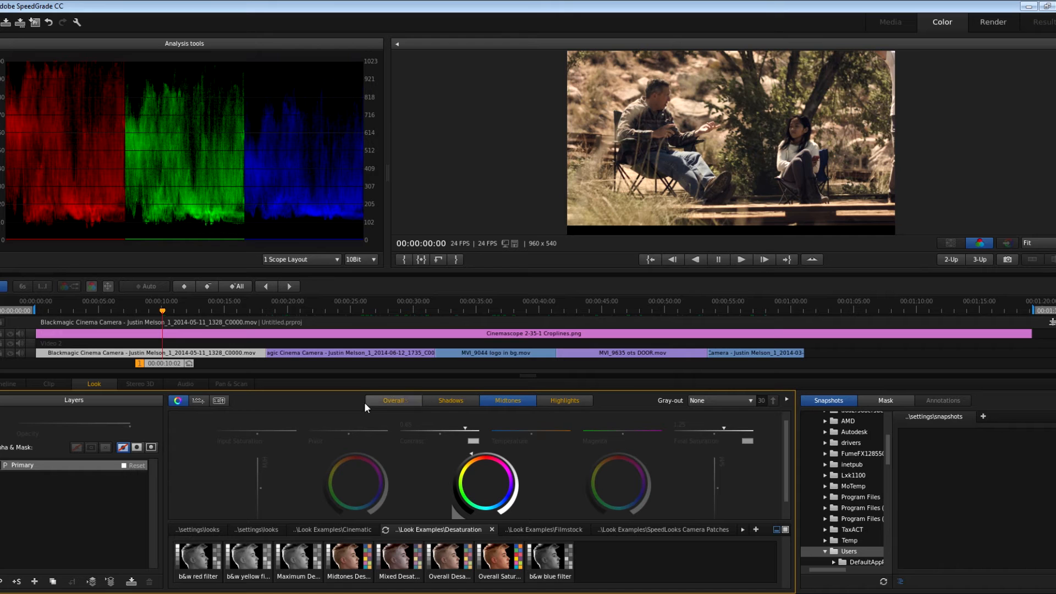
left_click(409, 401)
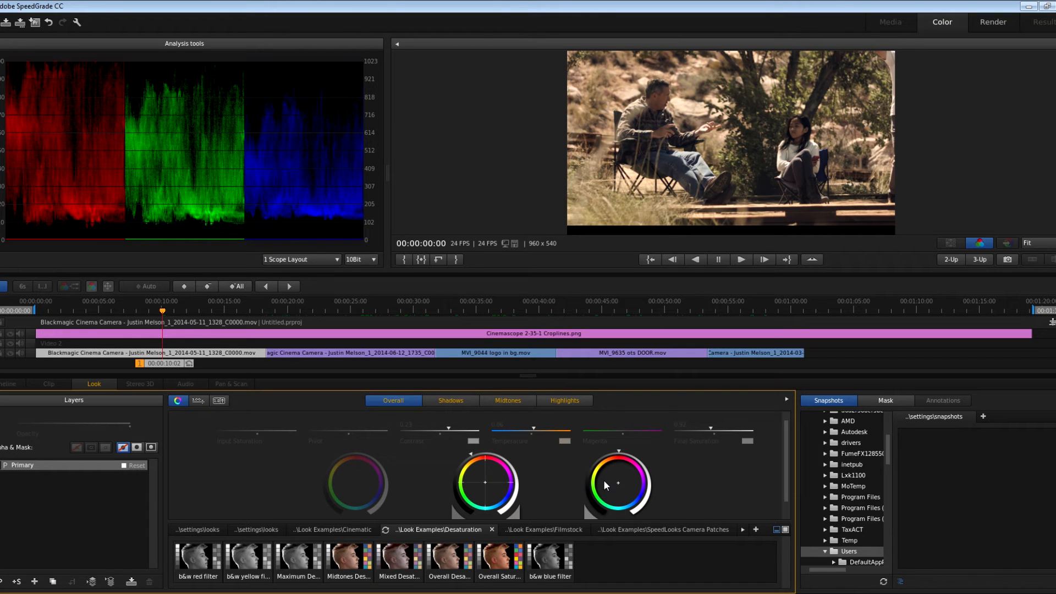
left_click_drag(619, 450, 616, 449)
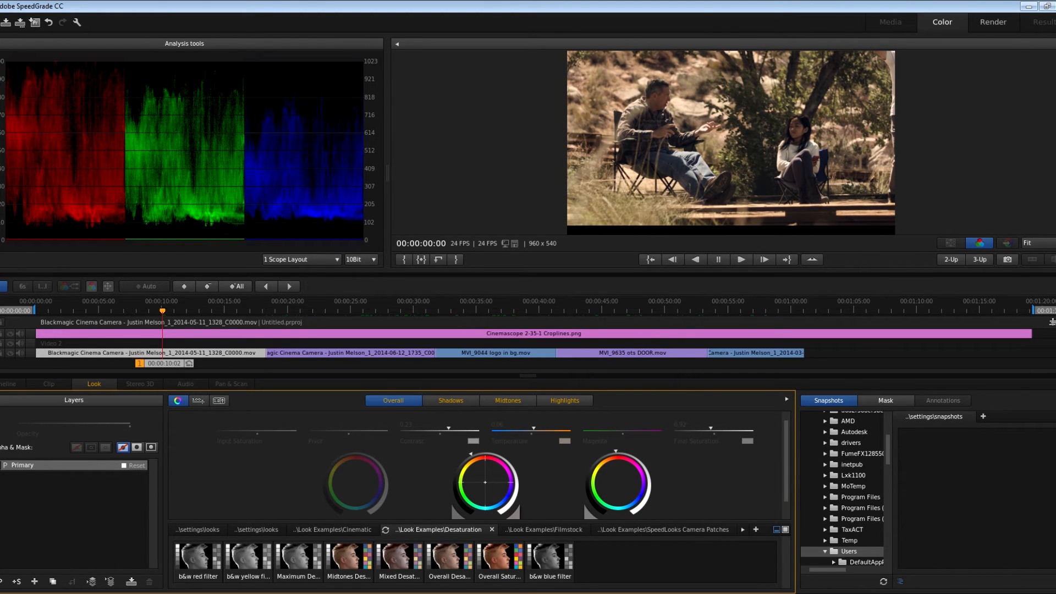
Play the graded first clip in full-screen view to check the look, and return to the normal workspace
key("h")
key("space")
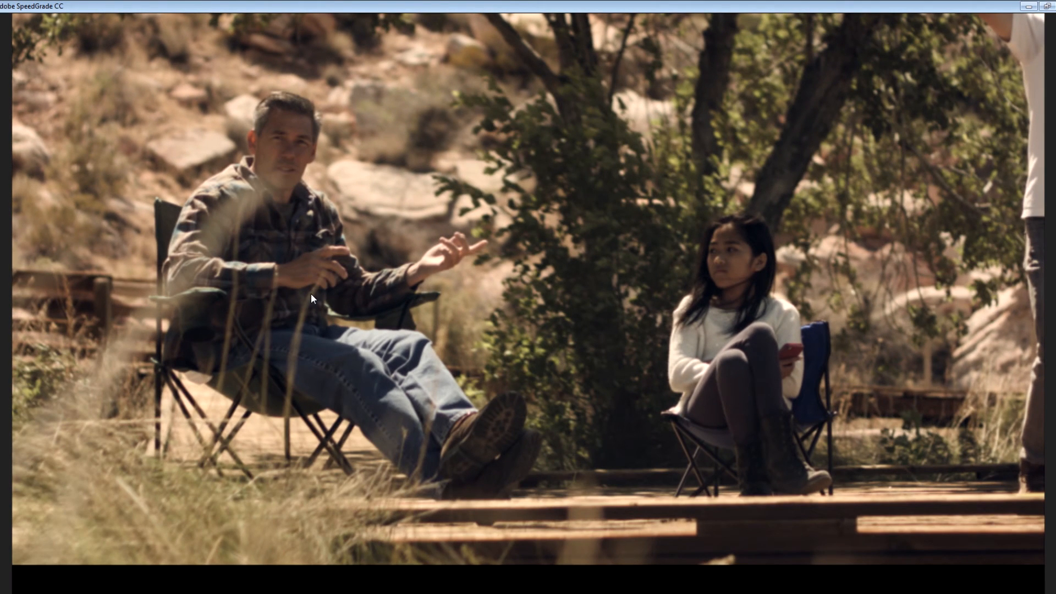
key("h")
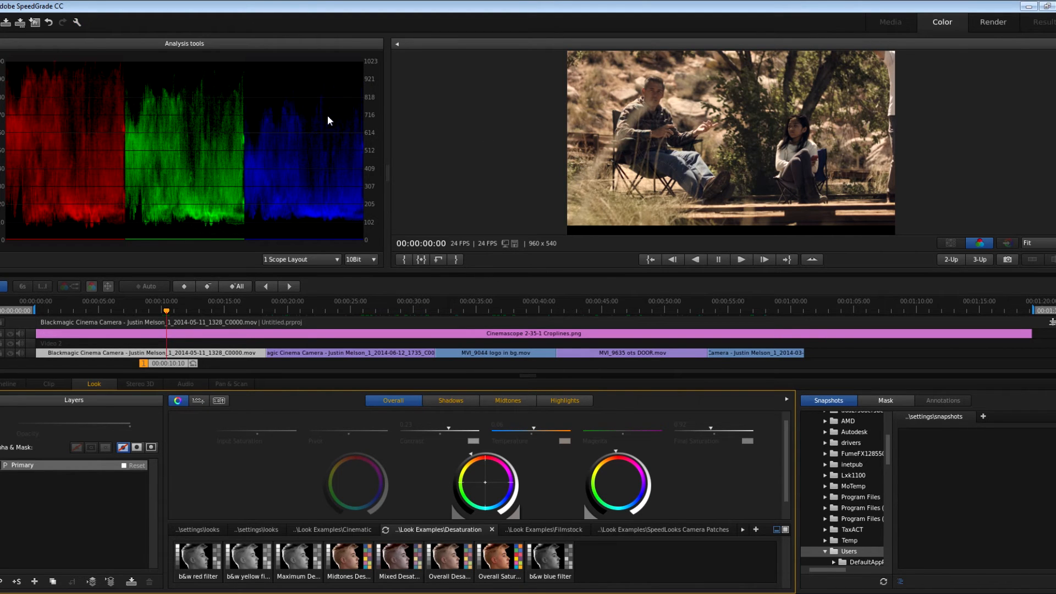
Look through the Cache, Display, Shaders and Editing preferences without changing any setting
left_click(77, 23)
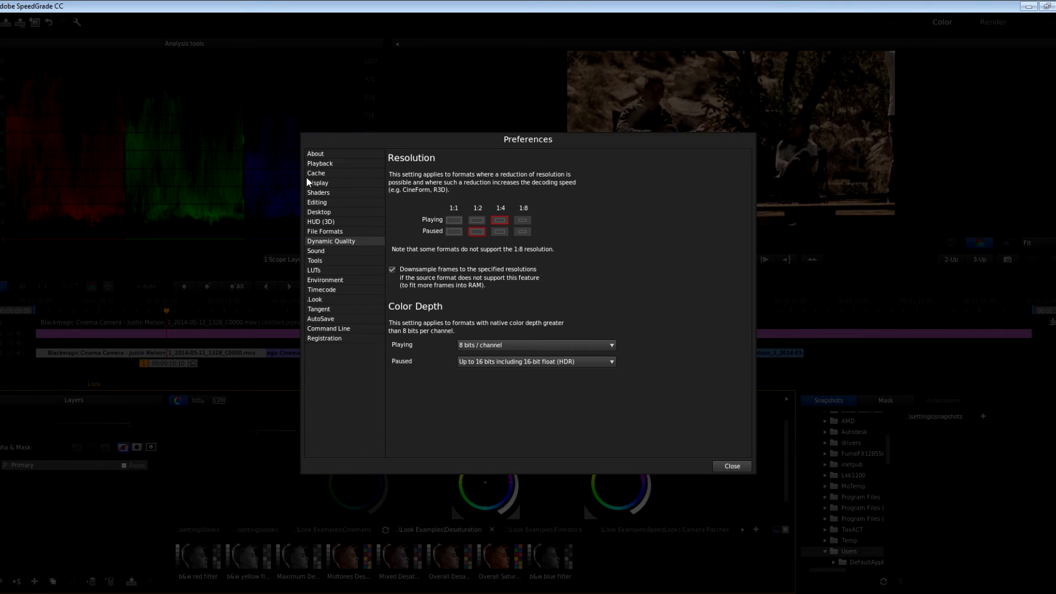
left_click(323, 174)
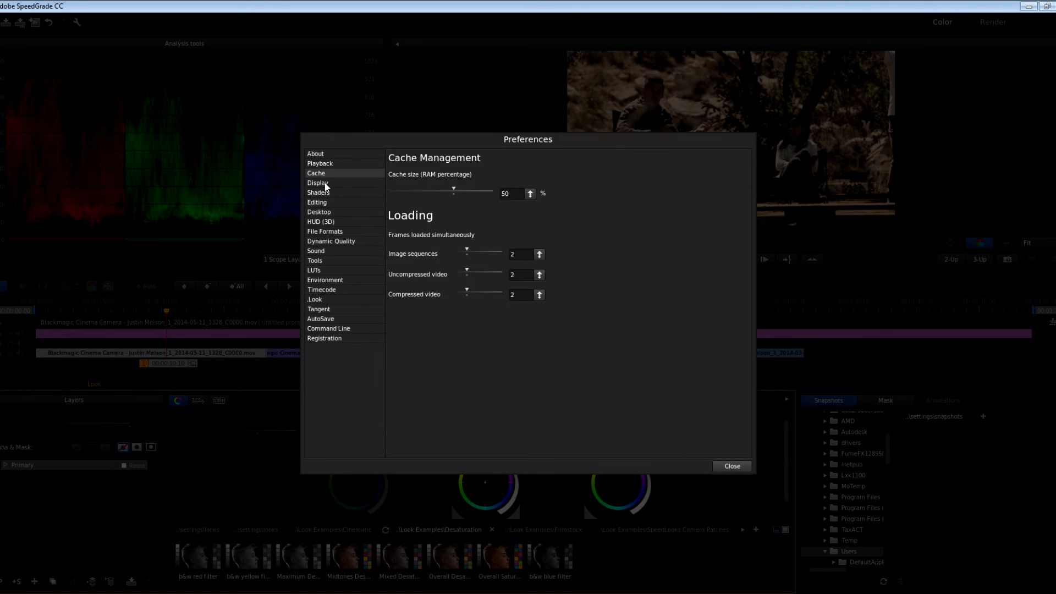
left_click(325, 184)
left_click(328, 194)
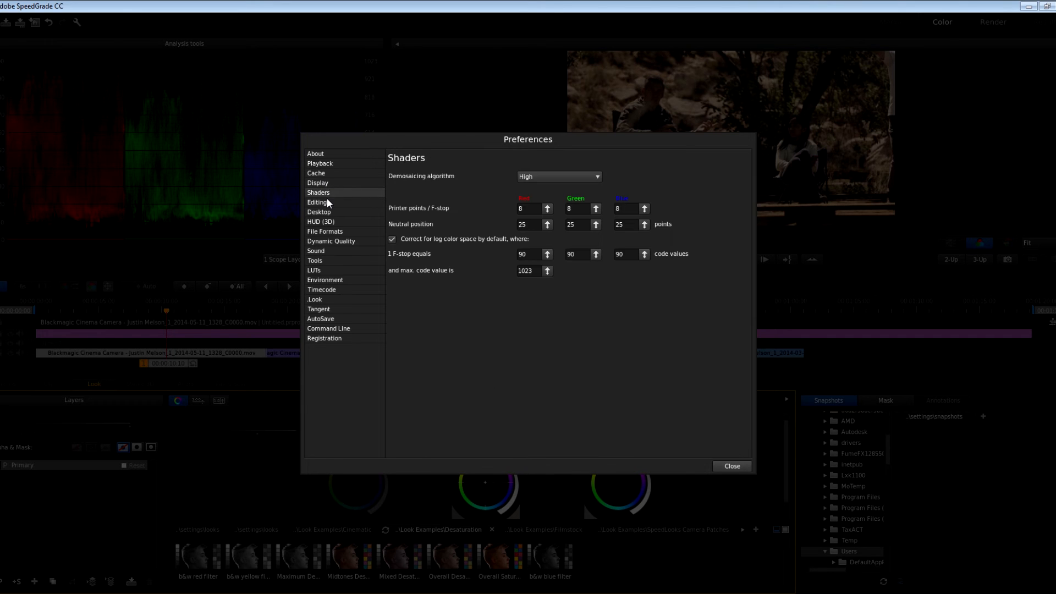
left_click(328, 203)
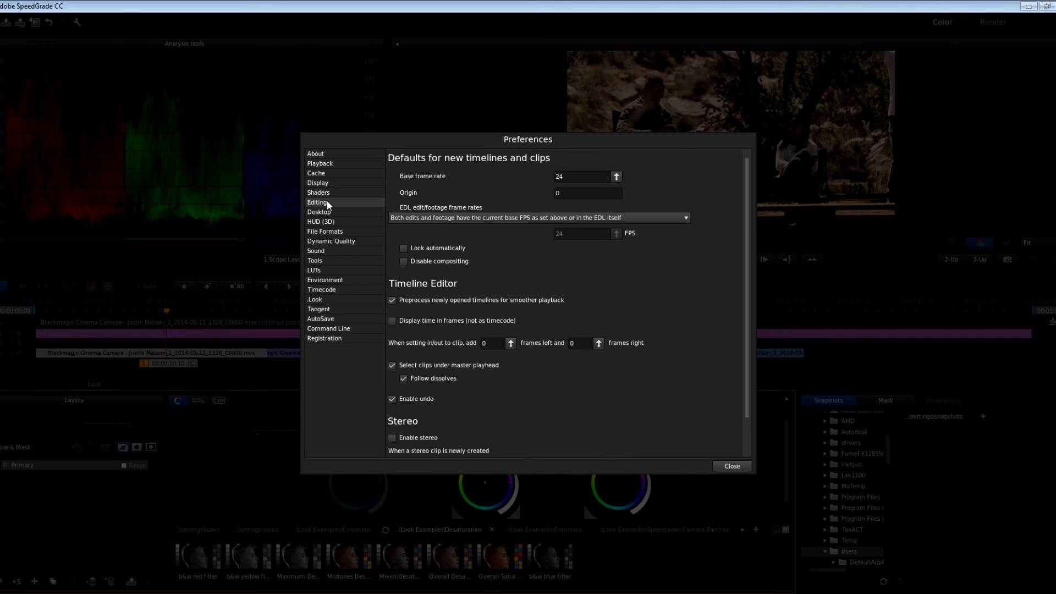
left_click(732, 467)
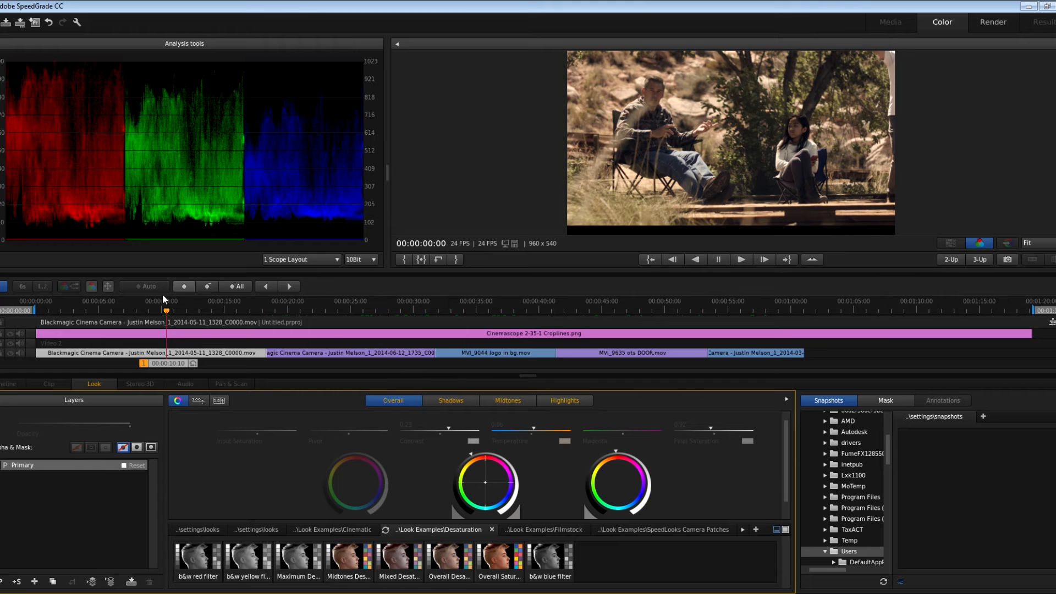
At about 12 seconds in the first clip, raise the overall input saturation slightly and tint the overall offset subtly toward blue
left_click_drag(172, 309, 193, 309)
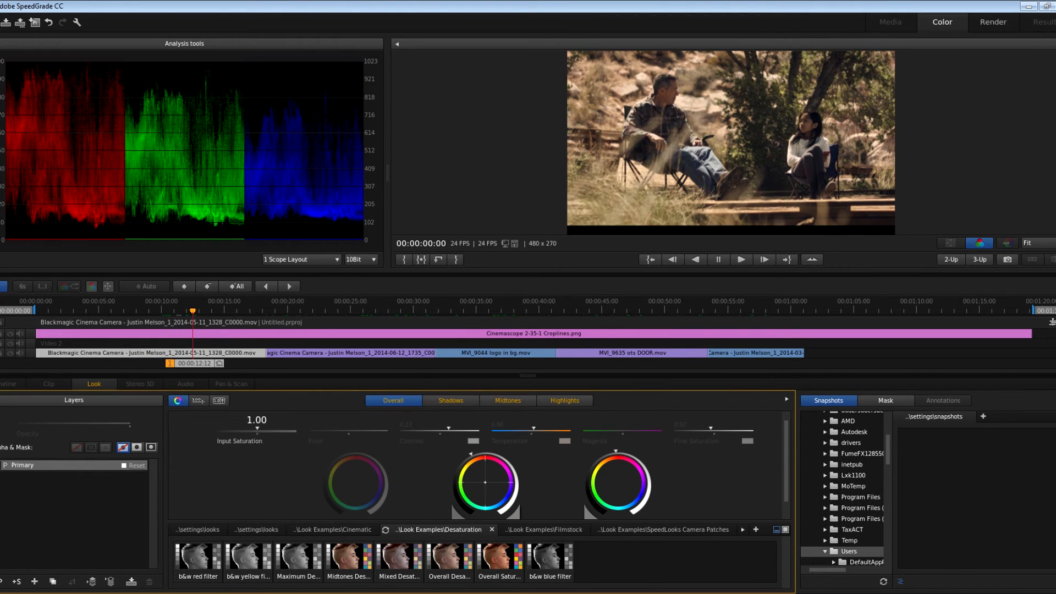
left_click_drag(260, 427, 268, 428)
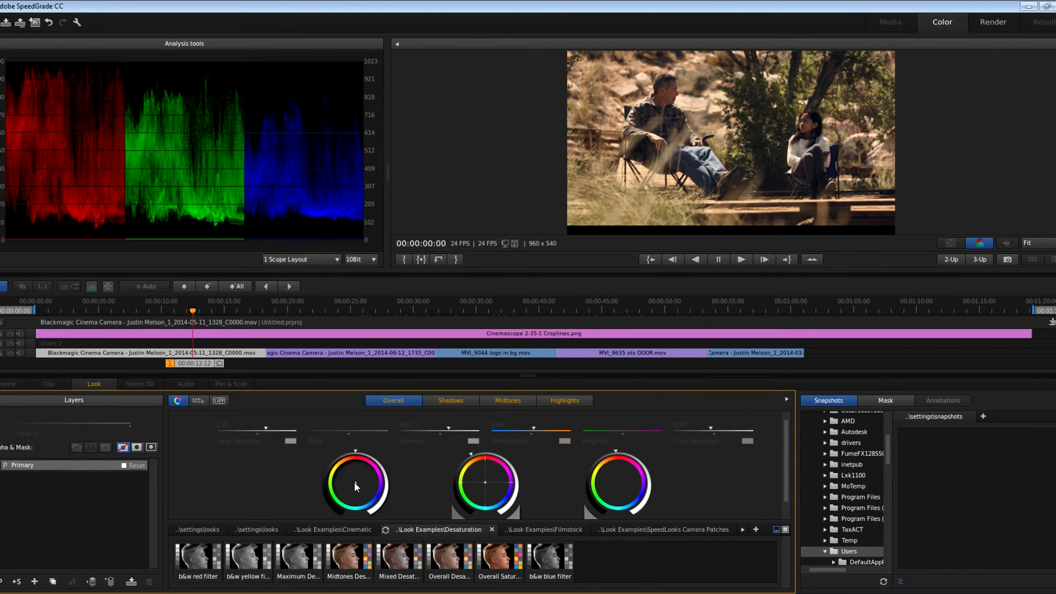
left_click_drag(355, 482, 356, 483)
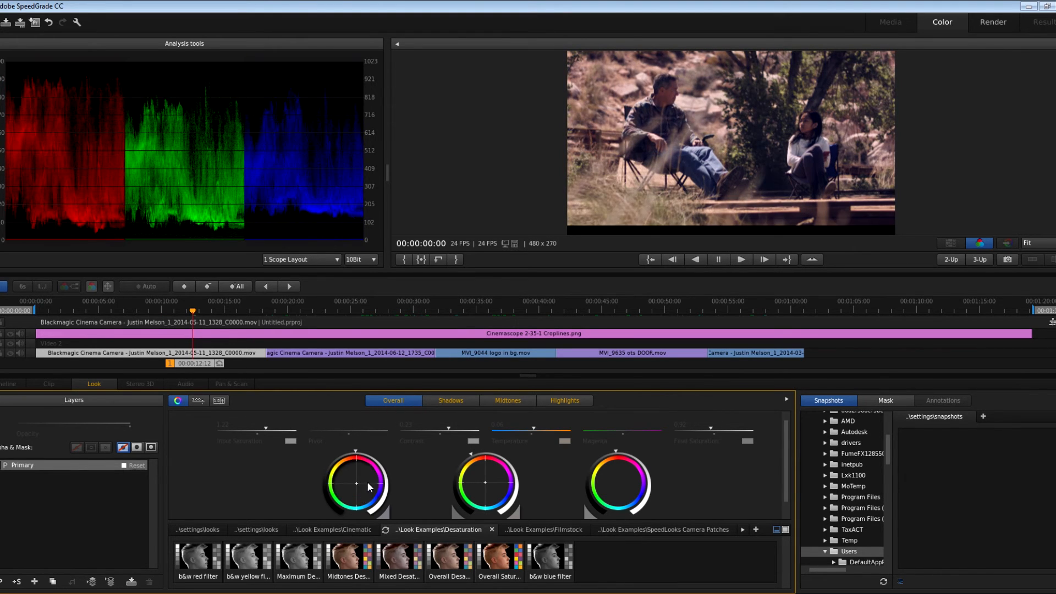
left_click(386, 515)
left_click_drag(355, 482, 355, 482)
Set the first clip's overall final saturation to 0.84 and shift its highlights' temperature slightly warmer
left_click_drag(710, 428, 708, 428)
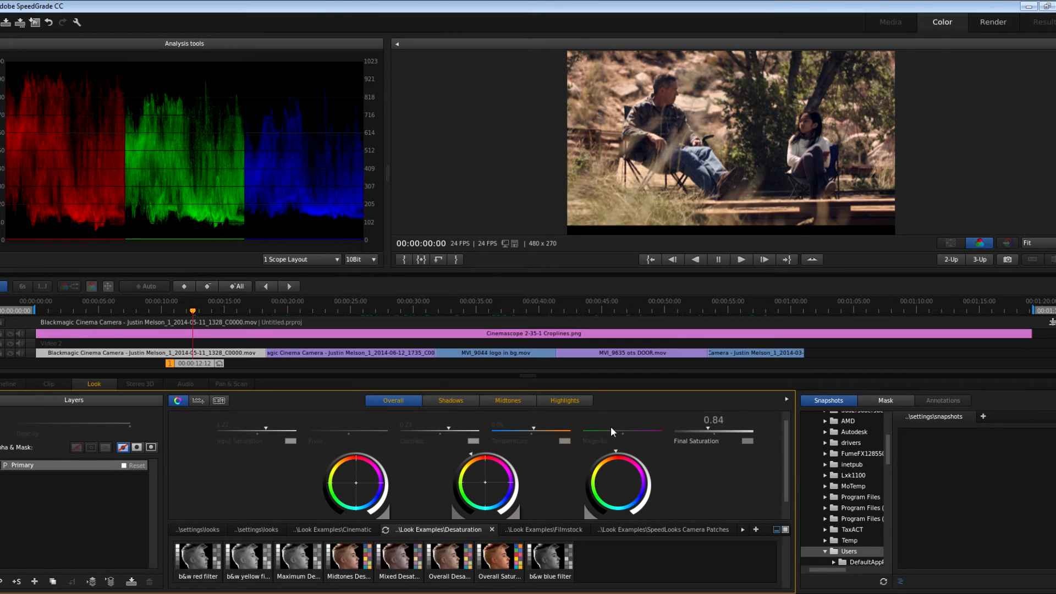
left_click(552, 400)
left_click_drag(527, 427, 529, 427)
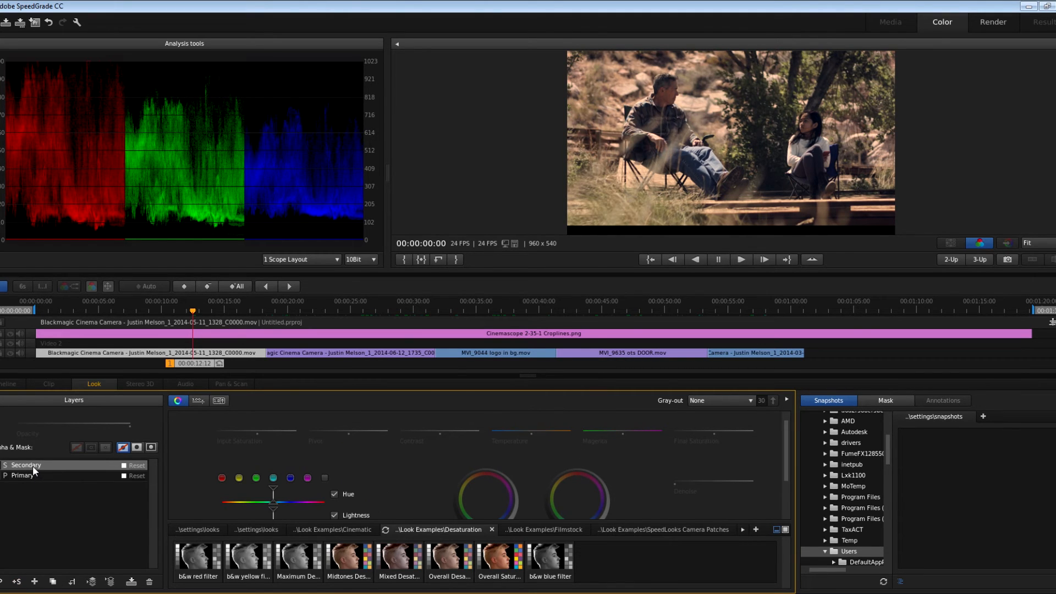
Replace the first clip's secondary layer with a second primary layer that has slightly lower overall final saturation and gamma
key("Delete")
left_click(2, 581)
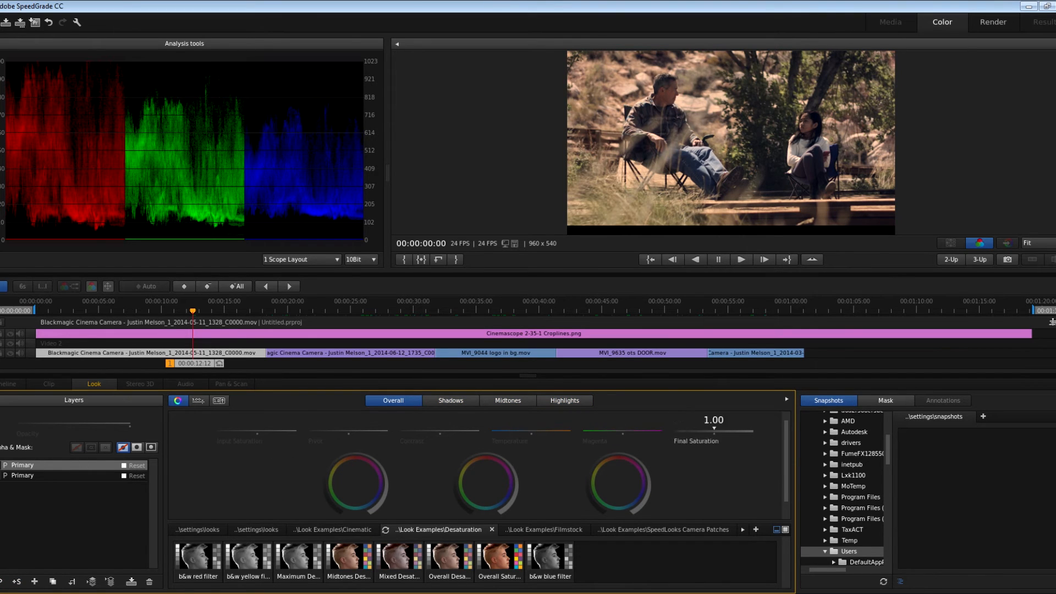
left_click_drag(715, 428, 711, 425)
mouse_move(484, 450)
left_mouse_down()
mouse_move(504, 455)
mouse_move(478, 452)
left_mouse_up()
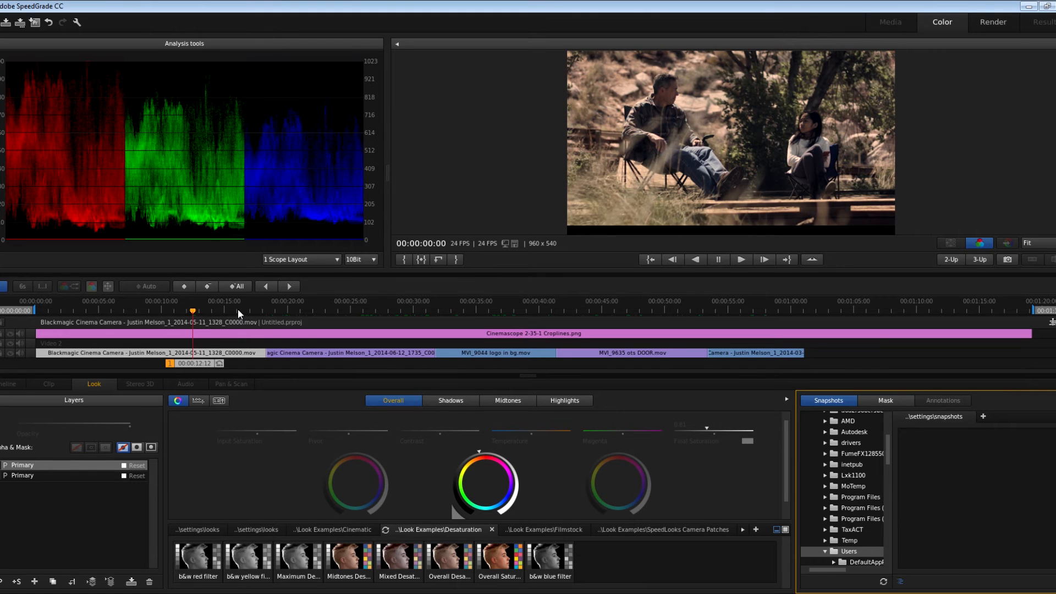
Move to the second Blackmagic clip at about 27 seconds and raise its overall contrast
left_click_drag(239, 309, 347, 309)
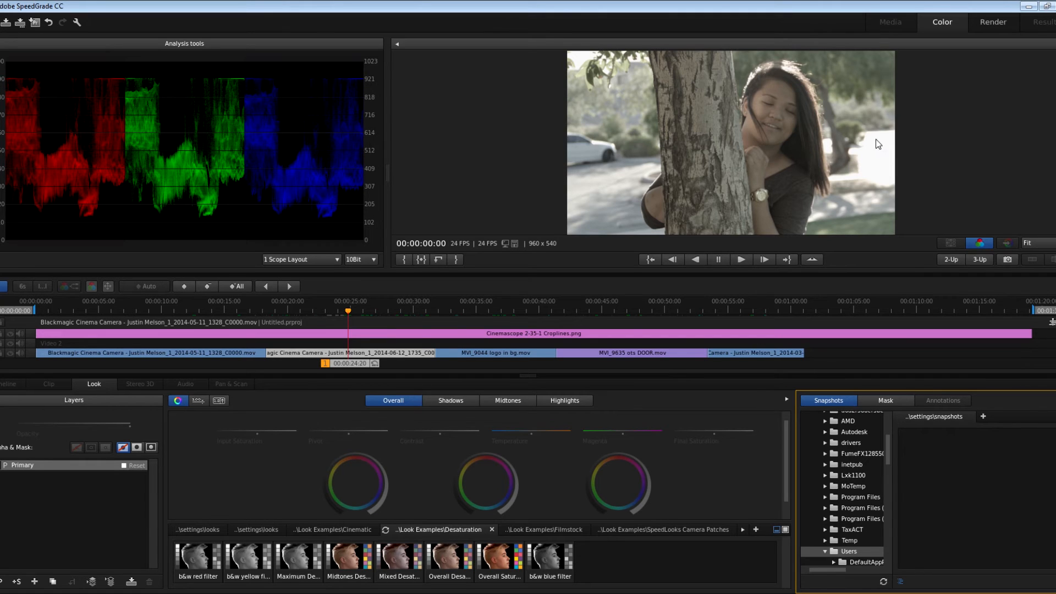
left_click_drag(344, 309, 374, 310)
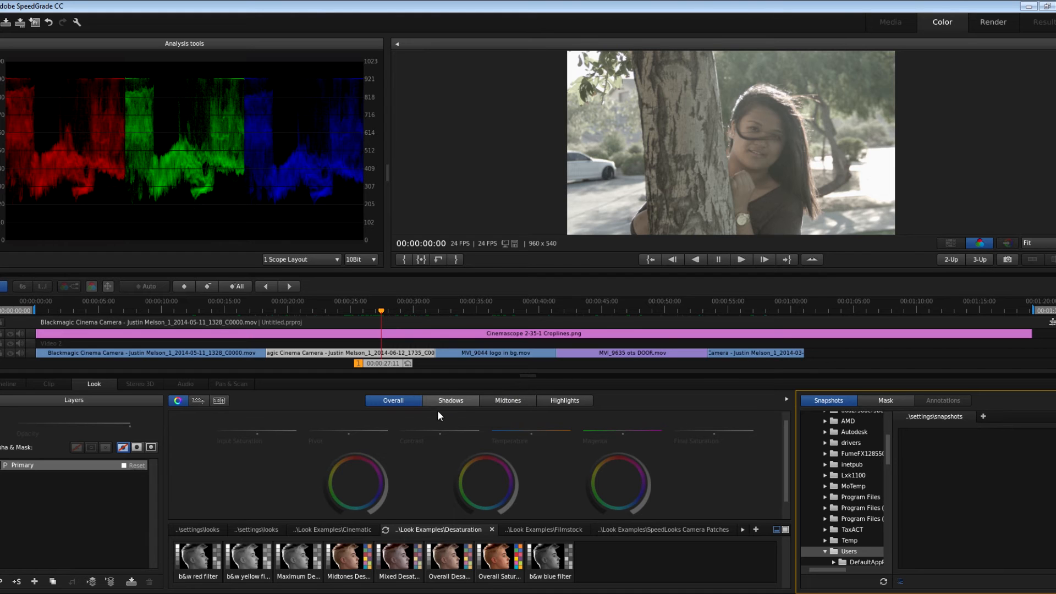
left_click(455, 404)
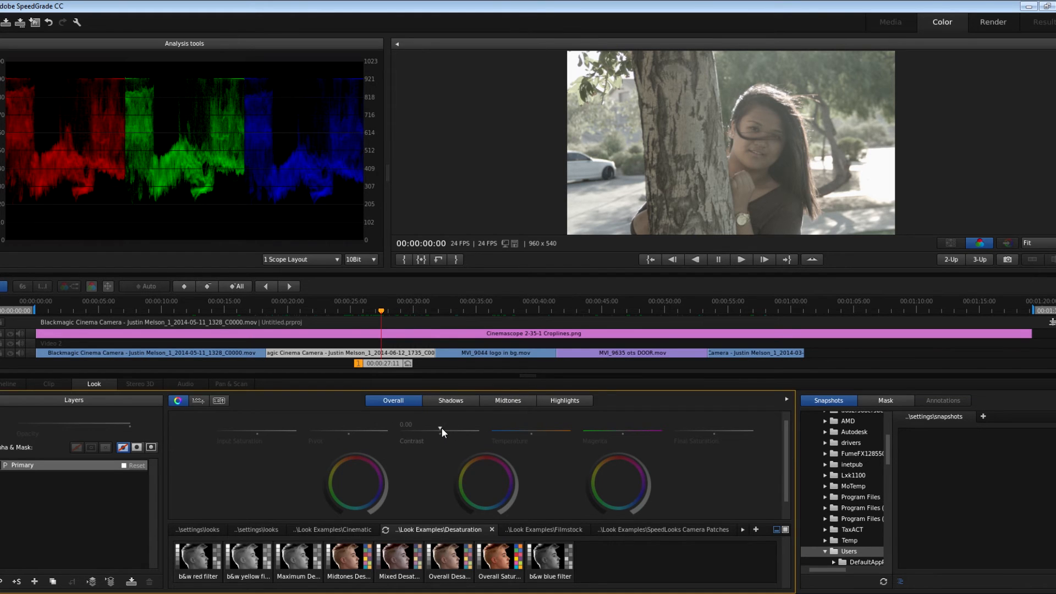
left_click_drag(439, 426, 539, 429)
left_click(513, 399)
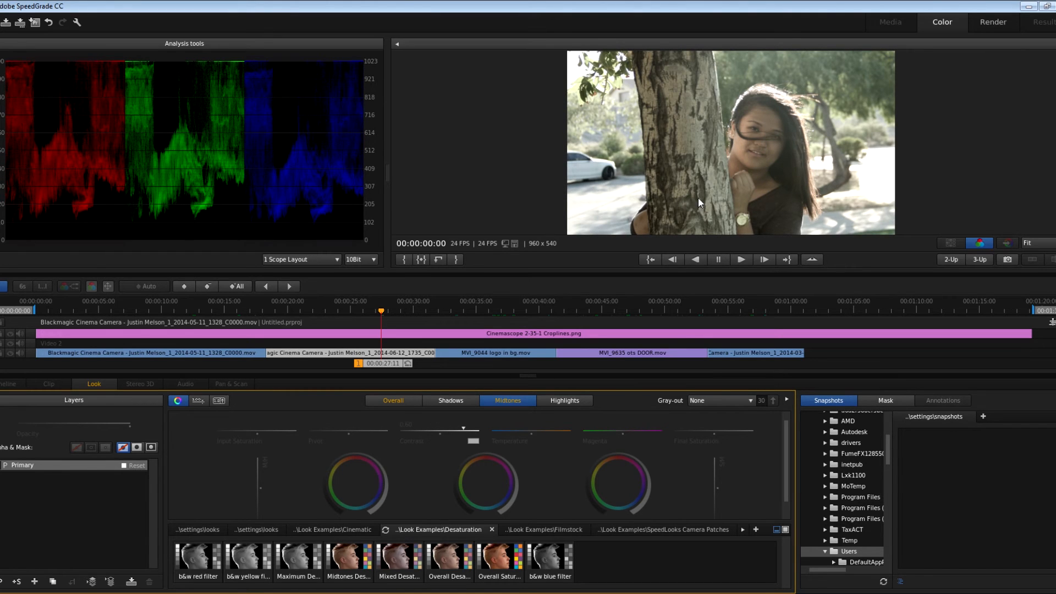
Set the paused resolution to 1:1 in the Dynamic Quality preferences
left_click(77, 22)
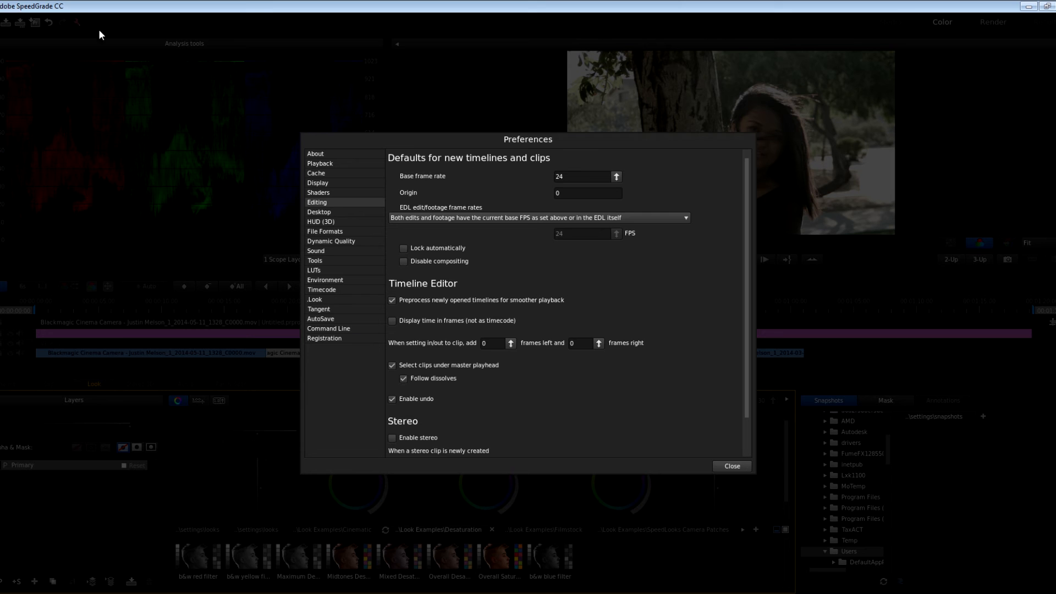
left_click(324, 242)
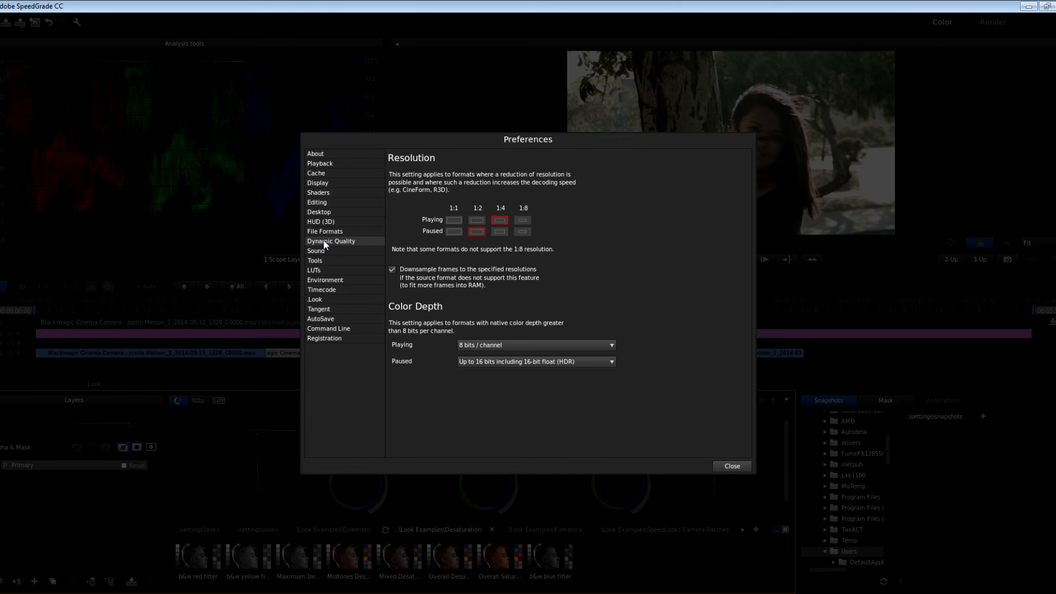
left_click(456, 231)
left_click(732, 467)
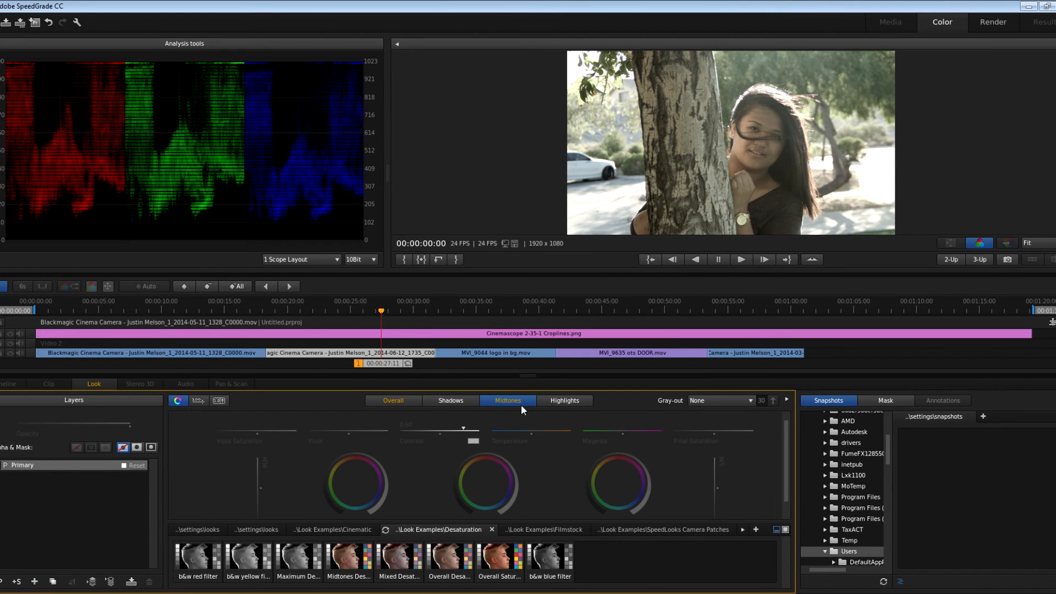
Warm the second clip's midtone and overall temperature slightly, lower its overall input saturation slightly and raise its overall final saturation
left_click_drag(530, 428, 524, 420)
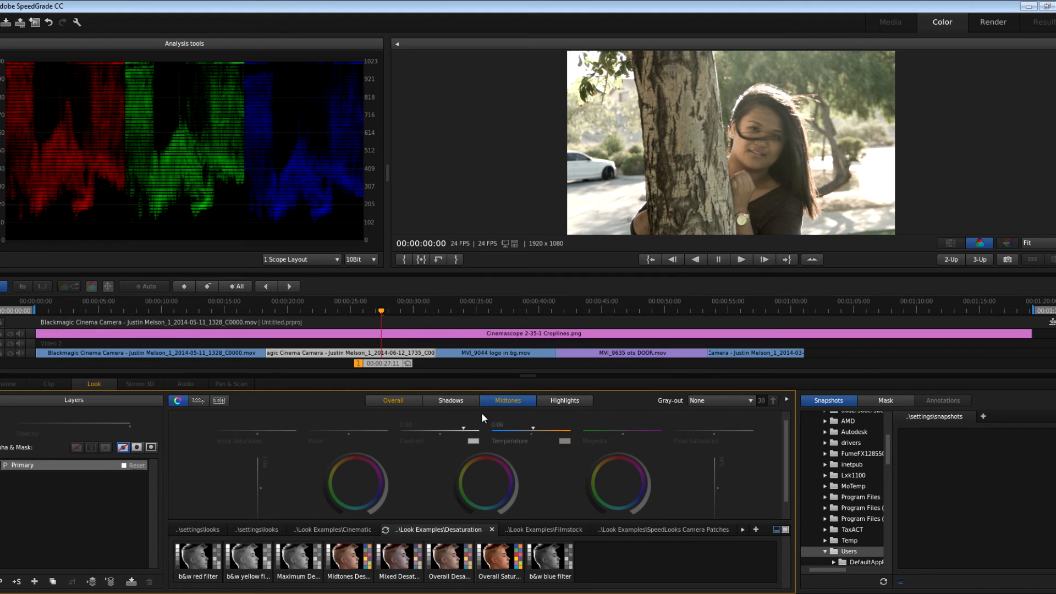
left_click(400, 403)
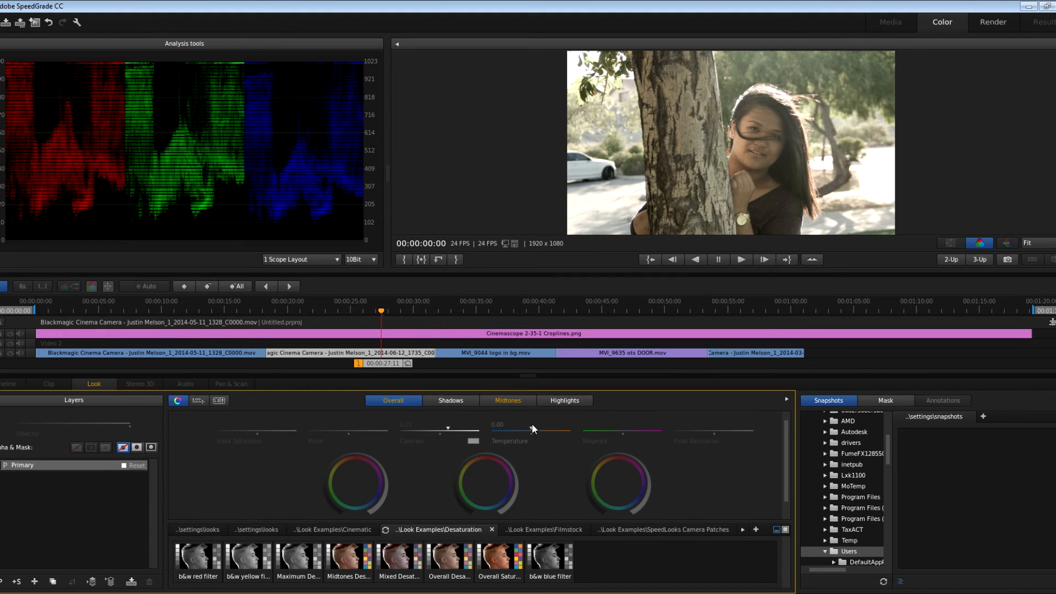
left_click_drag(532, 424, 534, 424)
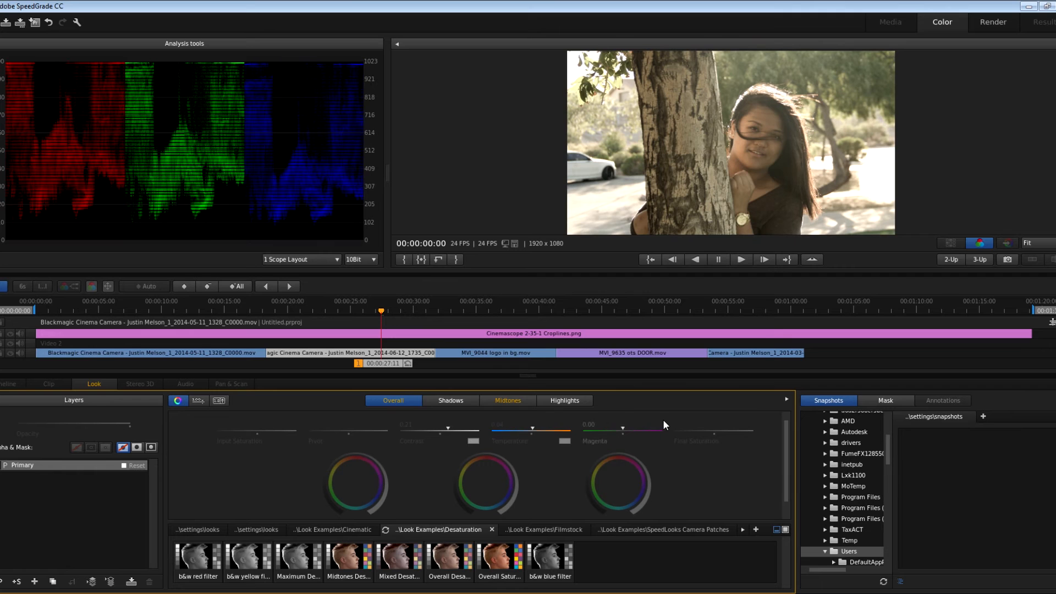
mouse_move(259, 428)
left_mouse_down()
mouse_move(268, 428)
mouse_move(252, 427)
left_mouse_up()
left_click_drag(691, 429, 718, 428)
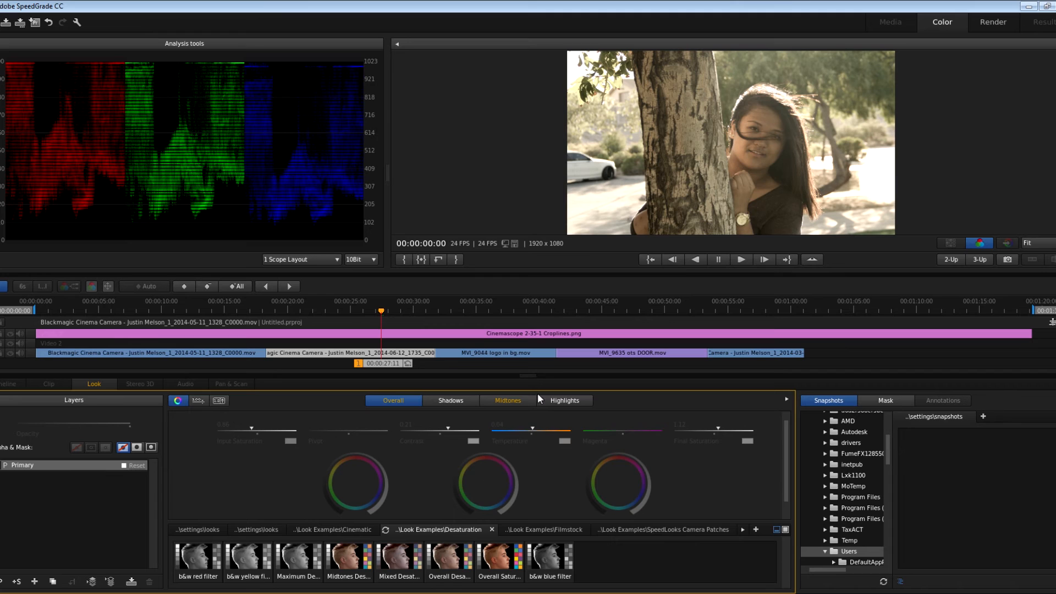
Grade the second clip's shadows with a cooler temperature, a blue offset tint, lower final saturation and gamma, and more contrast
left_click(472, 397)
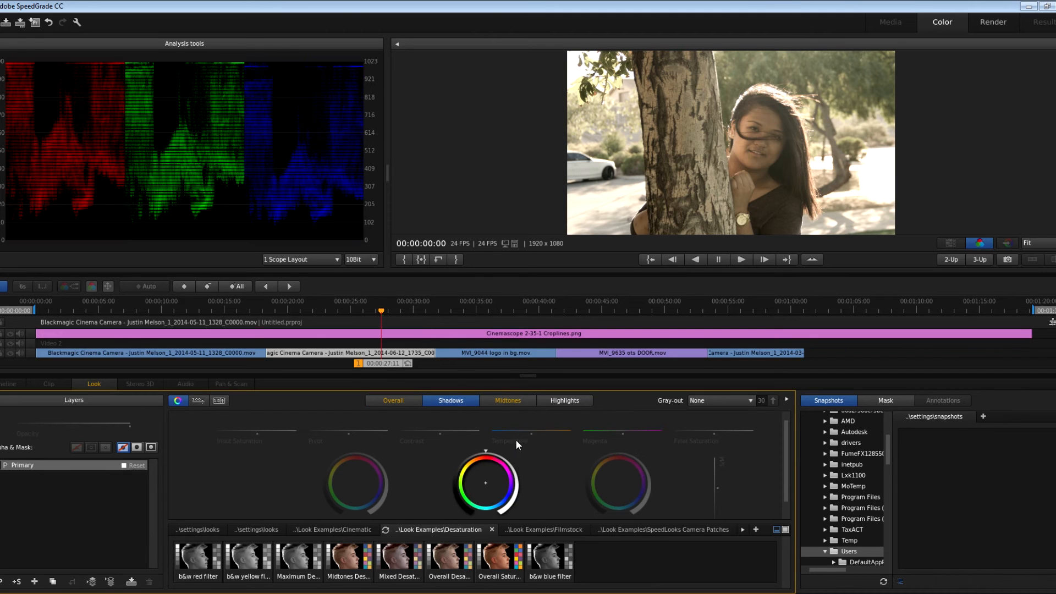
left_click_drag(530, 428, 530, 429)
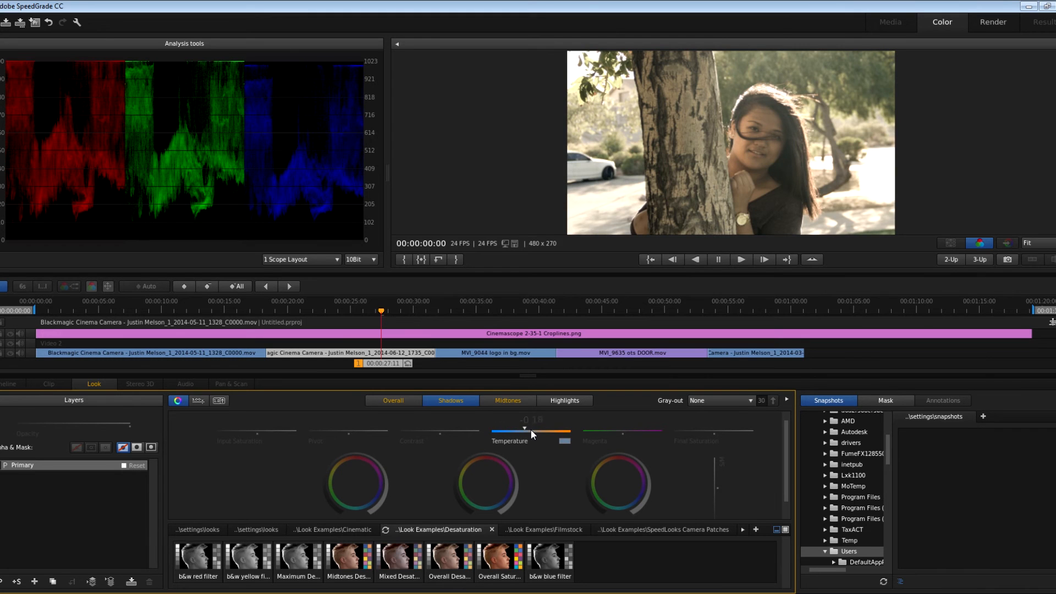
left_click_drag(352, 479, 358, 484)
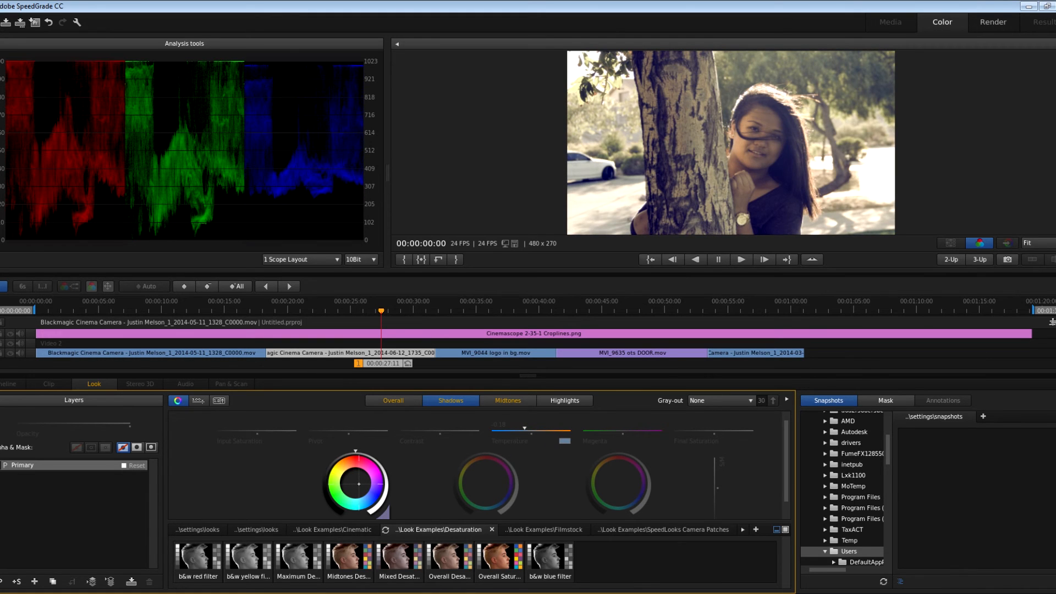
left_click_drag(711, 421, 695, 421)
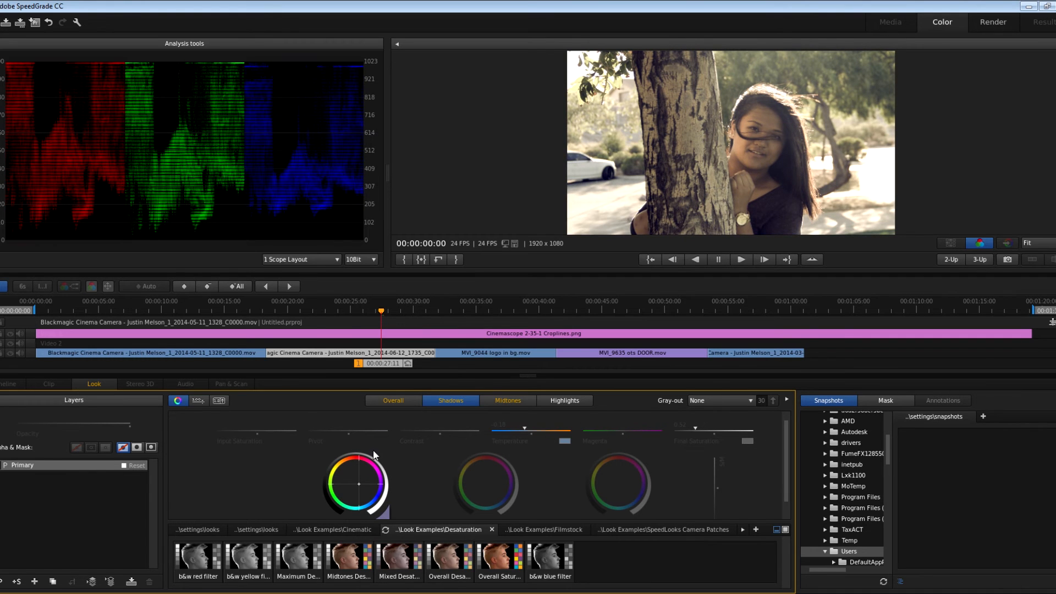
mouse_move(481, 449)
left_mouse_down()
mouse_move(459, 450)
mouse_move(502, 454)
mouse_move(472, 452)
mouse_move(448, 429)
left_mouse_up()
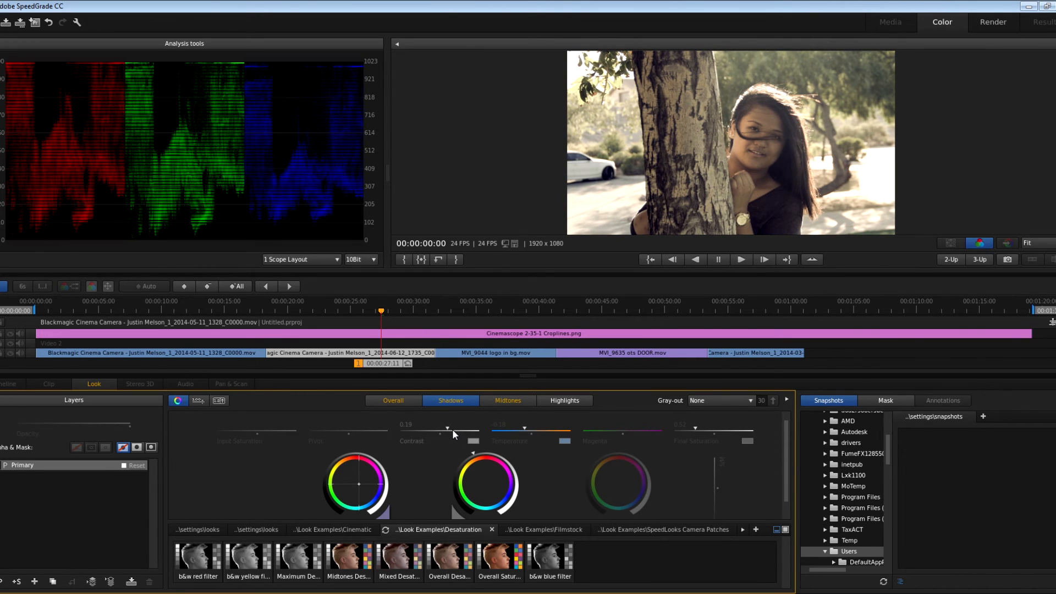
Lower the gamma and raise the gain of the second clip's midtones
left_click(394, 399)
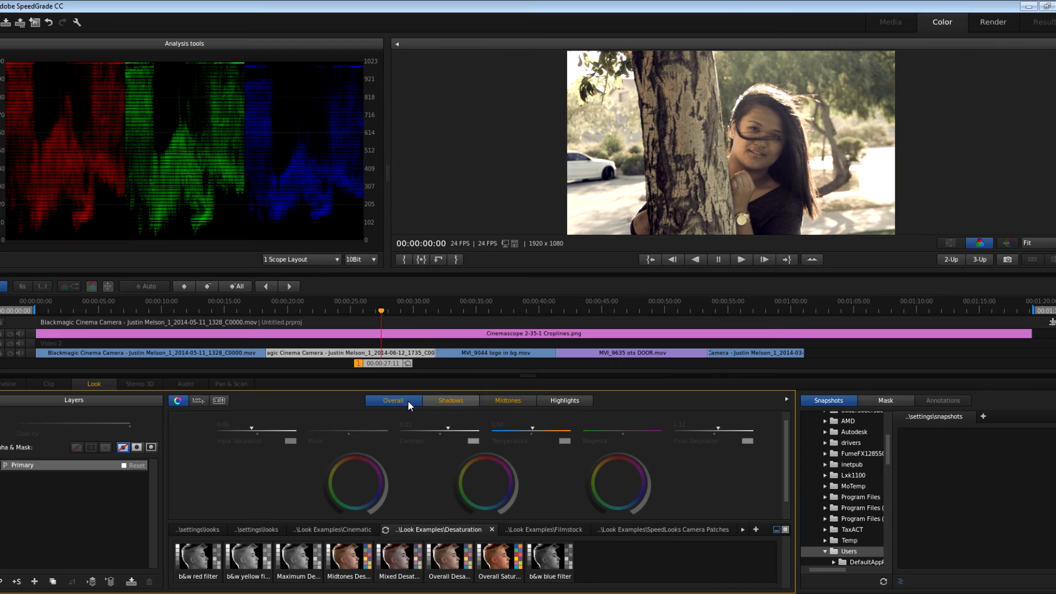
left_click(438, 400)
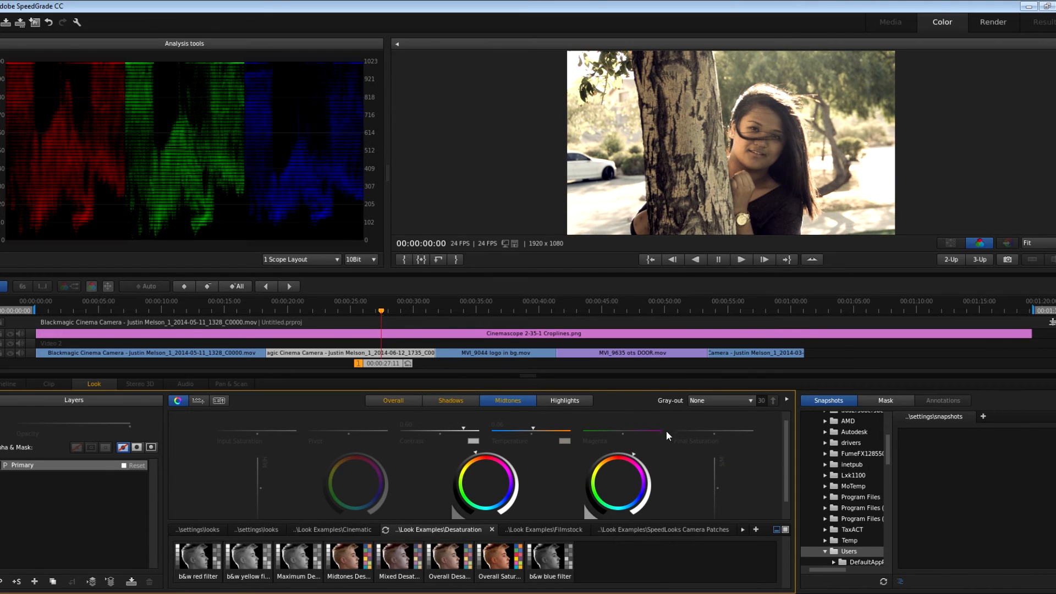
left_click_drag(633, 455, 639, 459)
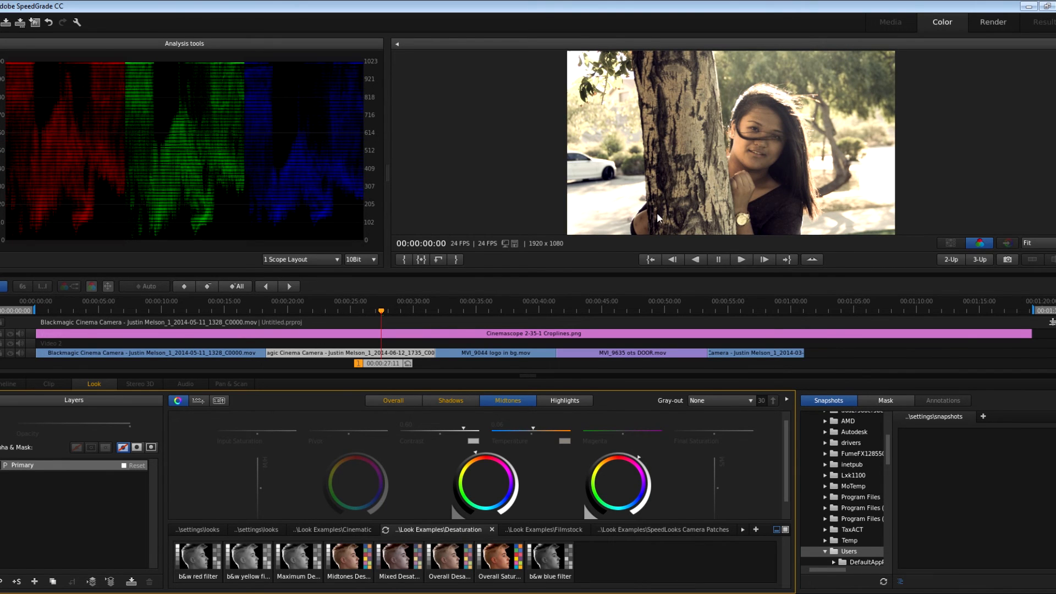
Tint the second clip's highlight gain slightly toward warm and lower the highlights' gain and gamma
left_click(575, 399)
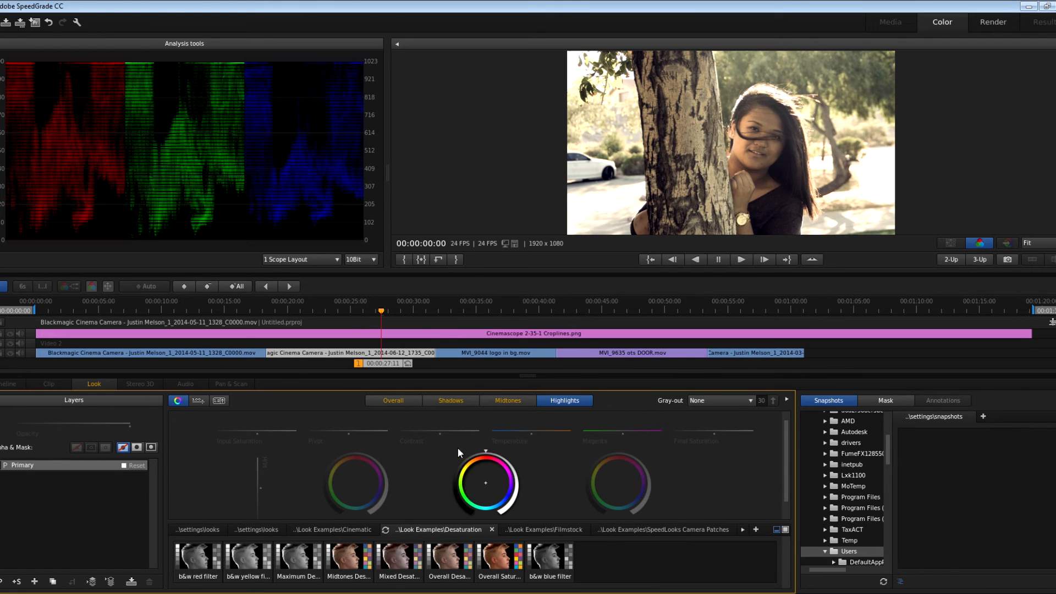
left_click(496, 402)
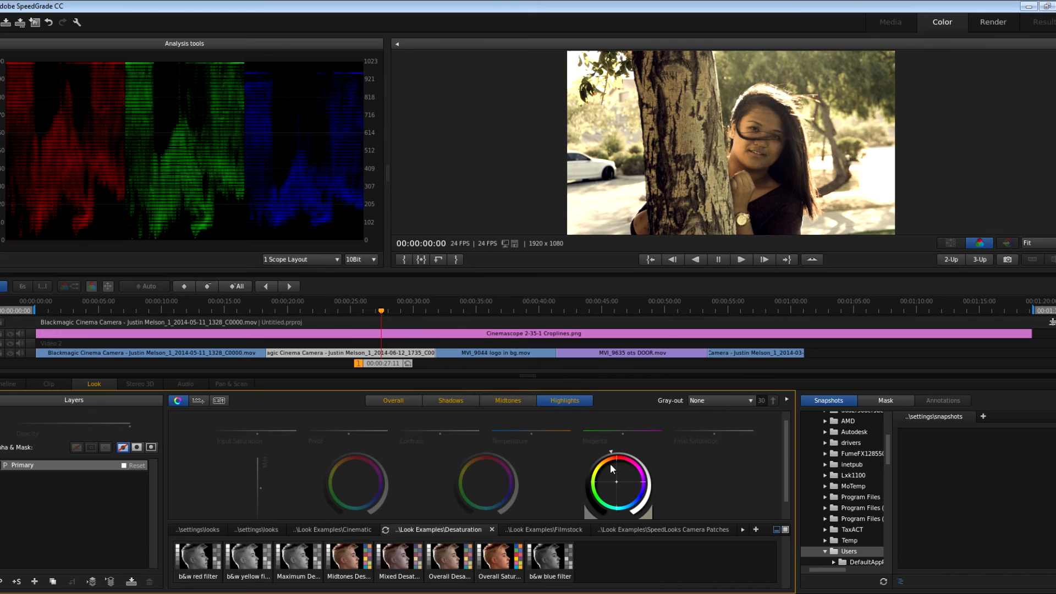
left_click_drag(610, 463, 616, 447)
left_click_drag(612, 451, 599, 455)
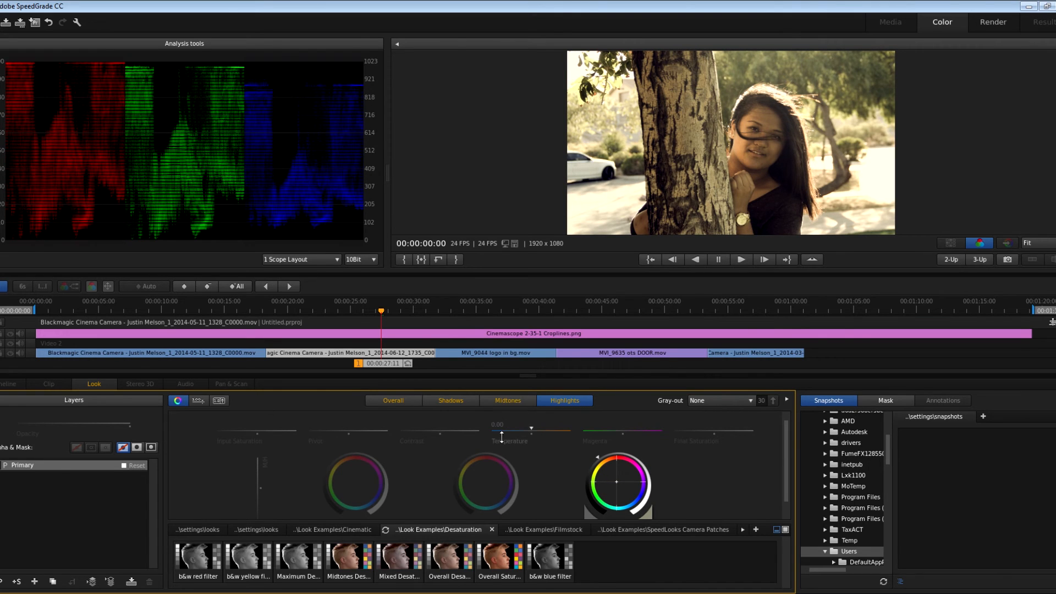
left_click_drag(482, 451, 467, 459)
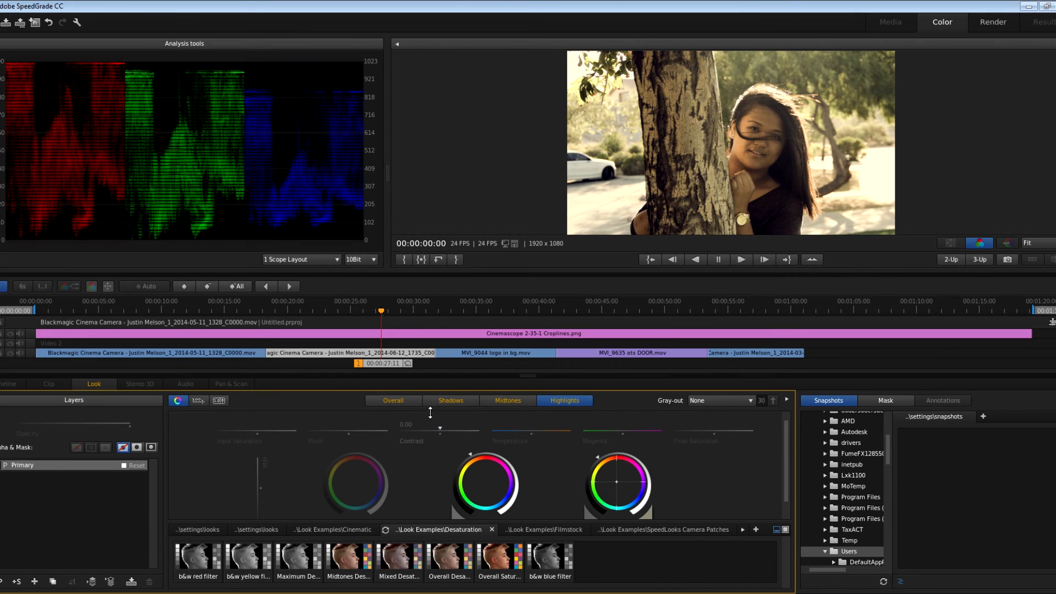
Raise the second clip's overall gain slightly and increase the contrast of its highlights
left_click(399, 400)
left_click_drag(634, 455, 604, 455)
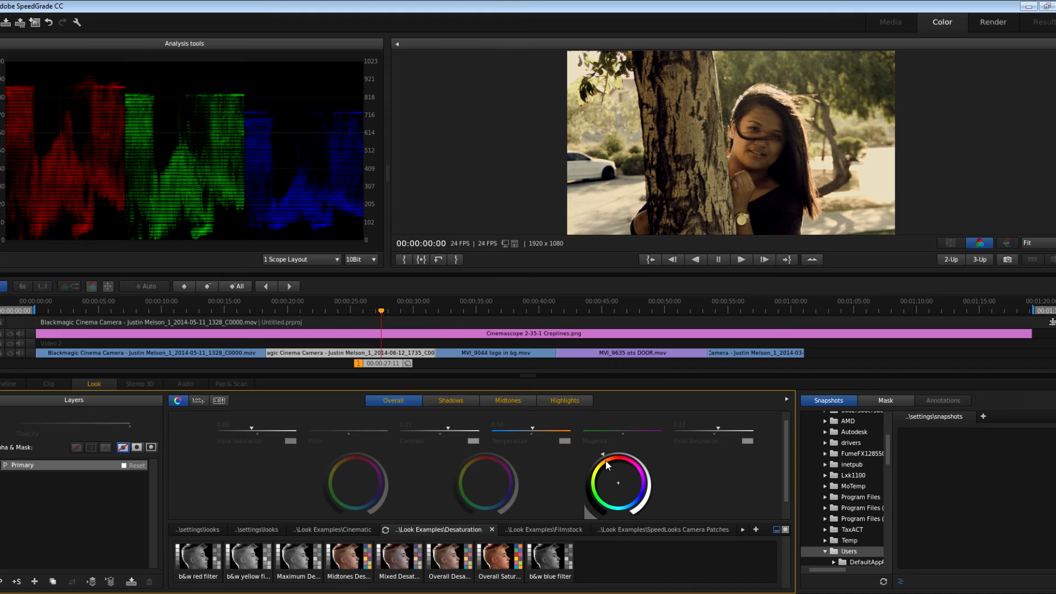
left_click_drag(606, 457, 623, 455)
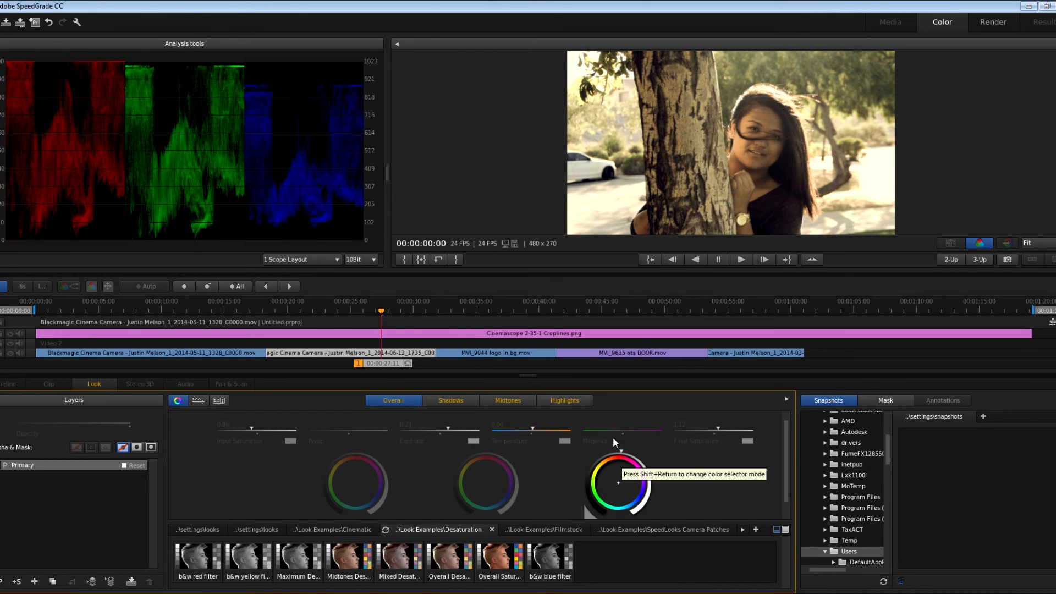
left_click(575, 400)
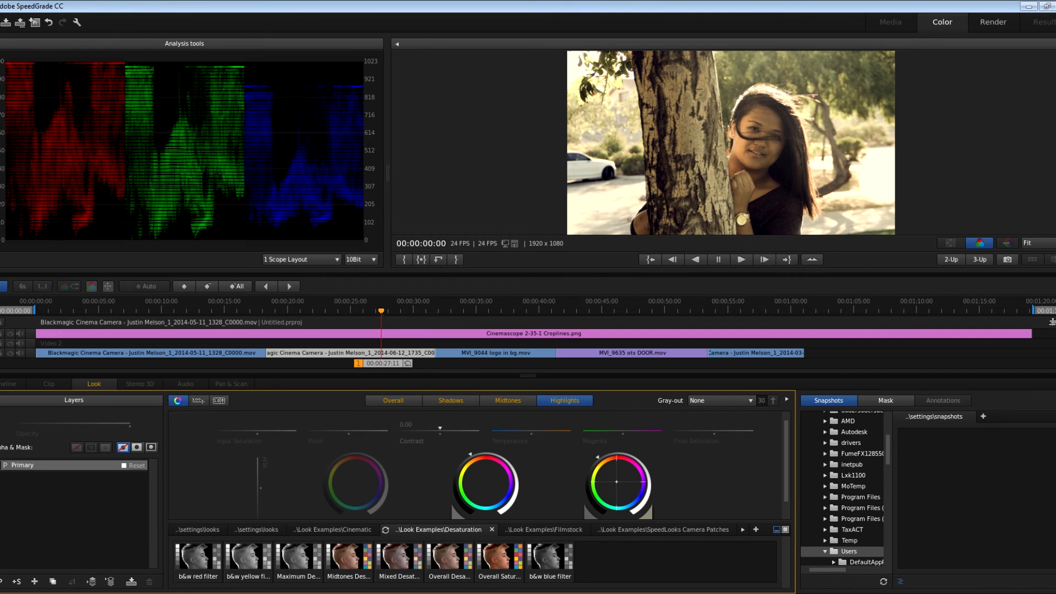
left_click_drag(440, 428, 436, 429)
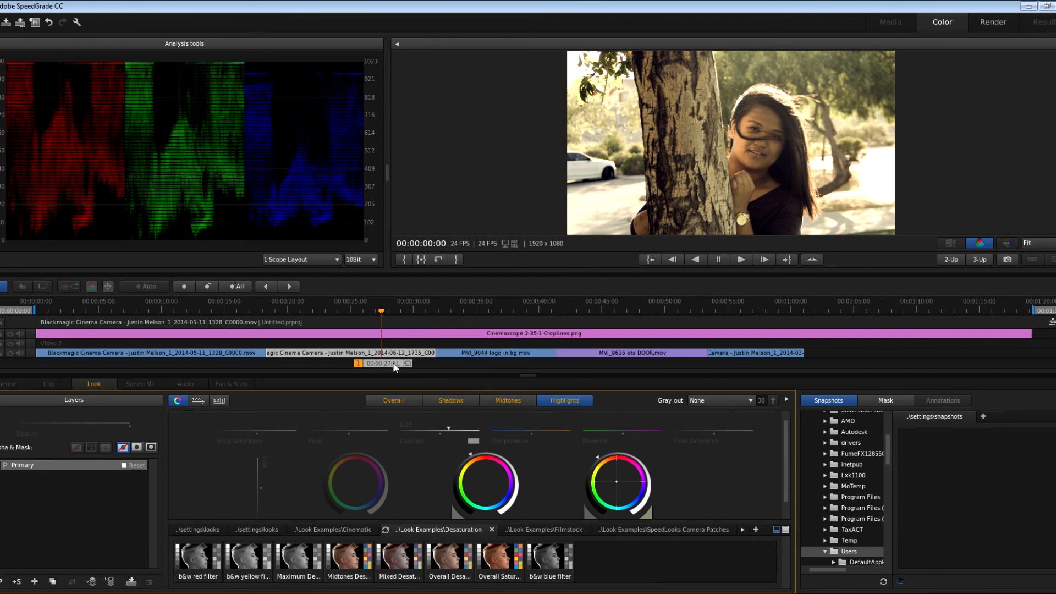
Move to the MVI_9635 ots DOOR.mov clip at 00:00:43:22 and lower its overall final saturation to about 0.76 and its overall gamma slightly
left_click_drag(395, 367, 598, 361)
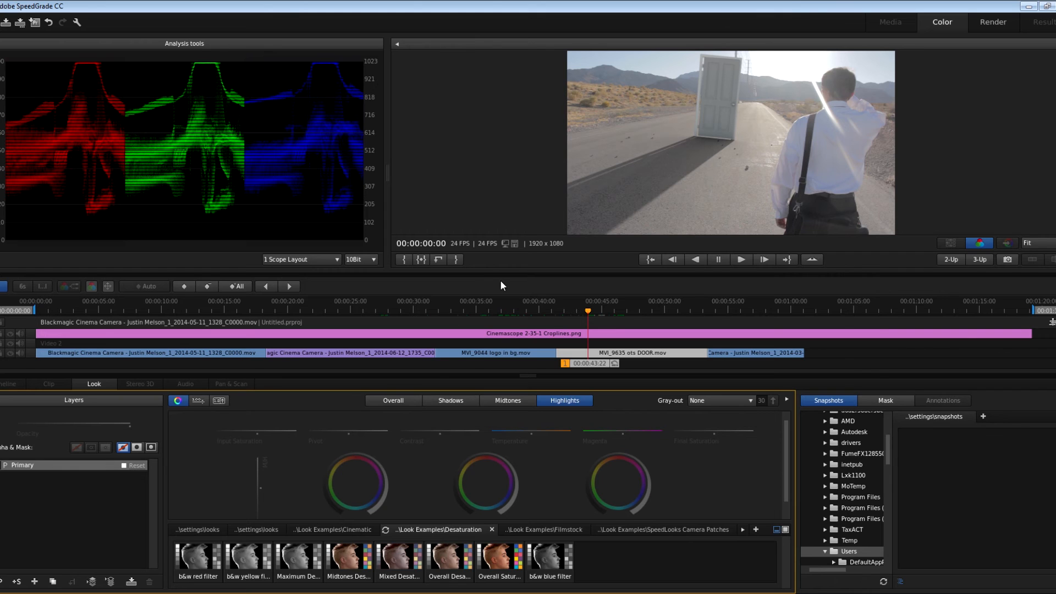
left_click(401, 400)
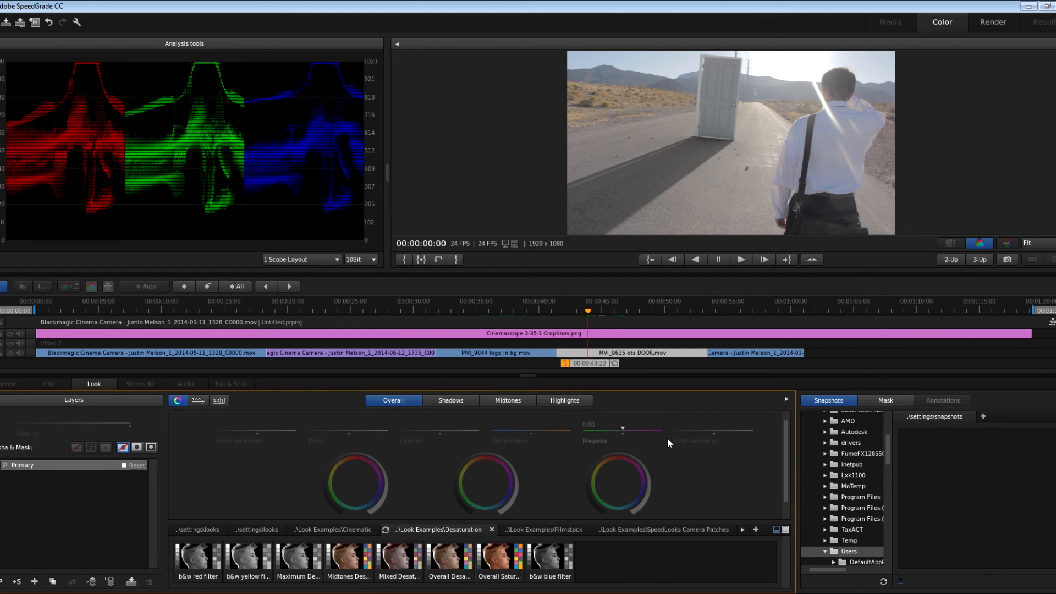
left_click_drag(714, 426, 703, 428)
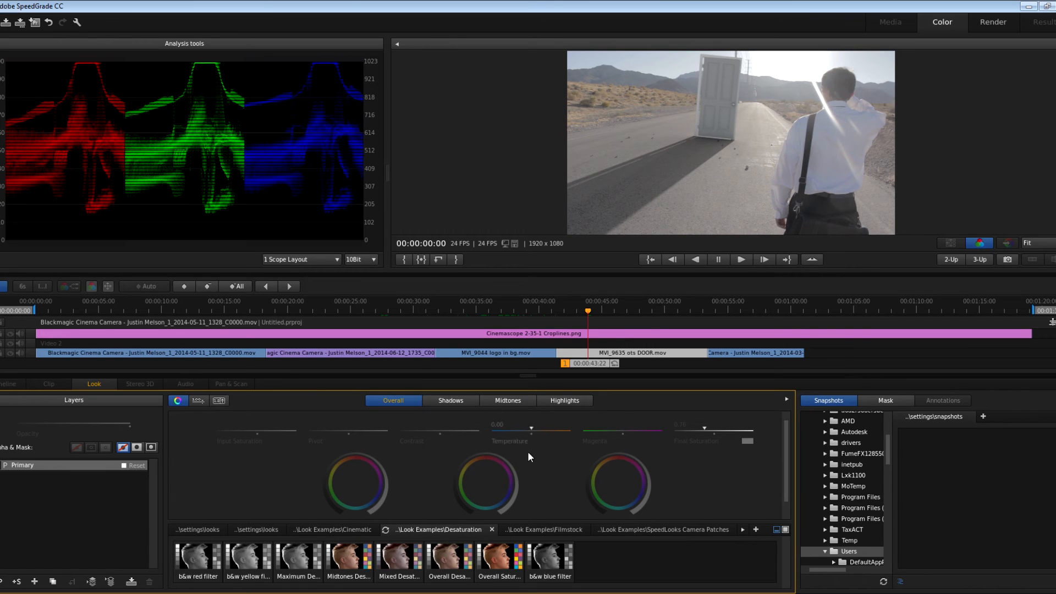
left_click_drag(486, 455, 464, 457)
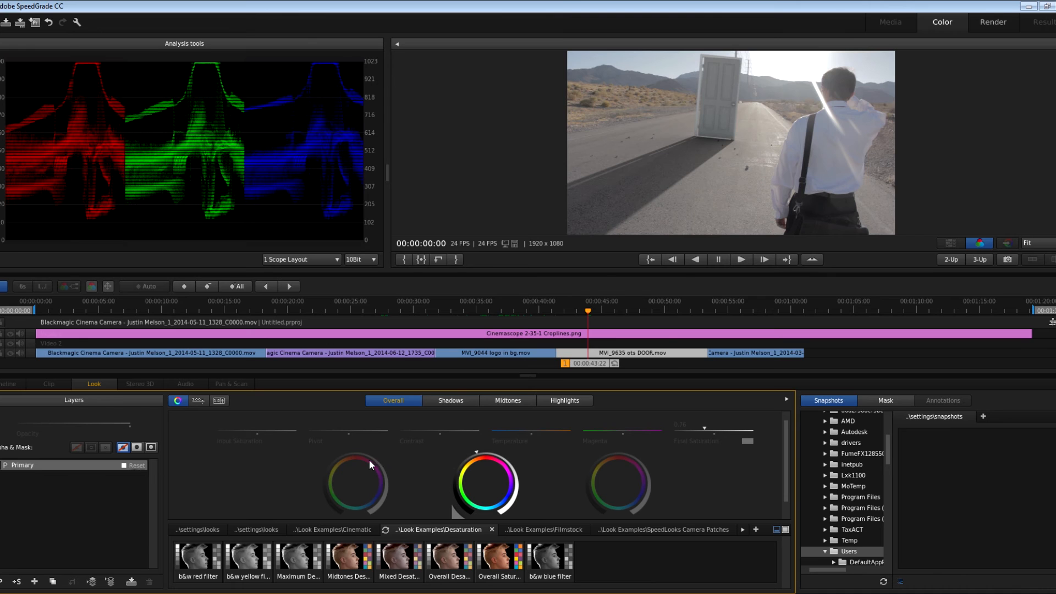
Set the door clip's midtone contrast to 0.33 and midtone temperature to -0.06
left_click(498, 400)
left_click_drag(451, 433, 447, 431)
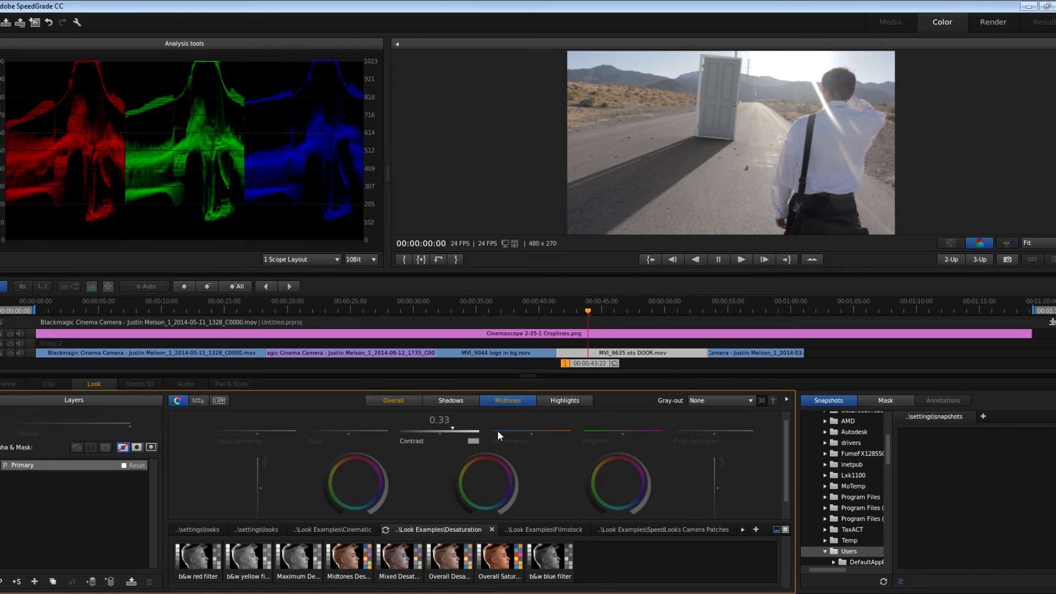
left_click_drag(523, 423, 529, 424)
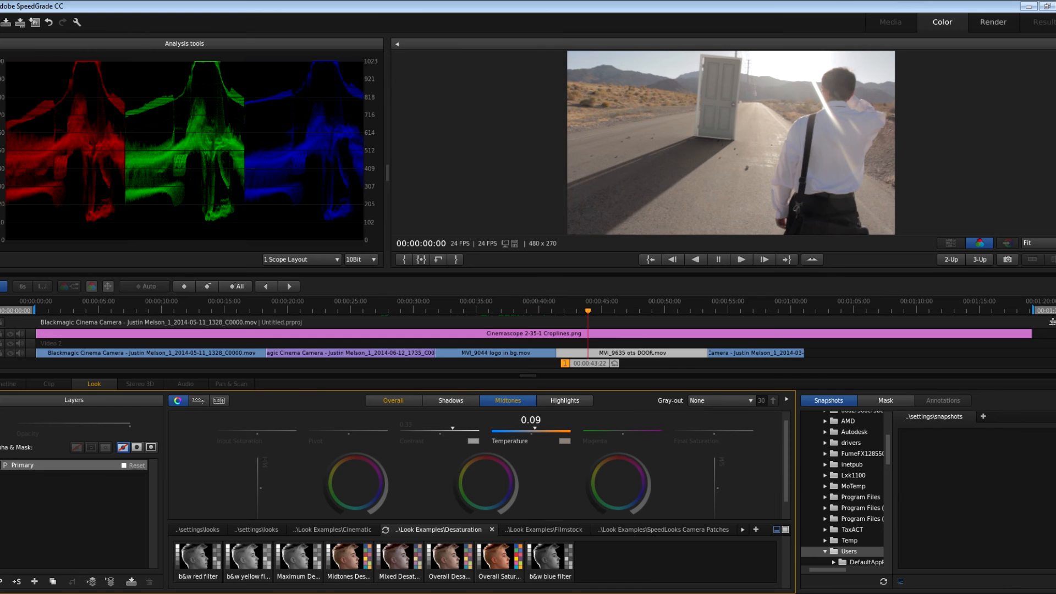
left_click_drag(534, 430, 529, 430)
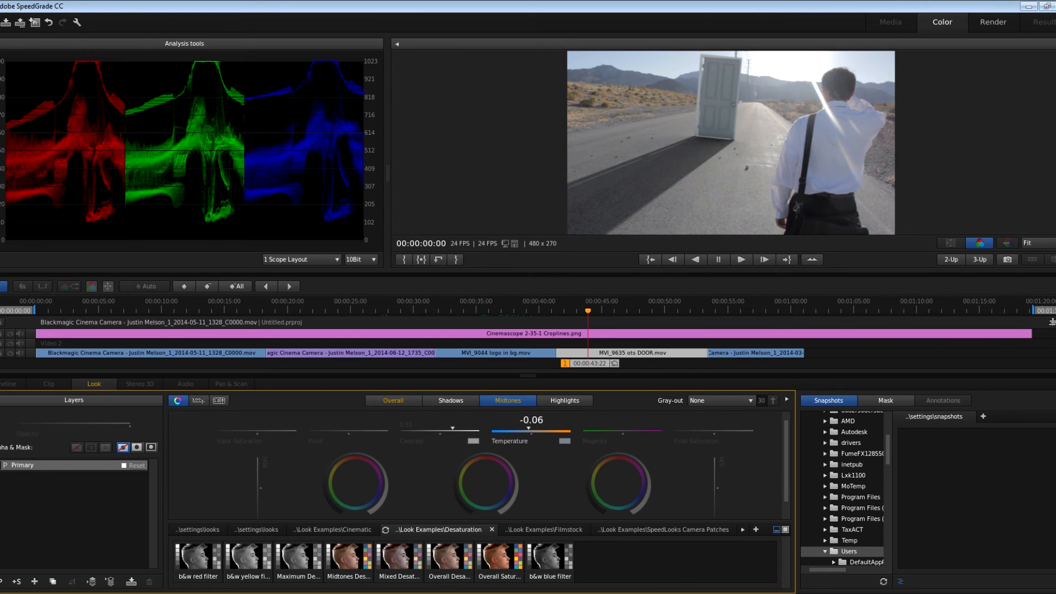
Tint the door clip's shadow offset slightly toward blue and lower the shadows' final saturation
left_click(452, 400)
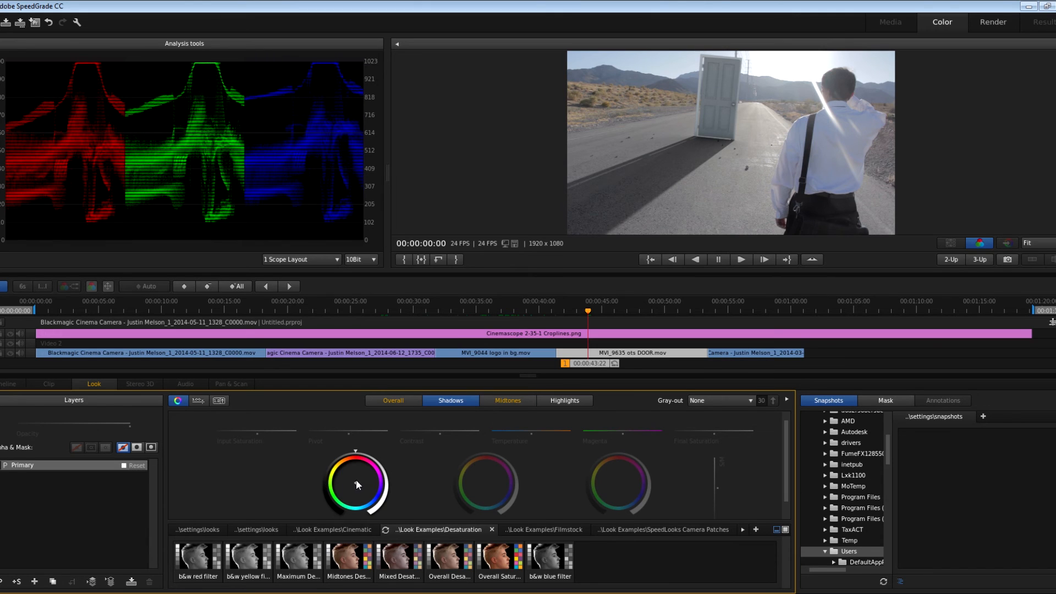
left_click_drag(355, 480, 357, 480)
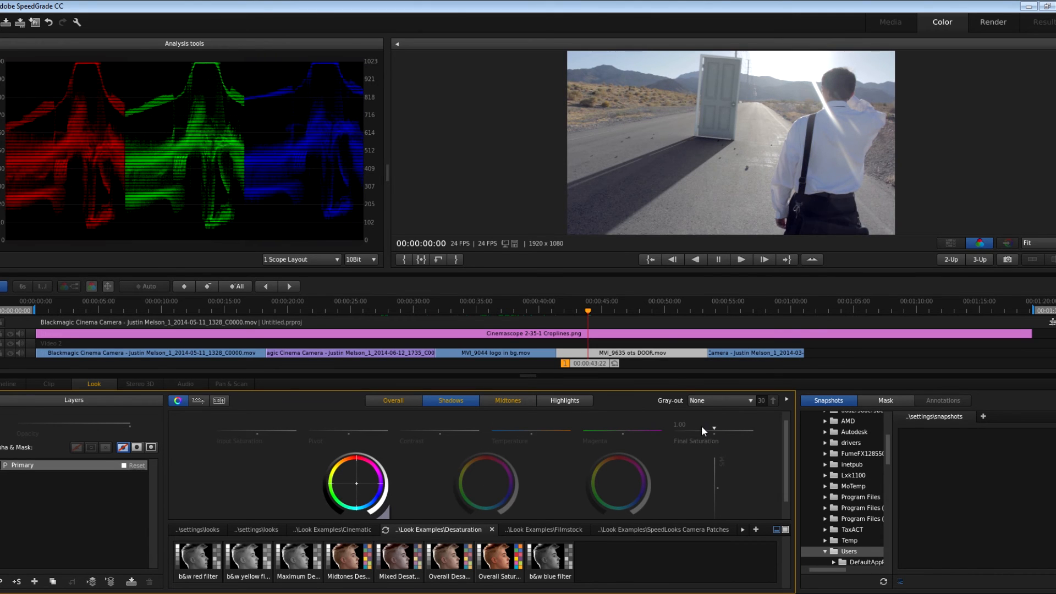
left_click_drag(713, 428, 698, 429)
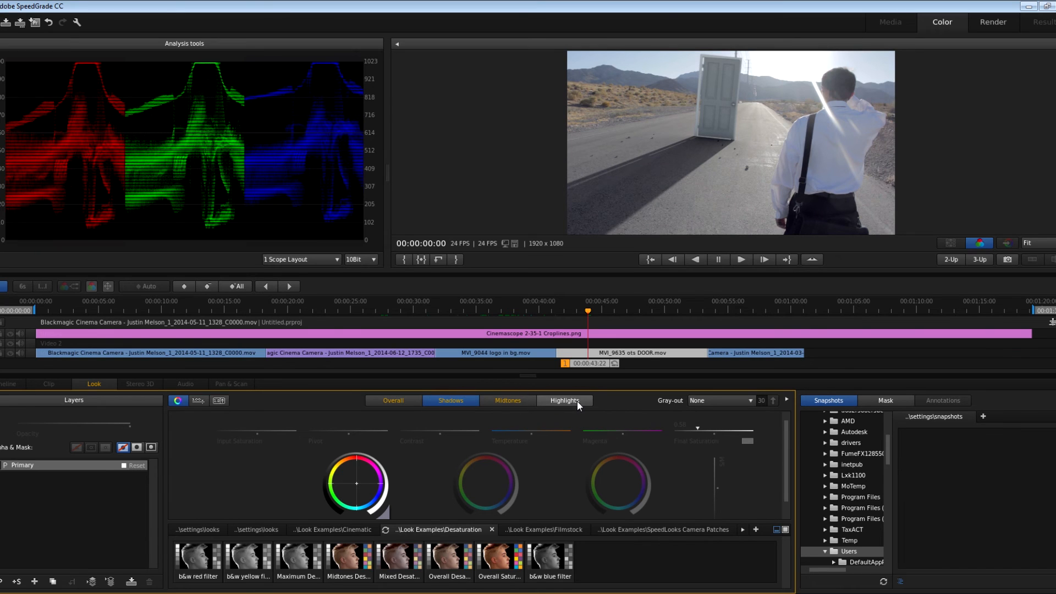
Tint the door clip's overall gain slightly toward warm and shift its overall temperature slightly cooler
left_click(414, 400)
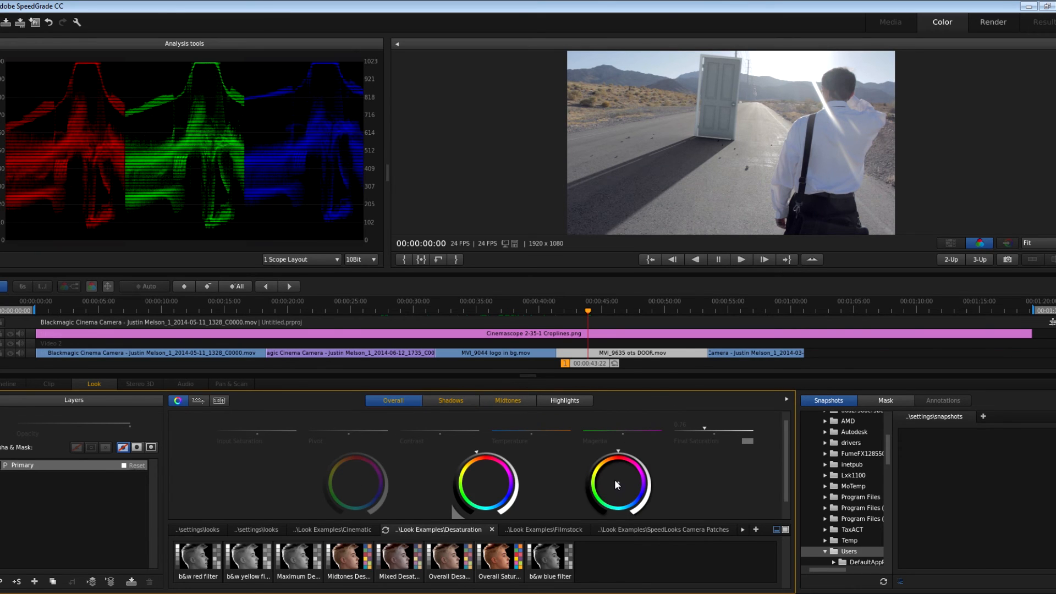
left_click_drag(619, 487, 618, 482)
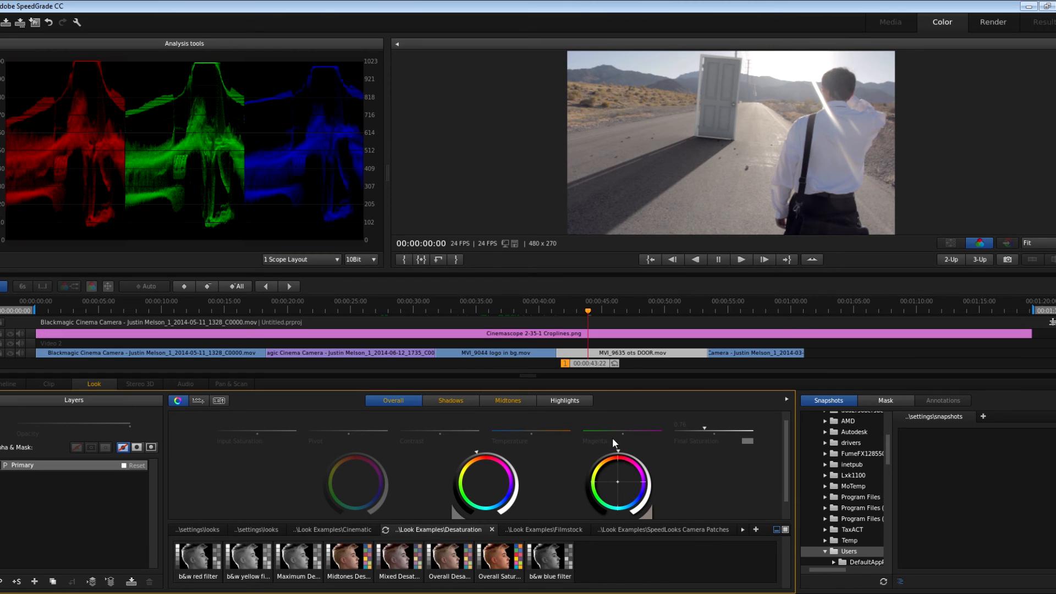
mouse_move(537, 431)
left_click_drag(534, 430, 538, 432)
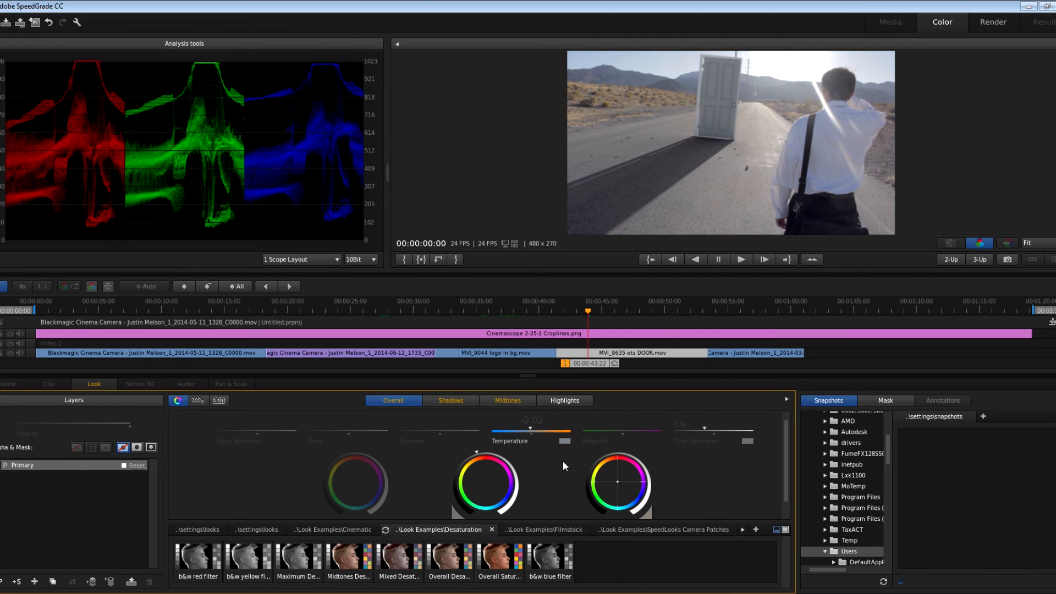
left_click_drag(618, 480, 618, 480)
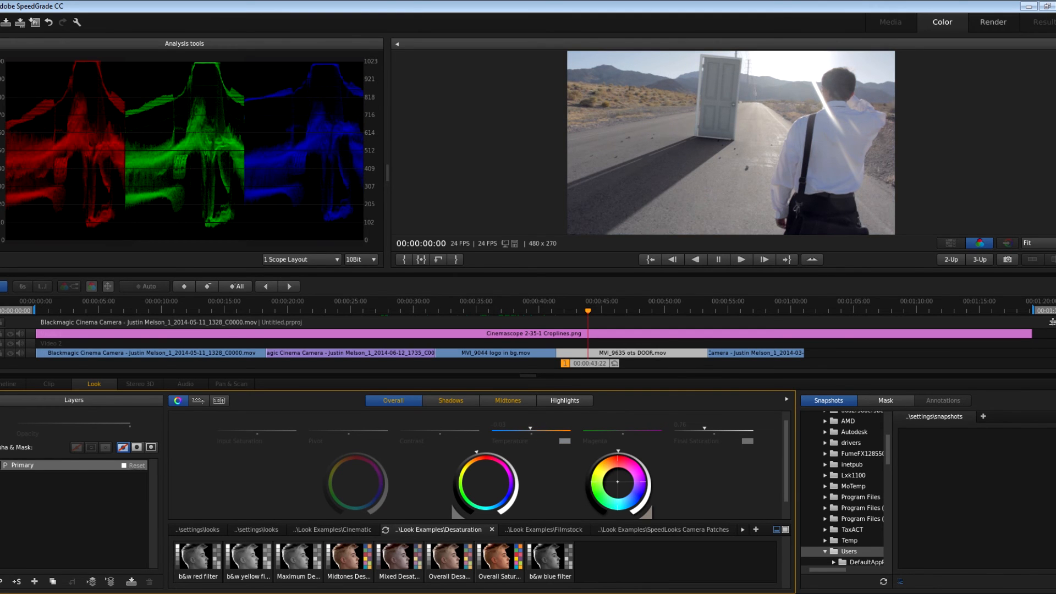
Set the door clip's highlight temperature to 0.06 with a lower highlight gamma, and raise the midtone contrast to 0.41
left_click(563, 401)
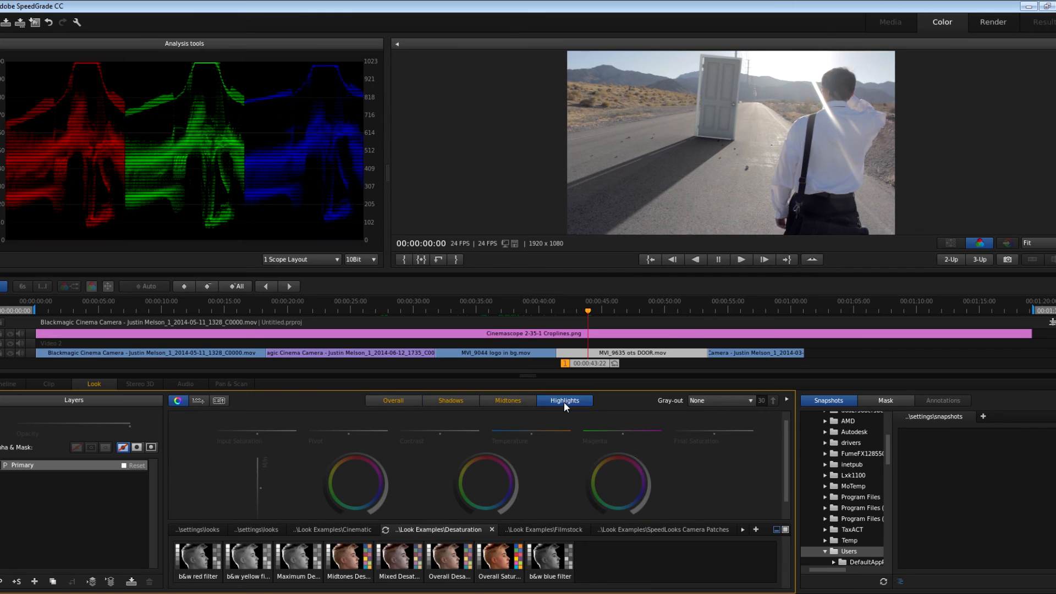
mouse_move(535, 432)
left_mouse_down()
mouse_move(462, 450)
mouse_move(475, 446)
left_mouse_up()
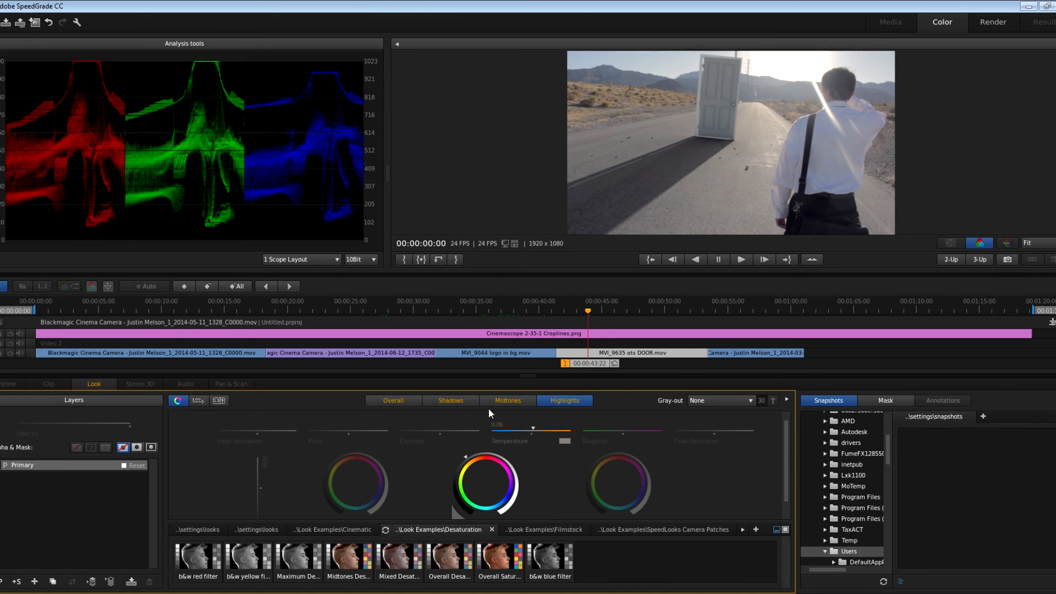
left_click(497, 403)
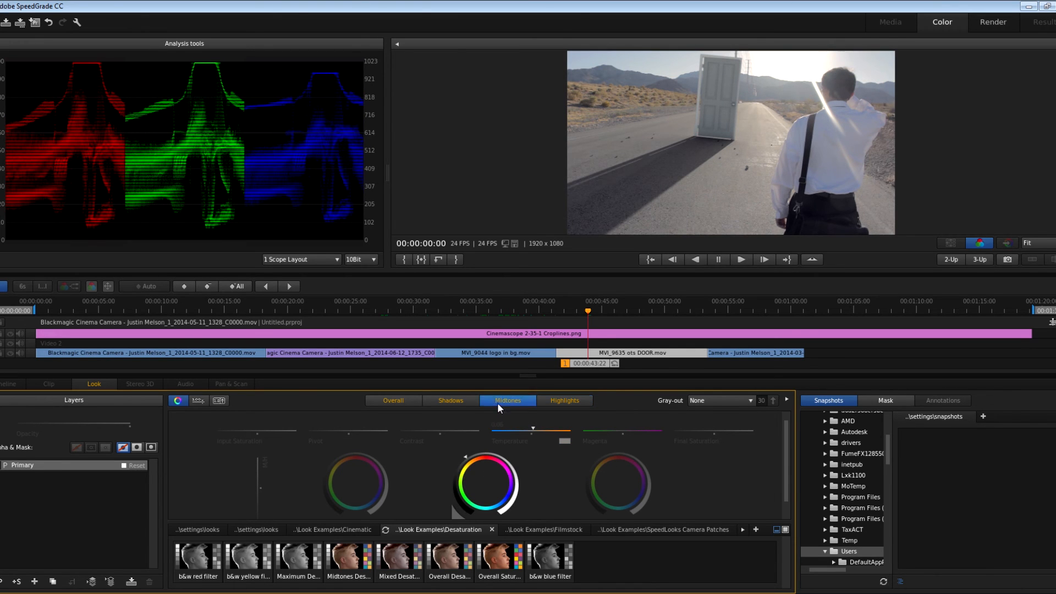
left_click_drag(452, 428, 439, 453)
Raise the door clip's overall contrast to 0.16 and gain slightly, and set the shadow contrast to 0.20 with a lower shadow gamma
left_click(409, 398)
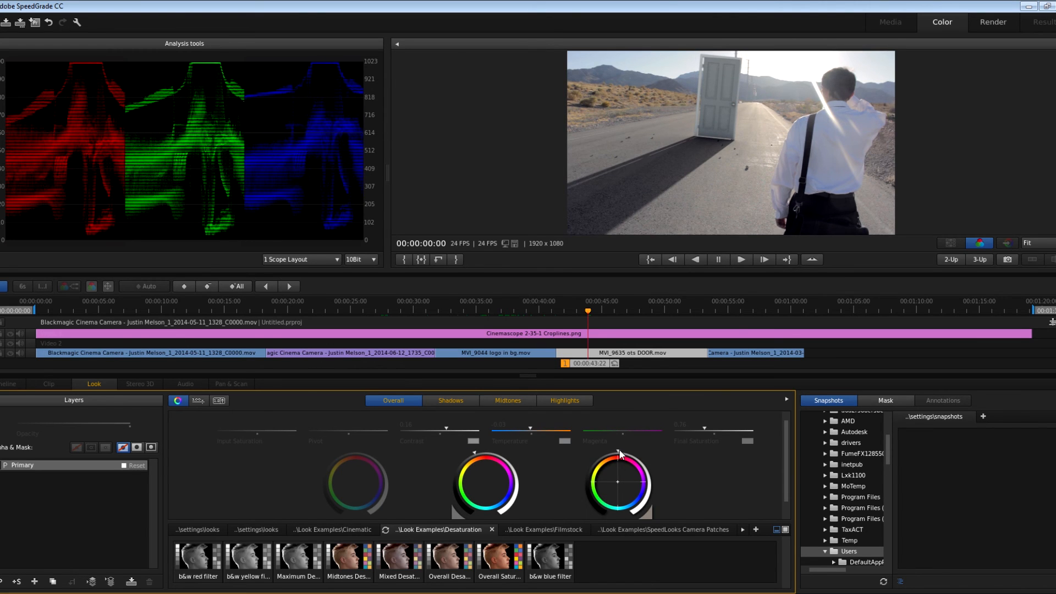
left_click_drag(620, 454, 631, 456)
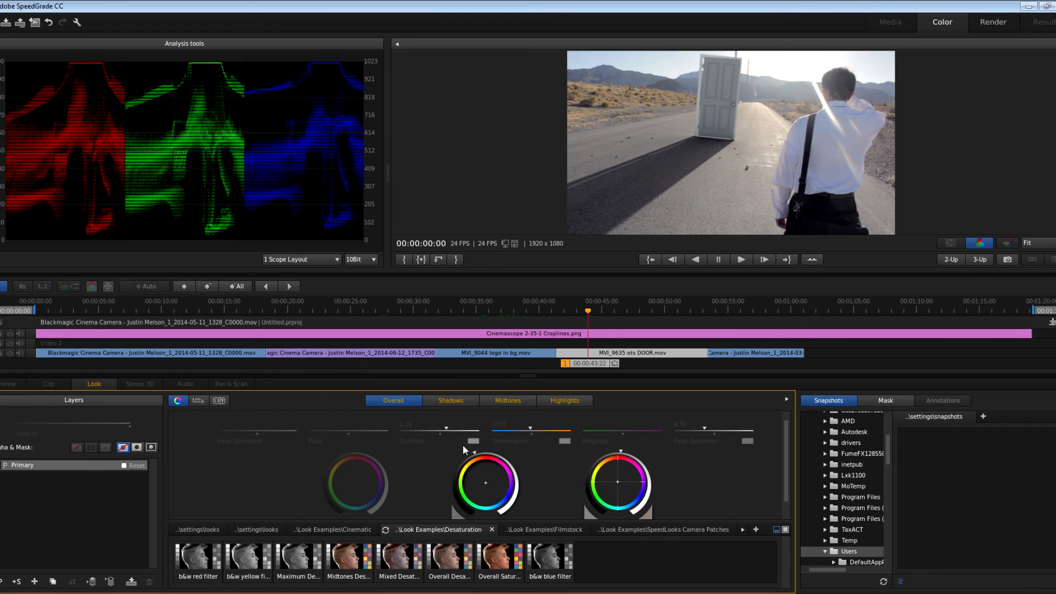
left_click(438, 401)
left_click_drag(439, 432, 443, 433)
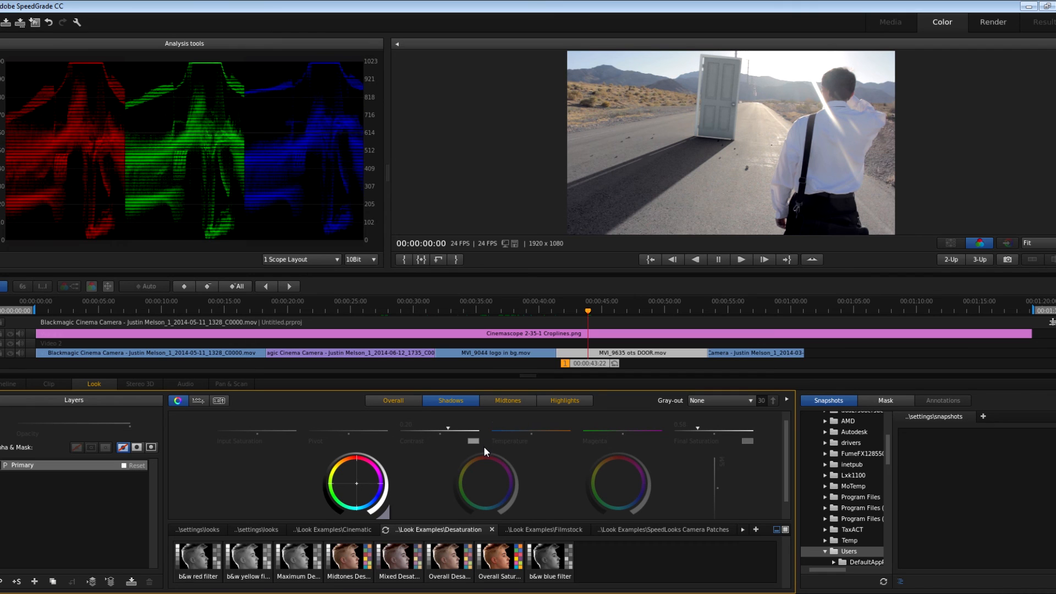
left_click_drag(483, 450, 466, 452)
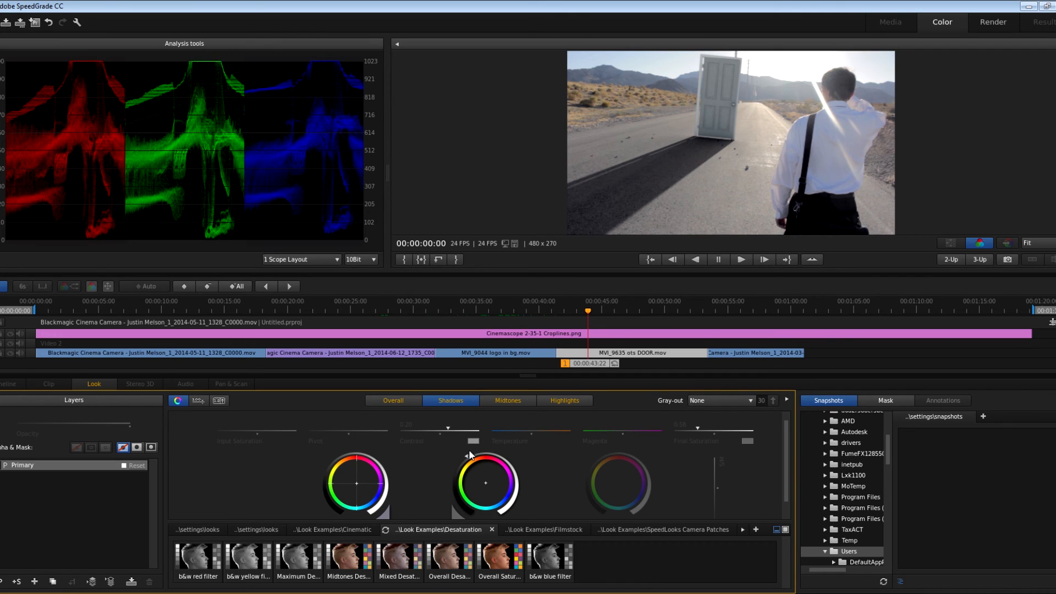
Play the door clip on to 00:00:47:08 and lower its midtone gamma and overall offset slightly
key("space")
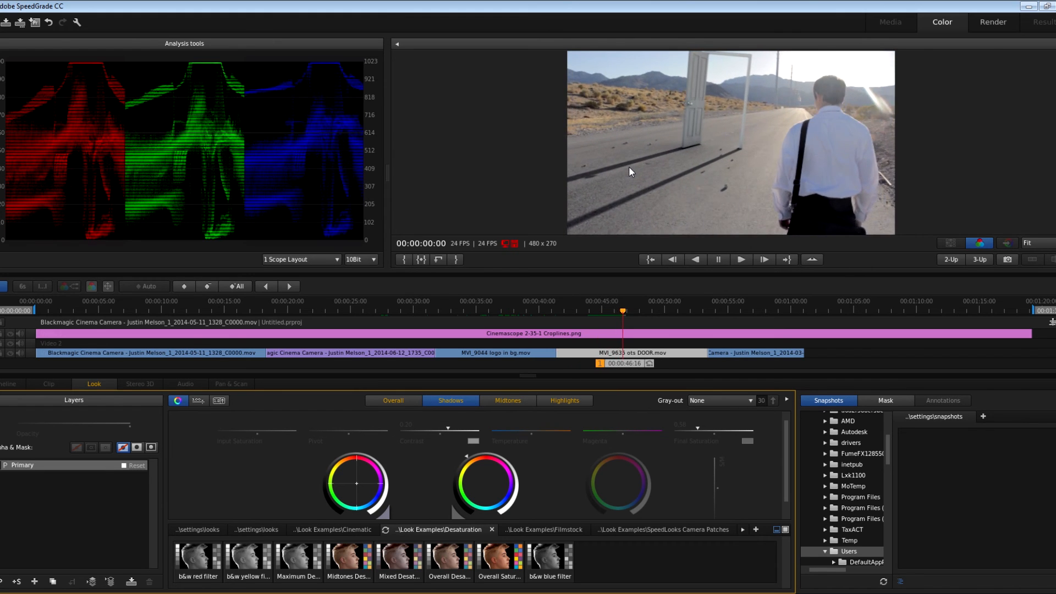
key("space")
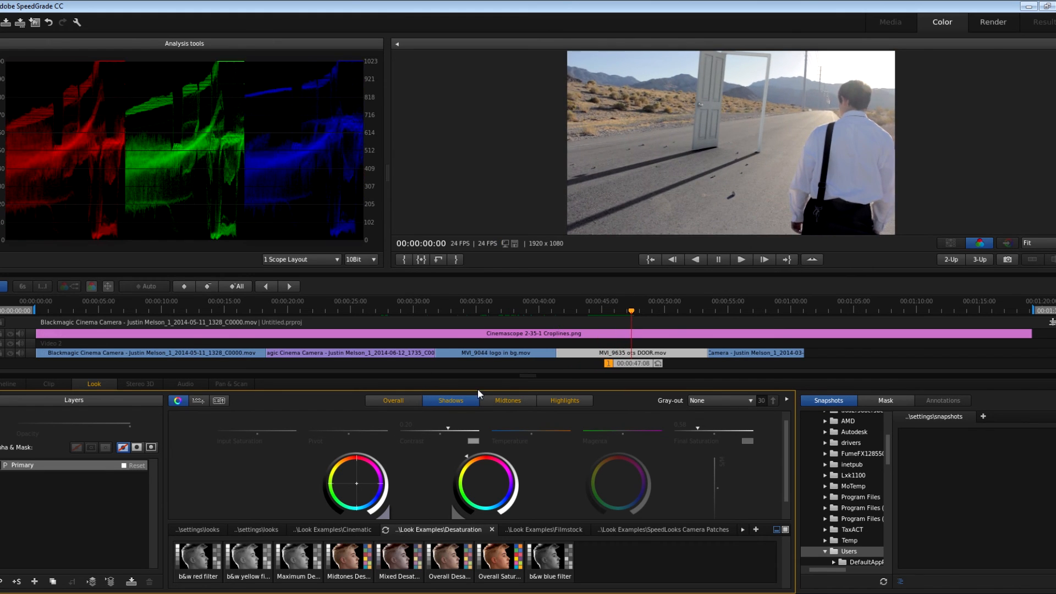
left_click(493, 398)
left_click_drag(491, 457, 467, 450)
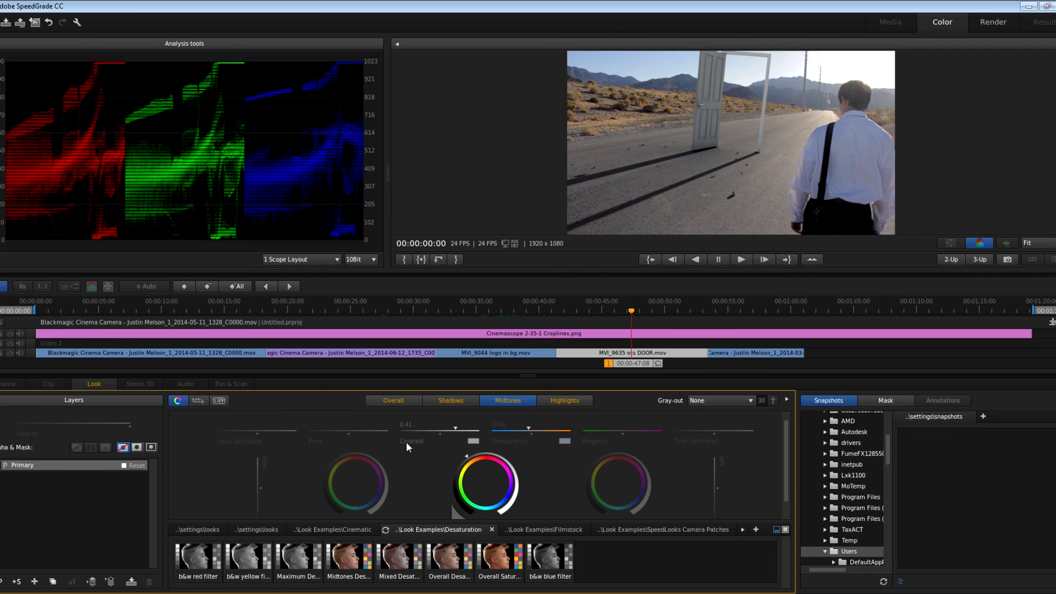
left_click_drag(354, 453, 341, 457)
left_click(393, 400)
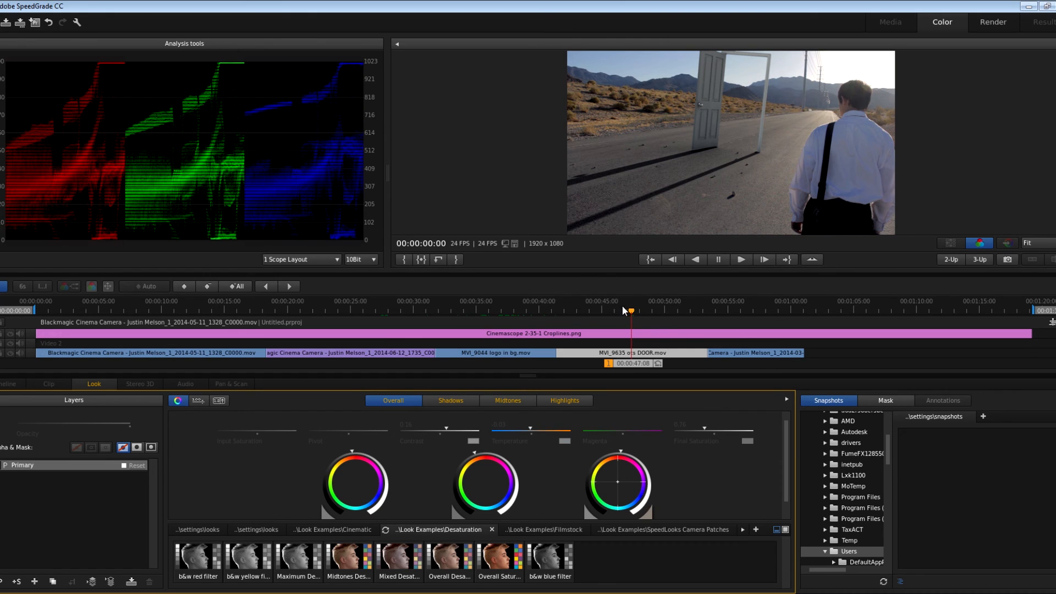
Check another frame of the door clip, then save the graded project and open it in Premiere Pro
mouse_move(600, 308)
left_mouse_down()
mouse_move(672, 314)
mouse_move(638, 315)
left_mouse_up()
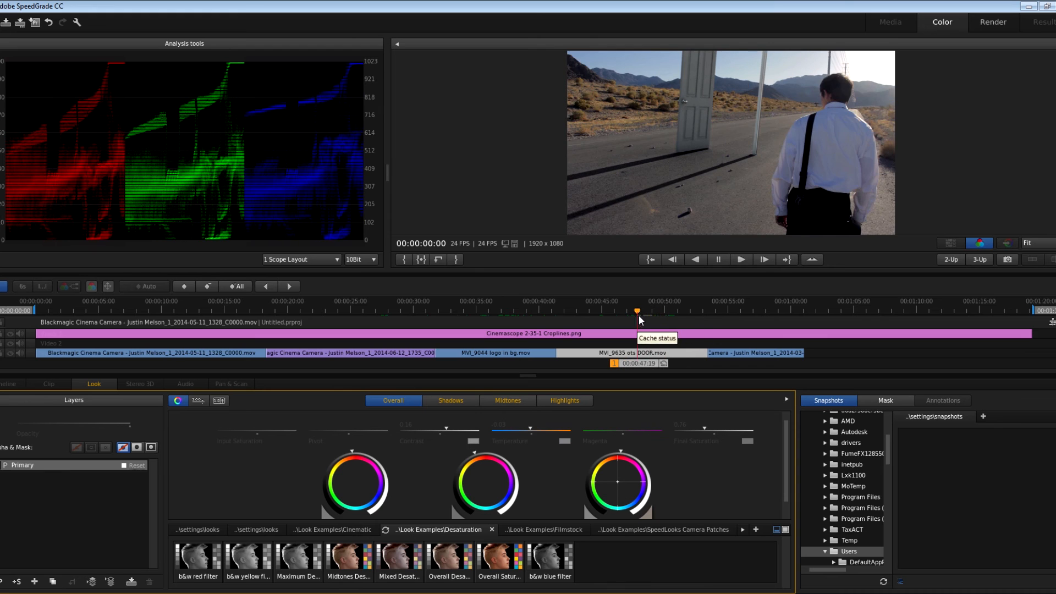
left_click(34, 22)
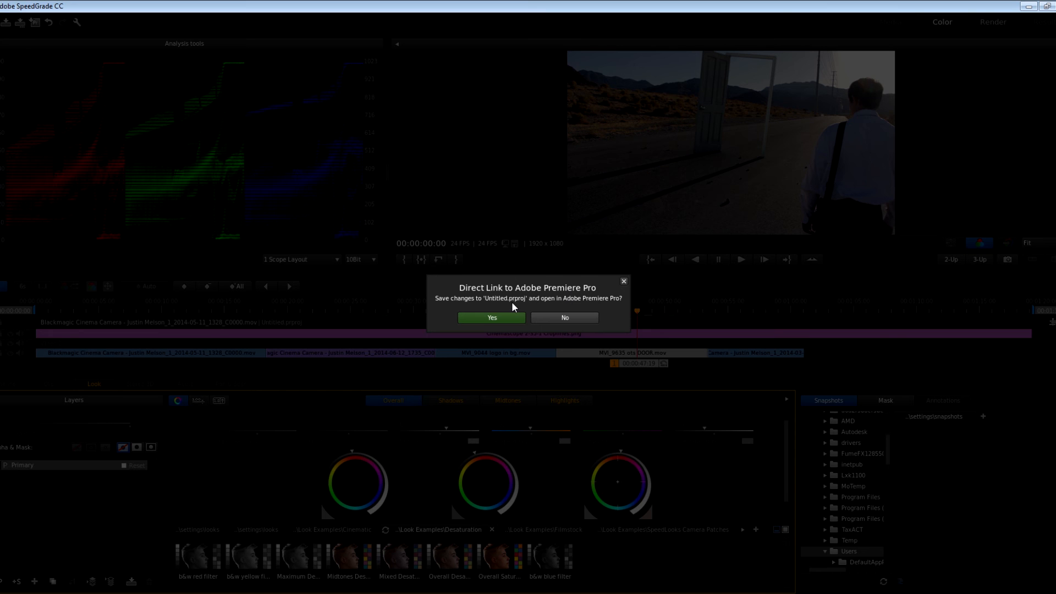
left_click(494, 319)
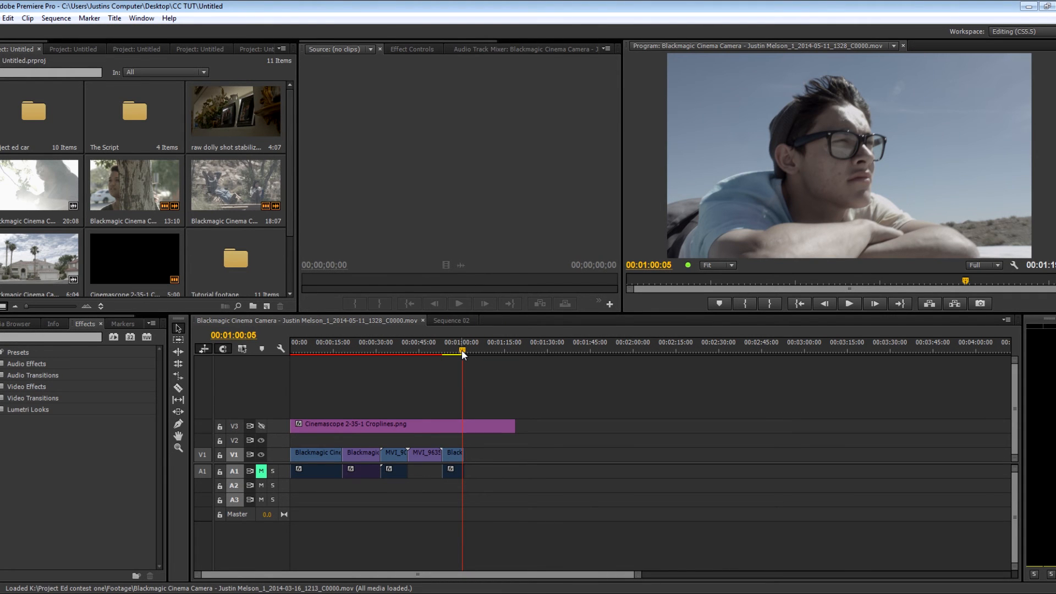
Compare the MVI_9635 door clip near 00:00:45:10 with its Lumetri effect off and on, leaving it on
left_click_drag(460, 349, 422, 361)
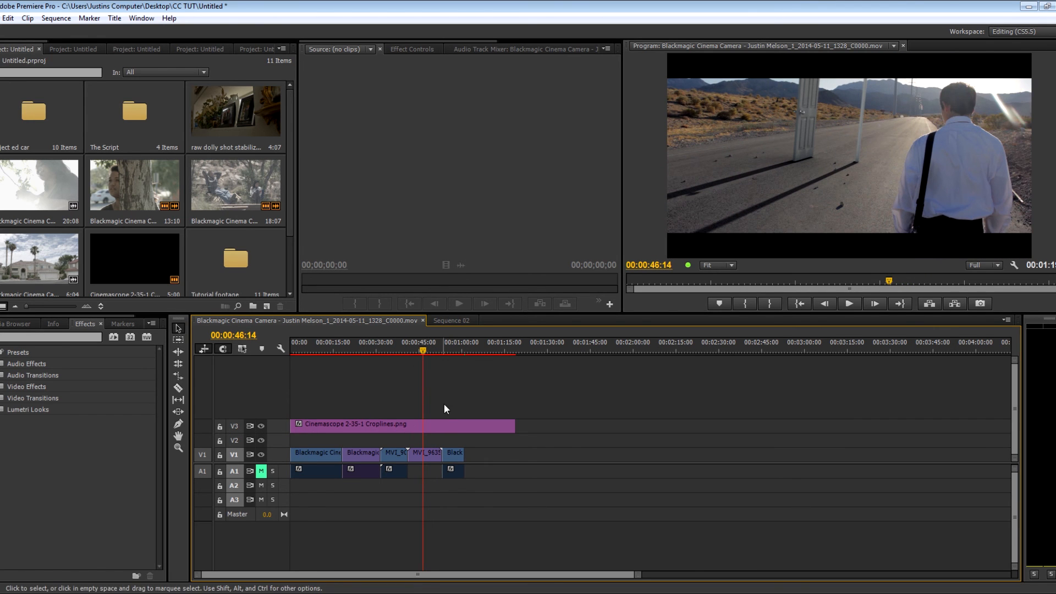
left_click(419, 348)
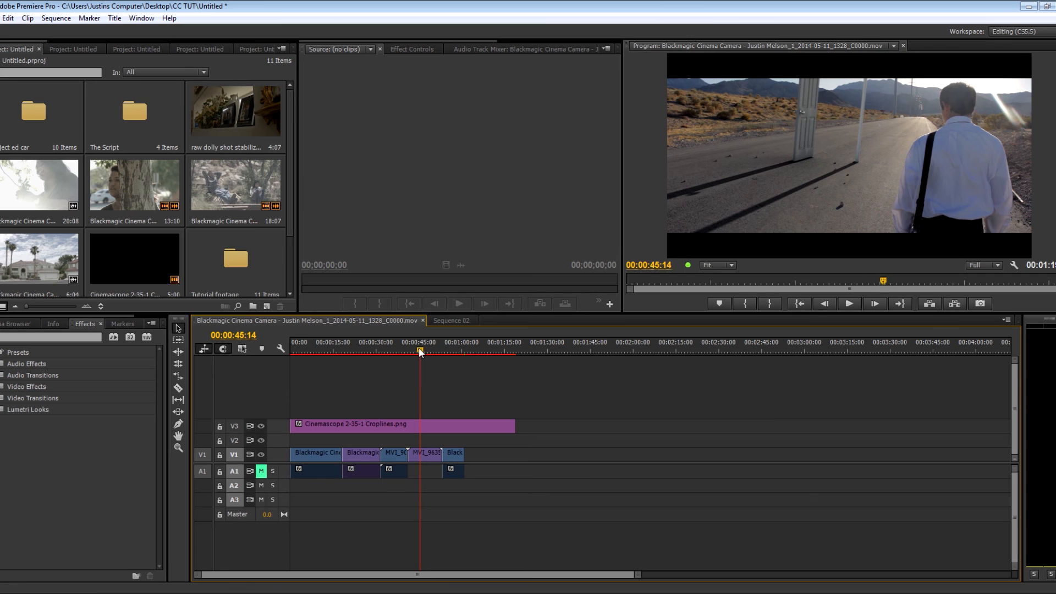
left_click(420, 452)
left_click(415, 51)
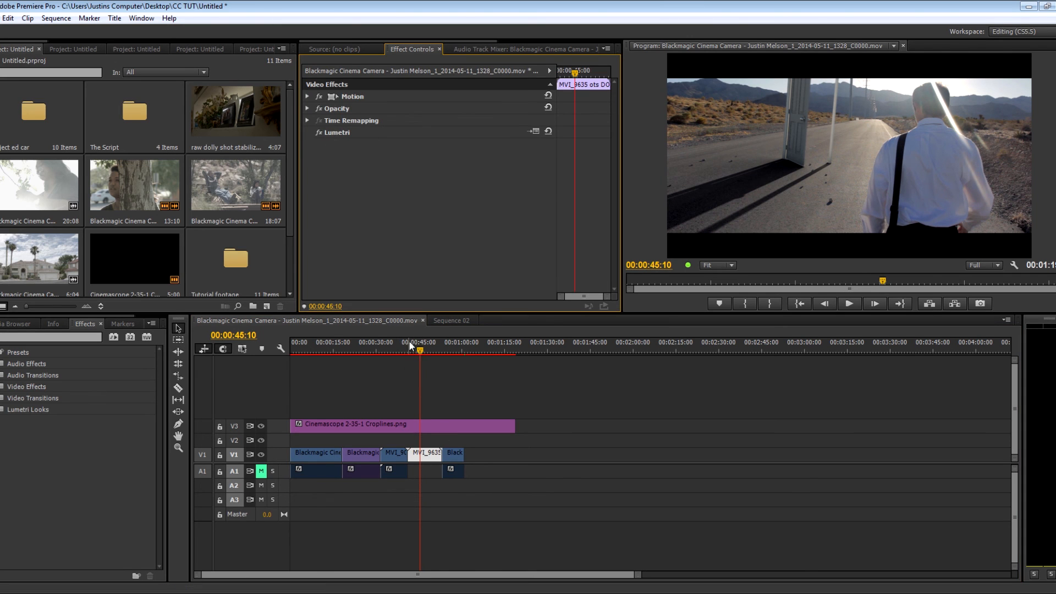
left_click(319, 131)
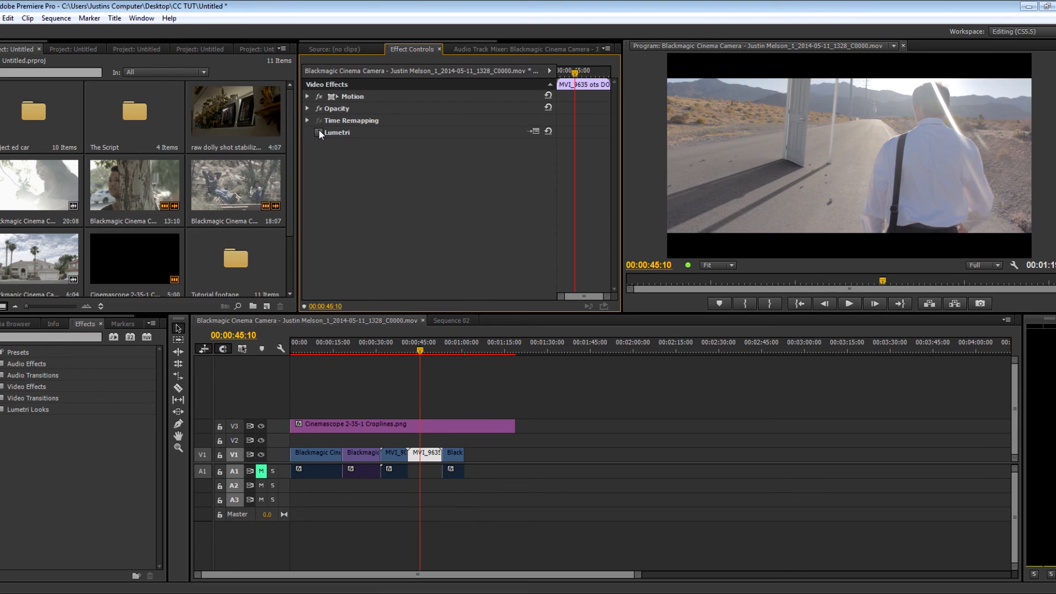
left_click(318, 132)
Compare the second Blackmagic clip at 00:00:27:14 with its Lumetri grade off and on
left_click_drag(406, 348, 369, 348)
left_click(364, 452)
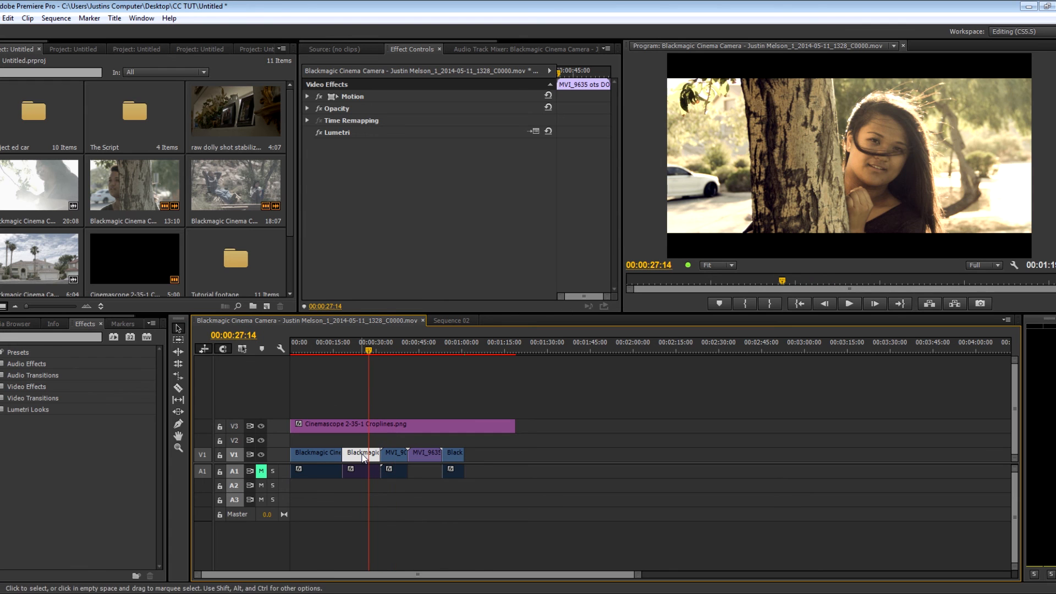
left_click(319, 132)
left_click(319, 132)
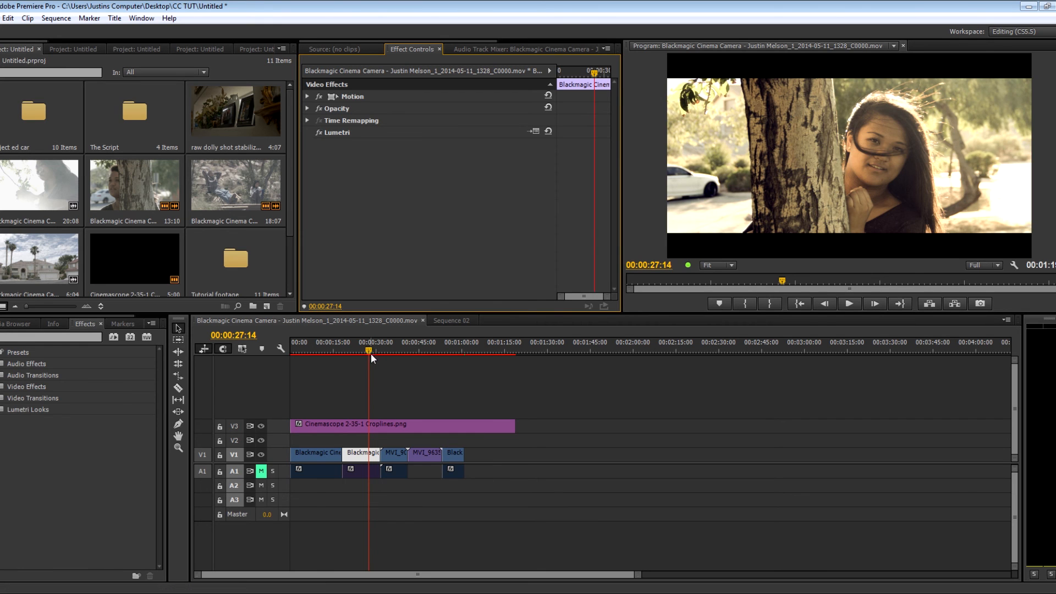
Compare the first Blackmagic clip at 00:00:10:10 with its Lumetri grade off and on
left_click(322, 349)
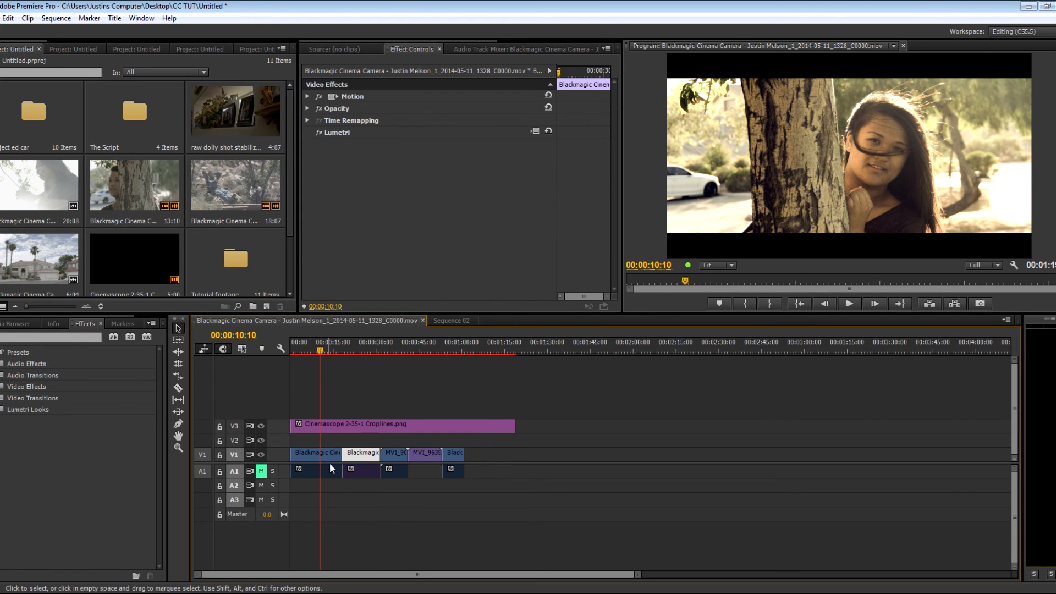
left_click(308, 462)
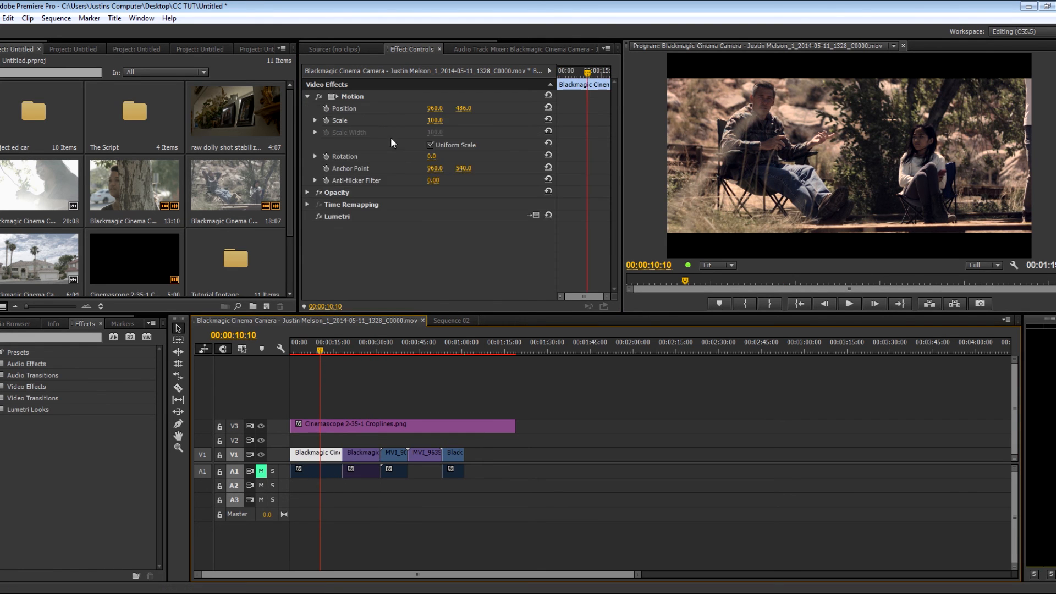
left_click(320, 217)
left_click(320, 217)
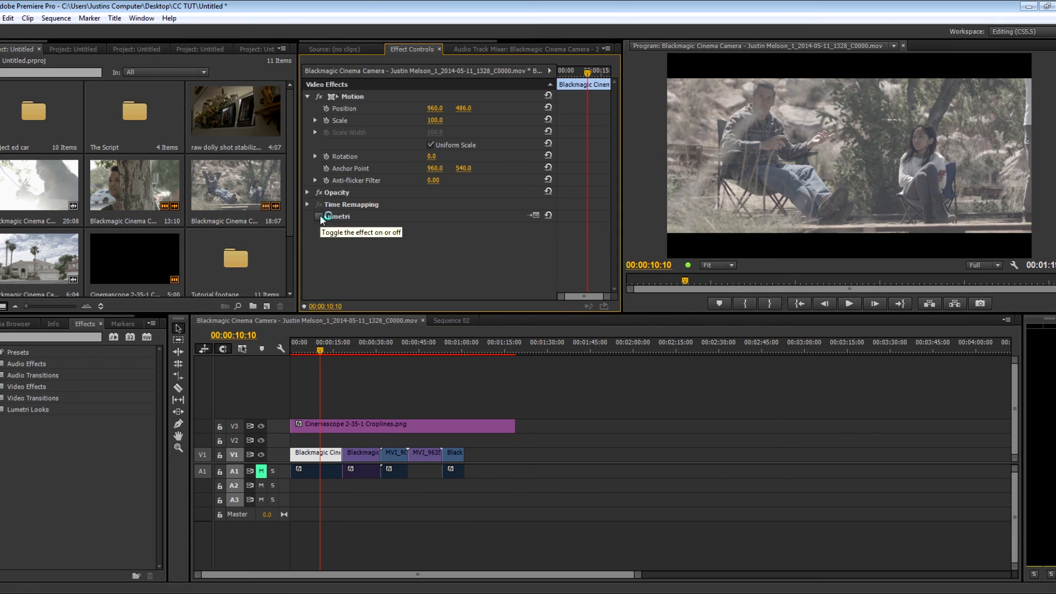
left_click(320, 217)
Review the graded clips across the whole sequence, from its start to the end of the last clip
left_click(329, 350)
left_click_drag(328, 351, 370, 361)
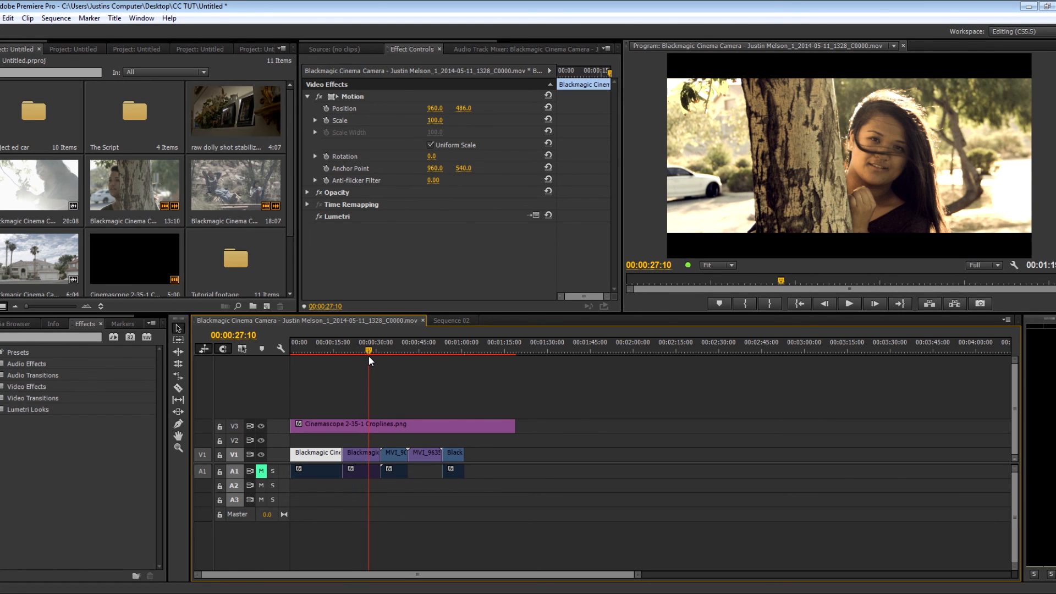
right_click(361, 456)
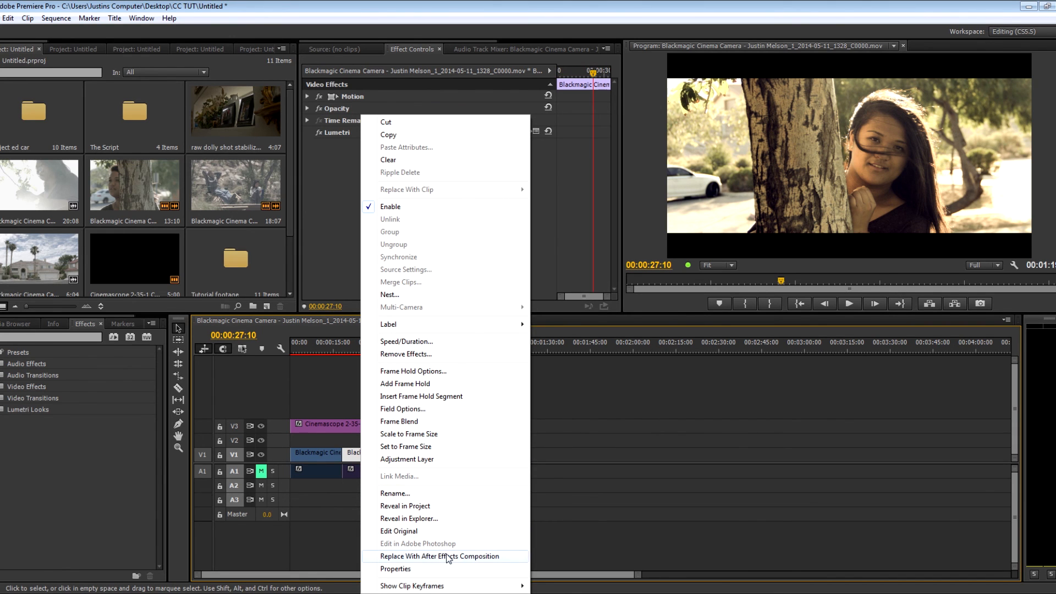
left_click(349, 343)
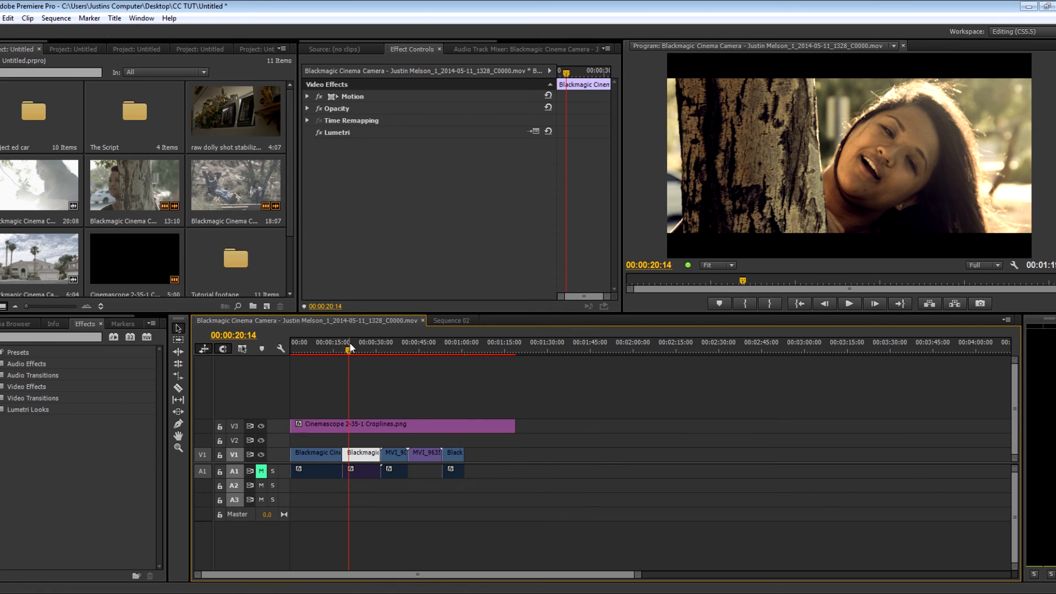
left_click_drag(355, 342, 474, 343)
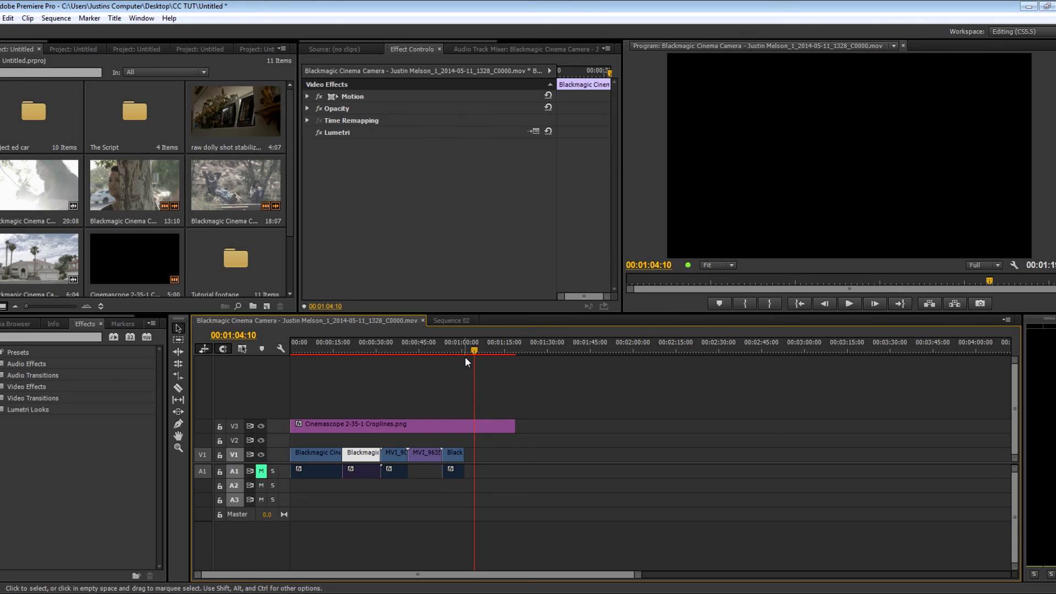
left_click_drag(473, 351, 322, 357)
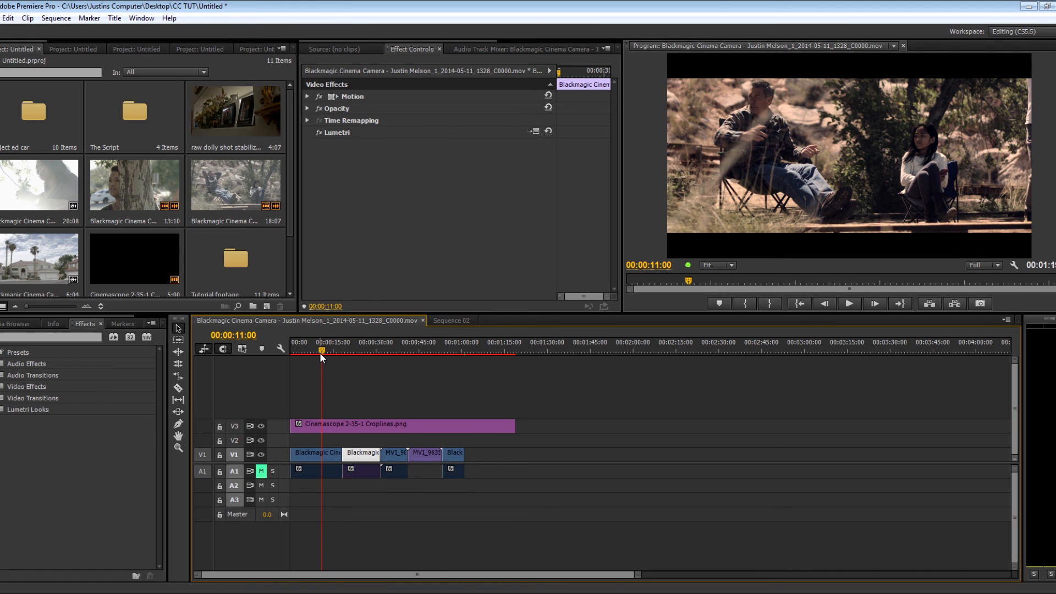
left_click_drag(321, 355, 442, 358)
left_click_drag(333, 357, 273, 365)
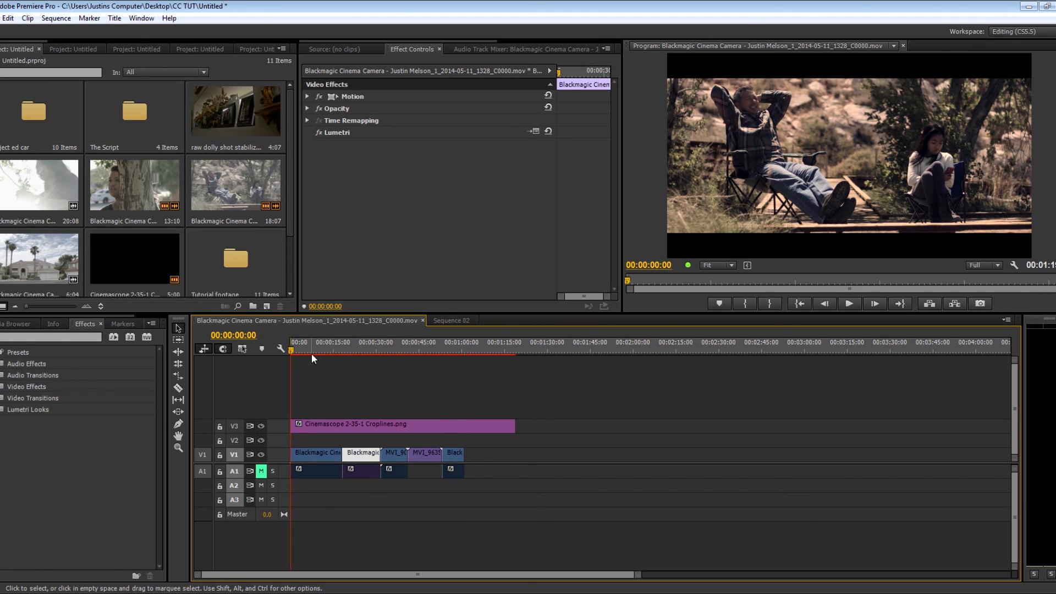
left_click_drag(311, 356, 462, 350)
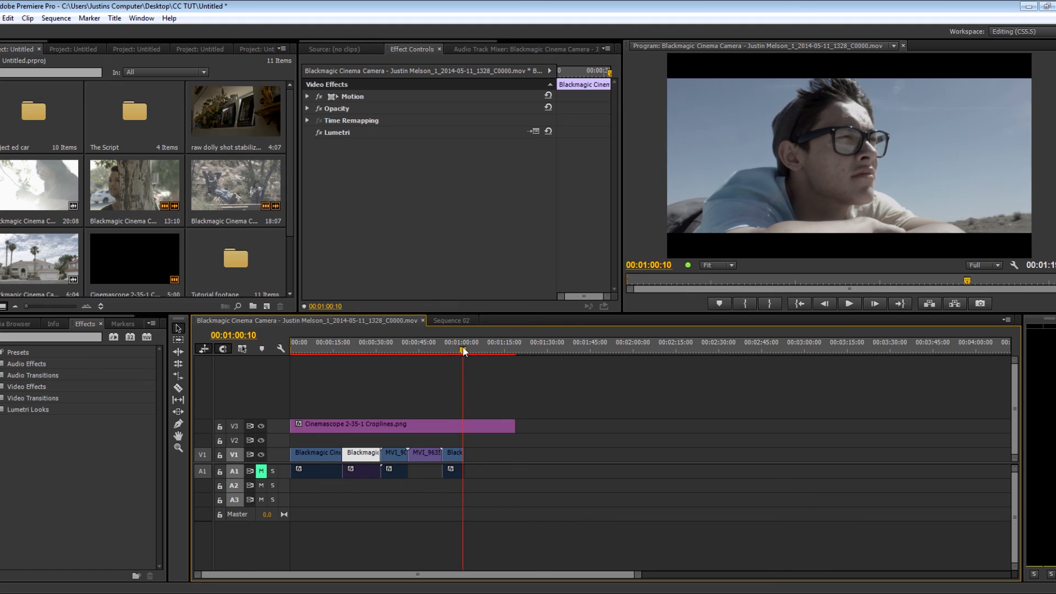
Mark the sequence's out point at 00:01:01:00, where the last video clip ends
key("equal")
key("equal")
key("equal")
left_click(664, 349)
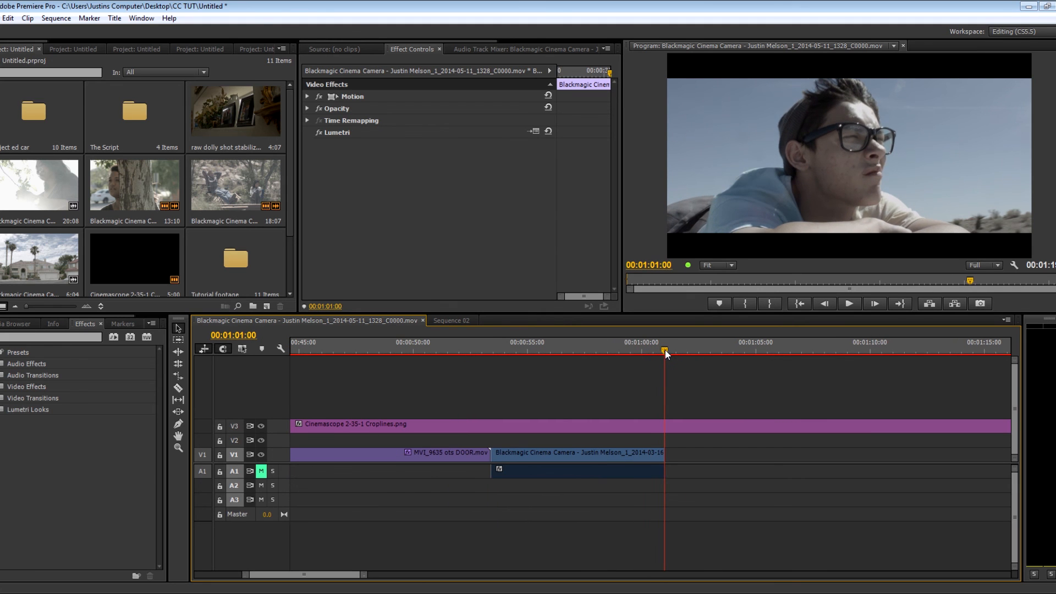
key("o")
key("minus")
key("minus")
key("minus")
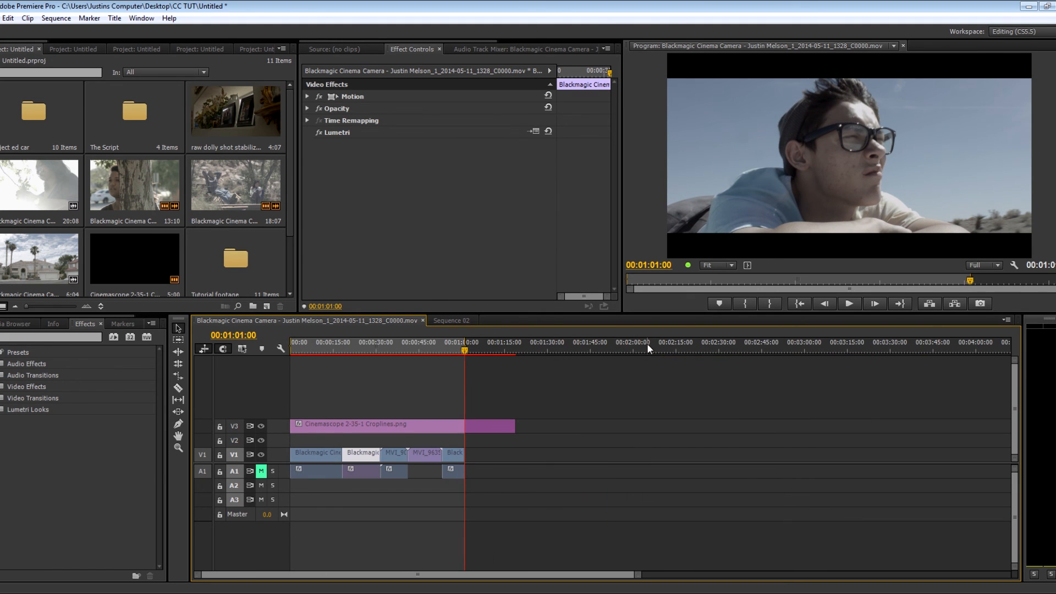
Open the media export settings for the marked range and keep H.264 as the format
left_click(2, 18)
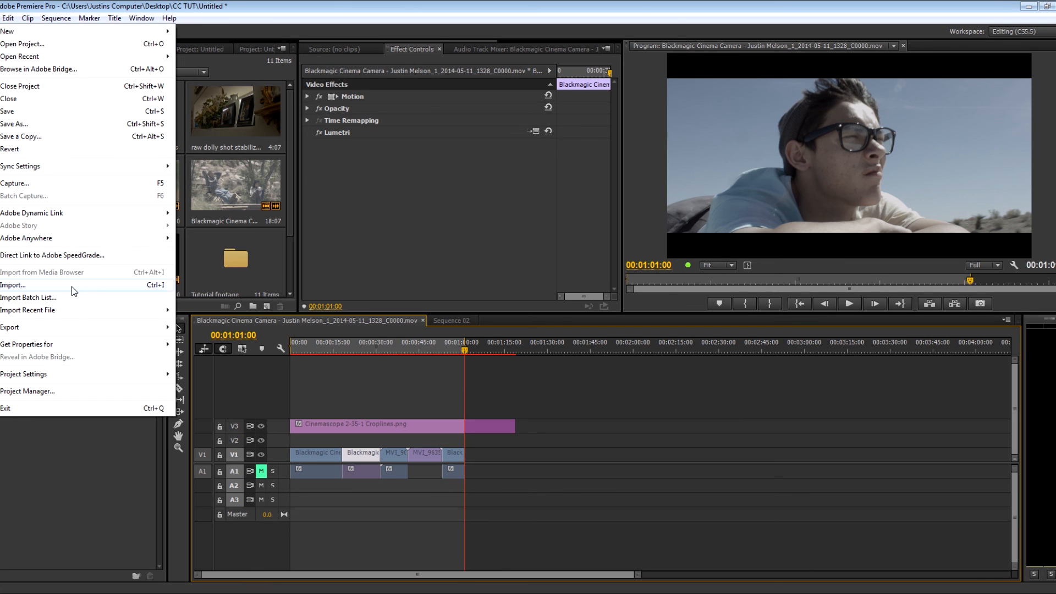
mouse_move(86, 328)
left_click(204, 327)
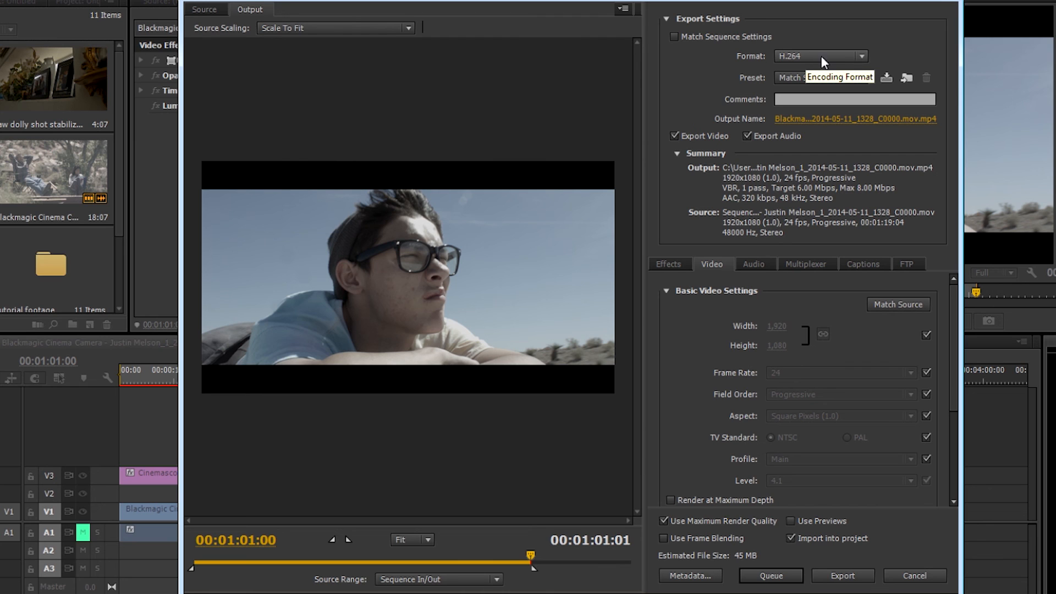
left_click(791, 55)
left_click(792, 58)
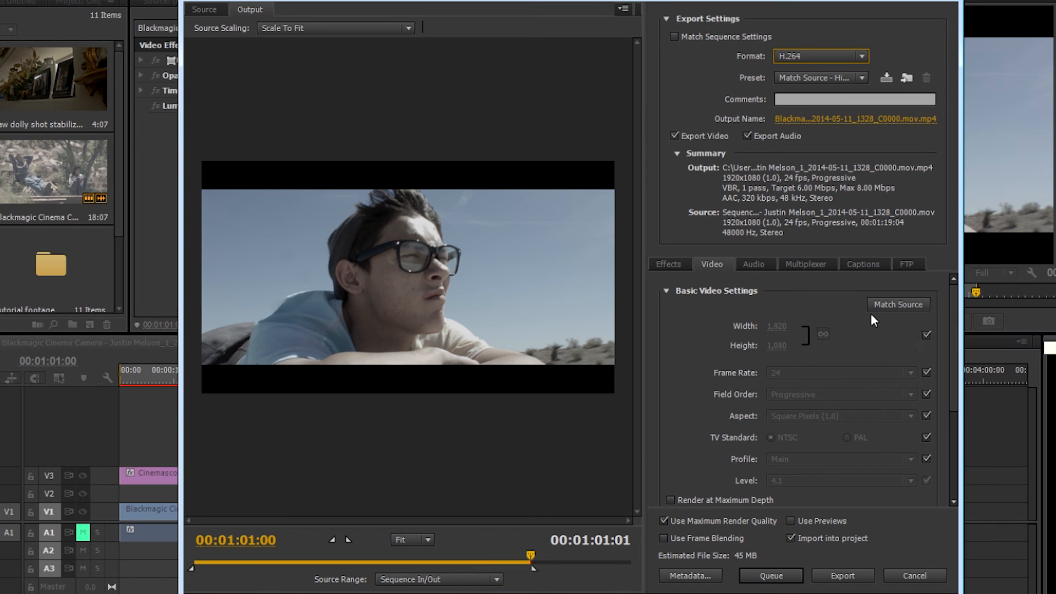
Unlock the pixel aspect setting to view its options and set it back to match the source
scroll(952, 311, "down", 1)
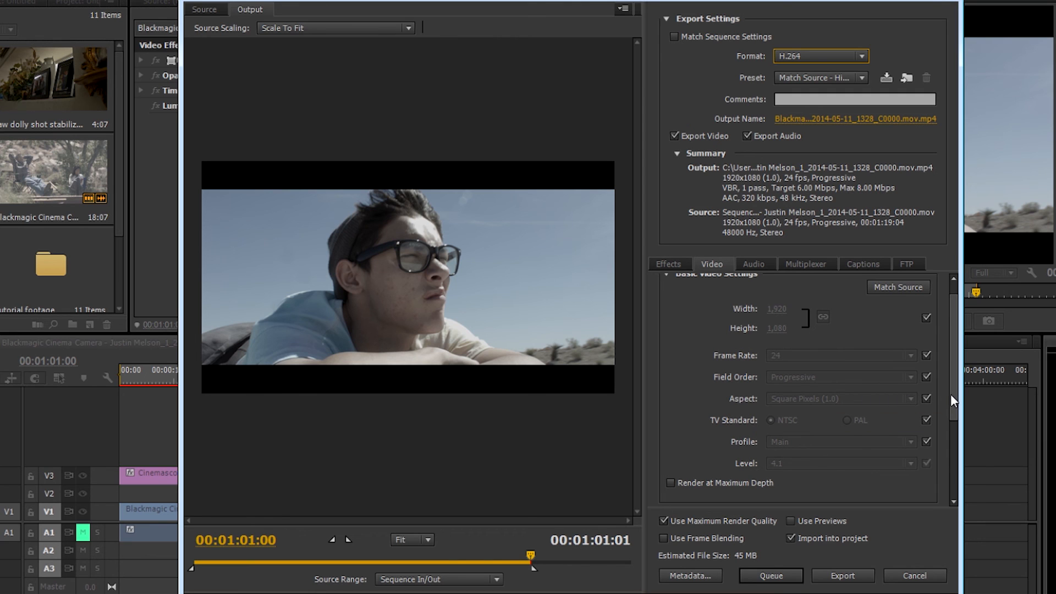
scroll(951, 394, "down", 1)
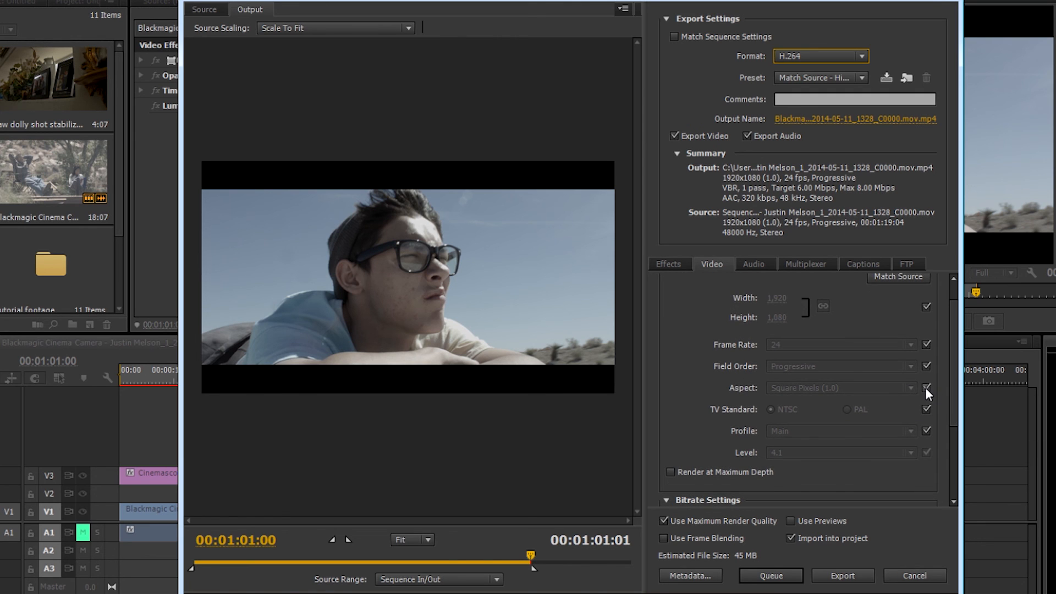
left_click(925, 388)
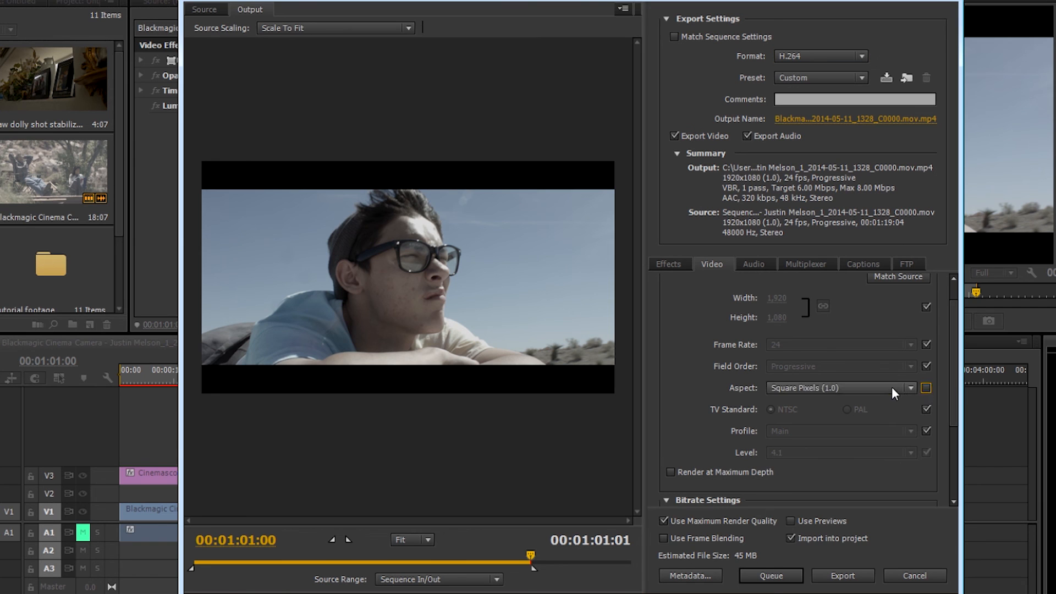
left_click(891, 388)
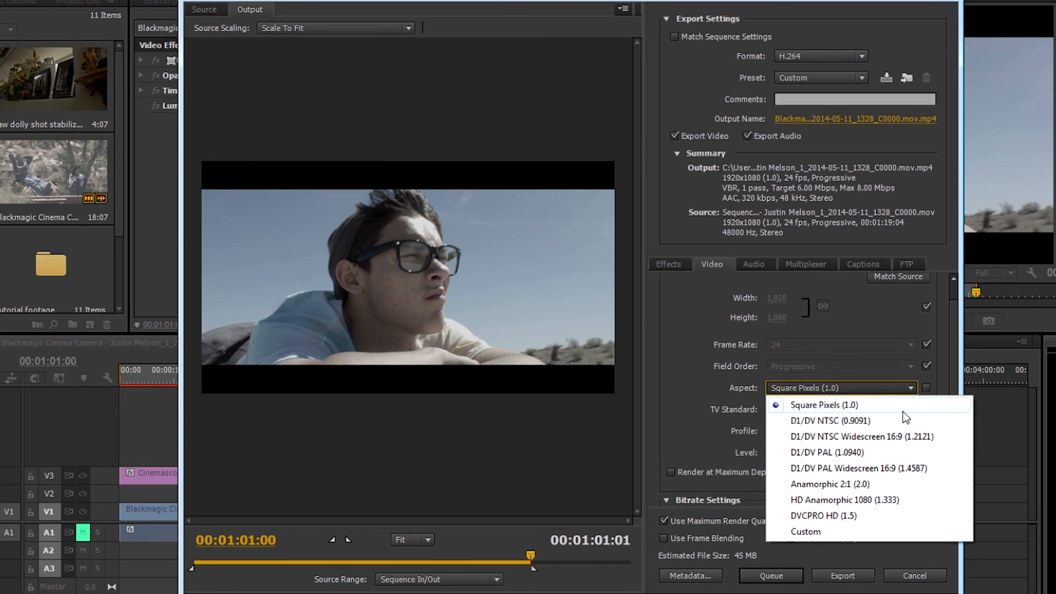
left_click(925, 388)
Turn on Render at Maximum Depth in the H.264 video settings
scroll(946, 385, "down", 3)
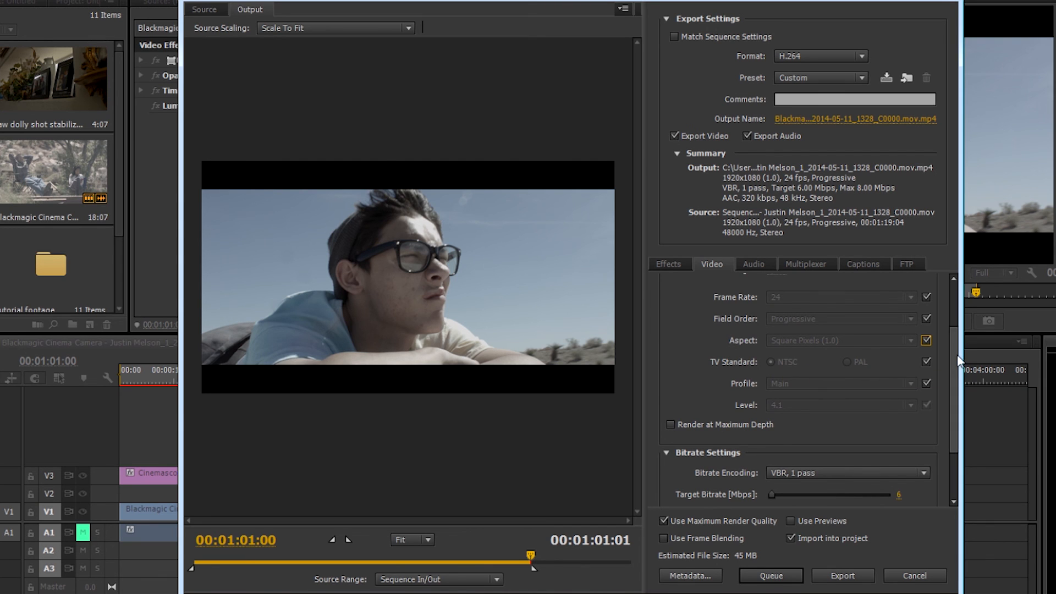
scroll(941, 366, "down", 1)
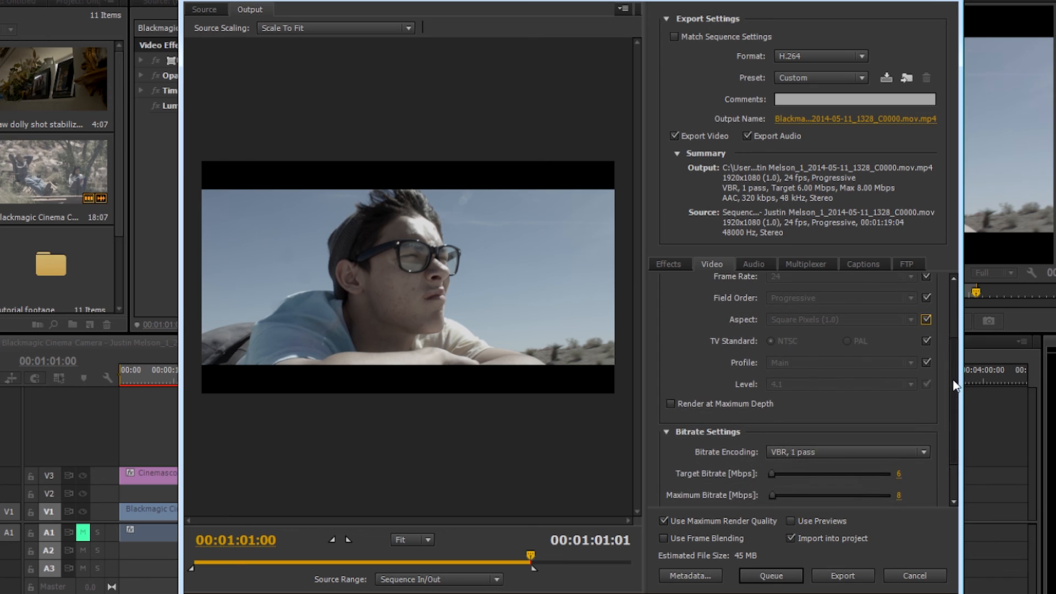
left_click(711, 398)
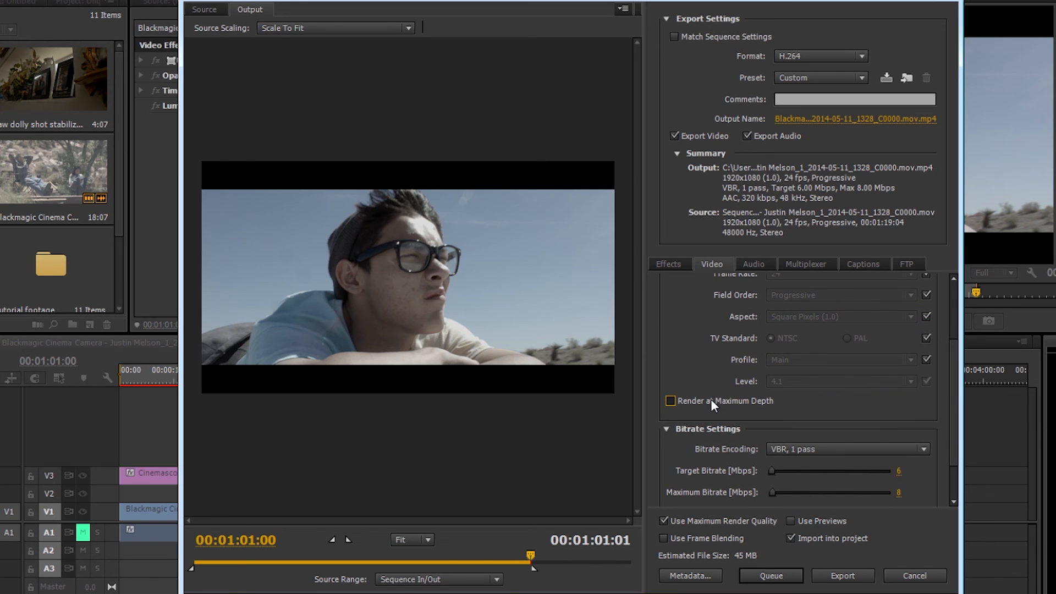
Set the H.264 bitrate encoding to CBR with a target bitrate of 16 Mbps
left_click_drag(949, 400, 952, 428)
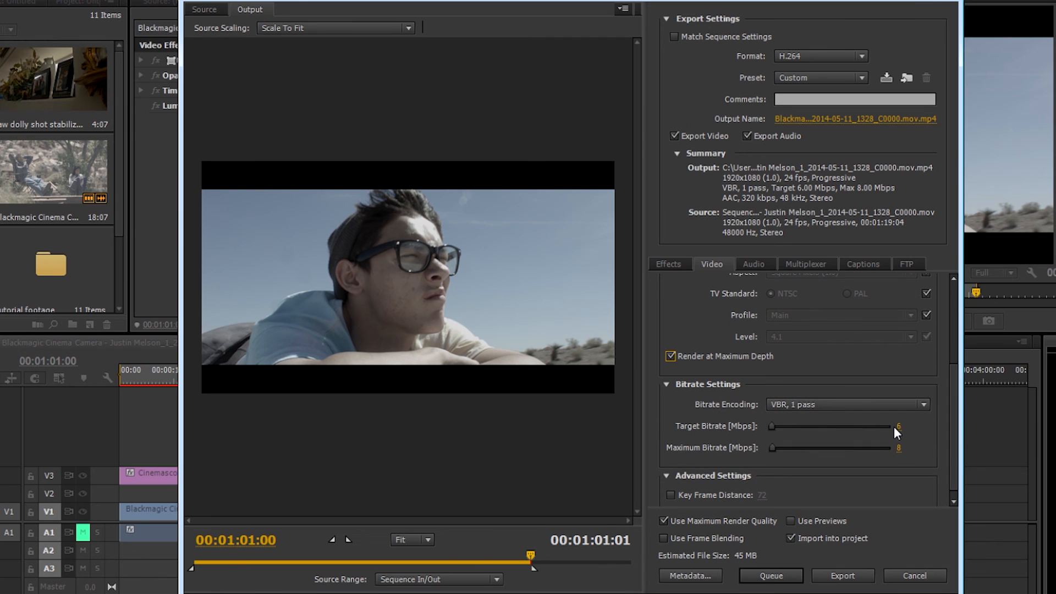
left_click(848, 406)
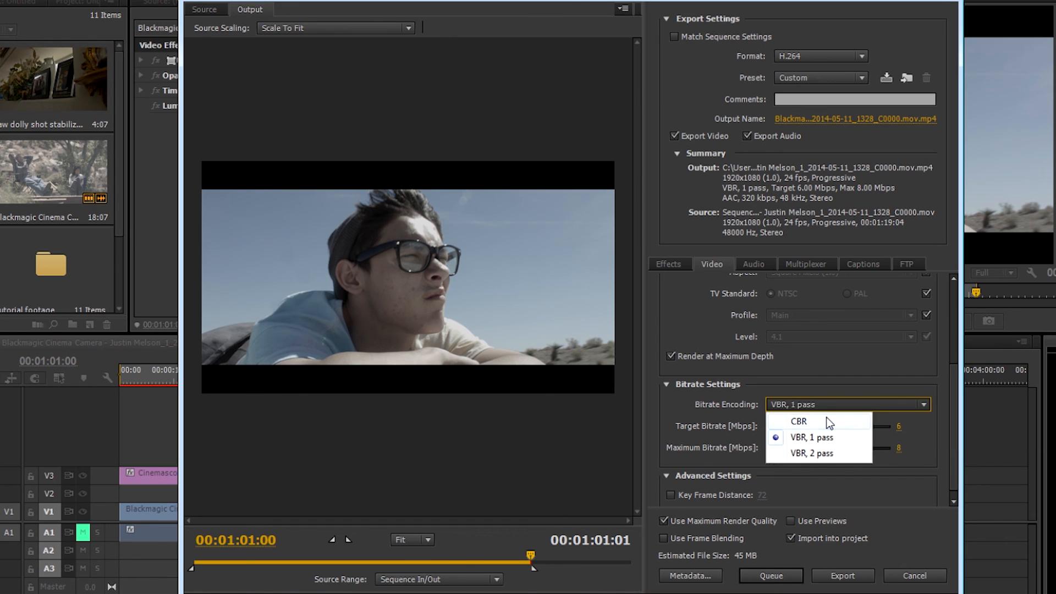
left_click(828, 422)
left_click(897, 437)
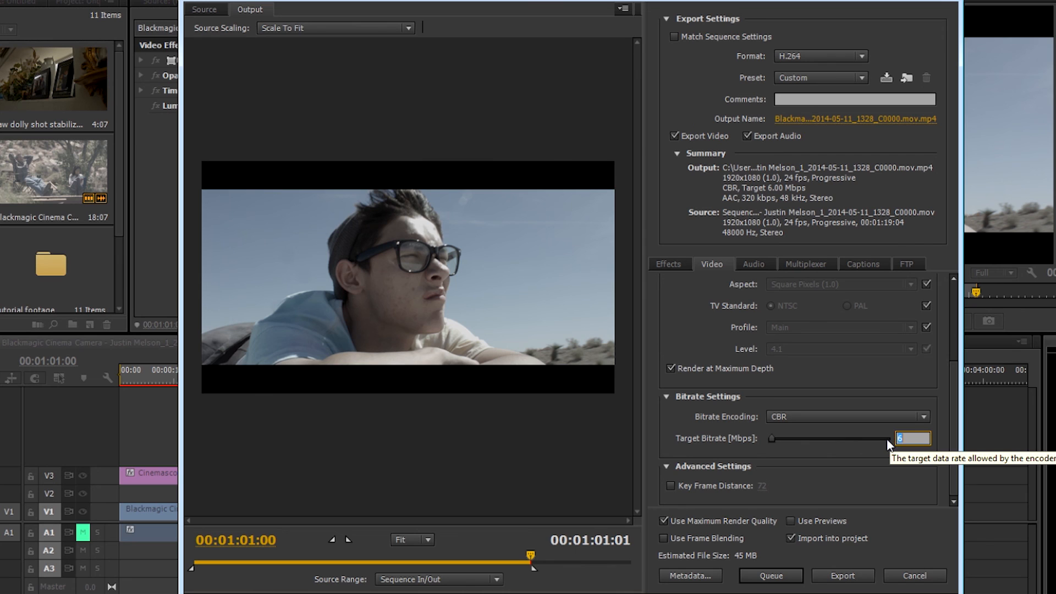
type("16")
key("Return")
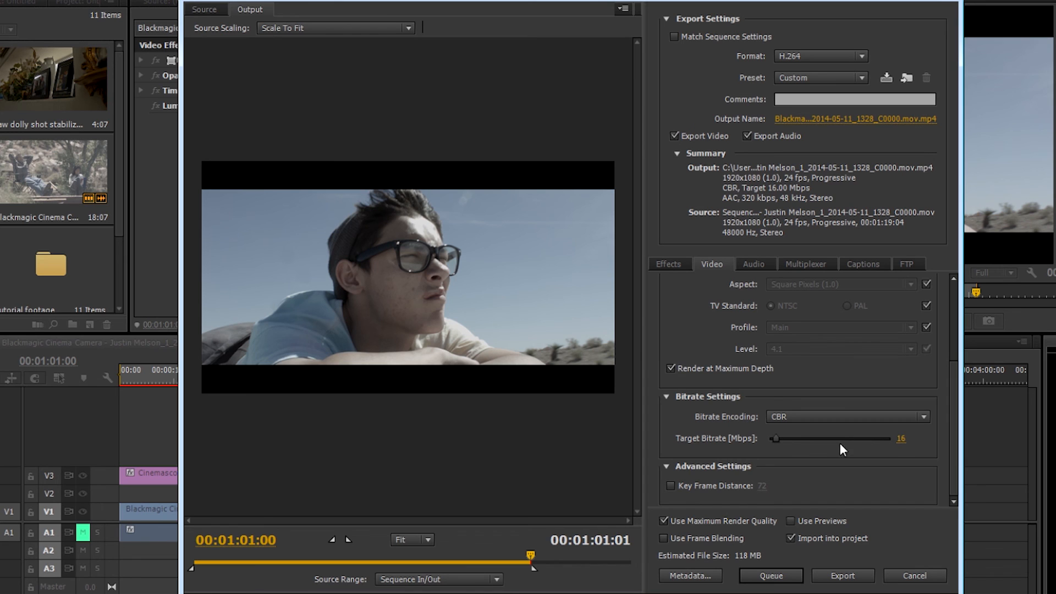
Set the bitrate encoding to VBR, 2 pass with a target of 13 Mbps and a maximum of 20 Mbps
left_click(833, 417)
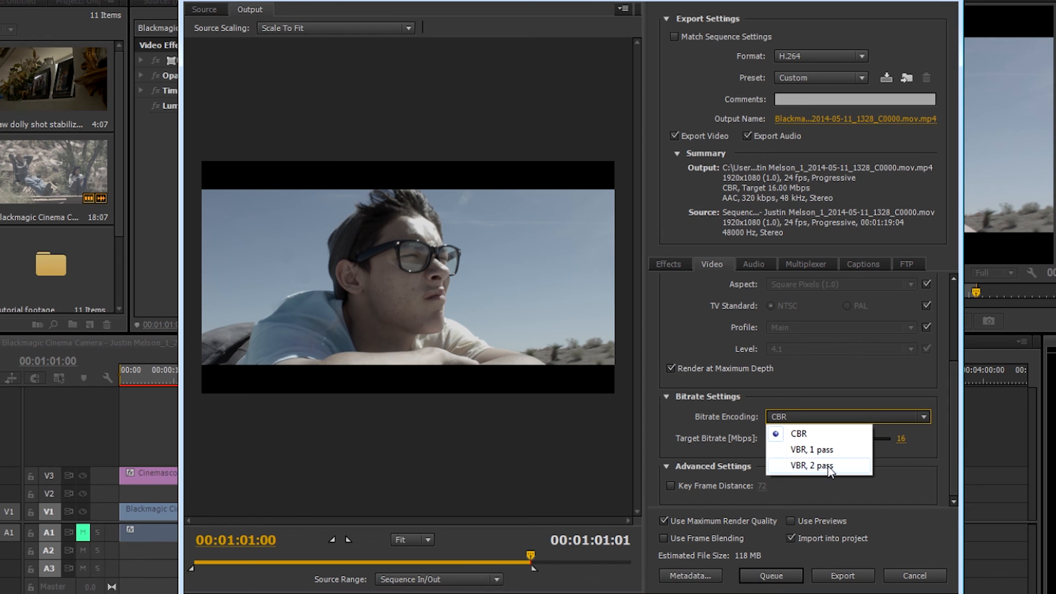
left_click(863, 467)
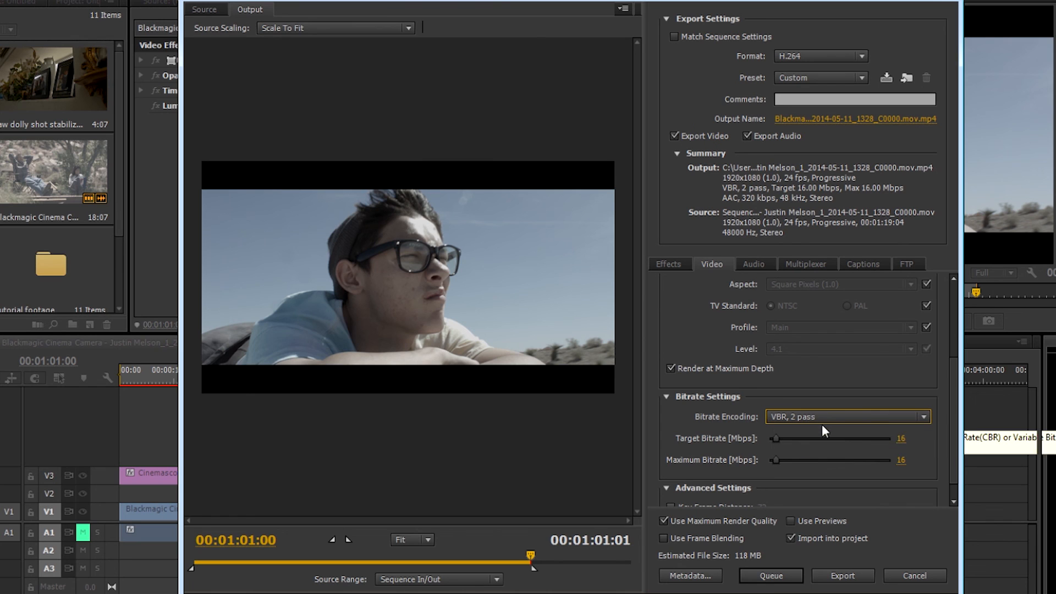
left_click(902, 440)
type("13")
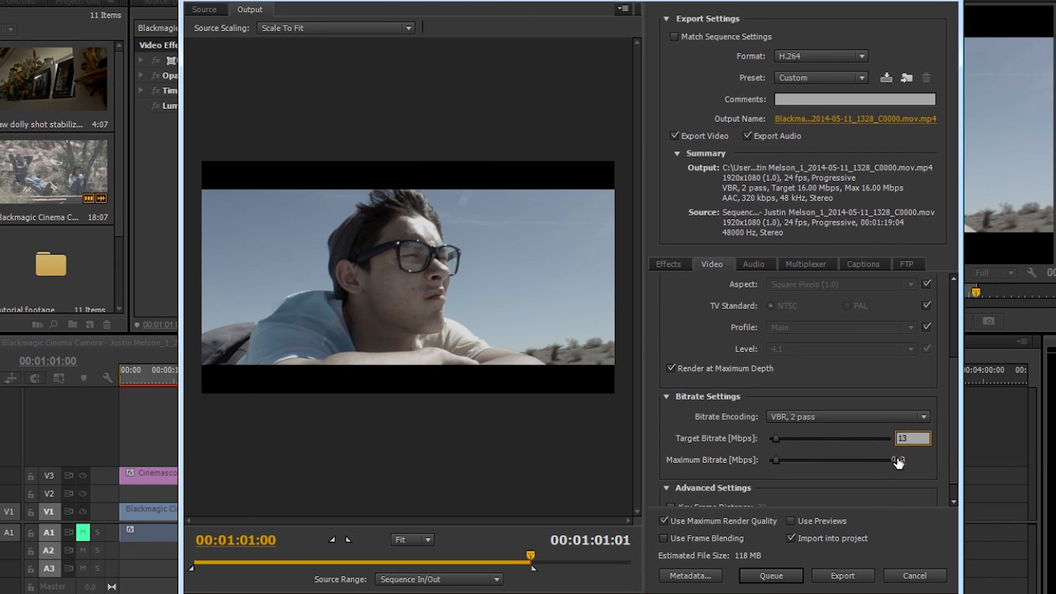
left_click(897, 462)
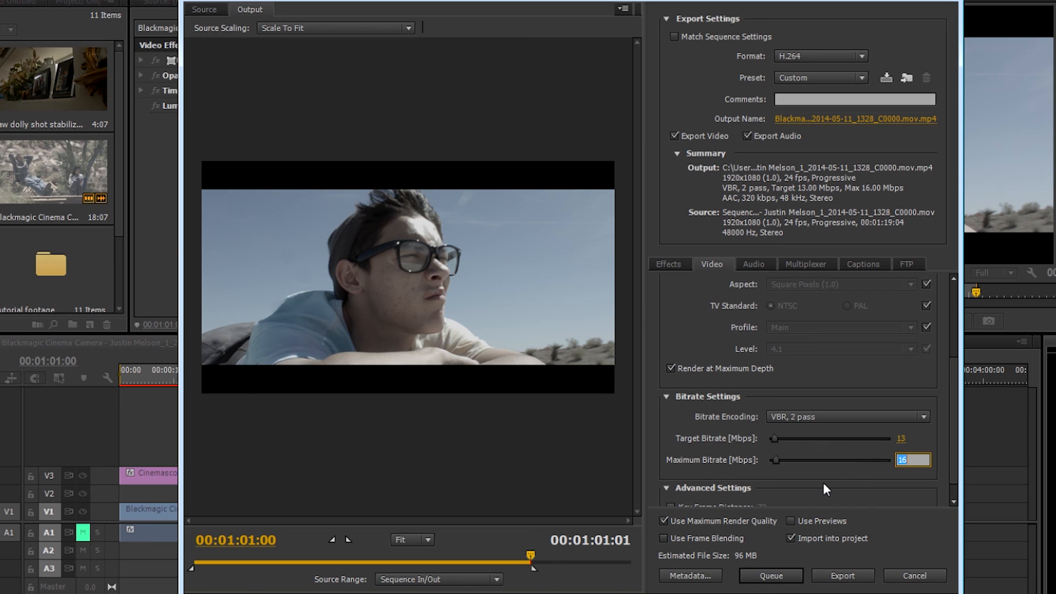
type("20")
left_click(859, 482)
left_click_drag(951, 433, 951, 448)
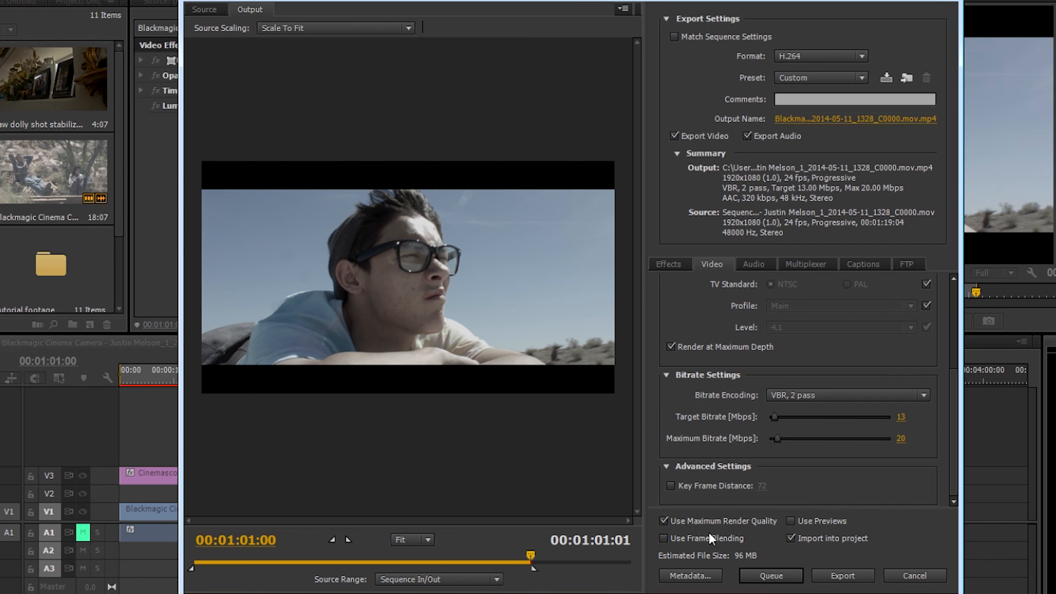
Review the H.264 audio export settings, including sample rate, audio quality and bitrate, keeping the quality at High
left_click(755, 264)
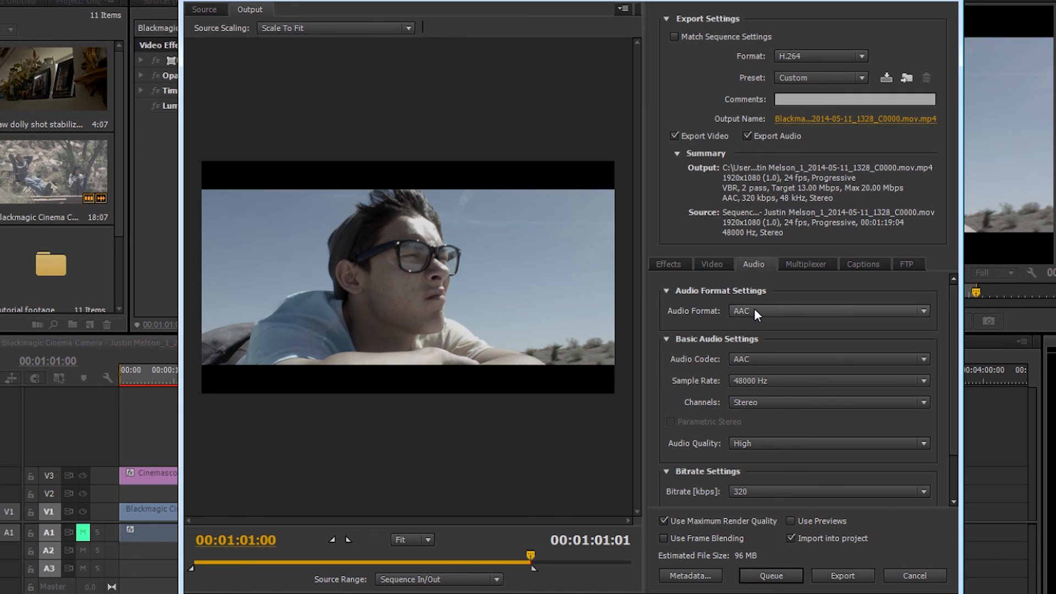
left_click(756, 380)
left_click(757, 381)
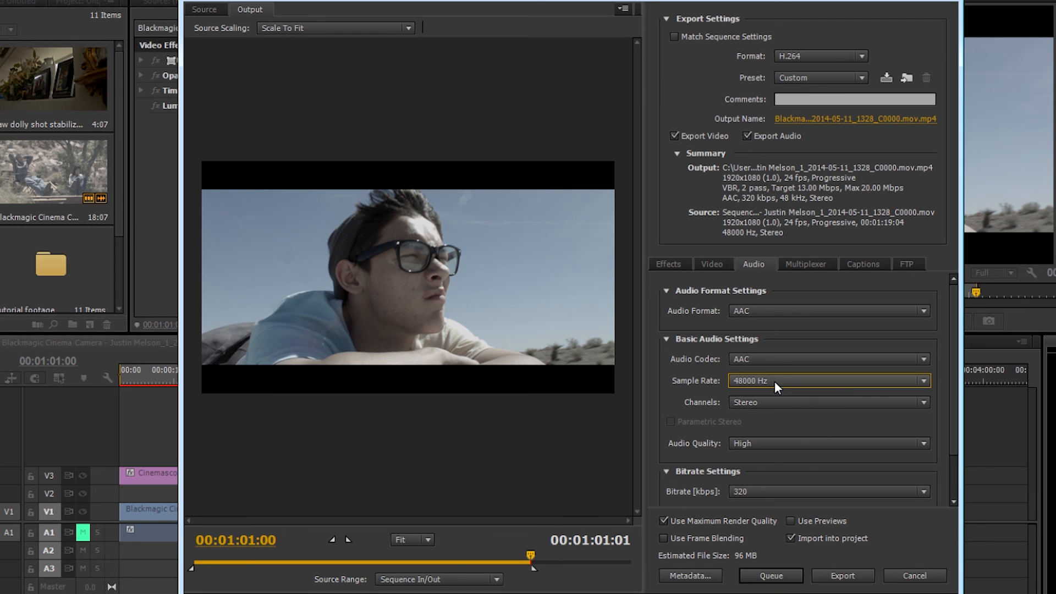
left_click(763, 440)
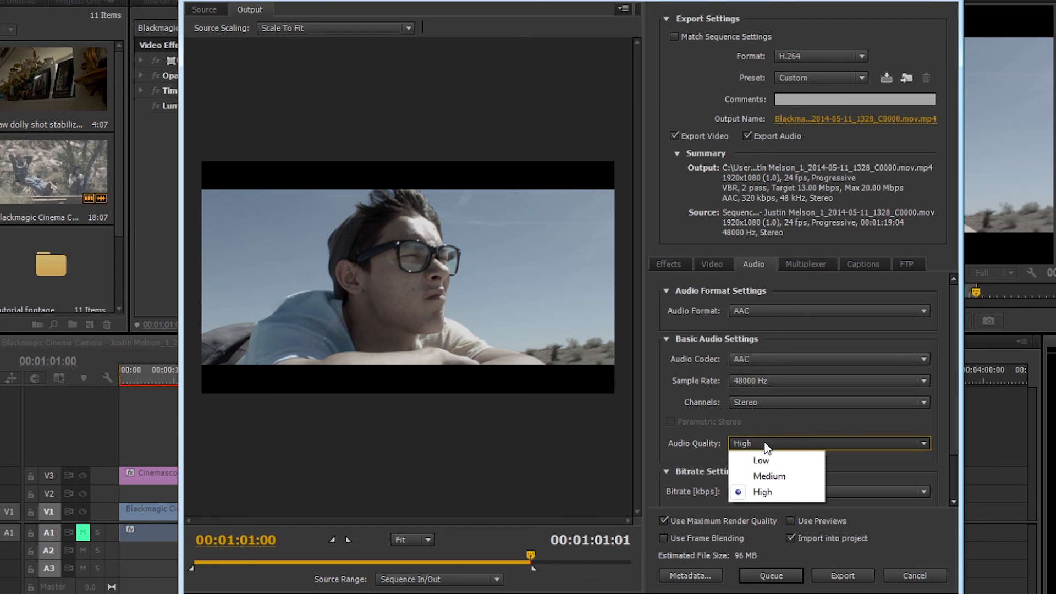
left_click(791, 447)
scroll(946, 443, "down", 2)
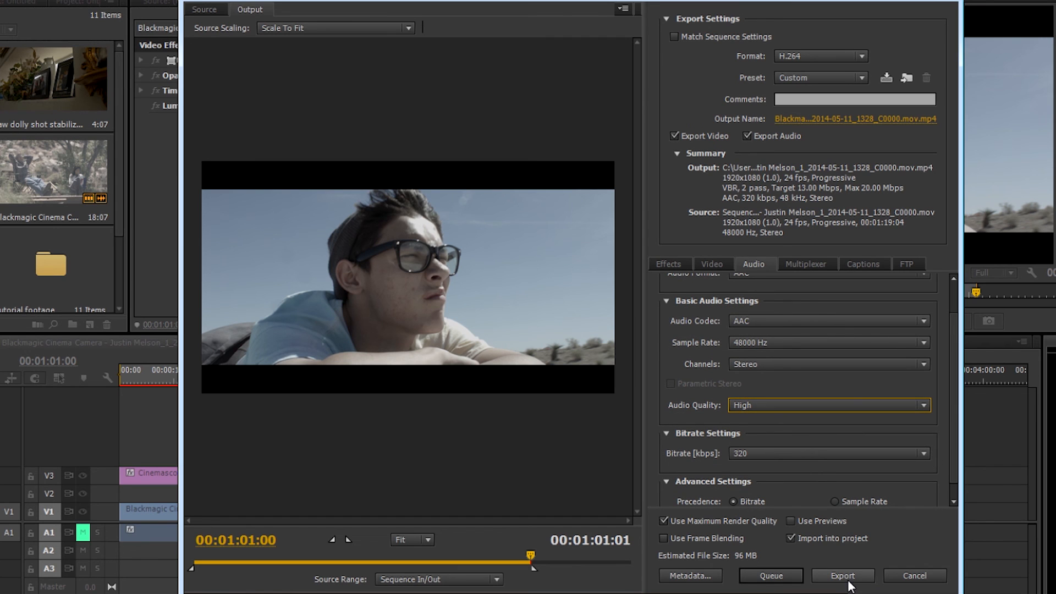
Change the export format to MPEG2-DVD, with video quality 100 and Render at Maximum Depth on
left_click(713, 264)
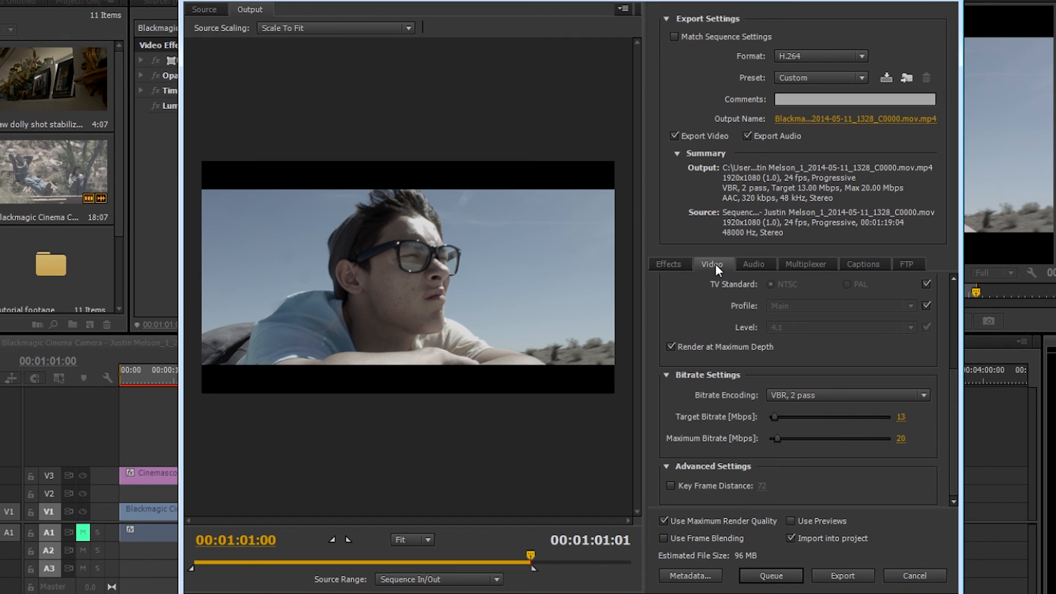
left_click(798, 56)
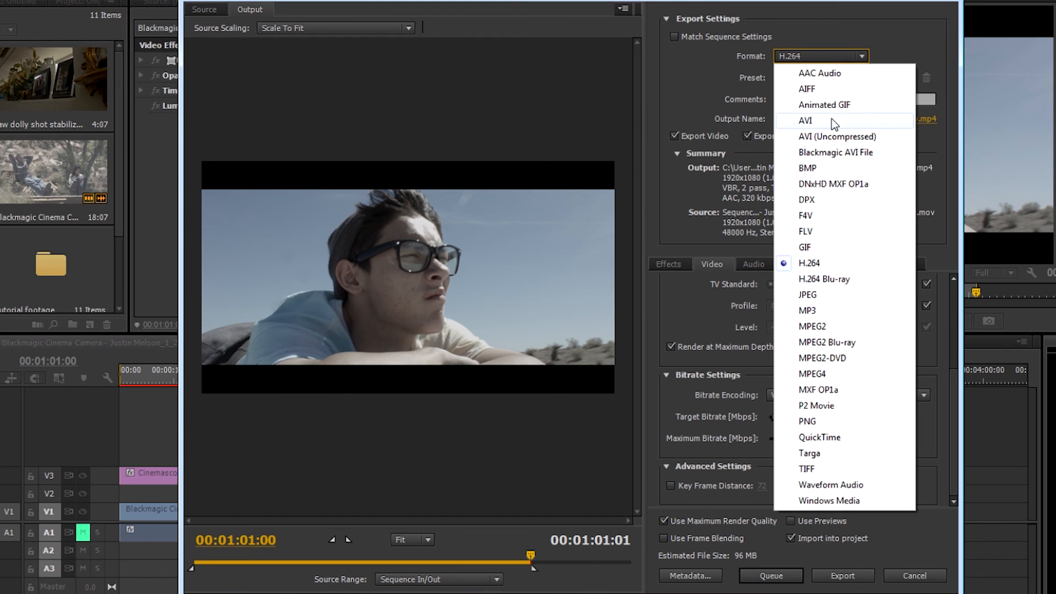
left_click(791, 358)
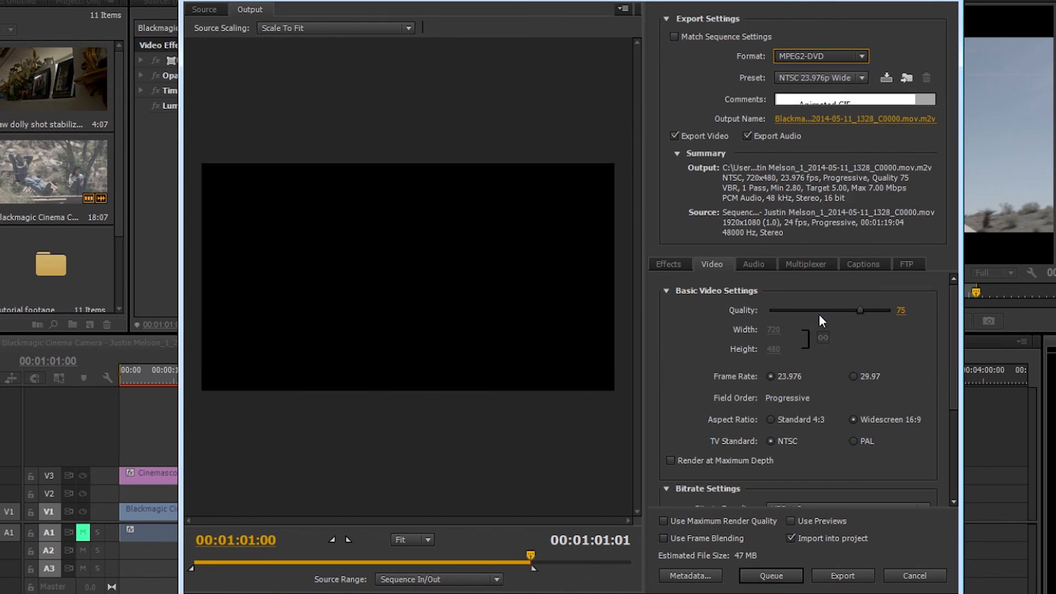
left_click_drag(860, 310, 949, 304)
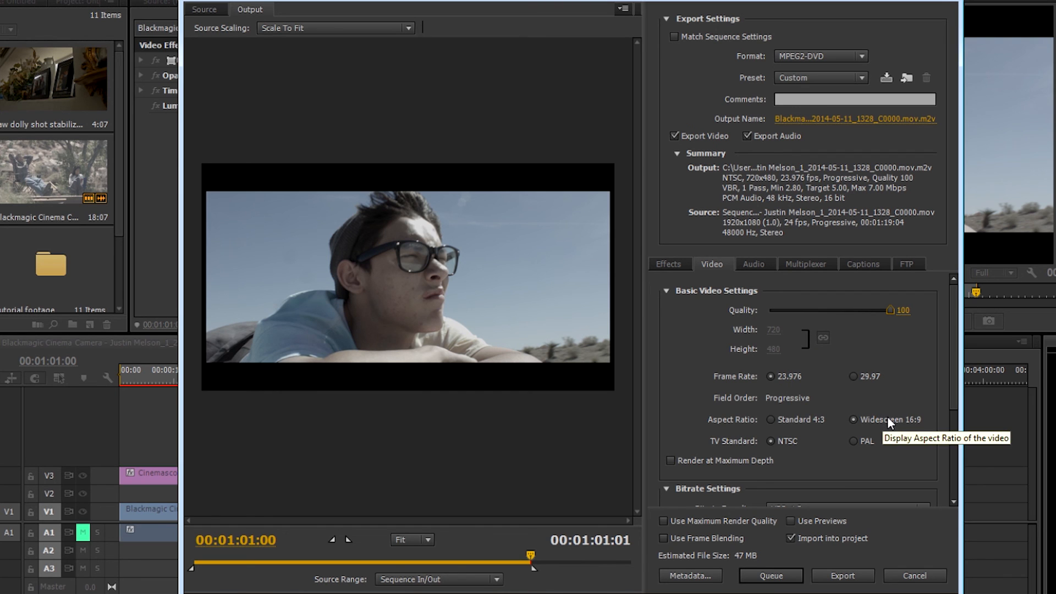
left_click(737, 461)
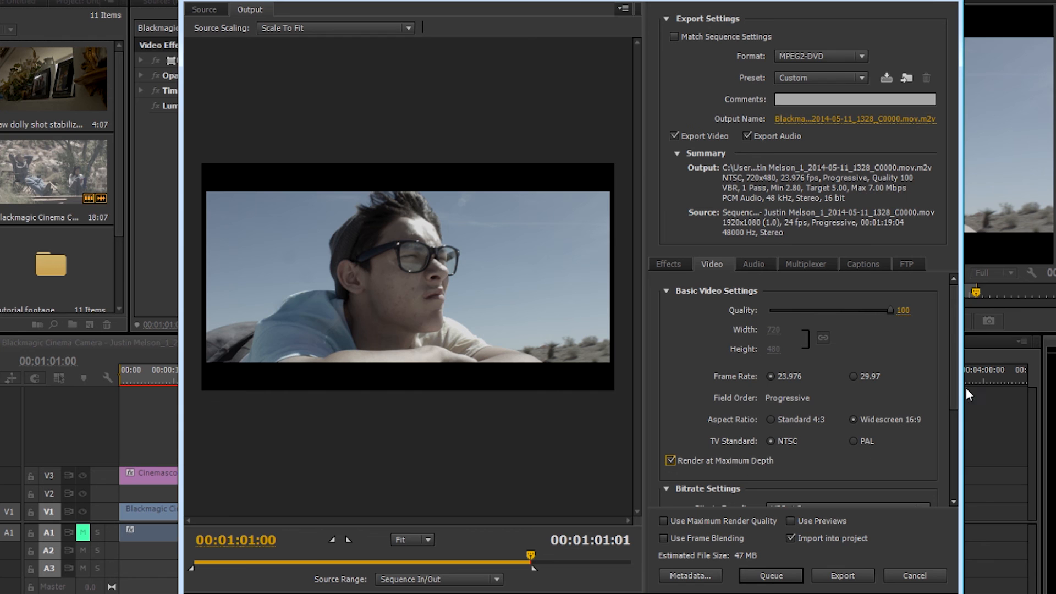
Set MPEG2-DVD encoding to VBR, 2 Pass with a 6.47 Mbps target and 7.77 Mbps maximum, and enable Use Maximum Render Quality
left_click_drag(952, 381, 936, 447)
left_click(795, 392)
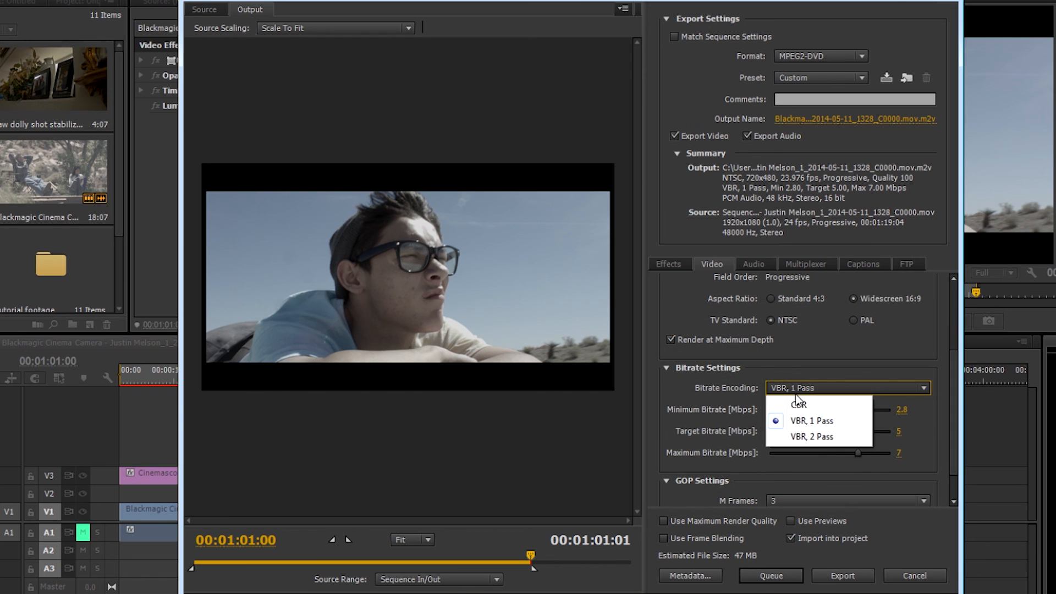
left_click(811, 436)
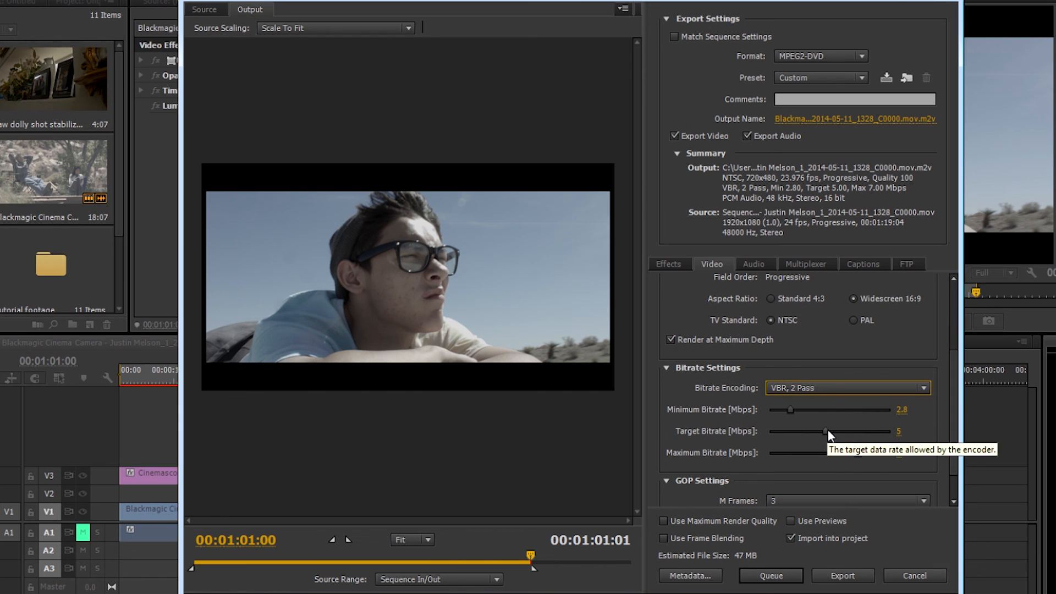
left_click_drag(824, 430, 871, 452)
left_click_drag(952, 440, 951, 458)
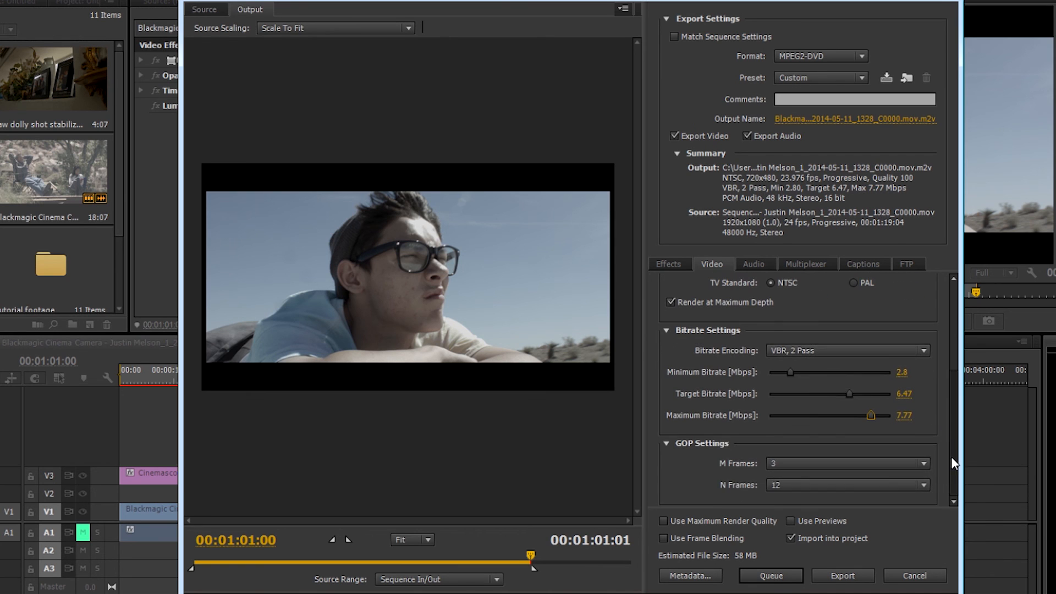
left_click(753, 519)
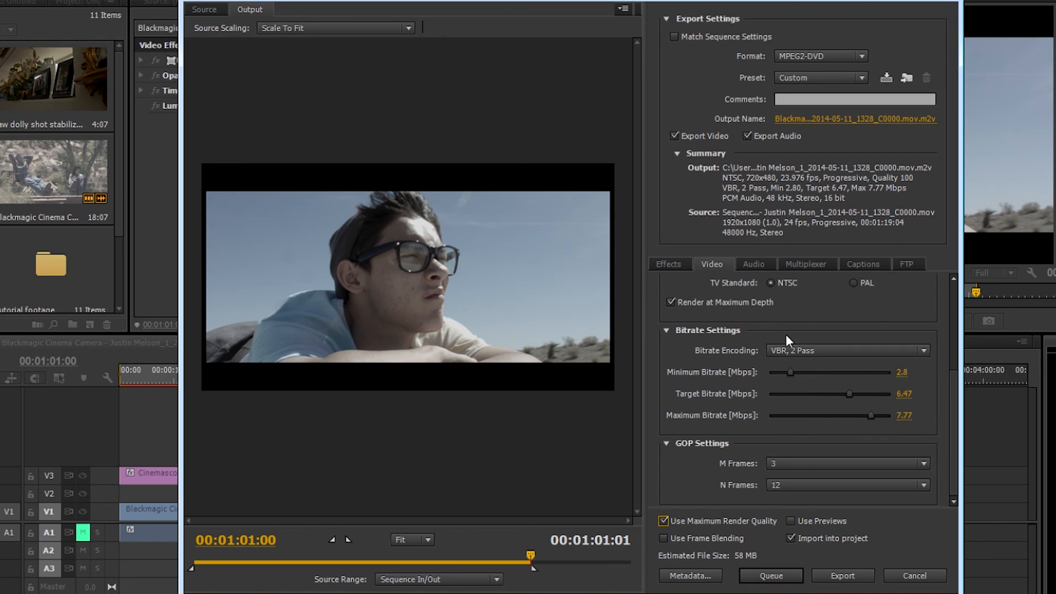
Set the MPEG2-DVD audio format to Dolby Digital with a bitrate of 320 kbps
left_click(758, 267)
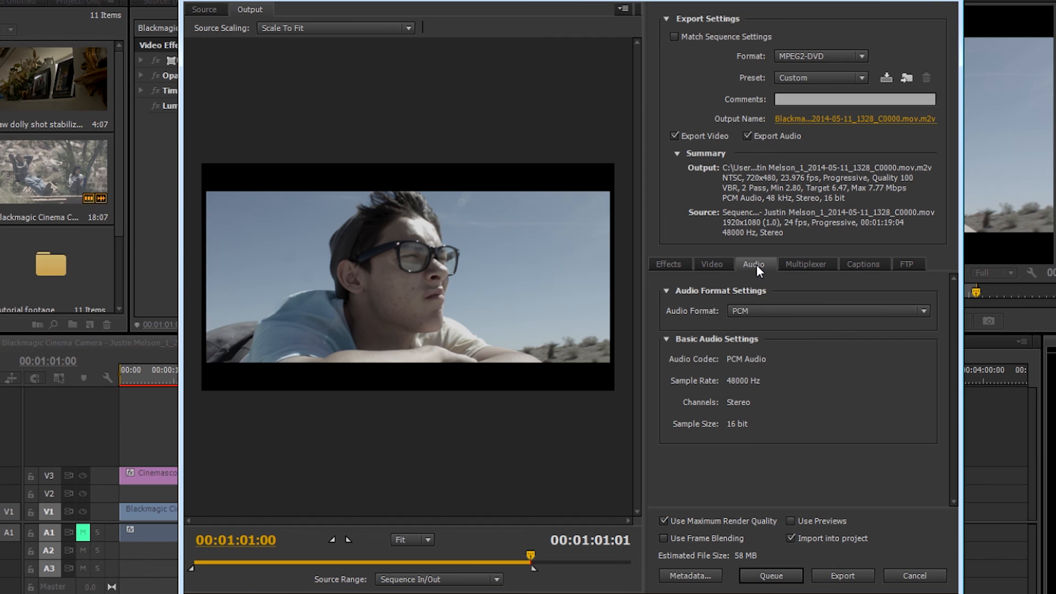
left_click(741, 313)
left_click(772, 333)
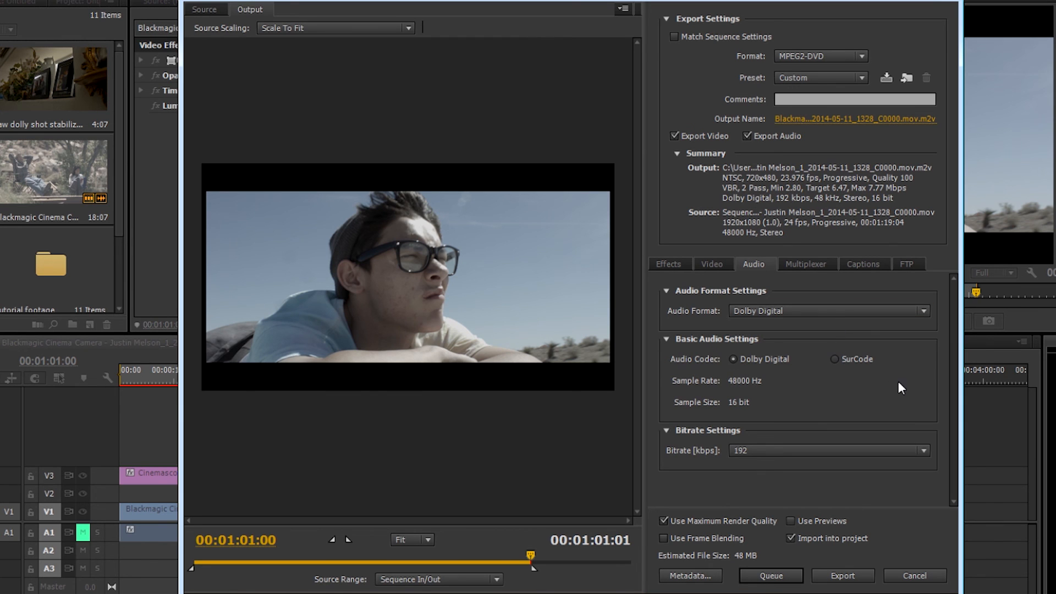
left_click(756, 451)
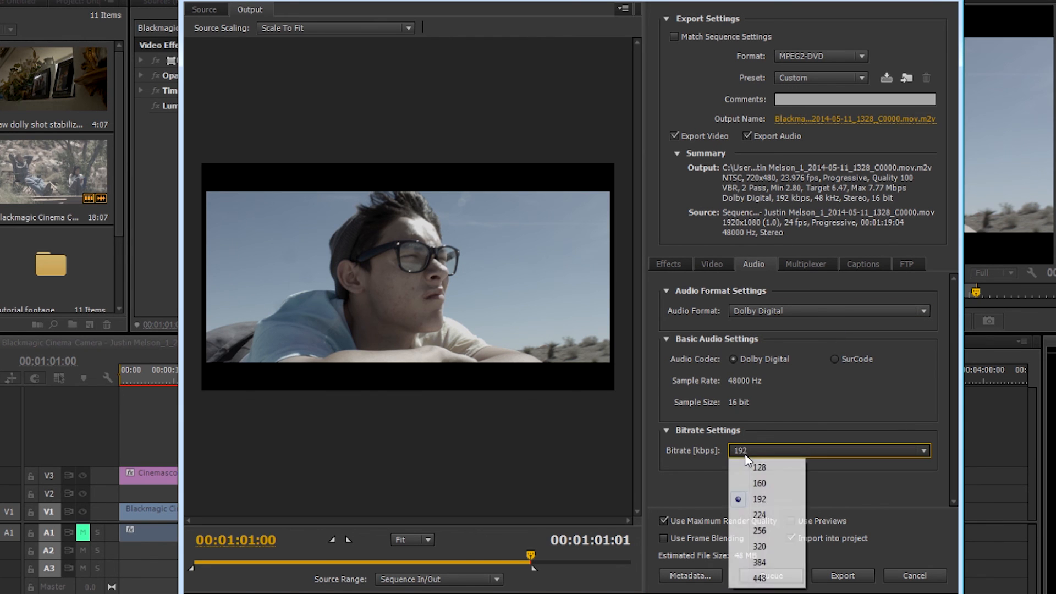
left_click(774, 559)
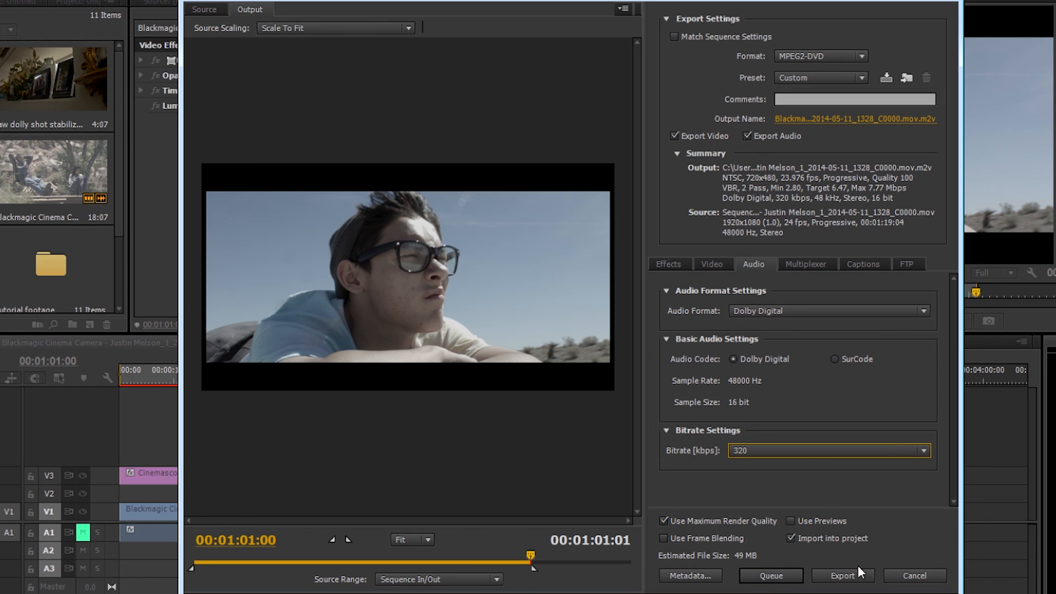